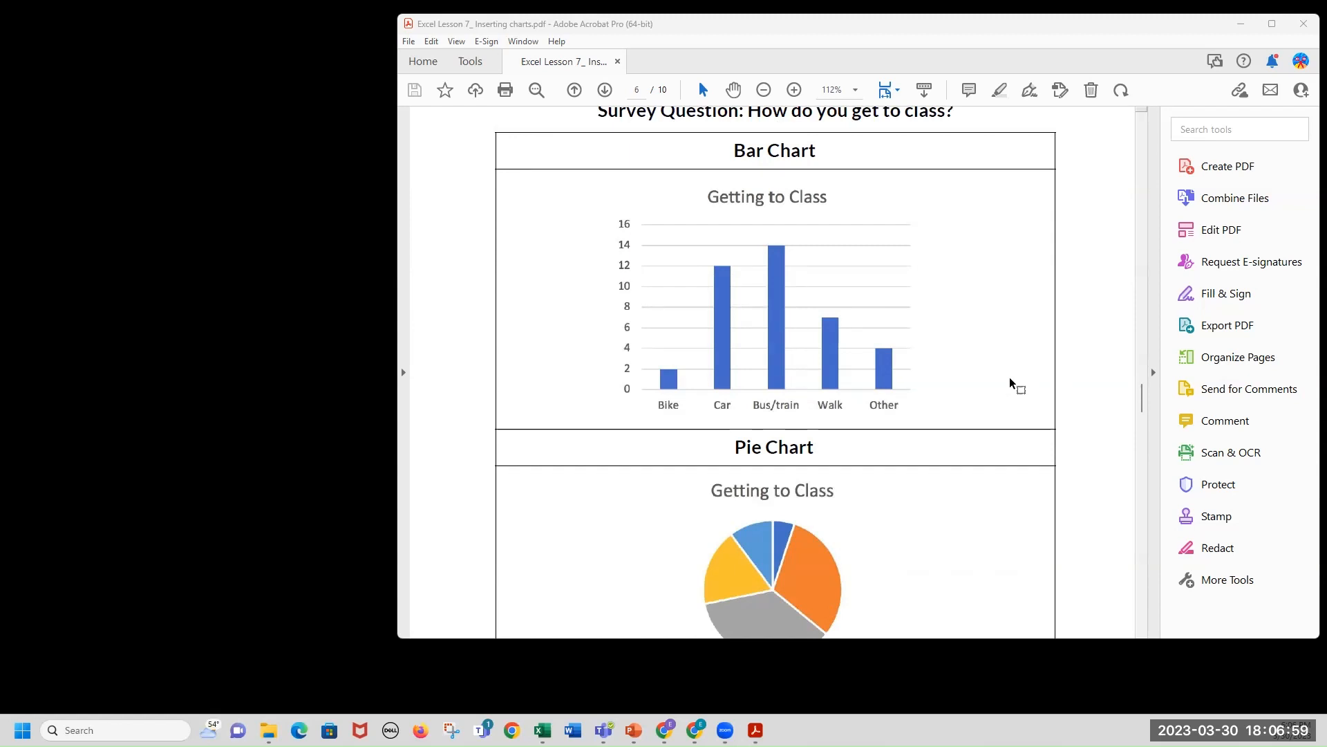
# Examine the survey question and the bar and pie chart examples on the lesson PDF page.
pyautogui.scroll(1, 1010, 378)
pyautogui.scroll(1, 1010, 379)
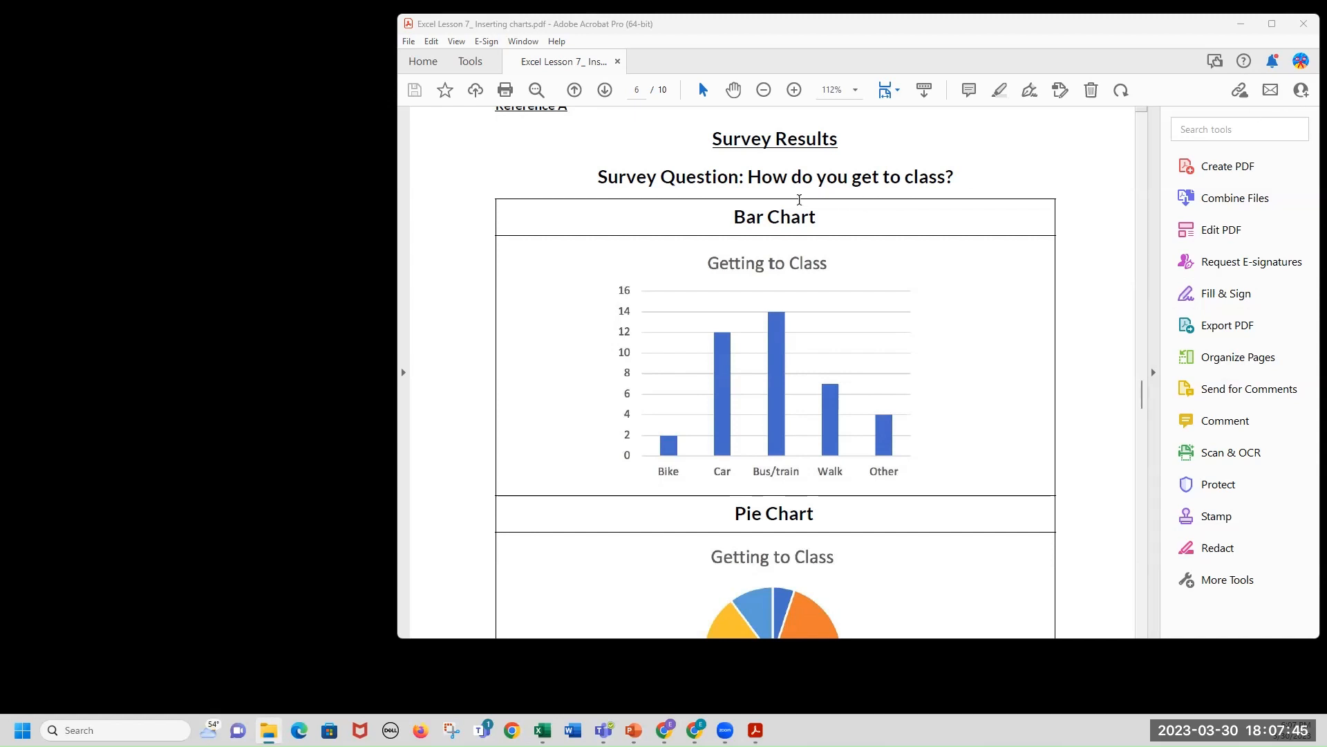
pyautogui.moveTo(598, 178); pyautogui.dragTo(954, 179)
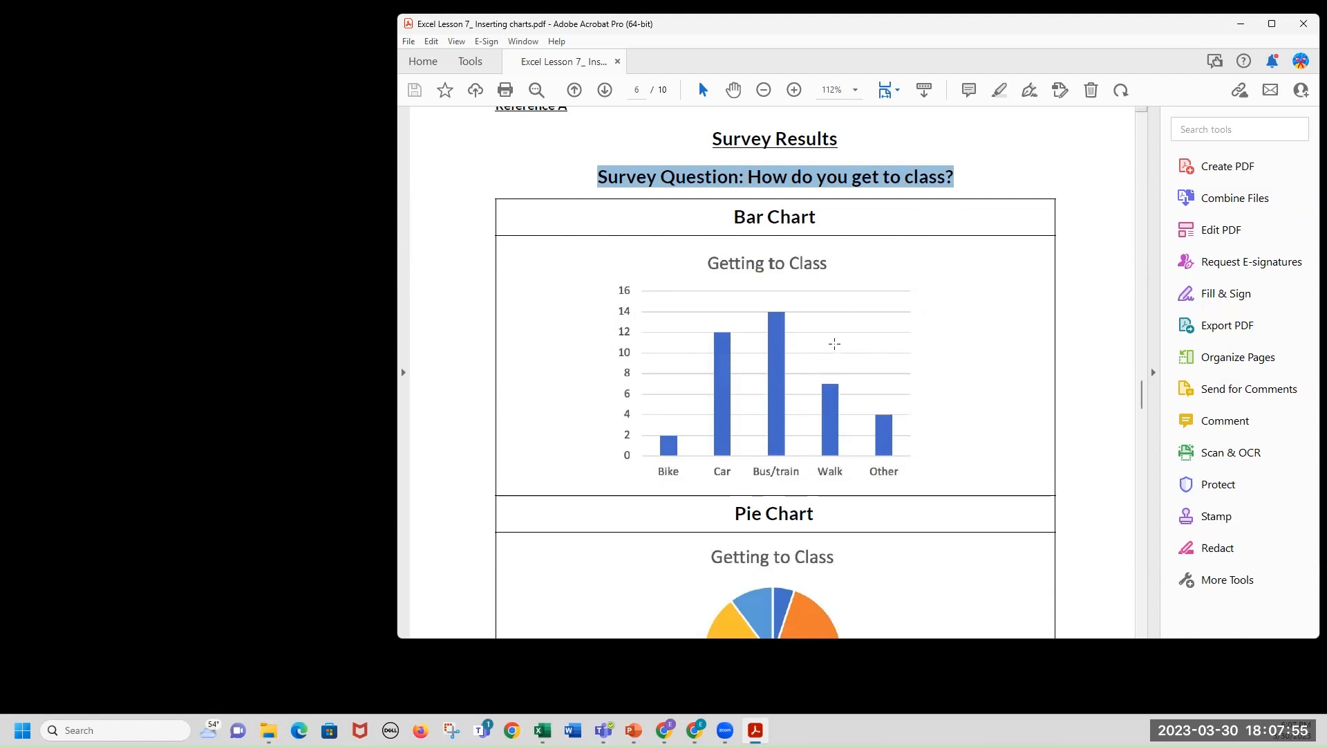
pyautogui.scroll(-3, 679, 376)
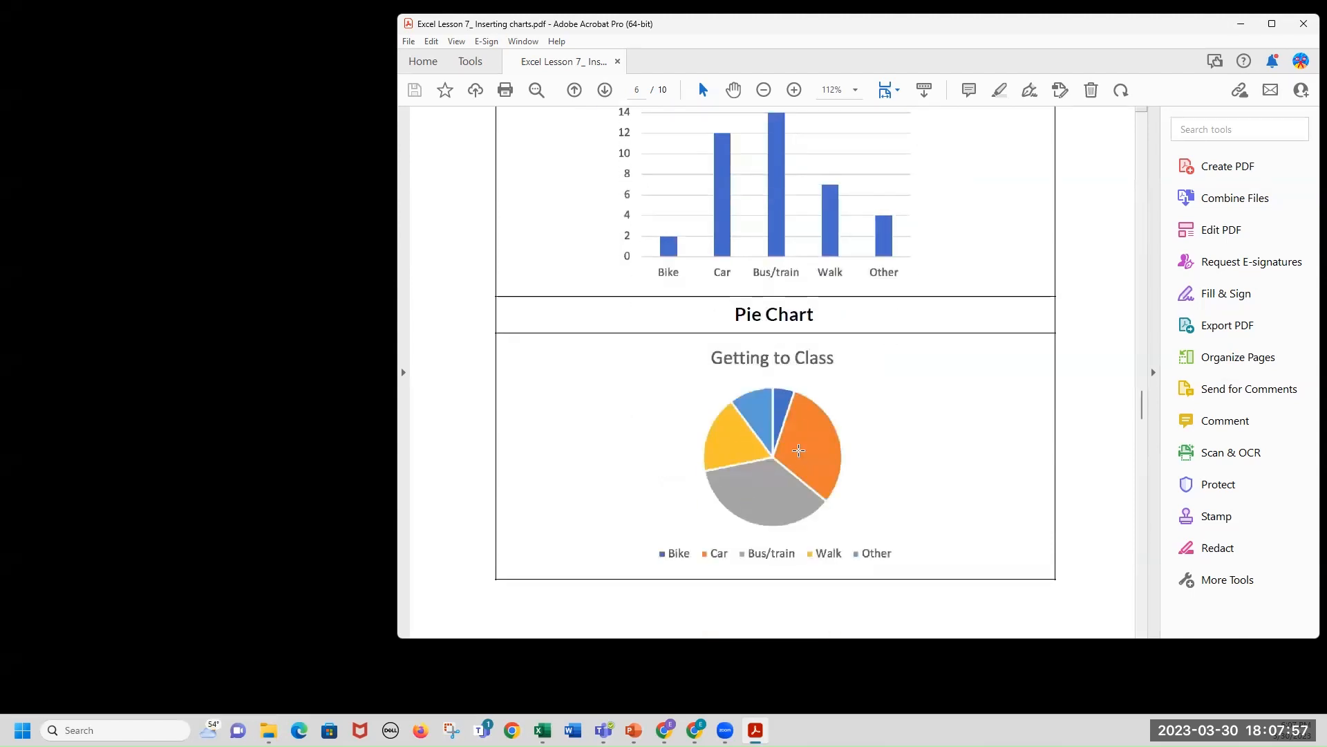
pyautogui.scroll(3, 768, 464)
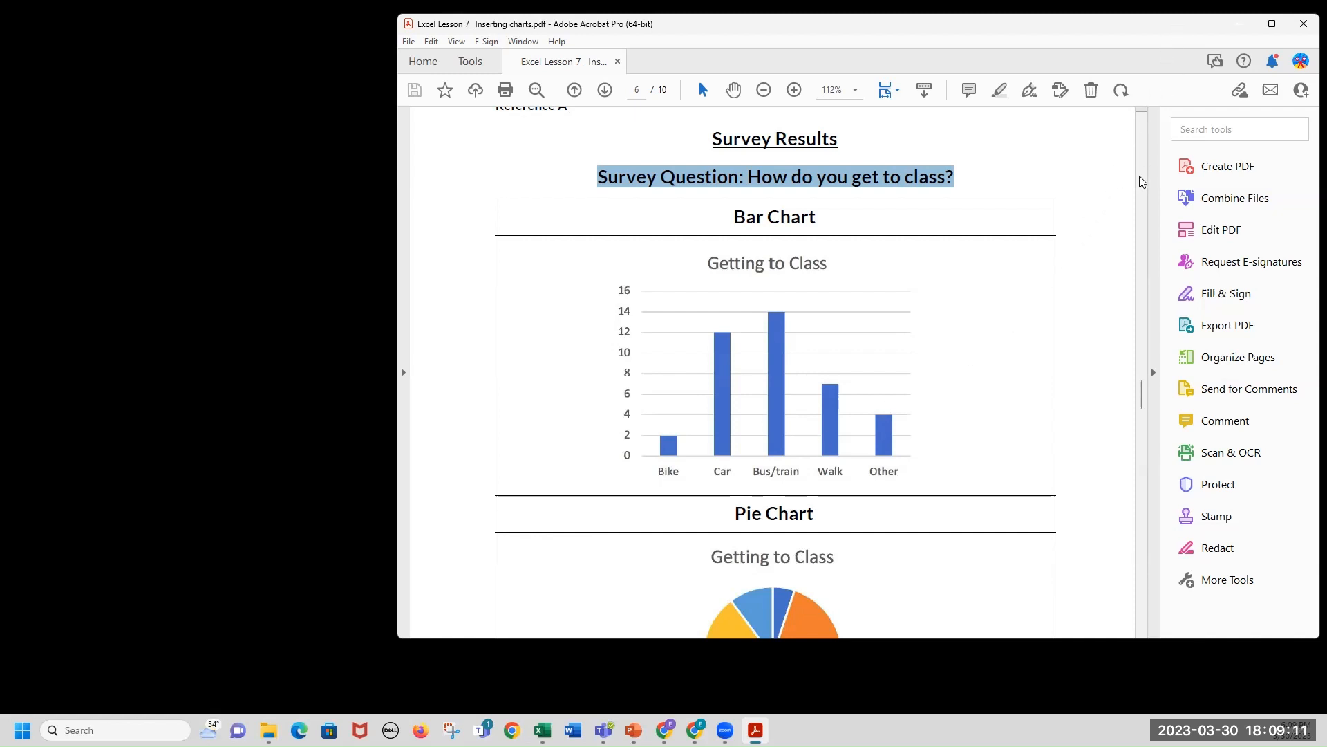
pyautogui.scroll(-5, 1062, 354)
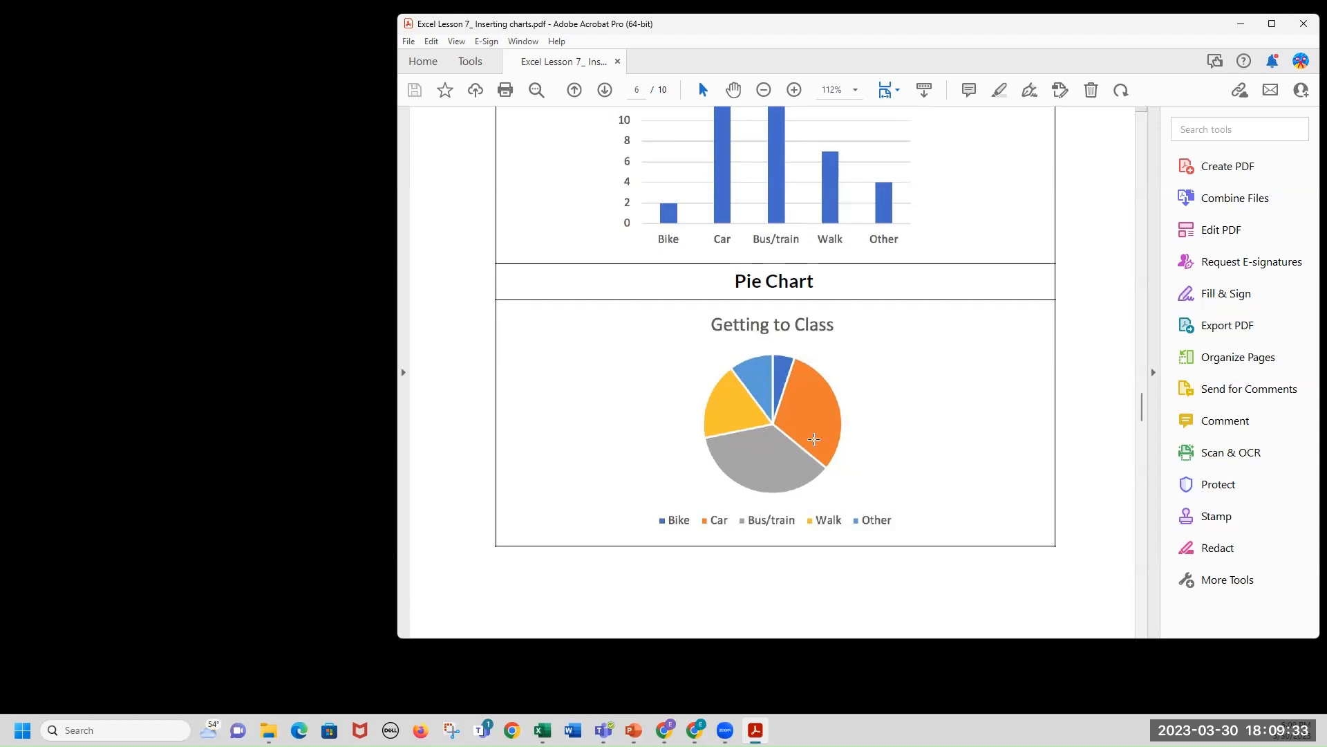
pyautogui.scroll(4, 721, 448)
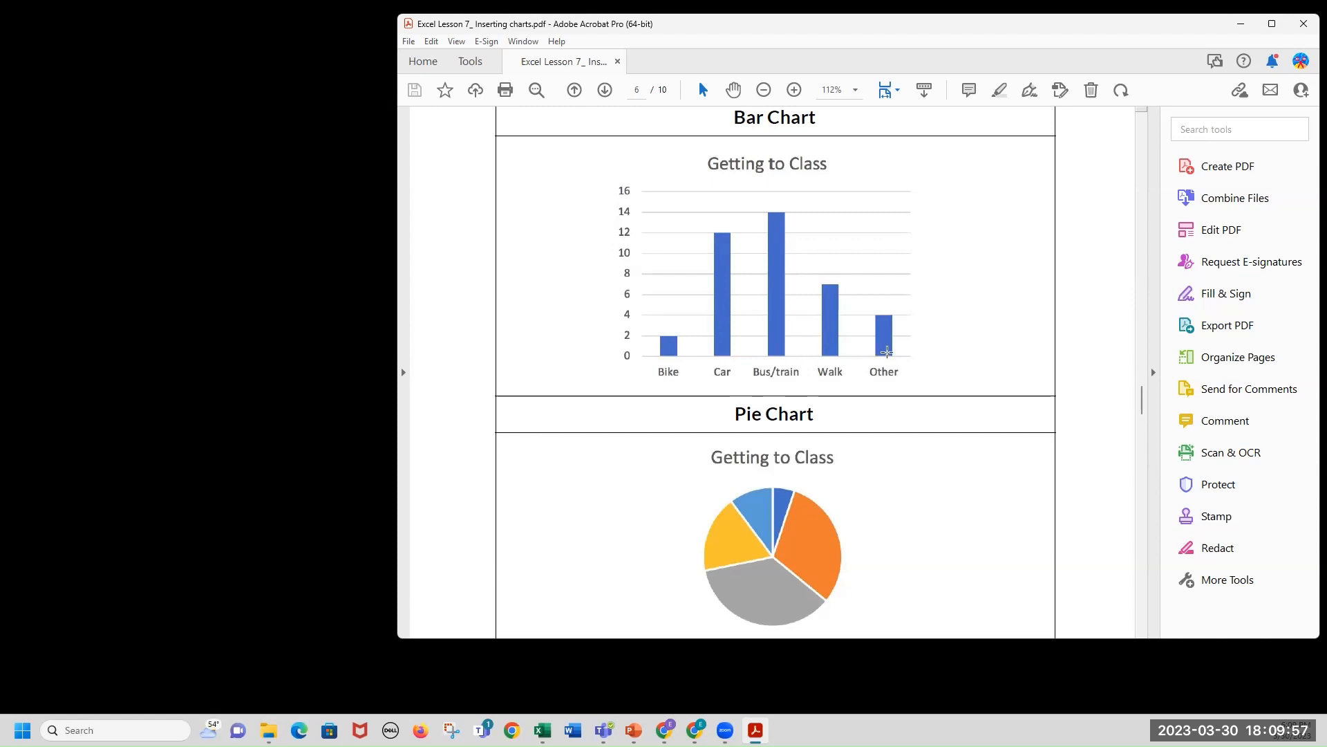
pyautogui.scroll(-2, 891, 356)
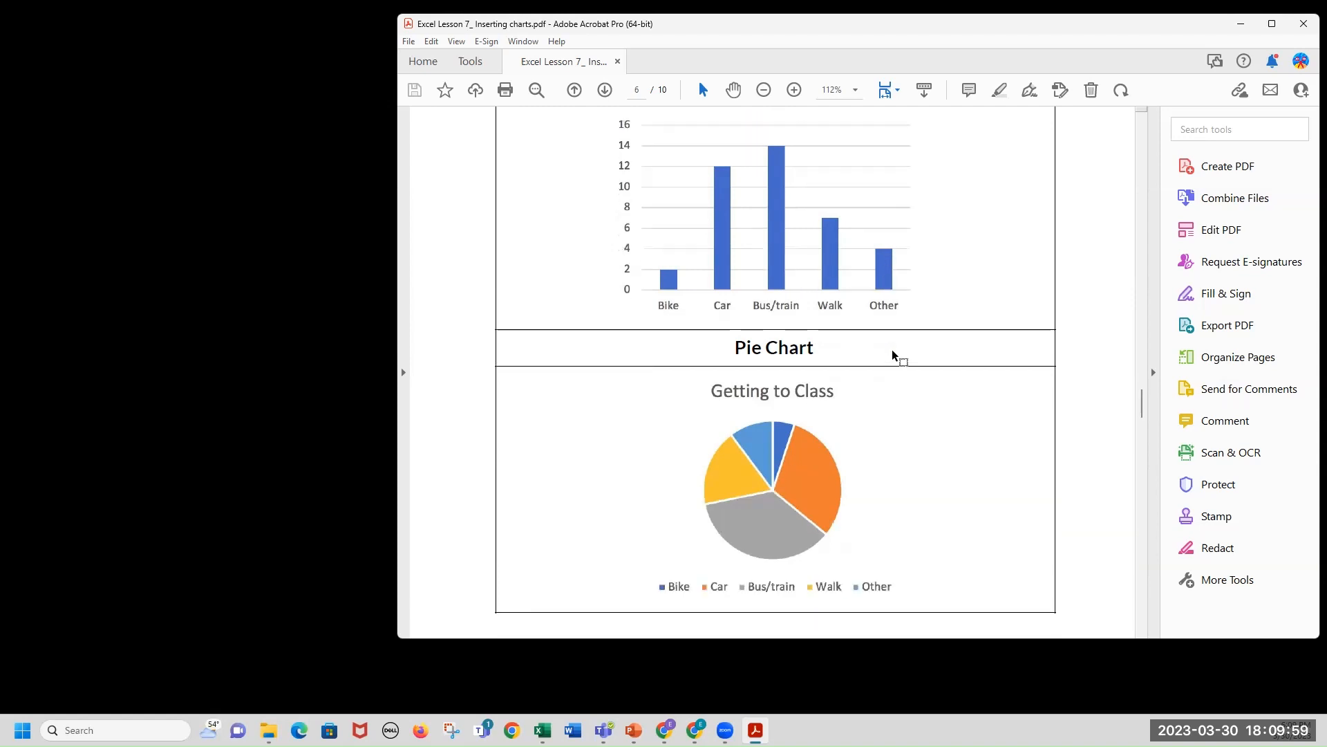
pyautogui.scroll(-2, 892, 351)
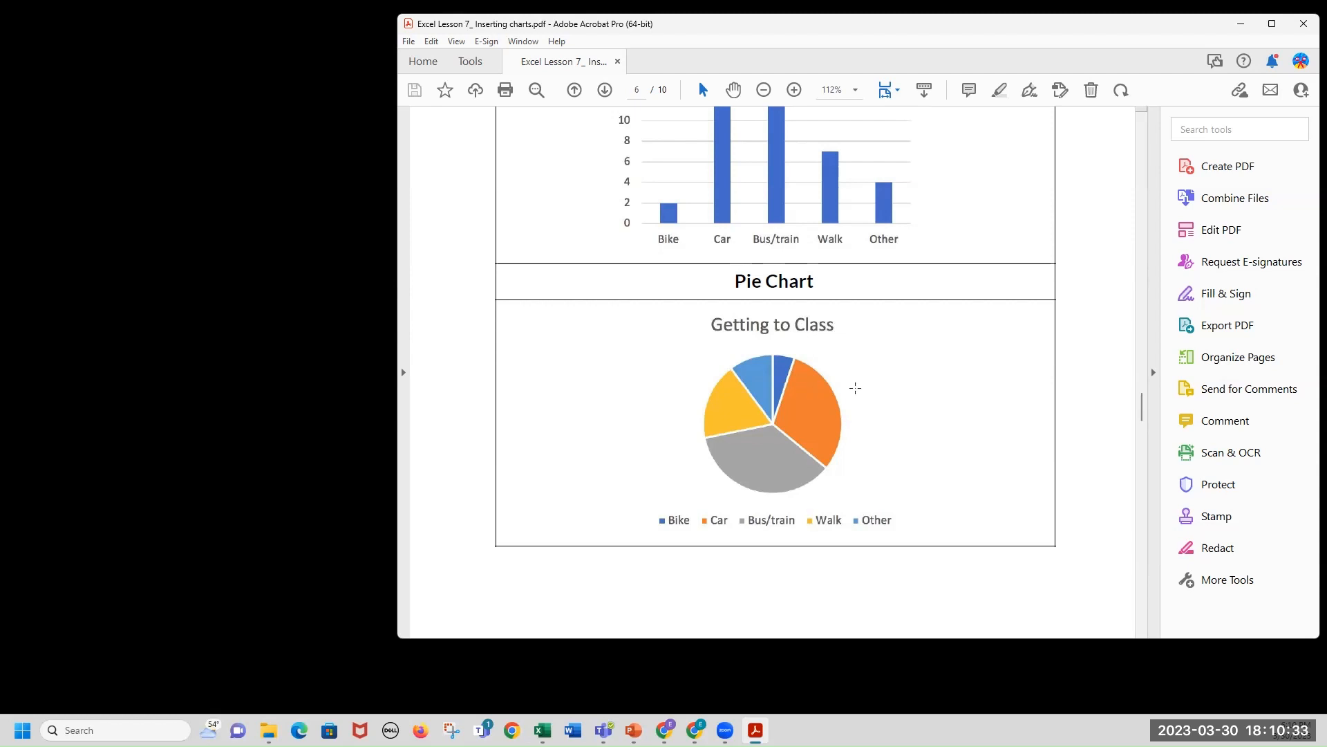
pyautogui.scroll(4, 855, 387)
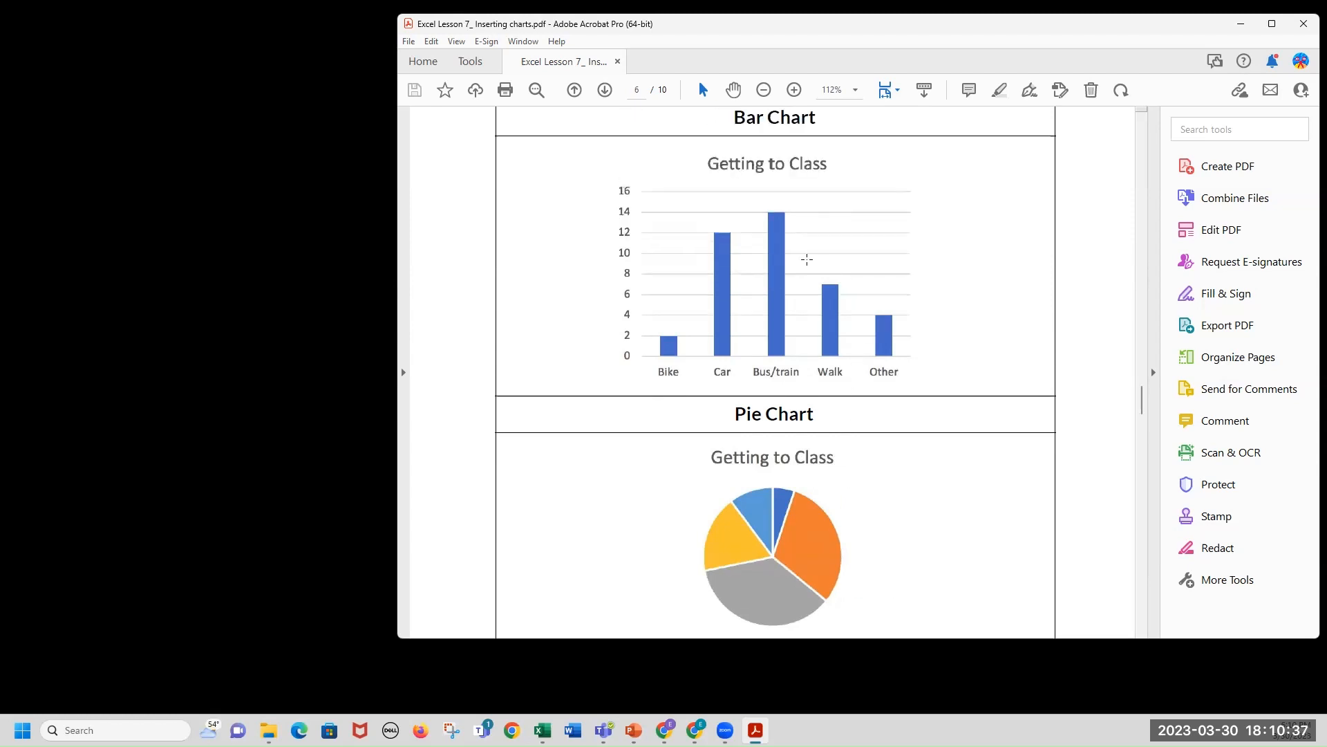
pyautogui.scroll(-3, 849, 436)
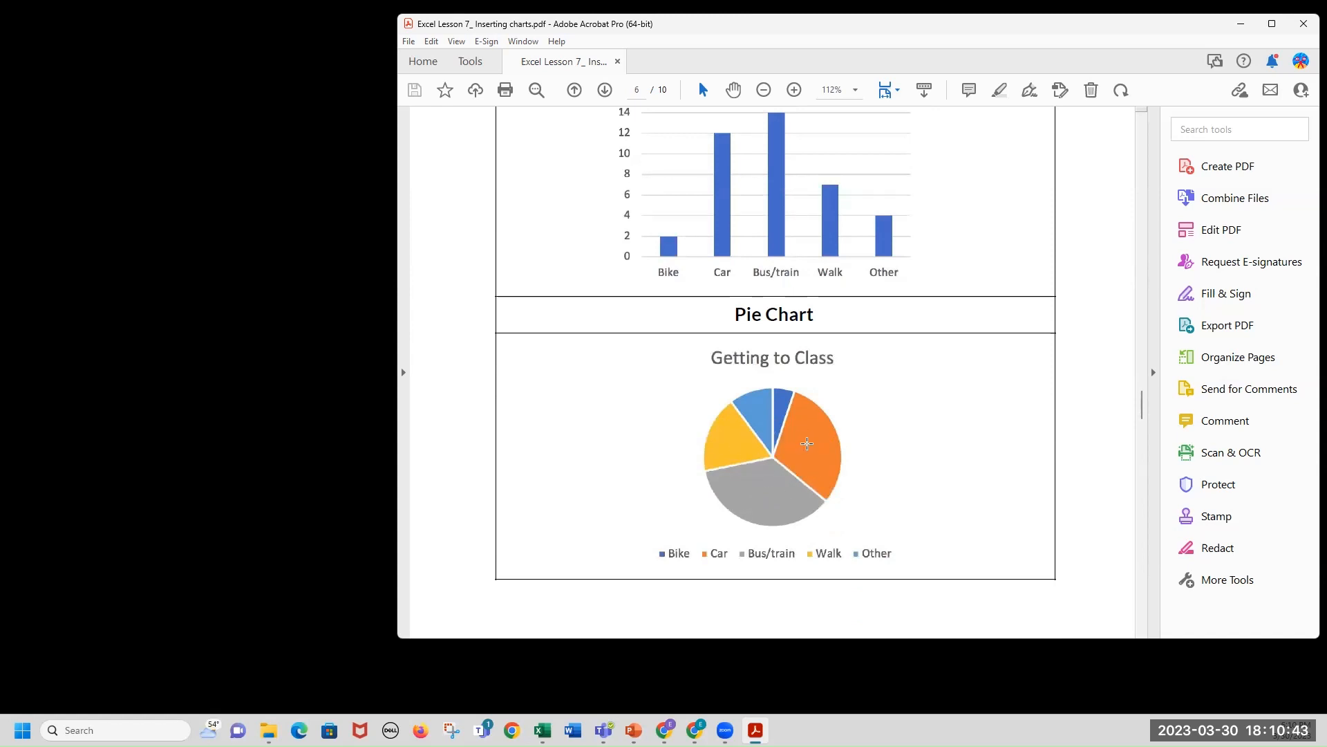
# Switch to Excel, maximize the workbook window and zoom the sheet to 270%.
pyautogui.moveTo(932, 29); pyautogui.dragTo(998, 49)
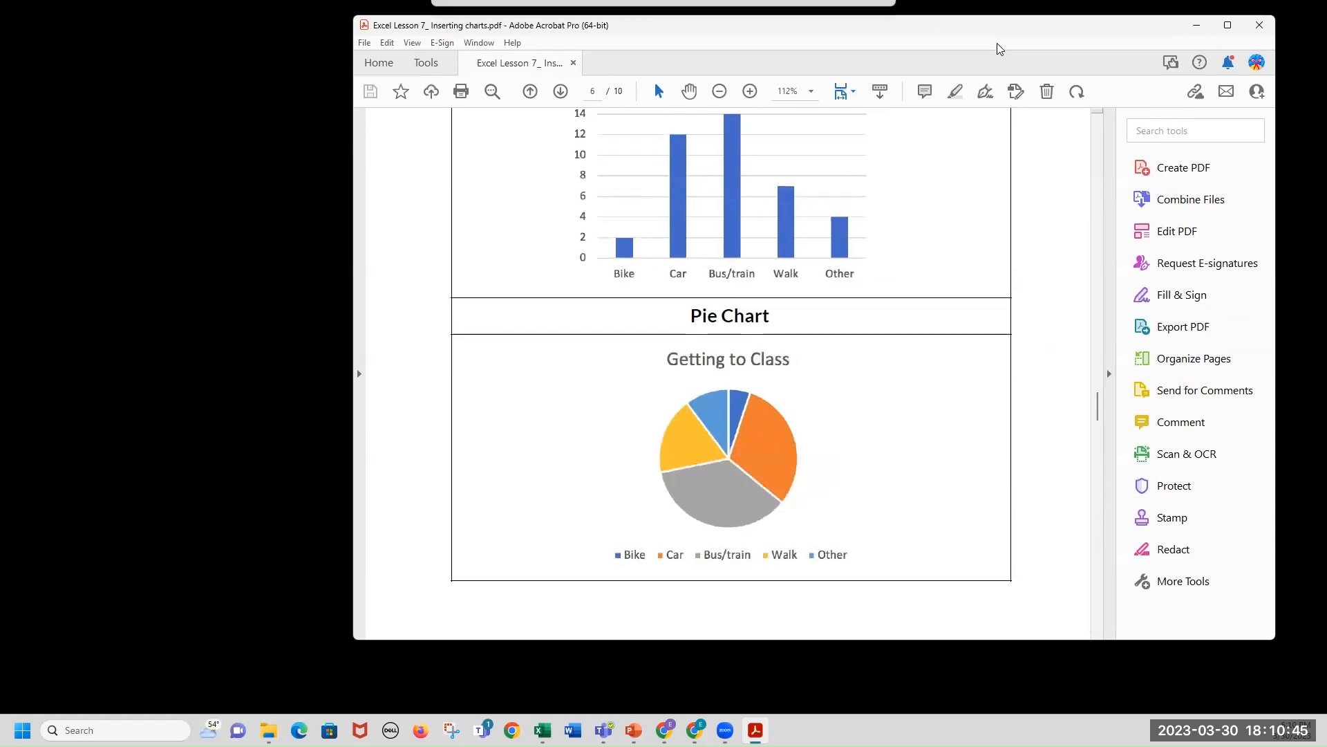
pyautogui.click(1197, 27)
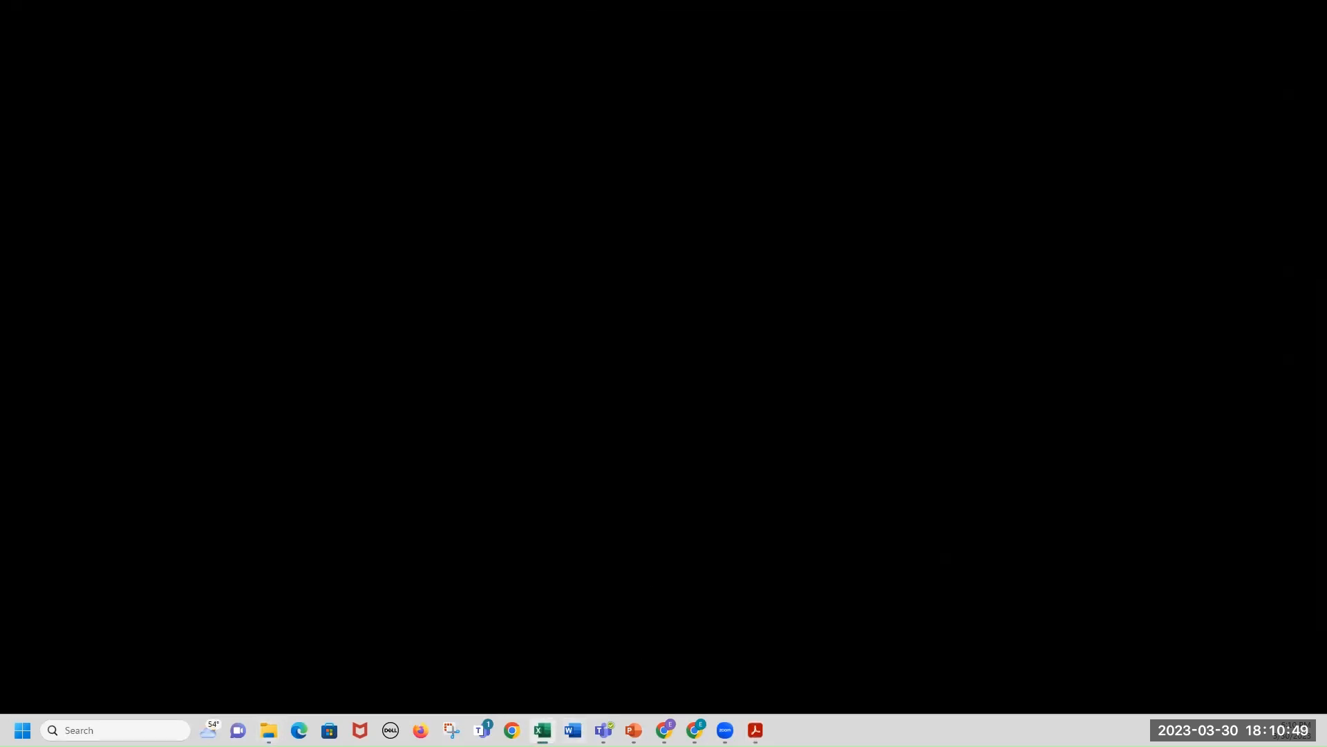
pyautogui.moveTo(1326, 110); pyautogui.dragTo(996, 114)
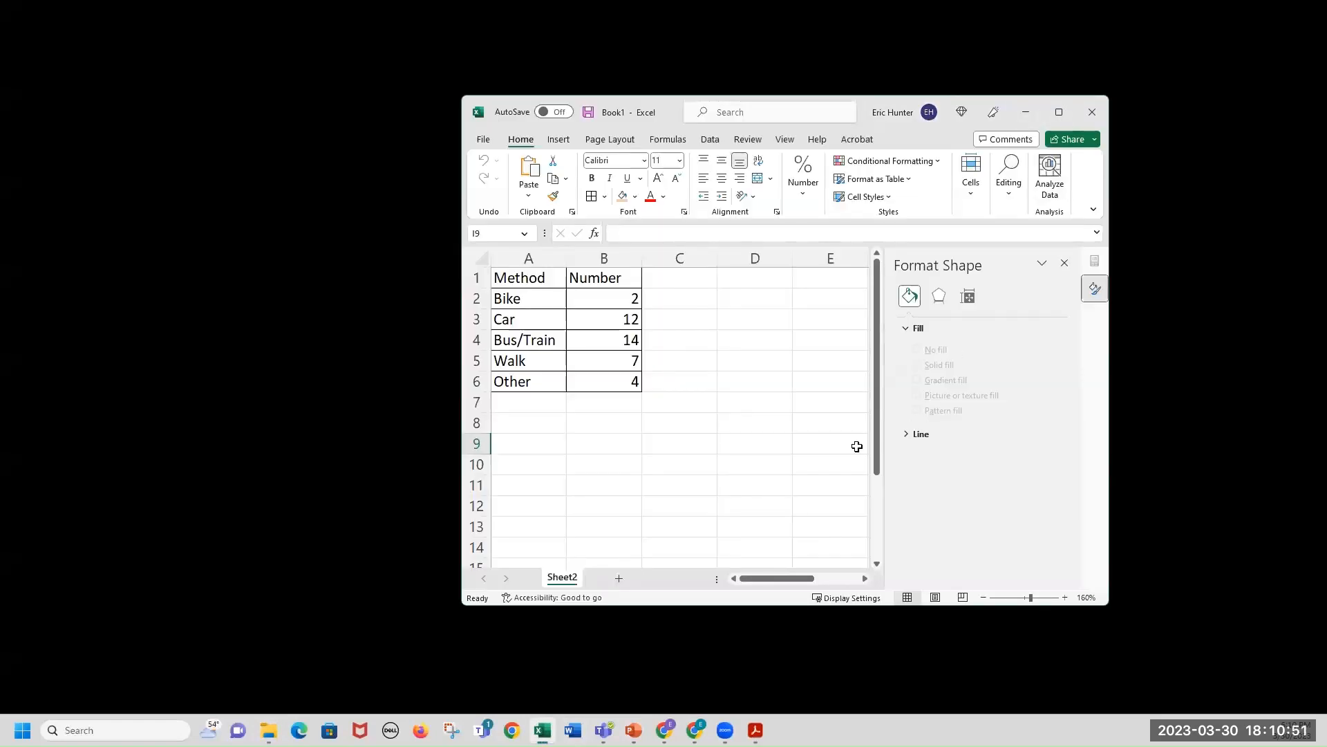
pyautogui.click(1065, 597)
pyautogui.click(1064, 598)
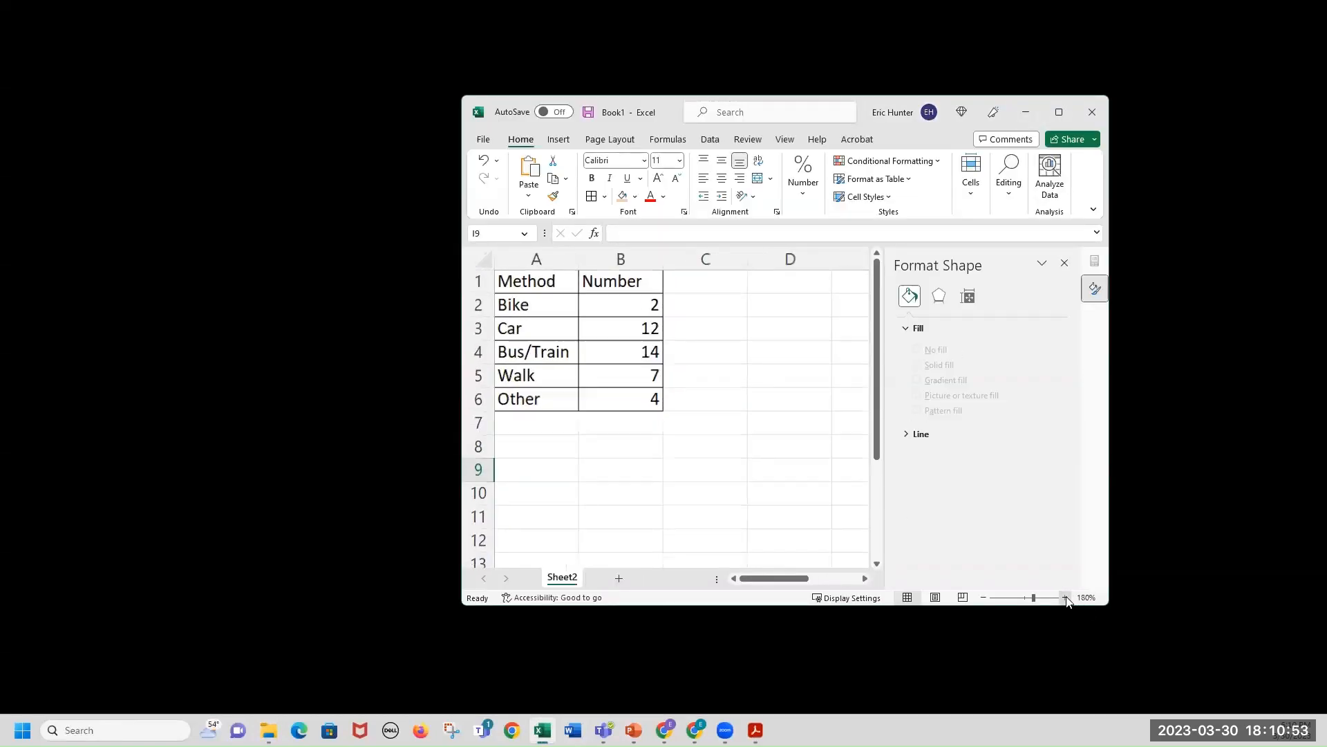
pyautogui.click(1064, 597)
pyautogui.click(1065, 597)
pyautogui.click(1059, 112)
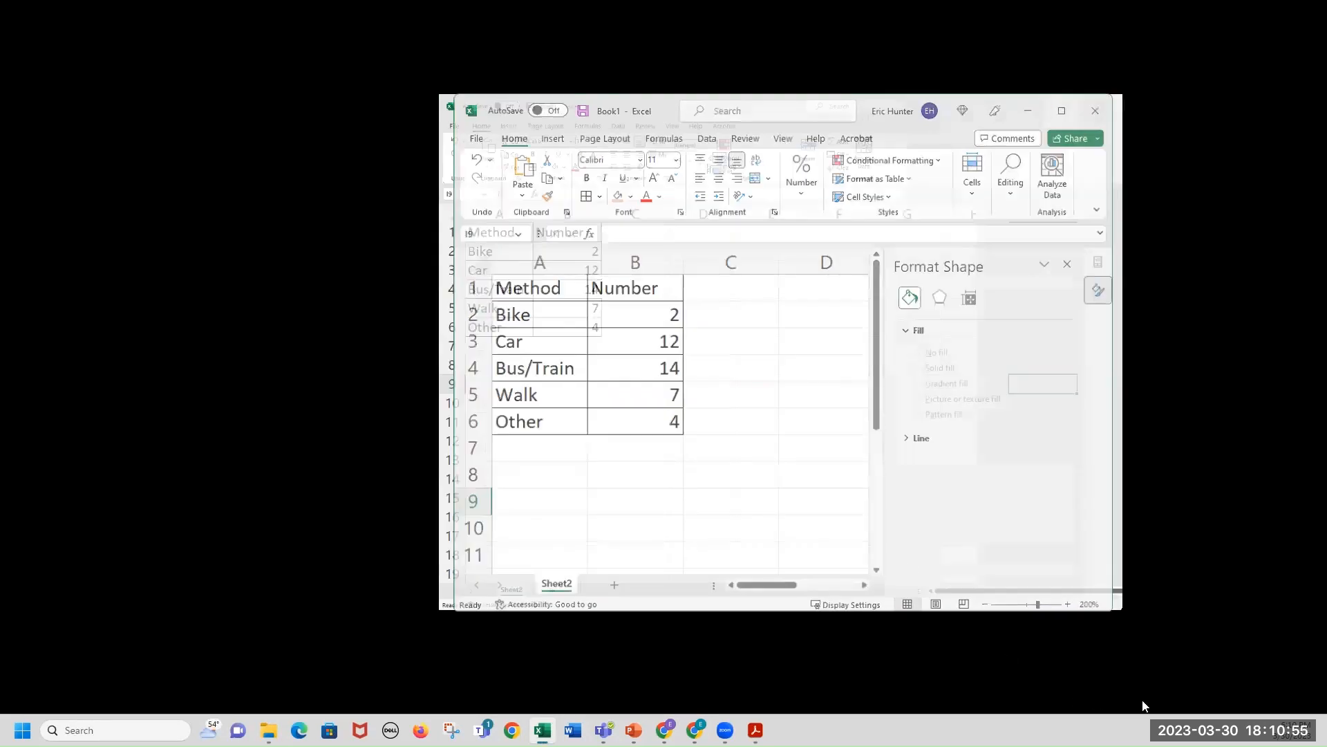
pyautogui.click(1291, 706)
pyautogui.click(1290, 706)
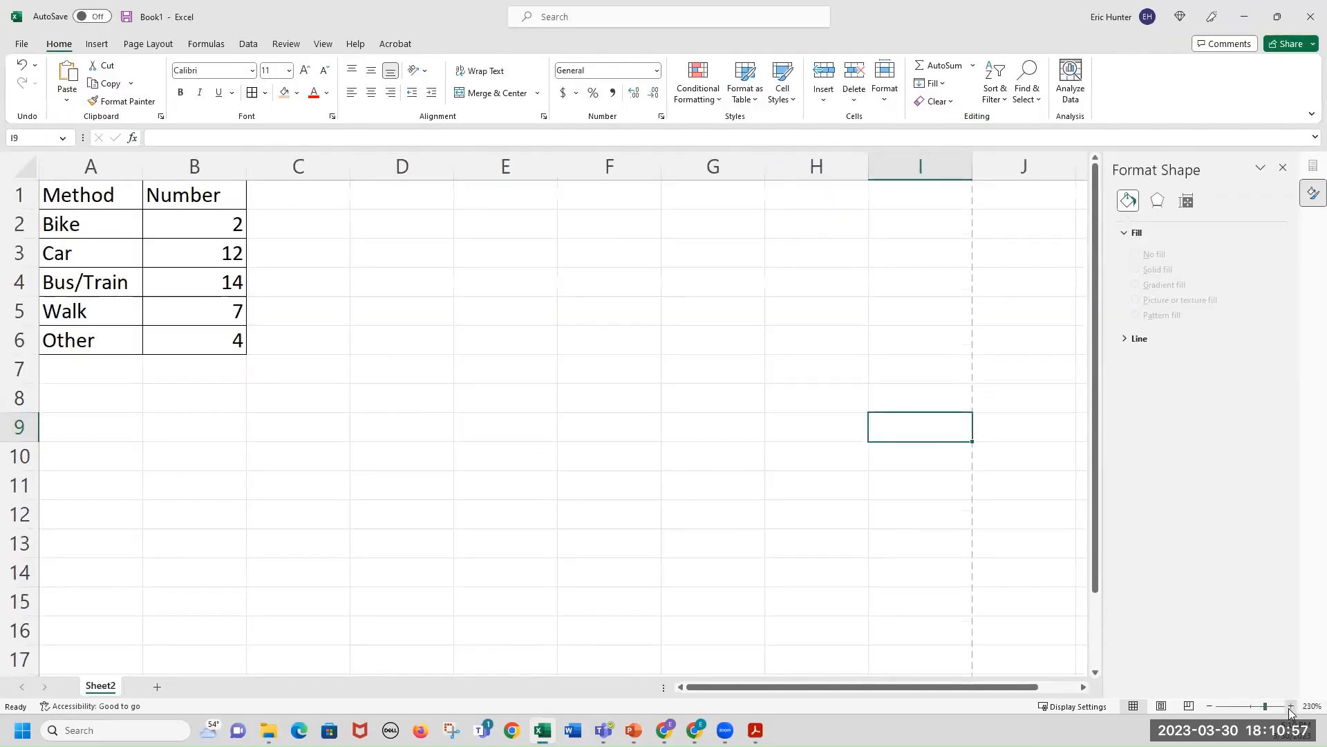
pyautogui.click(1291, 706)
pyautogui.click(1291, 705)
pyautogui.click(1290, 706)
pyautogui.click(1291, 706)
pyautogui.click(1291, 706)
pyautogui.moveTo(987, 687); pyautogui.dragTo(948, 688)
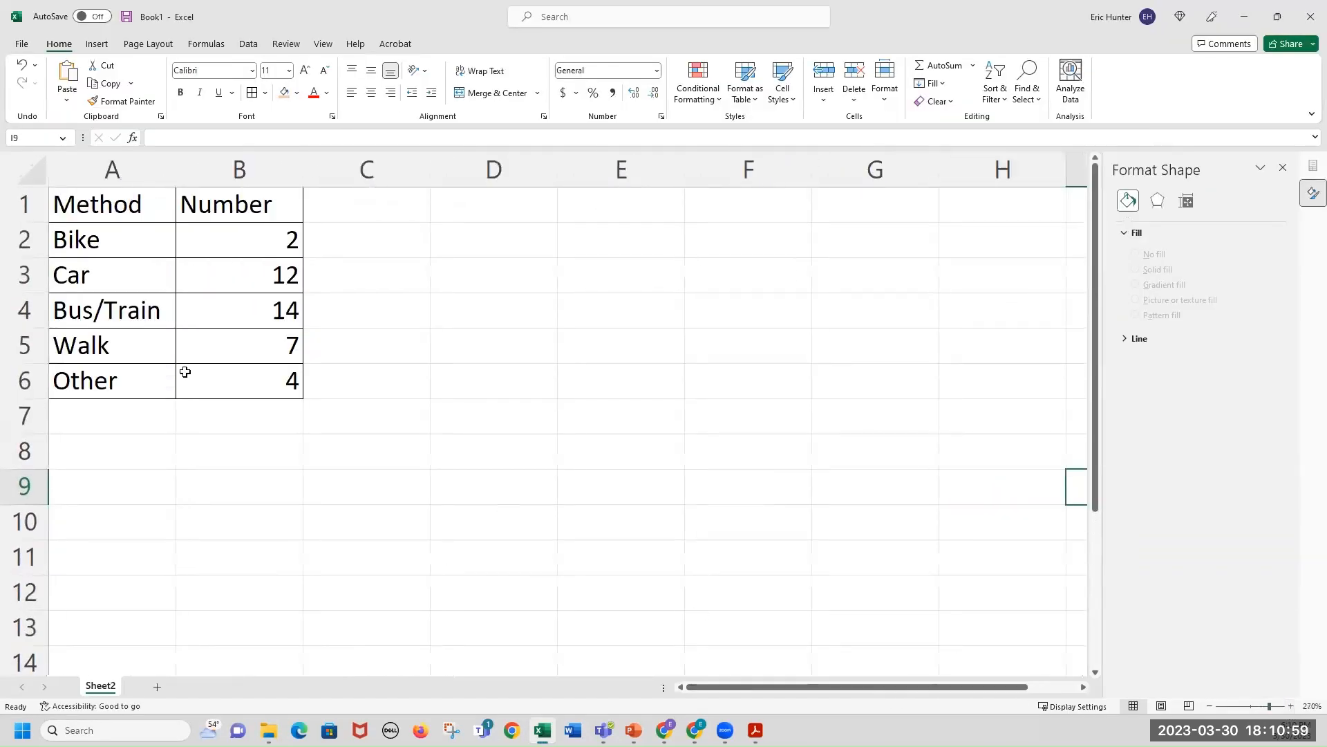
# Fill the header cells Method and Number with a light orange colour.
pyautogui.moveTo(93, 208); pyautogui.dragTo(218, 201)
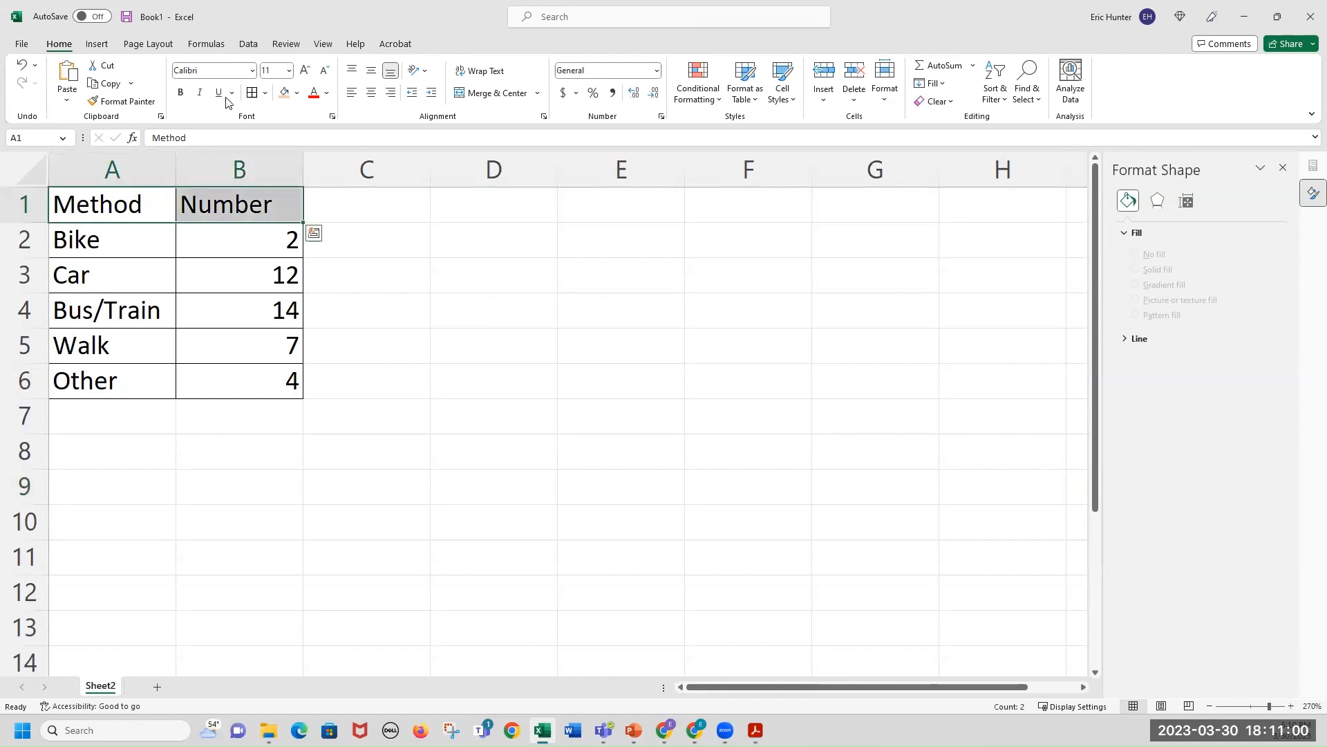
pyautogui.click(284, 96)
pyautogui.click(296, 319)
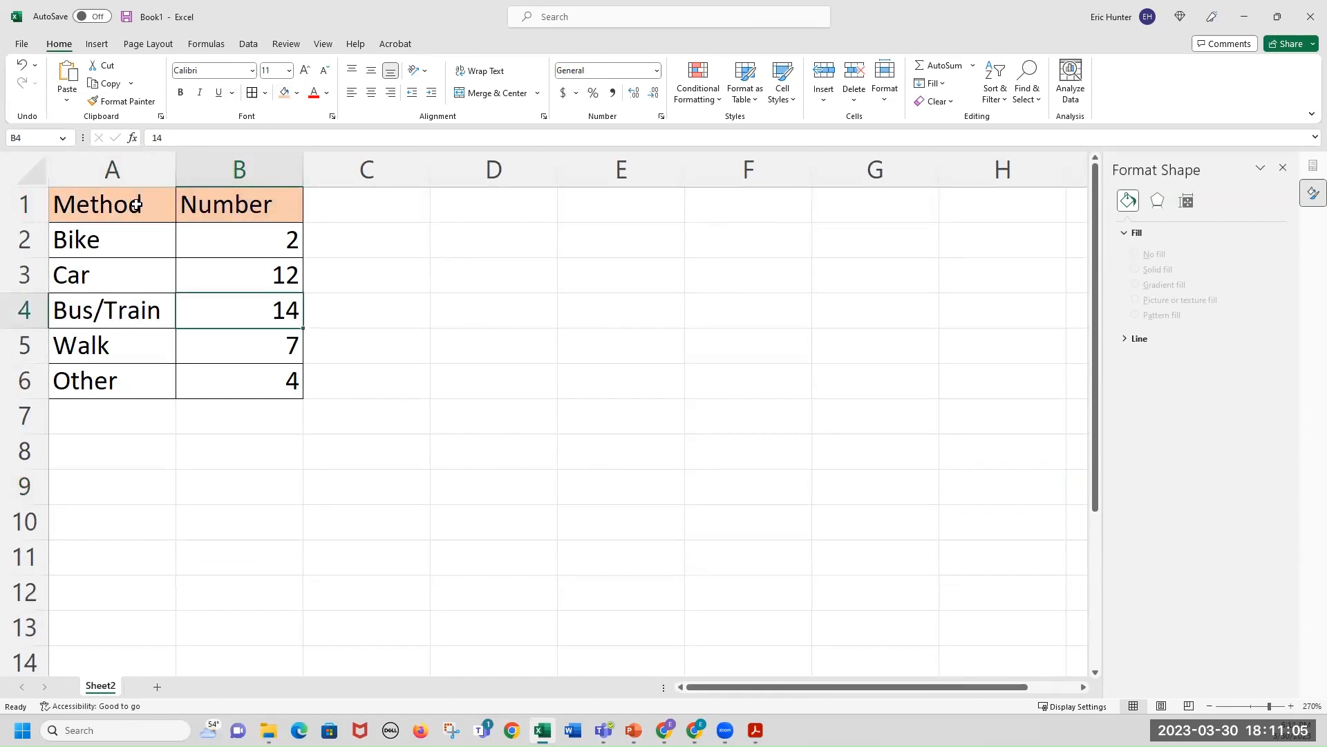
pyautogui.moveTo(136, 203); pyautogui.dragTo(231, 390)
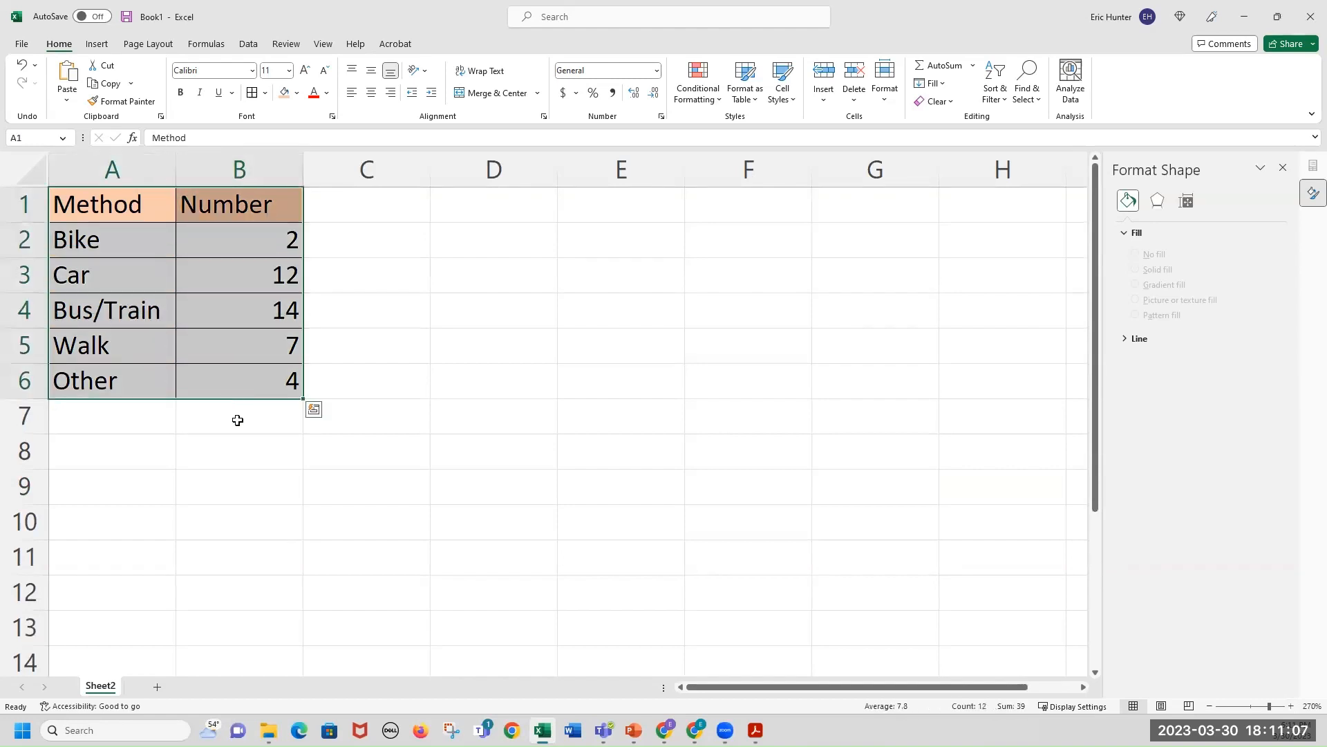
pyautogui.click(271, 423)
pyautogui.write('=sum')
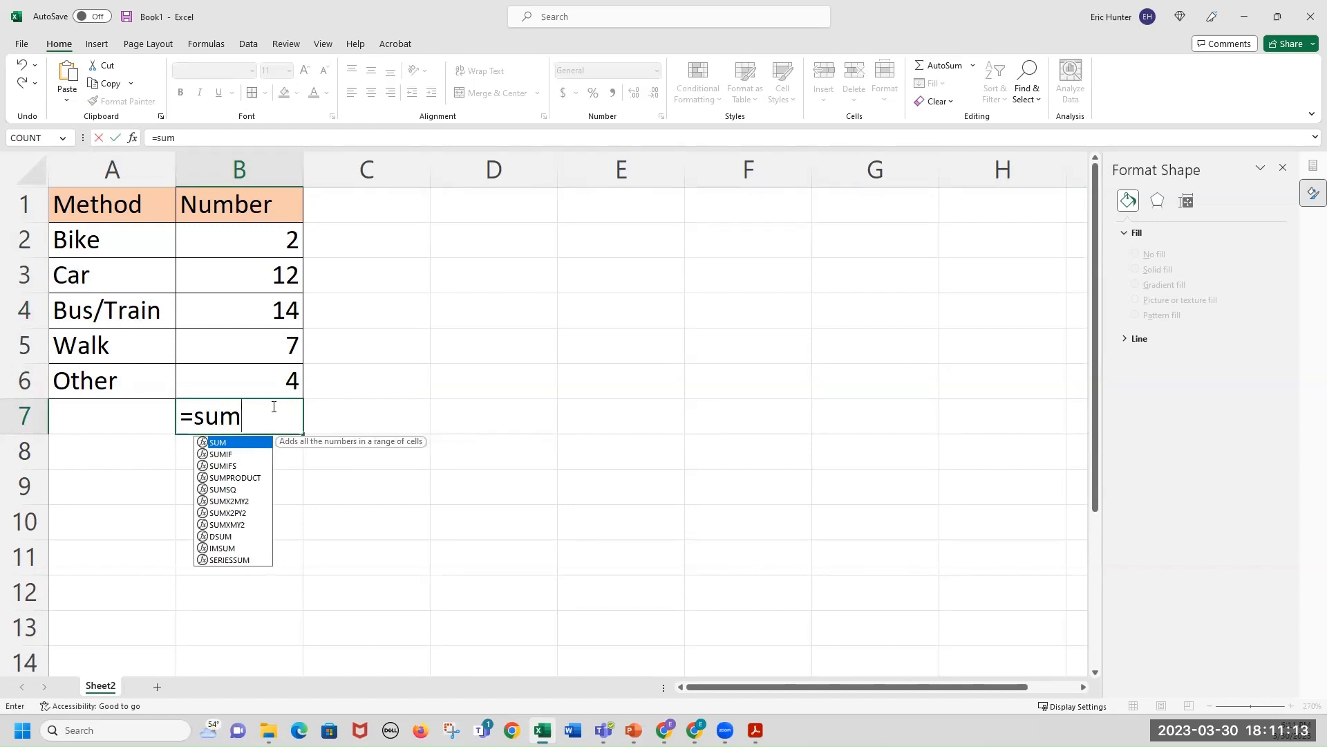
pyautogui.press('Escape')
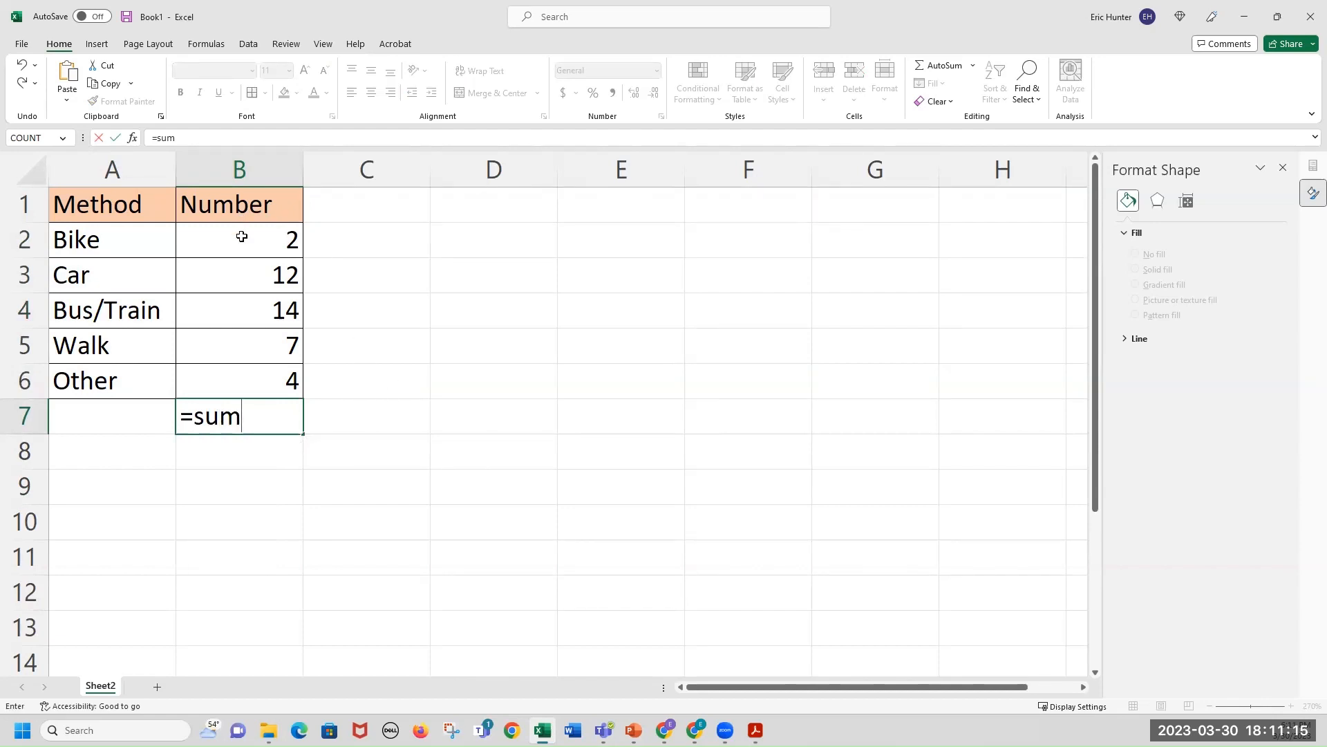
pyautogui.press('Escape')
# Total the Number values B2:B6 in cell B7 using AutoSum.
pyautogui.moveTo(256, 243); pyautogui.dragTo(266, 389)
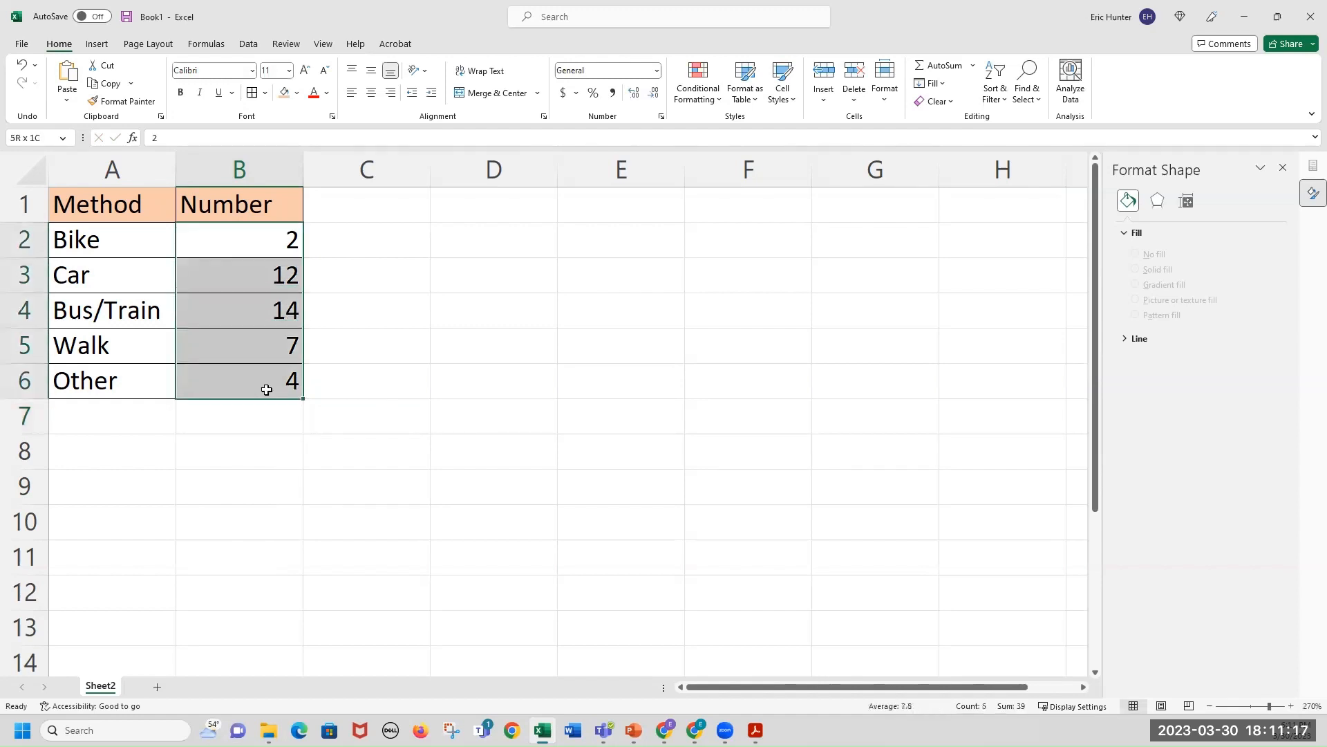
pyautogui.moveTo(258, 240); pyautogui.dragTo(255, 400)
pyautogui.click(256, 420)
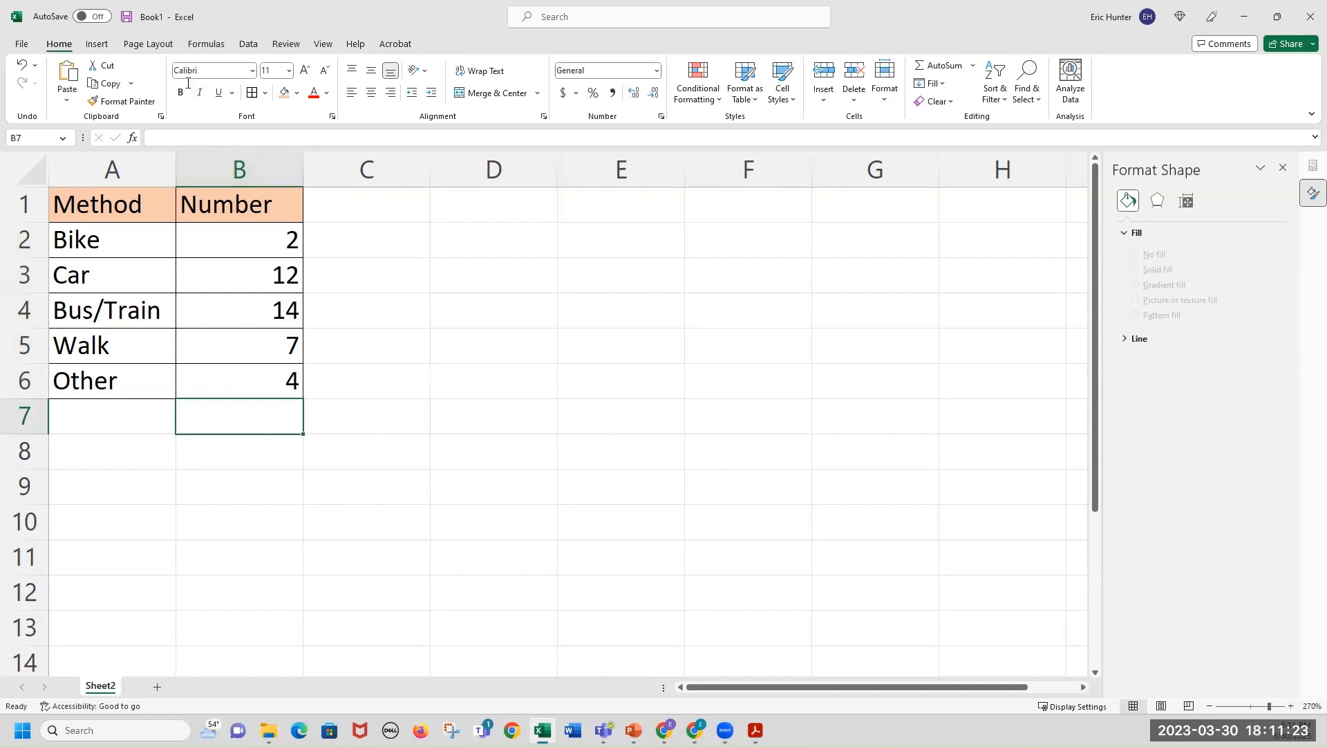
pyautogui.click(954, 70)
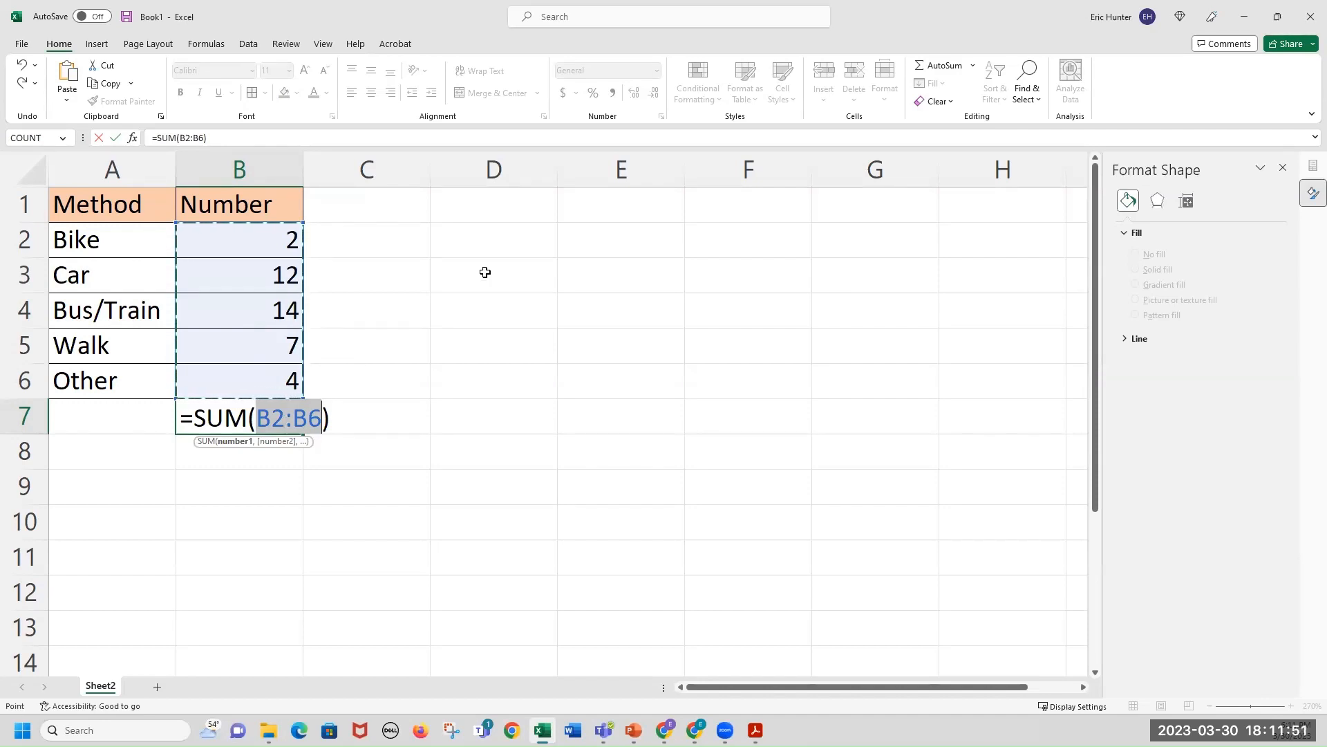
pyautogui.press('Return')
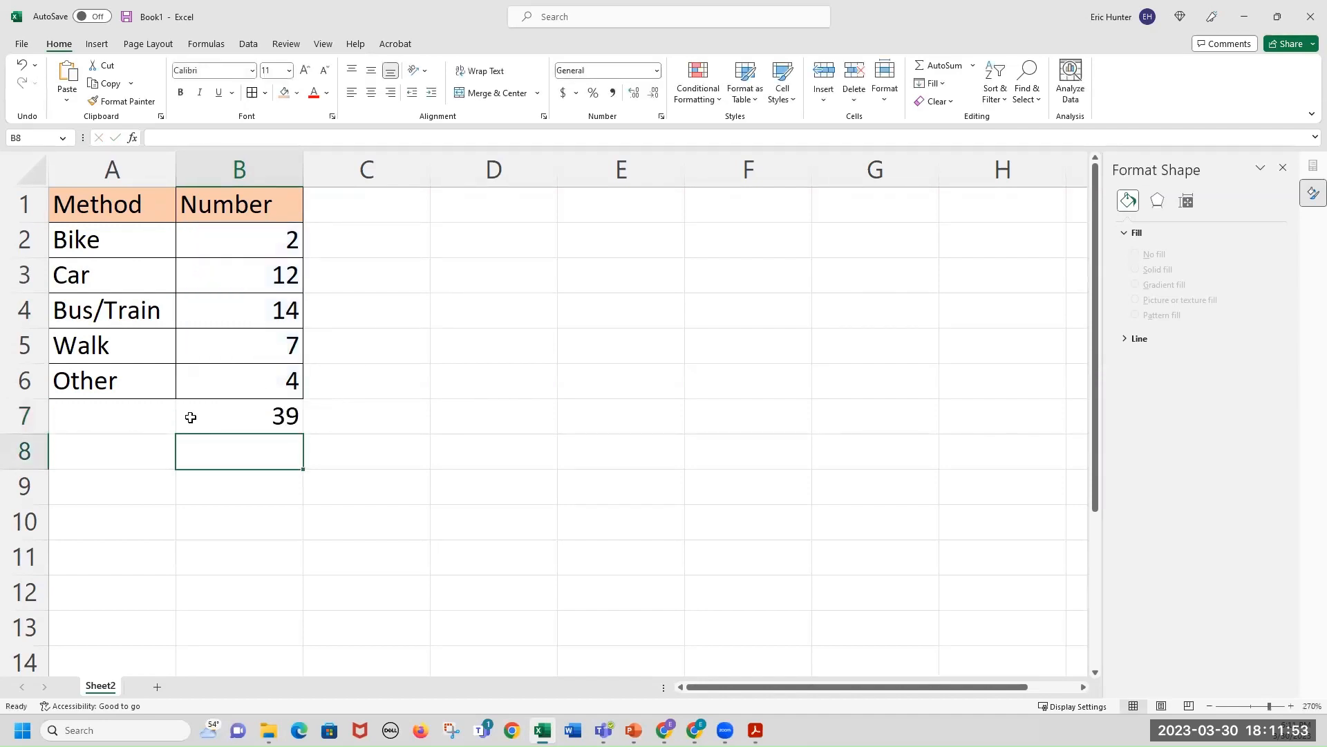
pyautogui.click(223, 415)
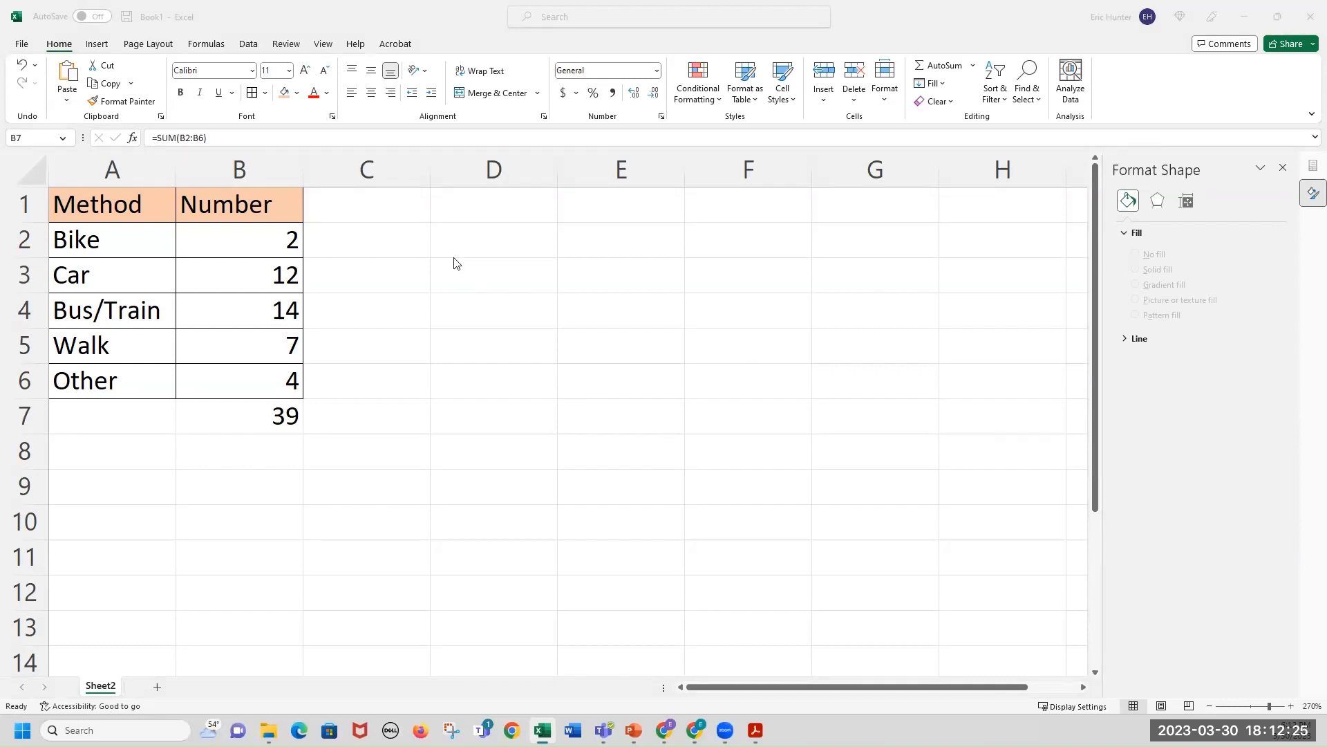
pyautogui.click(102, 50)
pyautogui.click(102, 50)
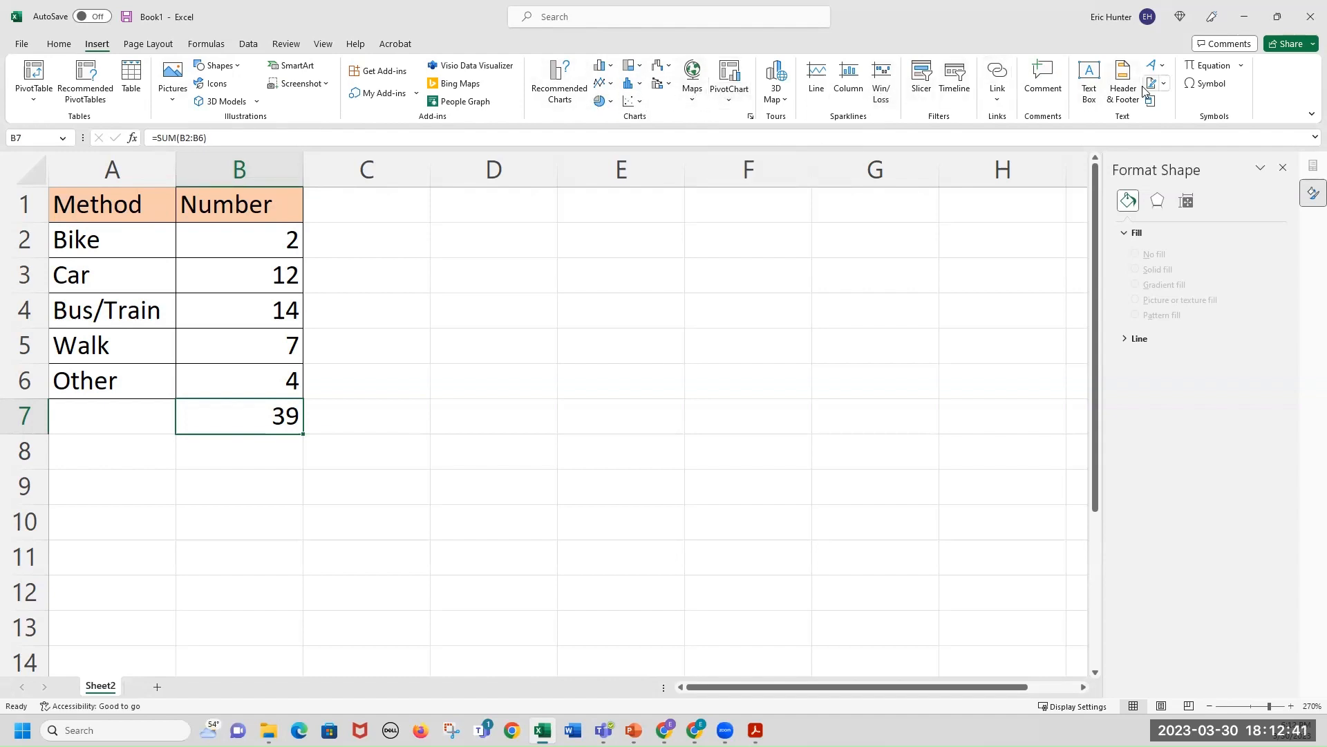
pyautogui.click(146, 45)
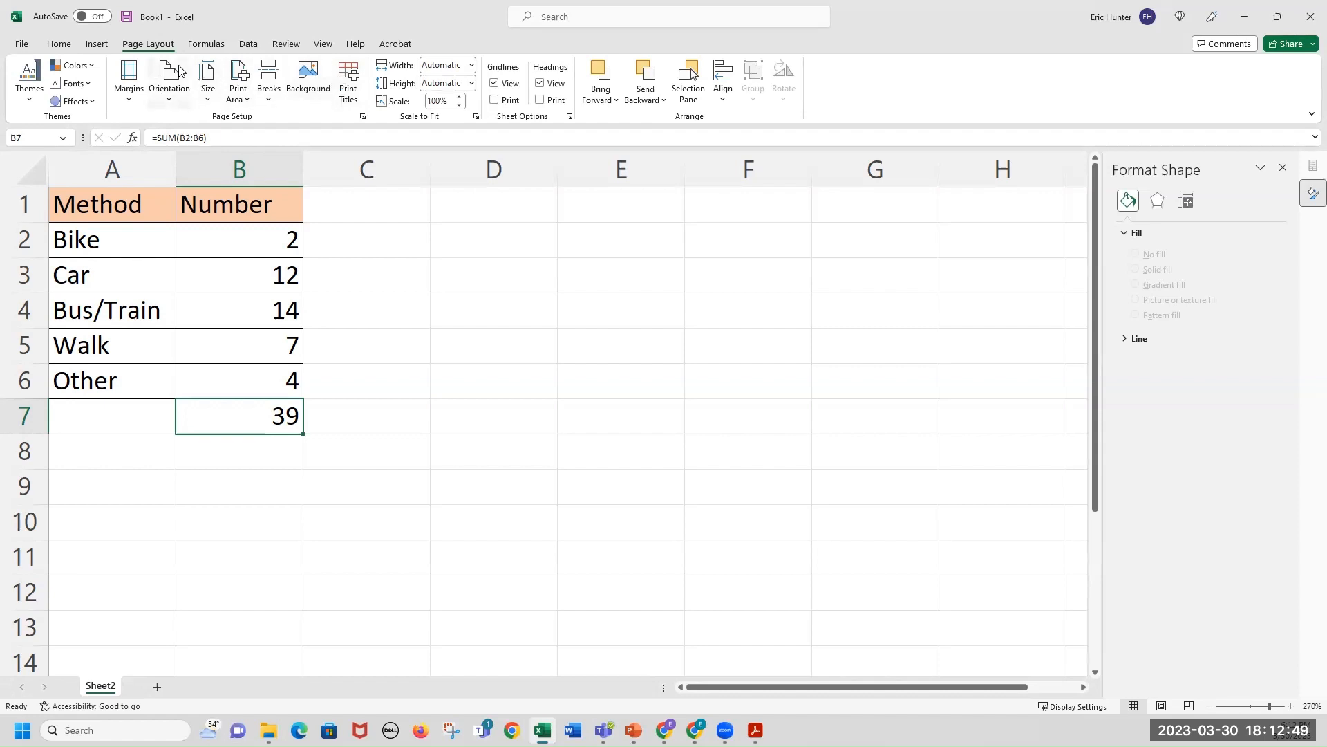
pyautogui.click(225, 43)
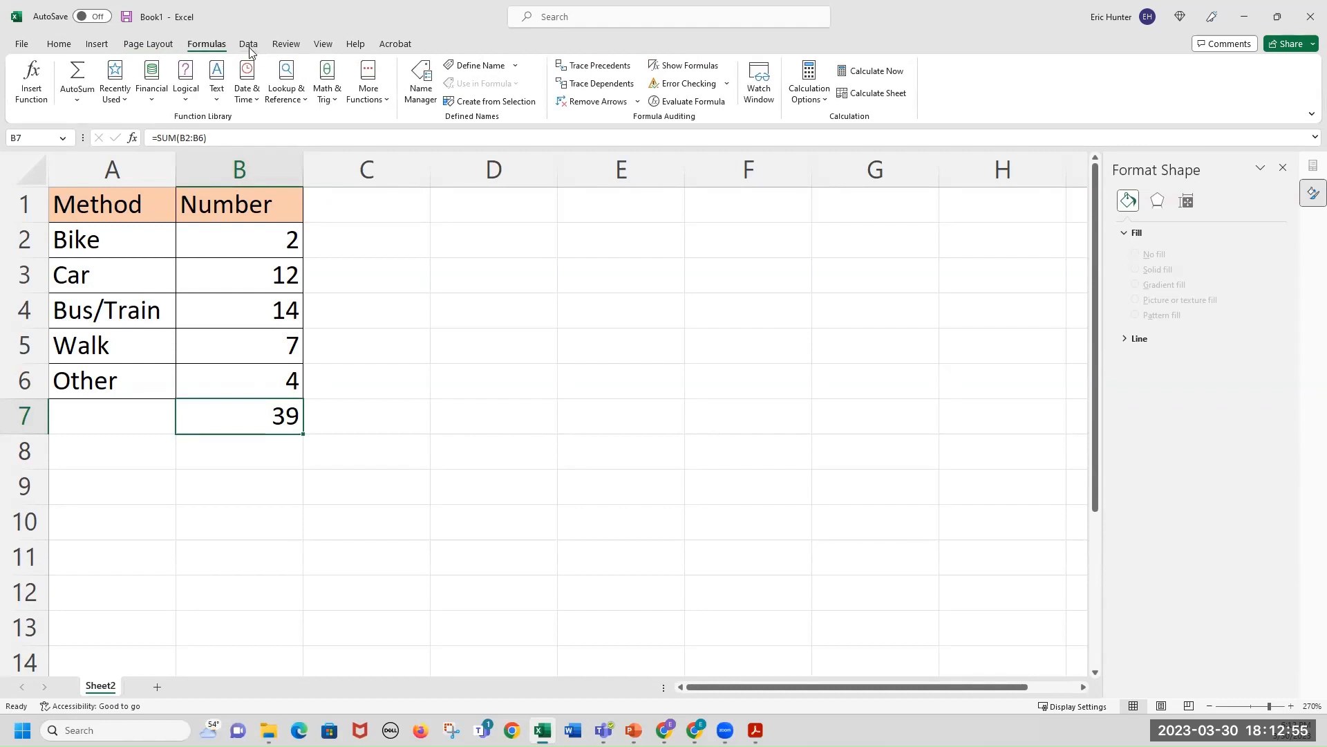
pyautogui.click(249, 47)
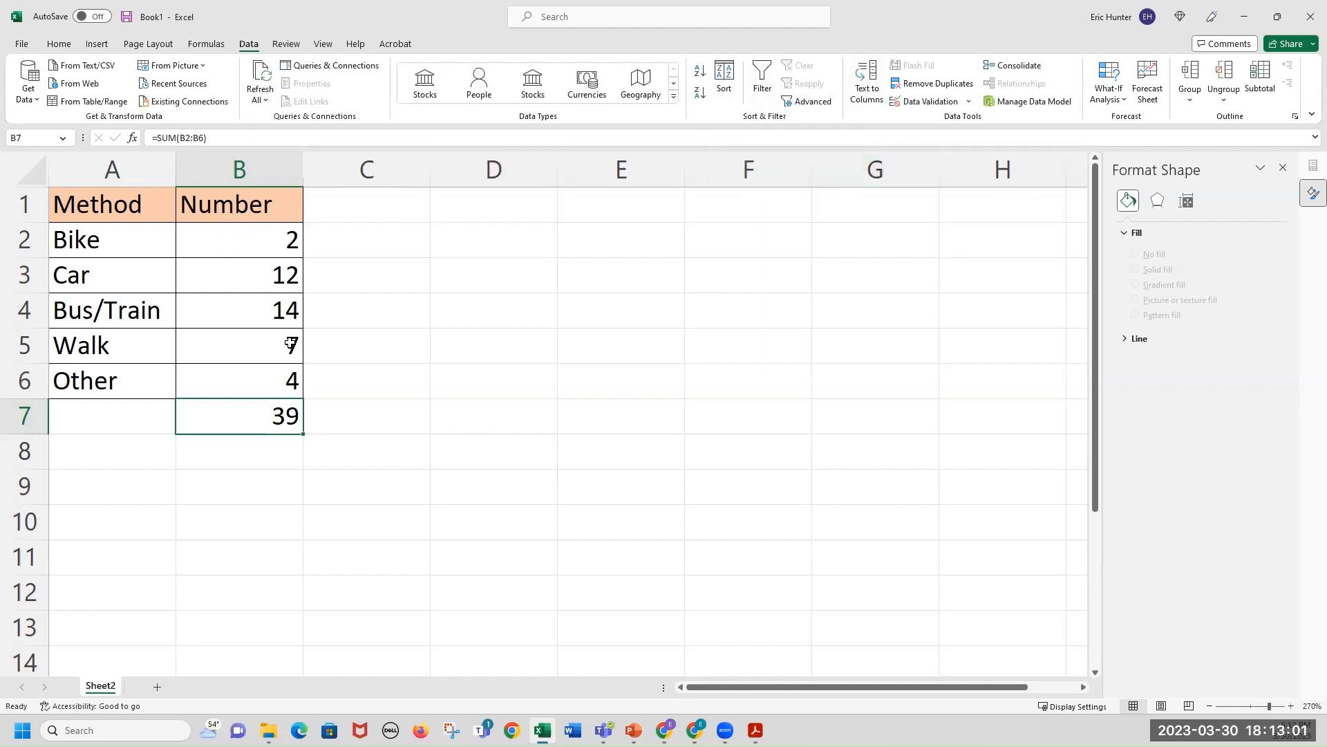
pyautogui.click(59, 44)
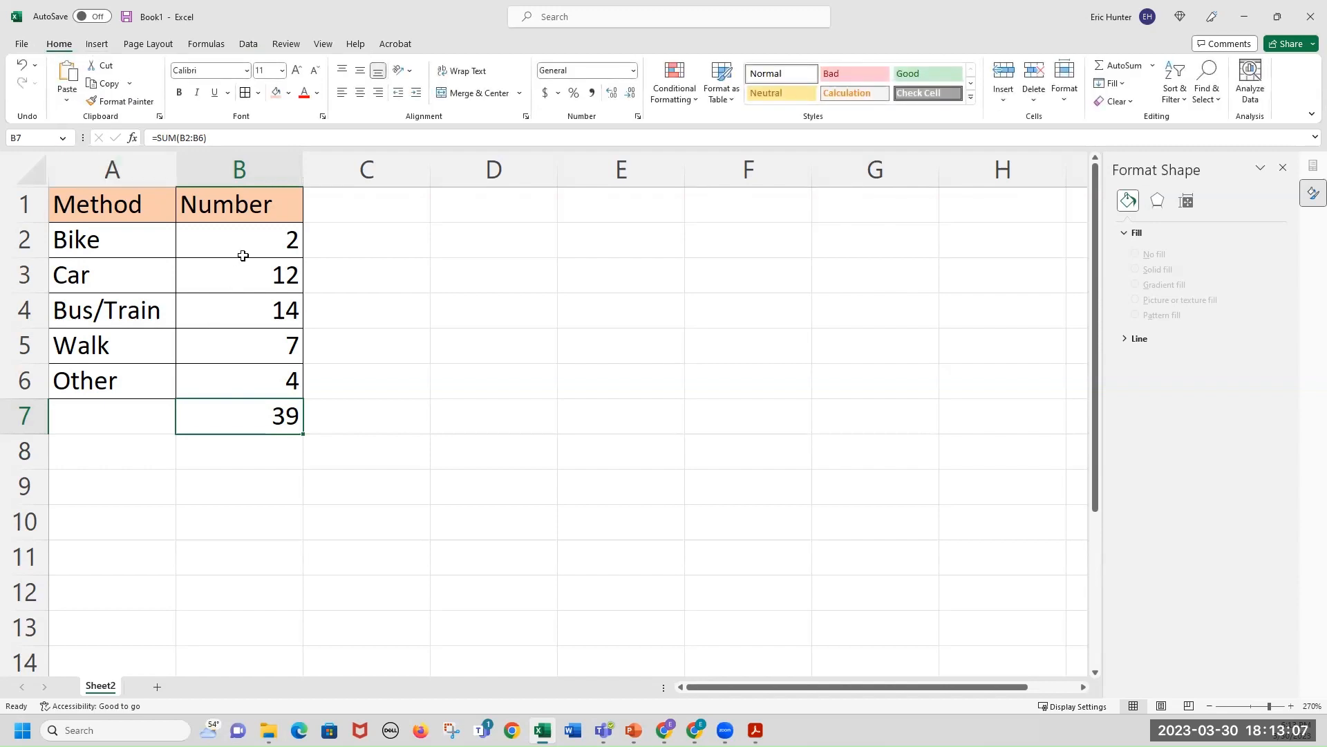
pyautogui.click(230, 312)
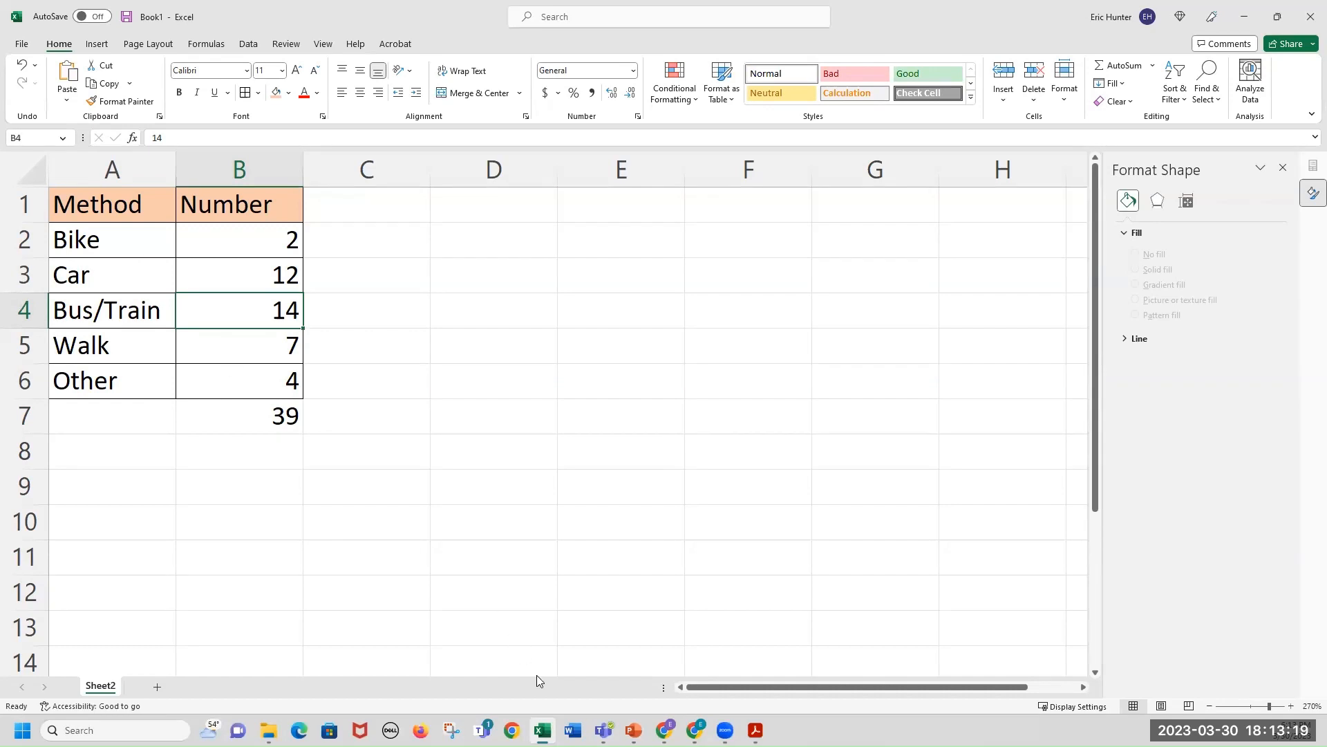
# Switch to the PDF and review the bar chart example again.
pyautogui.click(755, 731)
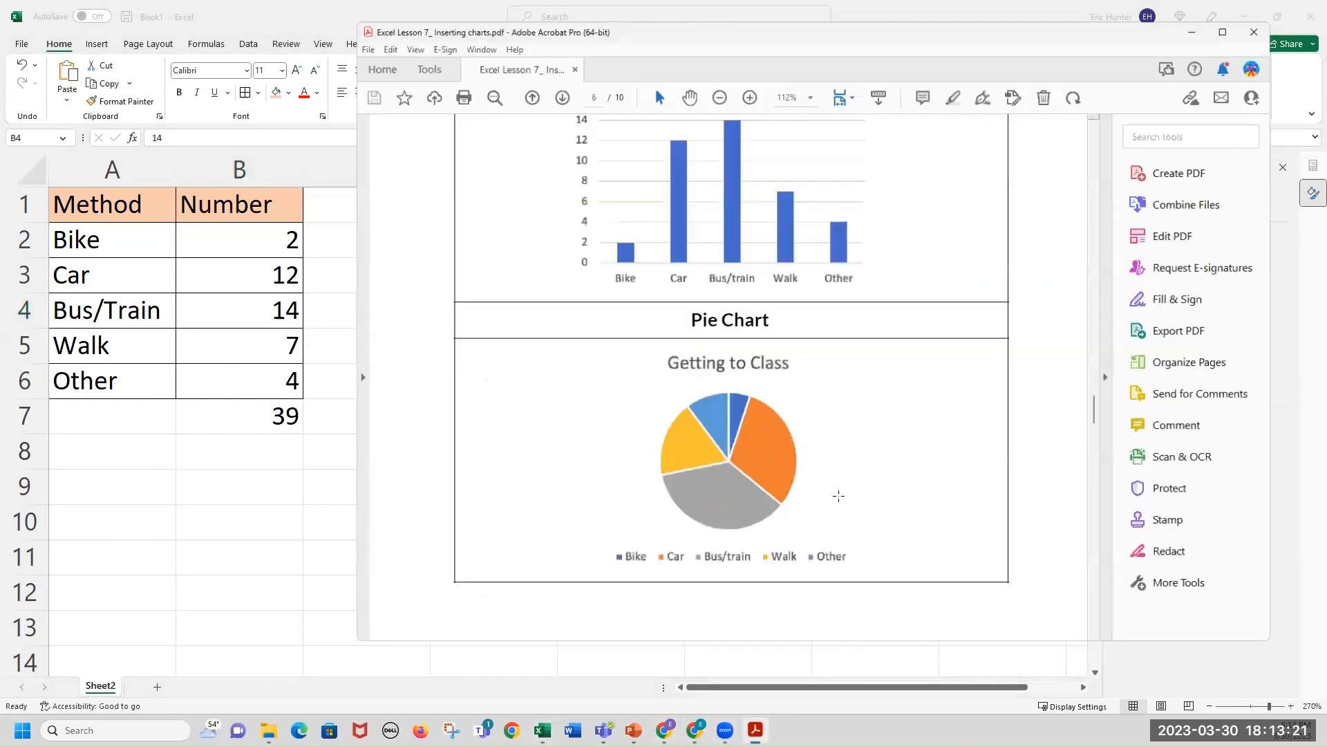
pyautogui.scroll(3, 784, 371)
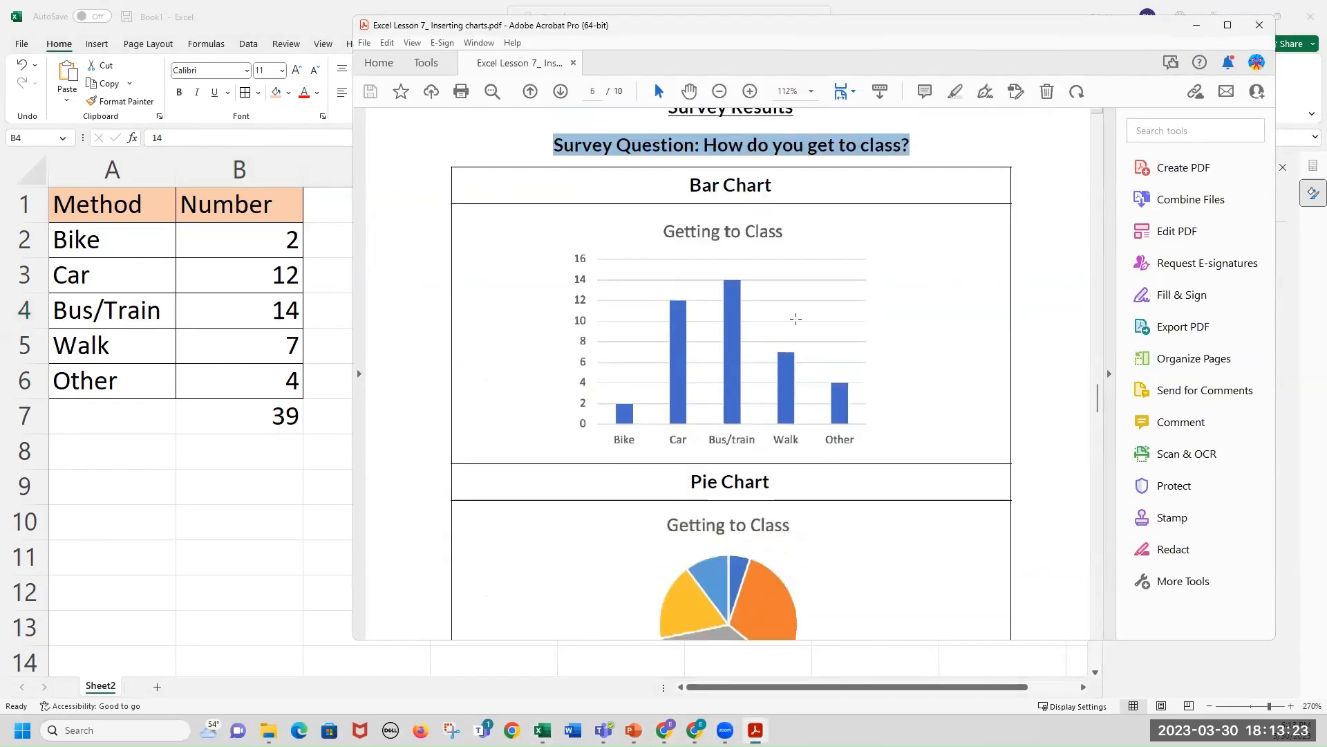
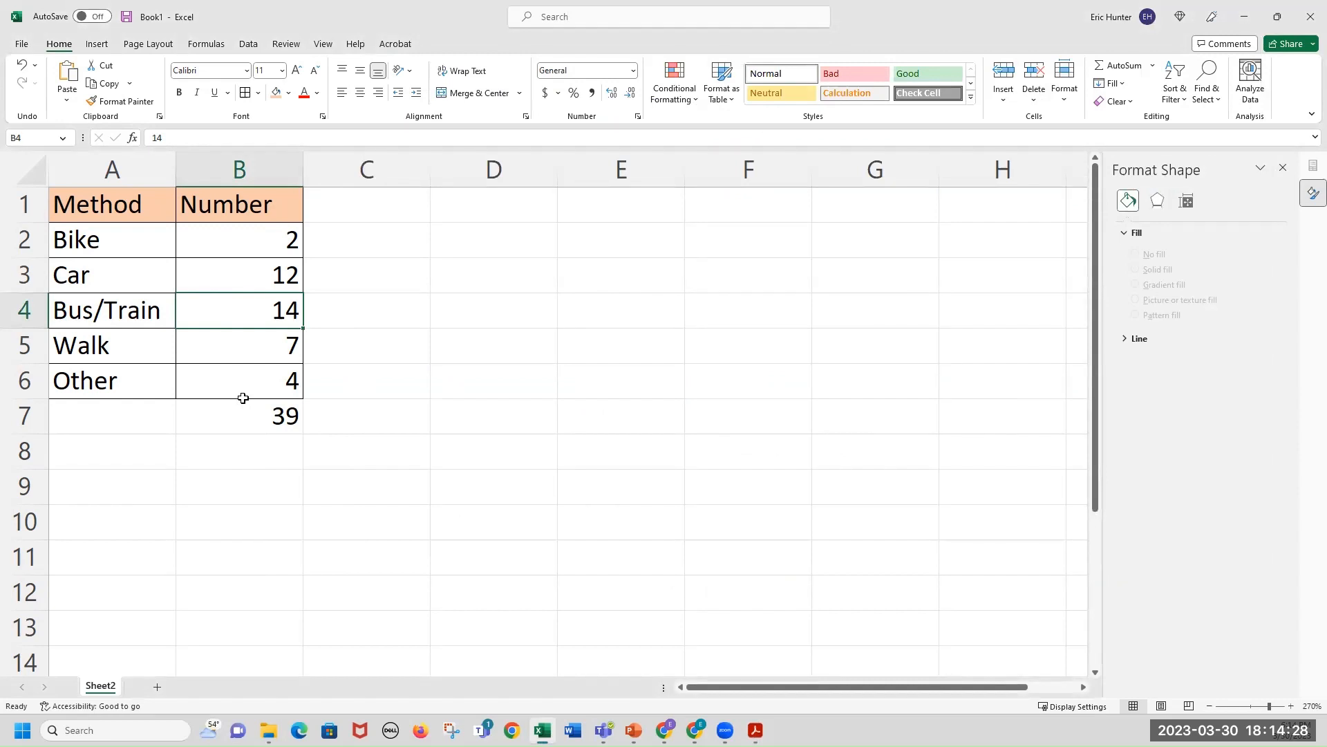
pyautogui.click(147, 243)
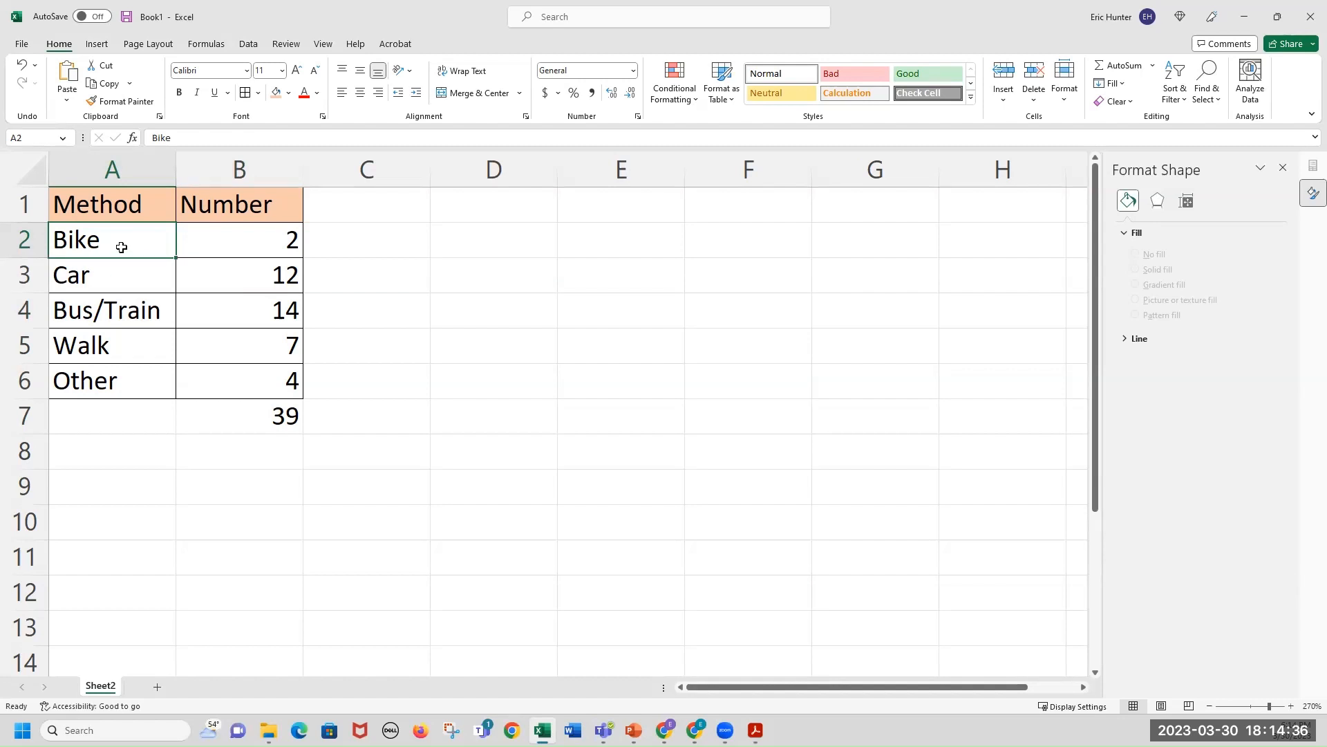
pyautogui.moveTo(121, 247); pyautogui.dragTo(122, 375)
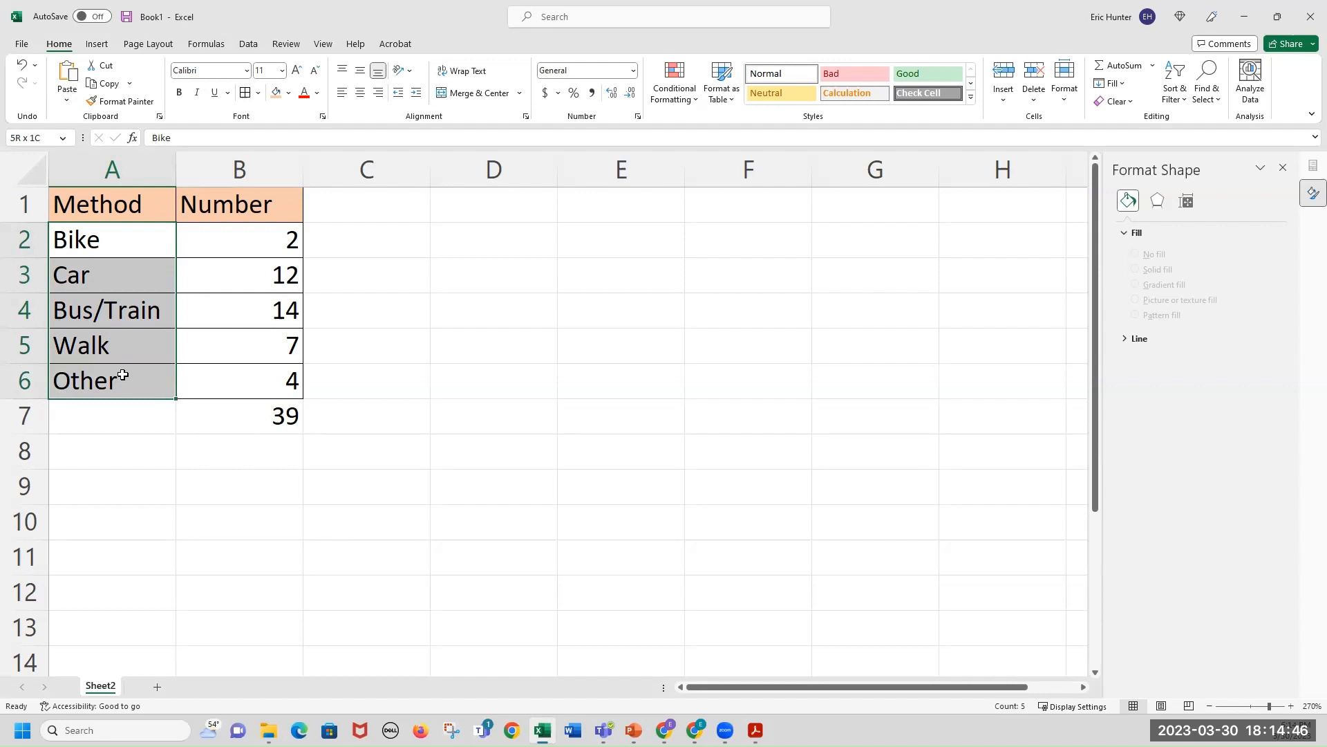
pyautogui.moveTo(123, 375); pyautogui.dragTo(246, 370)
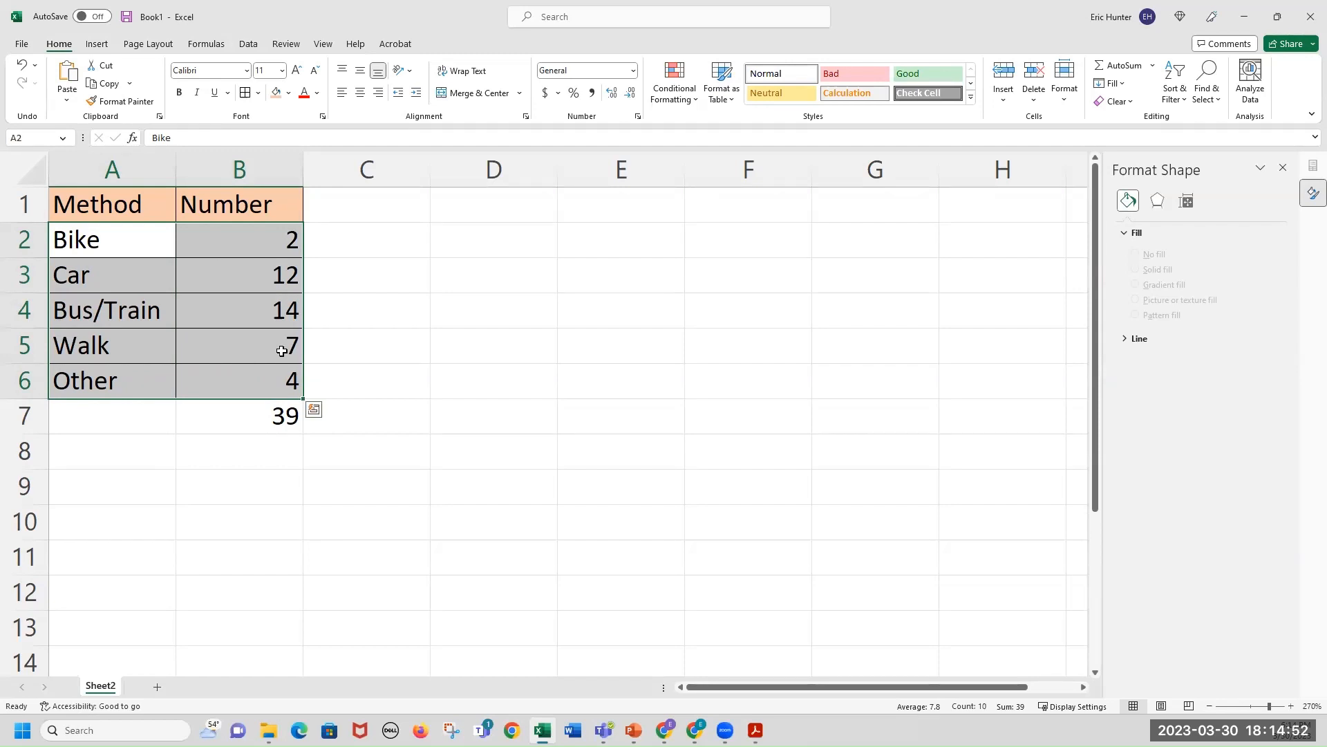
pyautogui.click(383, 283)
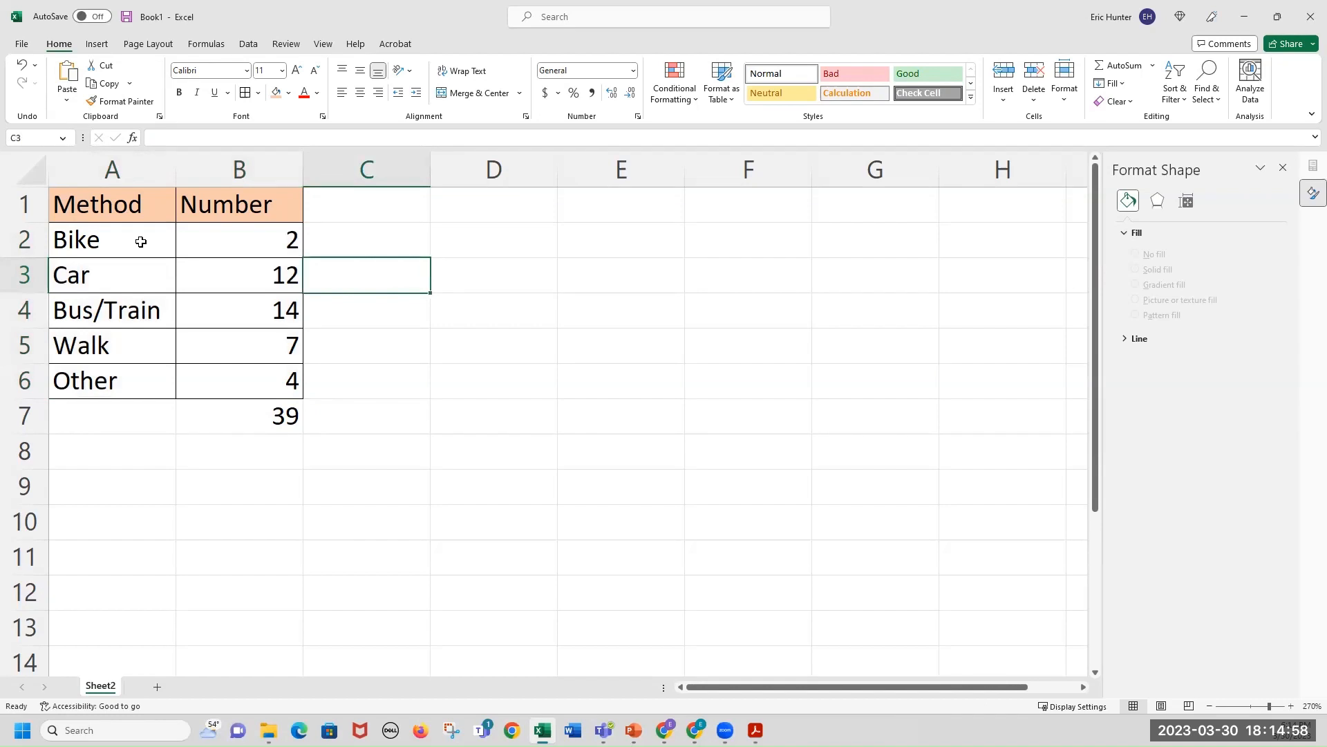
# Insert a 2-D Clustered Column chart from the Method and Number data in A2:B6.
pyautogui.moveTo(111, 241); pyautogui.dragTo(213, 380)
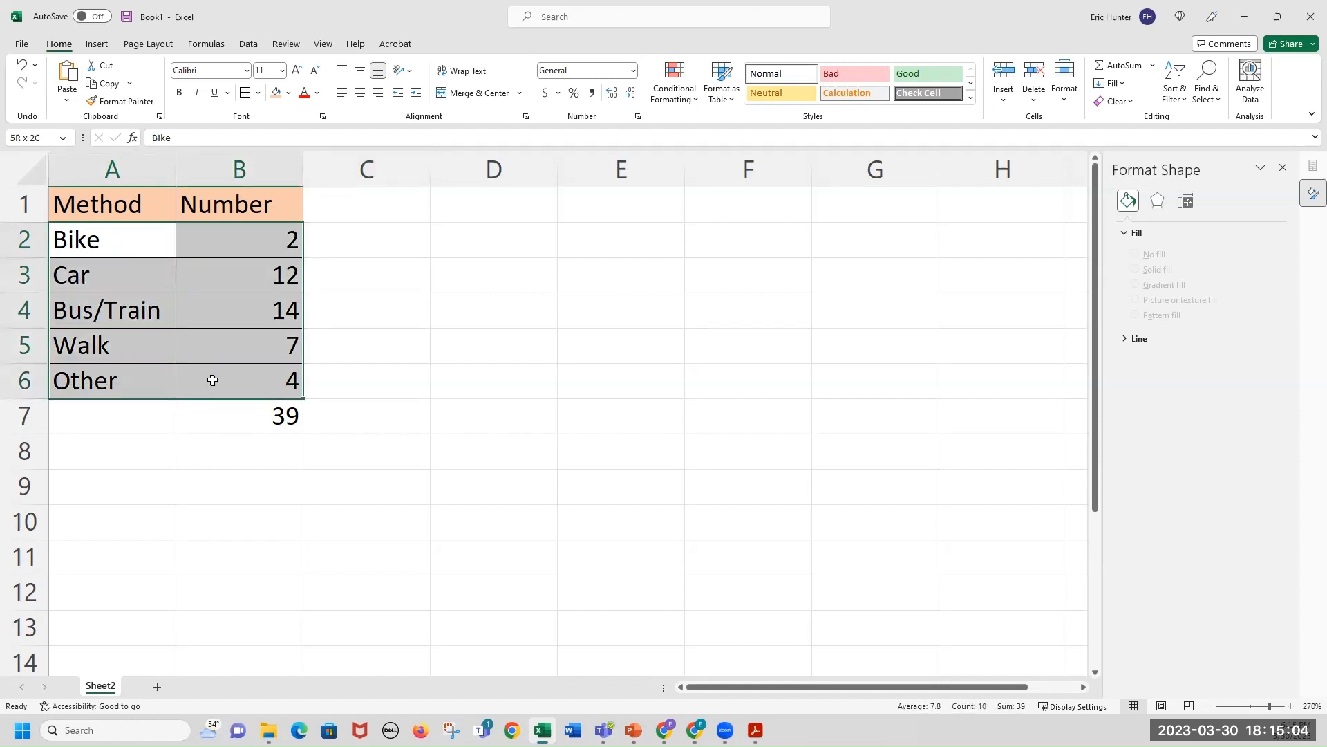
pyautogui.moveTo(213, 381); pyautogui.dragTo(213, 381)
pyautogui.click(98, 47)
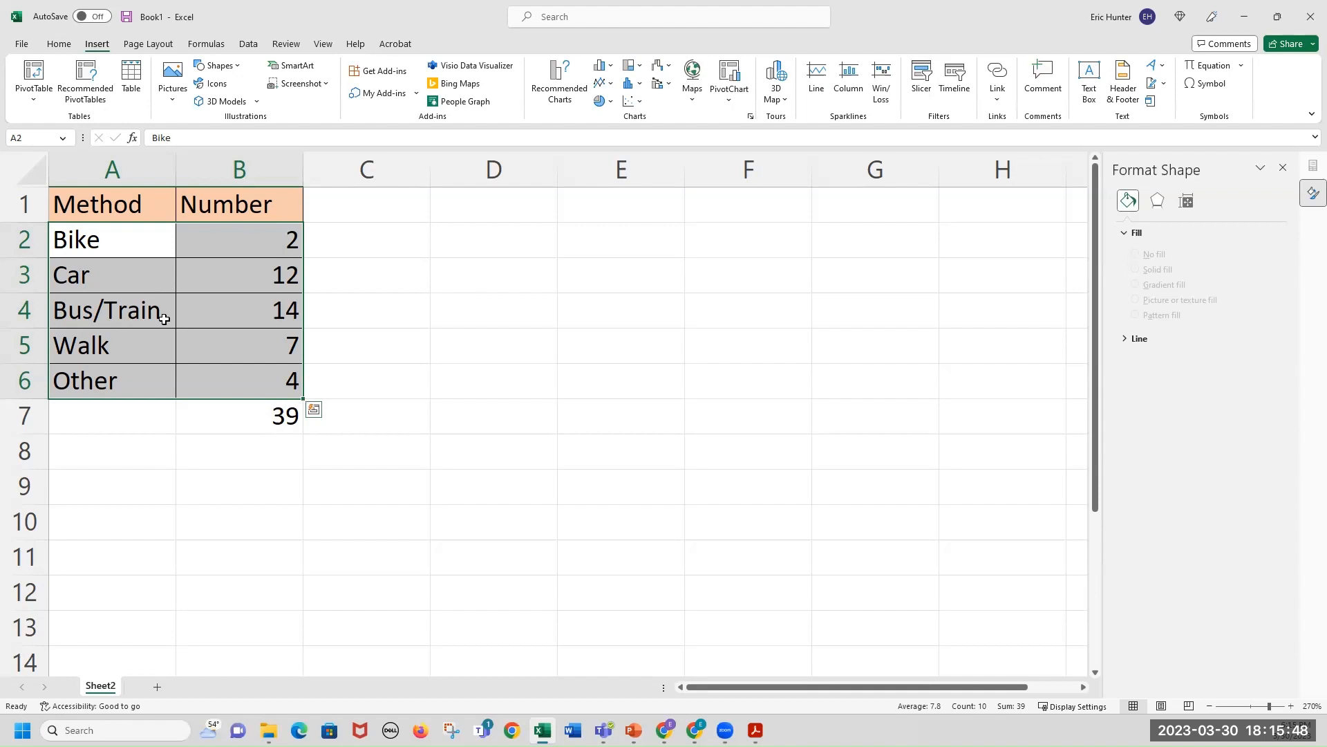
pyautogui.click(600, 70)
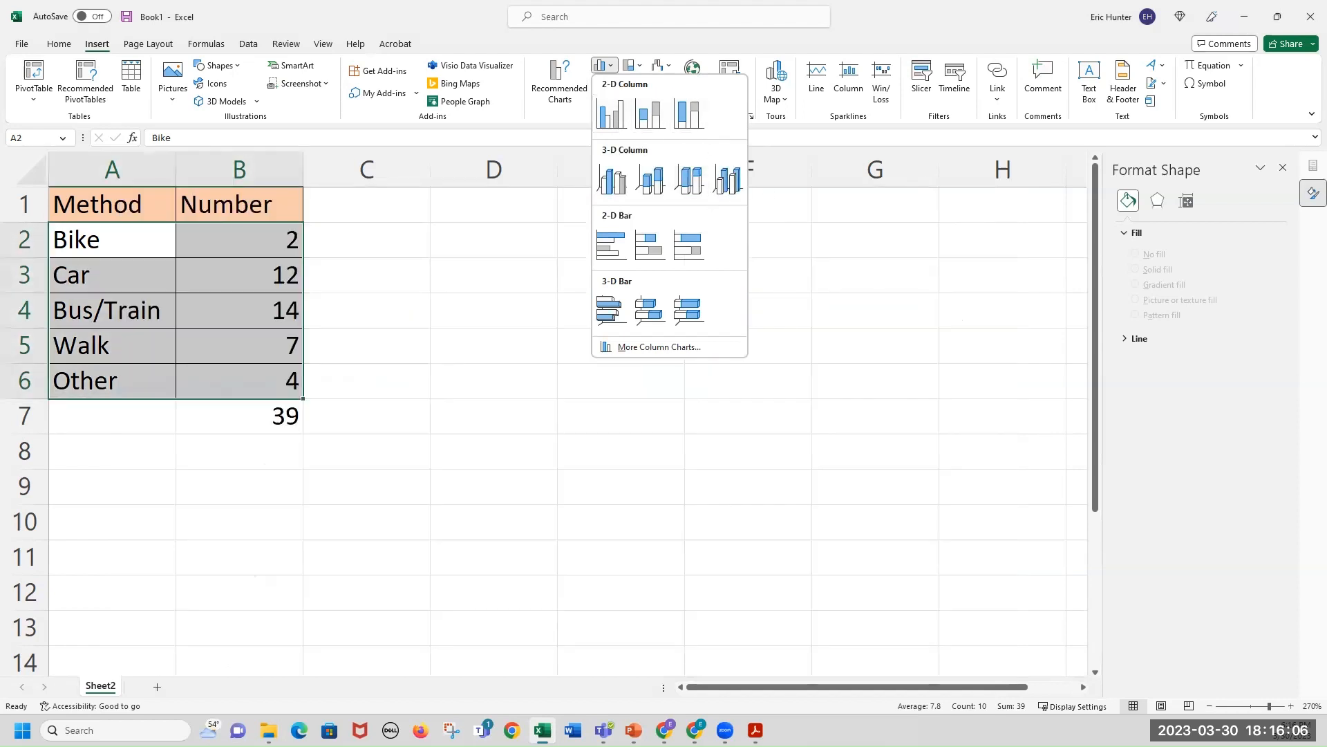
pyautogui.press('Escape')
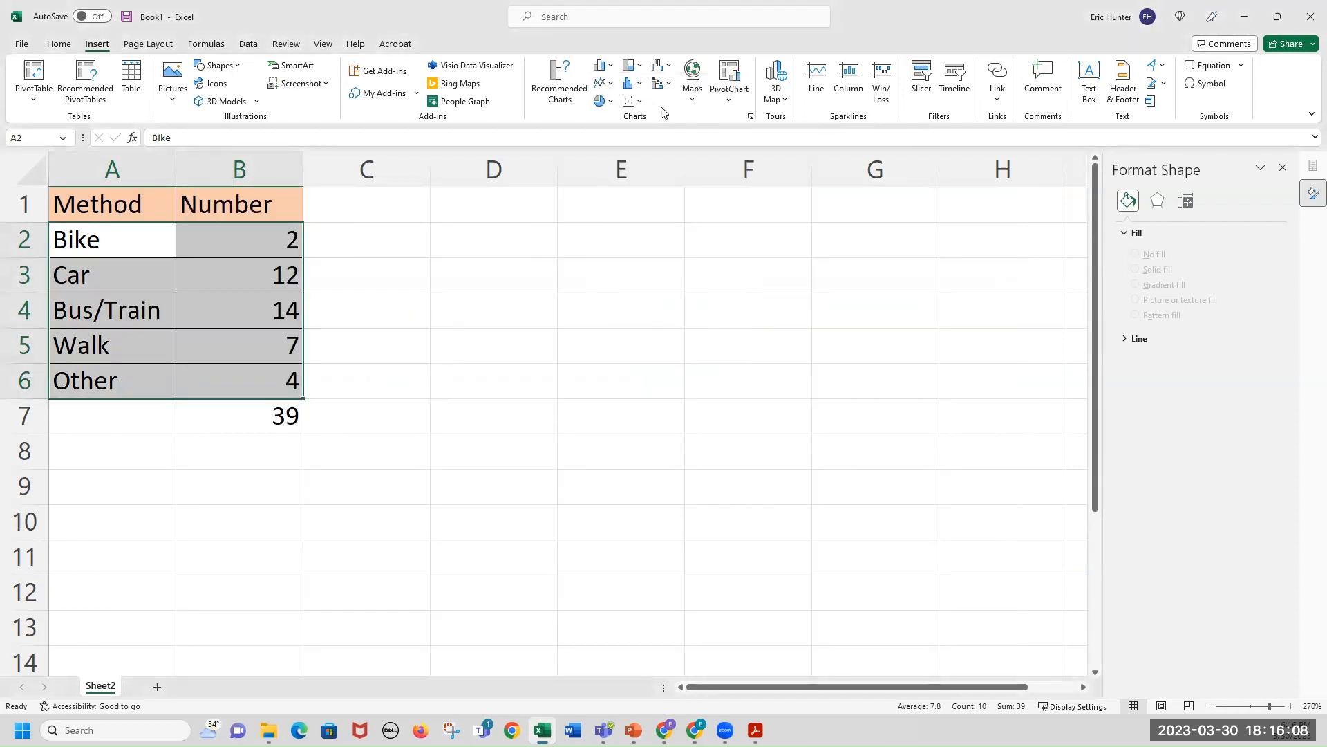
pyautogui.click(610, 66)
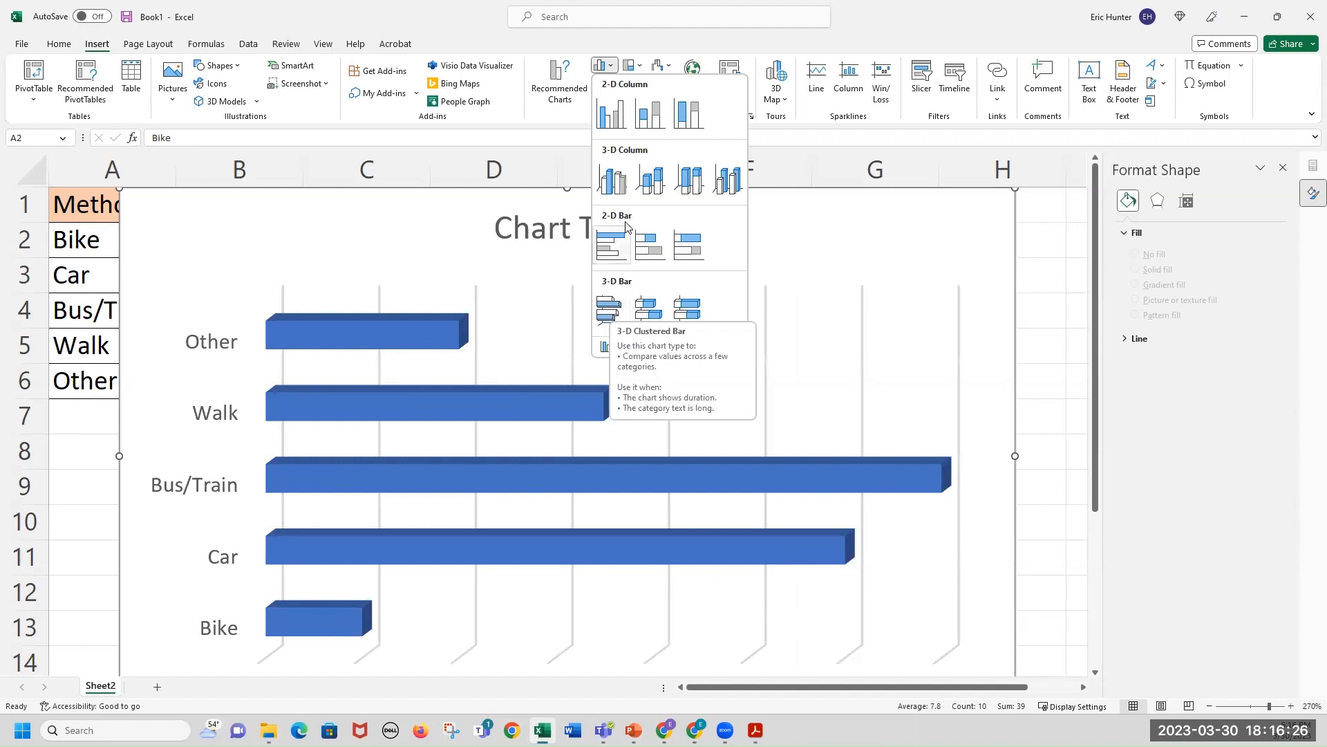
pyautogui.click(616, 122)
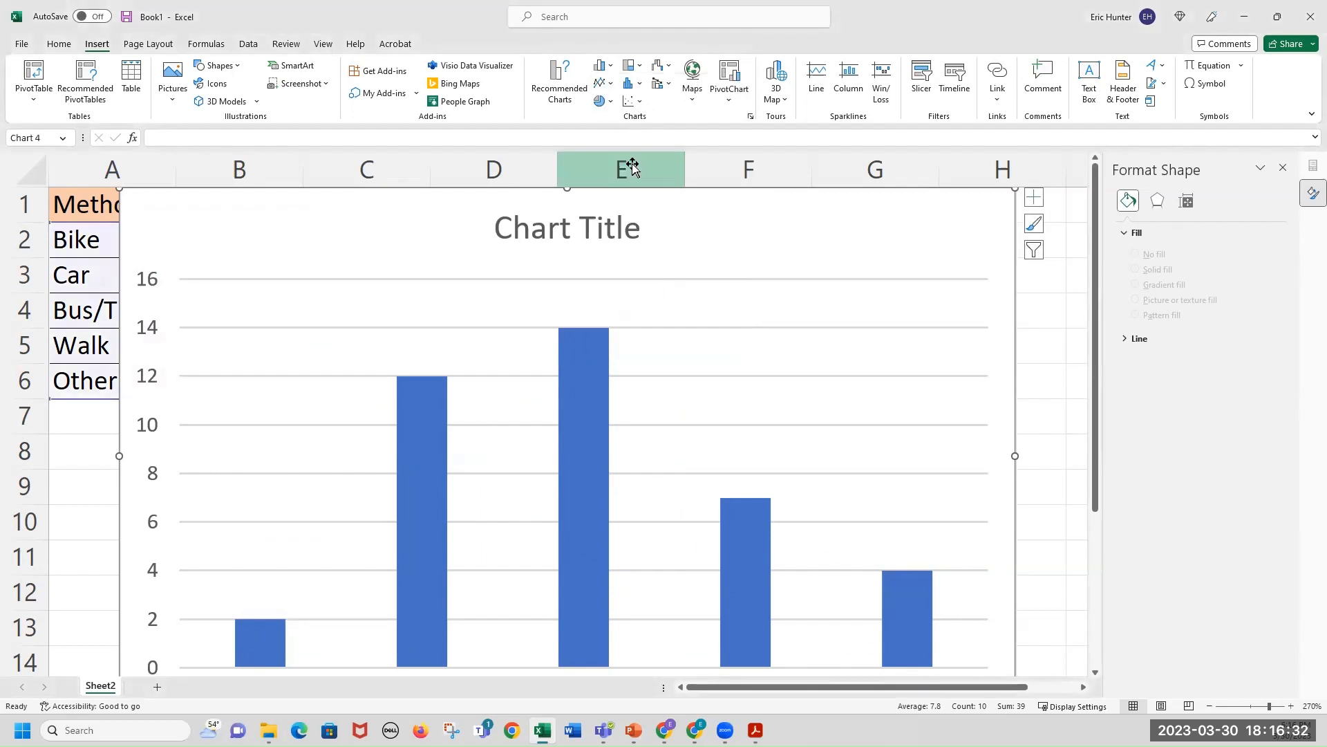
# Nudge the plot area up slightly and move the chart right so it sits beside the data table.
pyautogui.keyDown('ctrl'); pyautogui.scroll(-2, 960, 375); pyautogui.keyUp('ctrl')
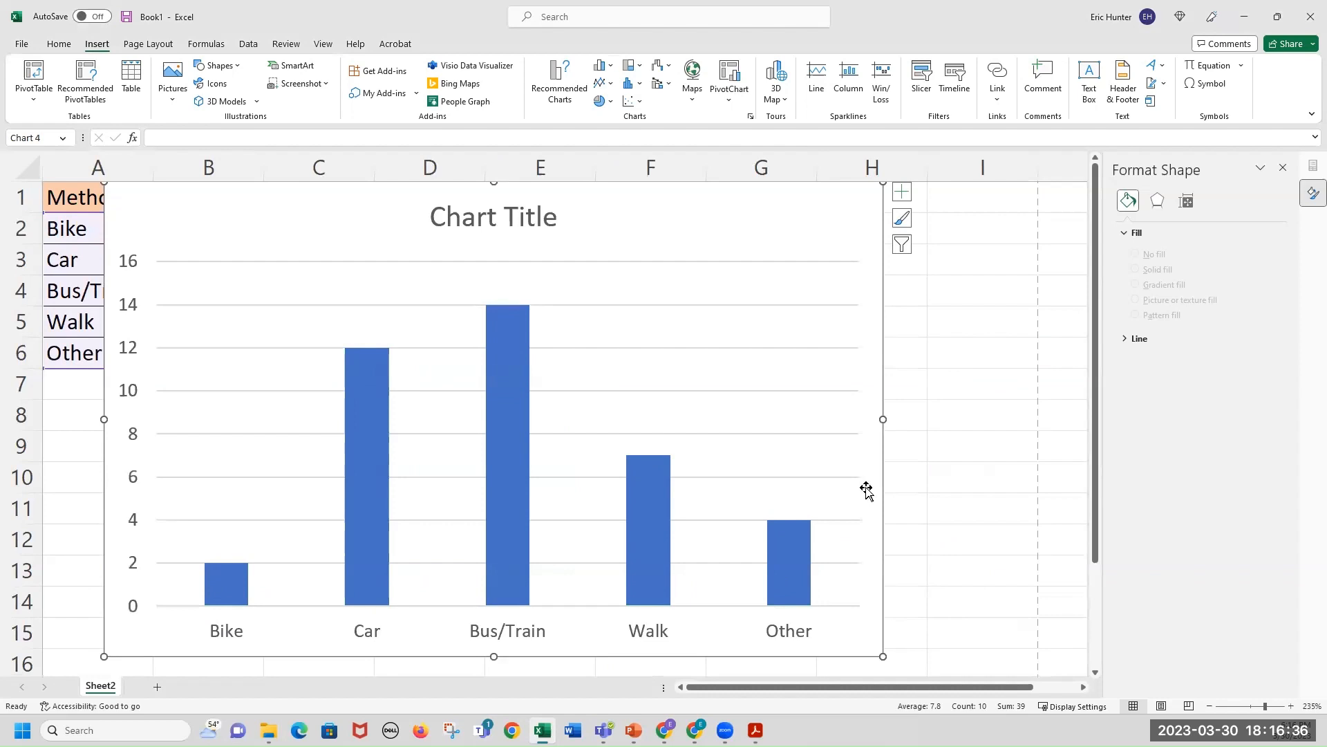
pyautogui.keyDown('ctrl'); pyautogui.scroll(-1, 1047, 564); pyautogui.keyUp('ctrl')
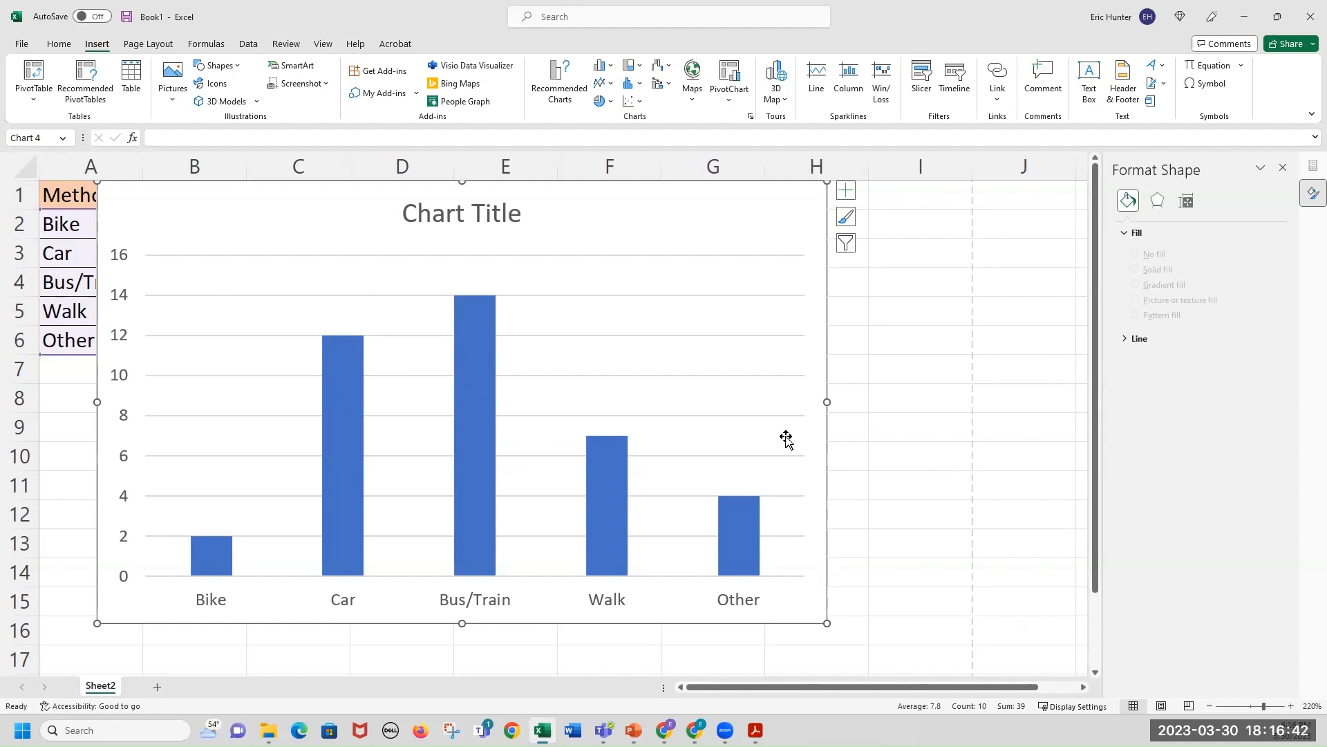
pyautogui.keyDown('ctrl'); pyautogui.scroll(-2, 786, 436); pyautogui.keyUp('ctrl')
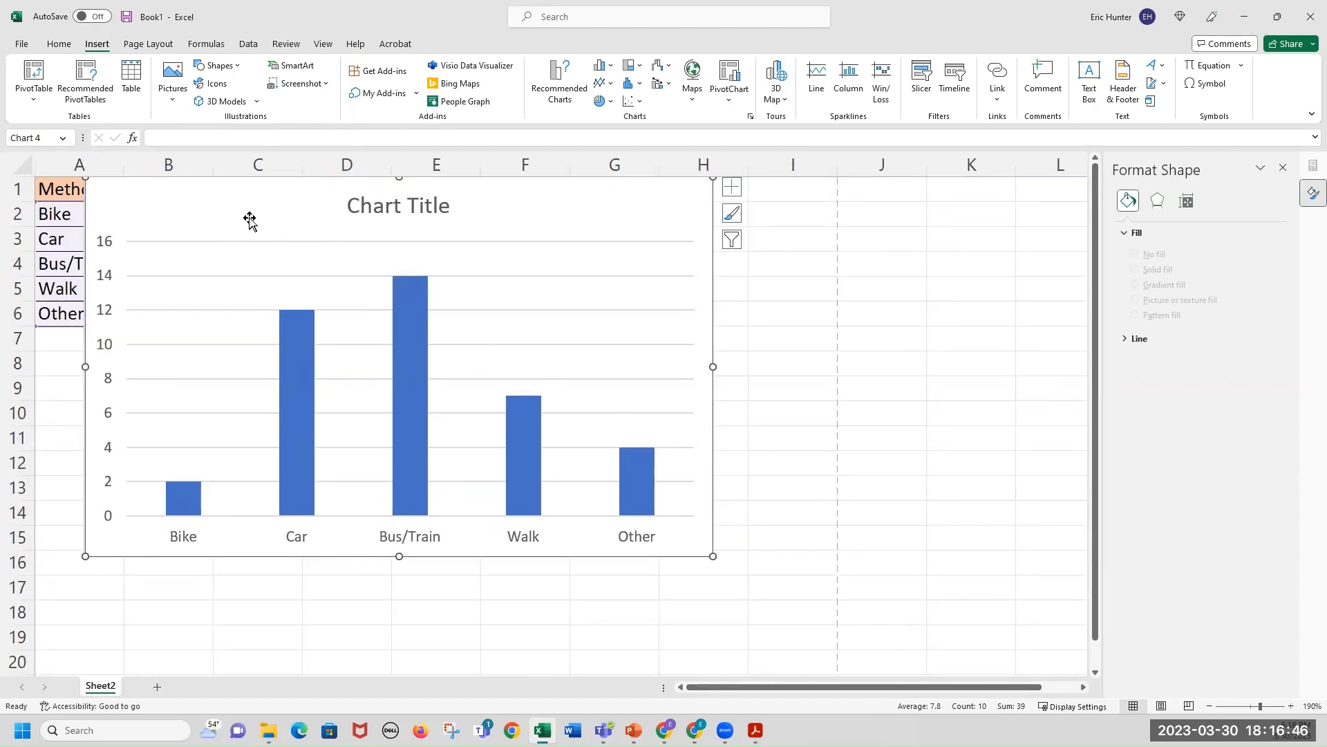
pyautogui.click(318, 374)
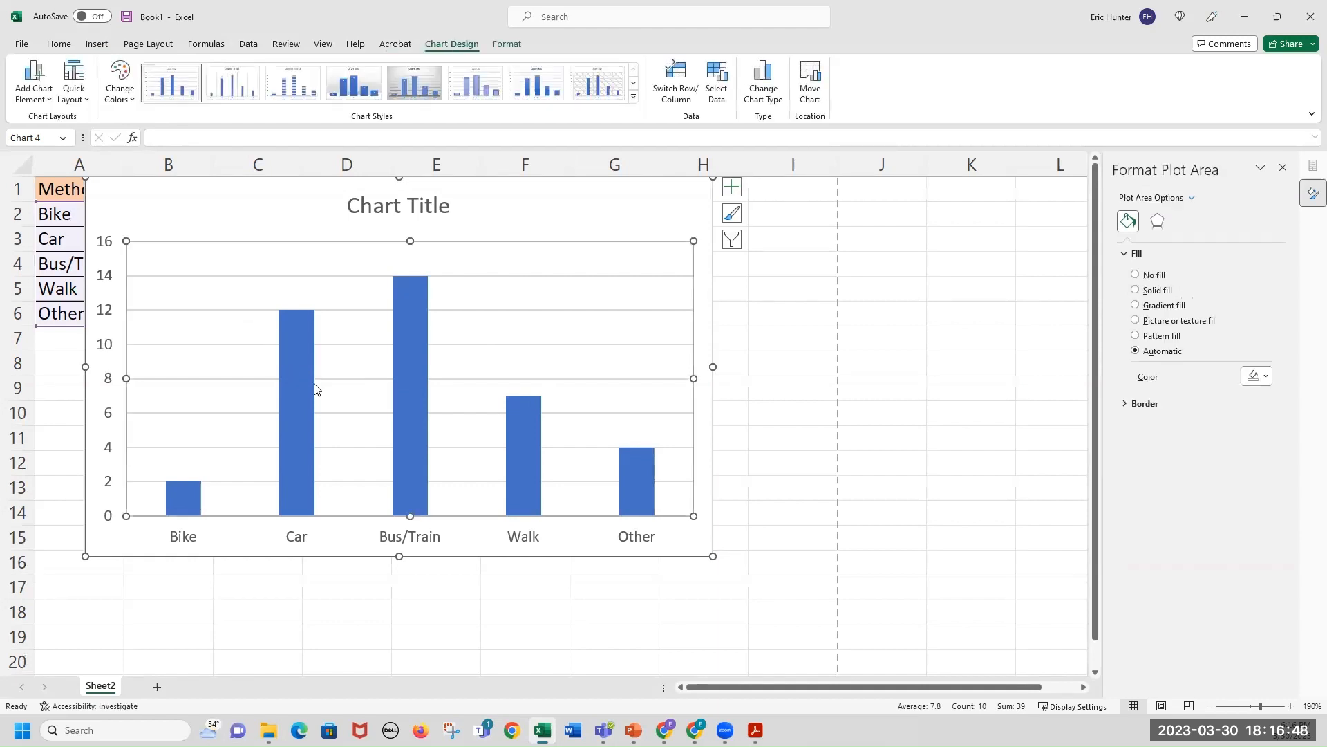
pyautogui.moveTo(363, 373); pyautogui.dragTo(362, 359)
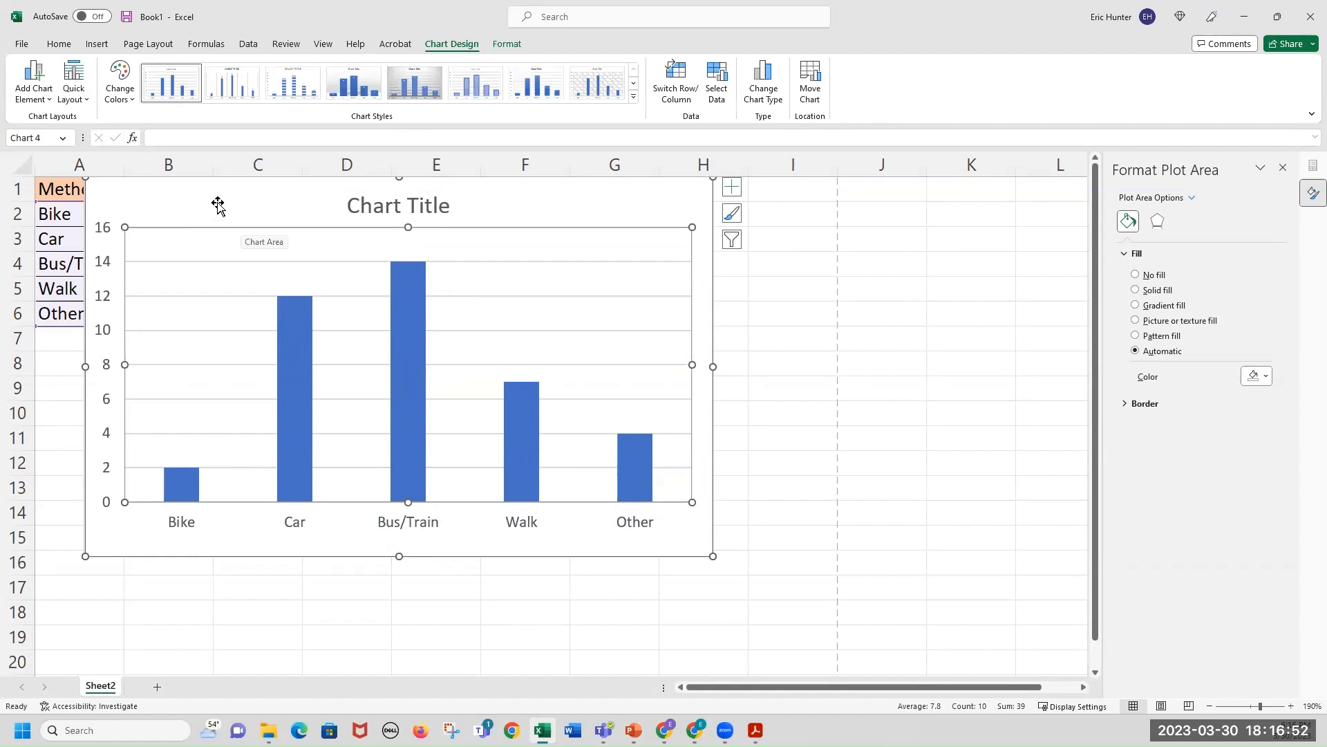
pyautogui.click(681, 198)
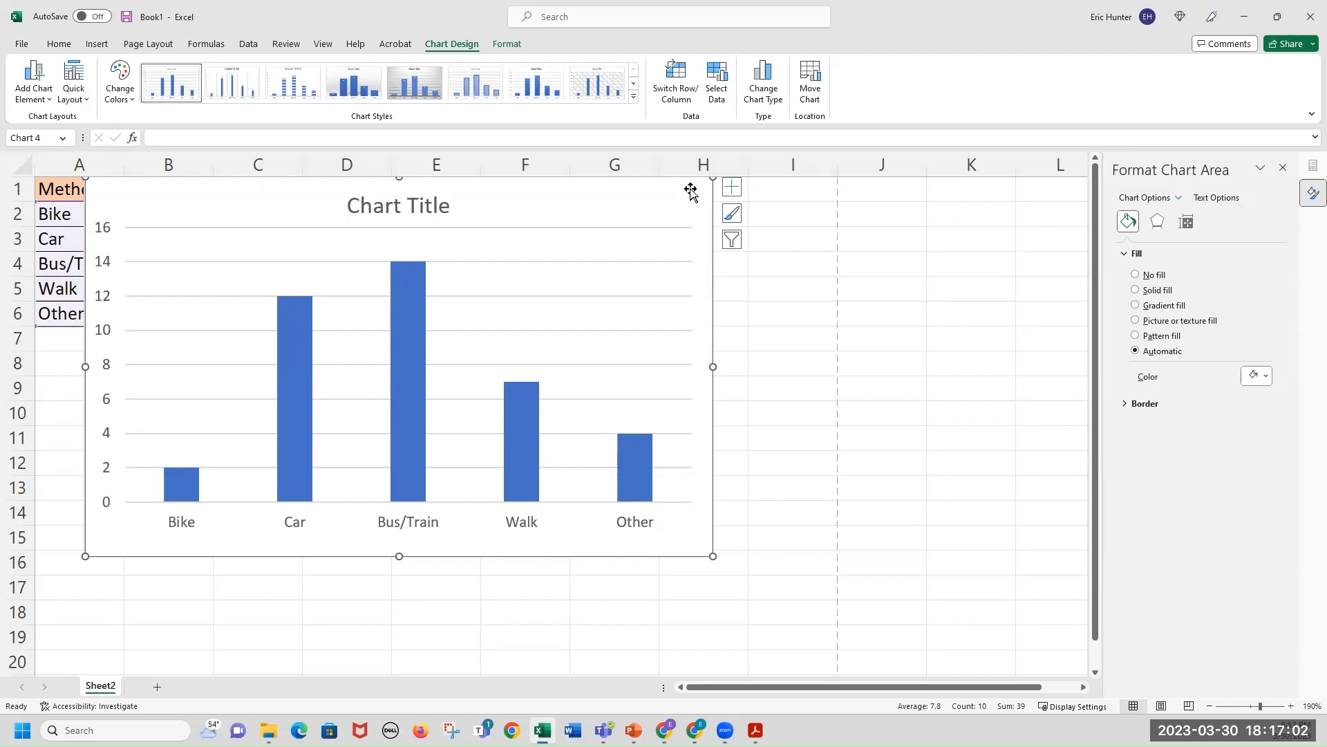
pyautogui.moveTo(690, 189); pyautogui.dragTo(817, 193)
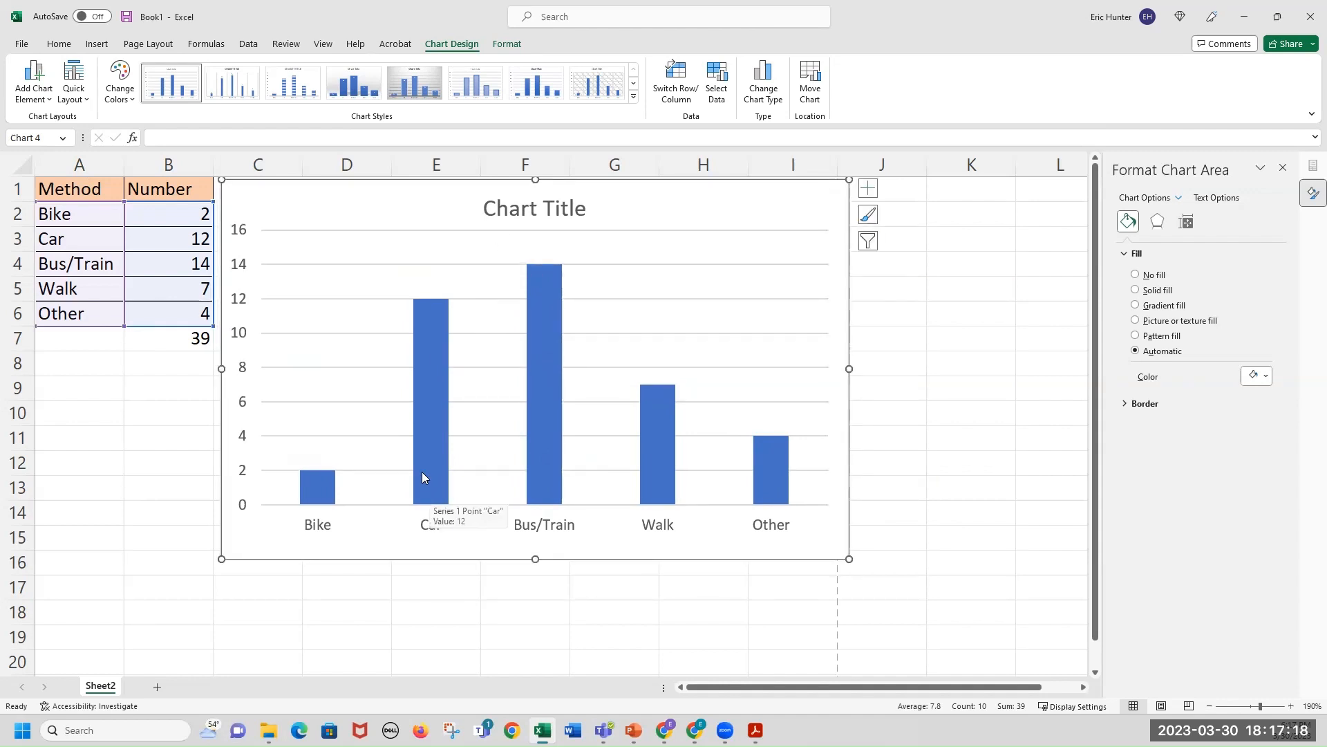
# Replace the chart title with How Students get to class.
pyautogui.click(529, 211)
pyautogui.moveTo(584, 211); pyautogui.dragTo(496, 213)
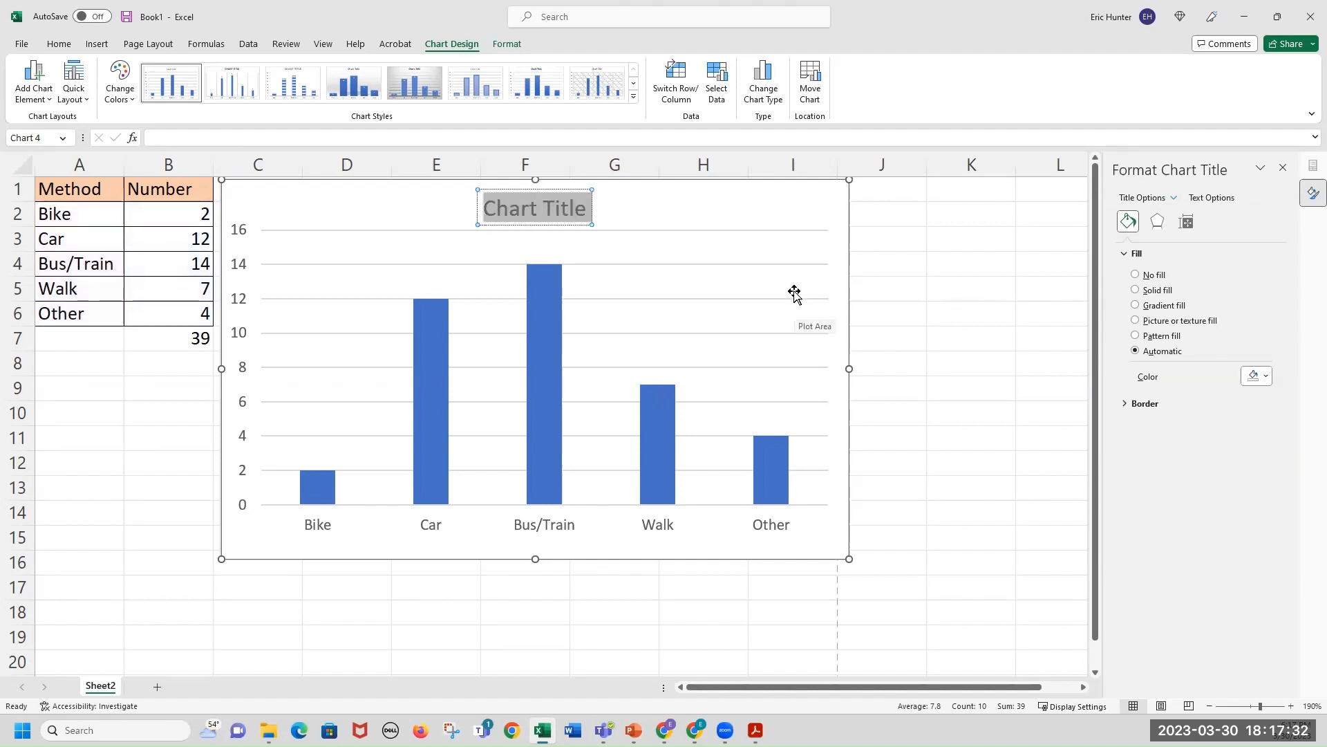
pyautogui.write('How Stu')
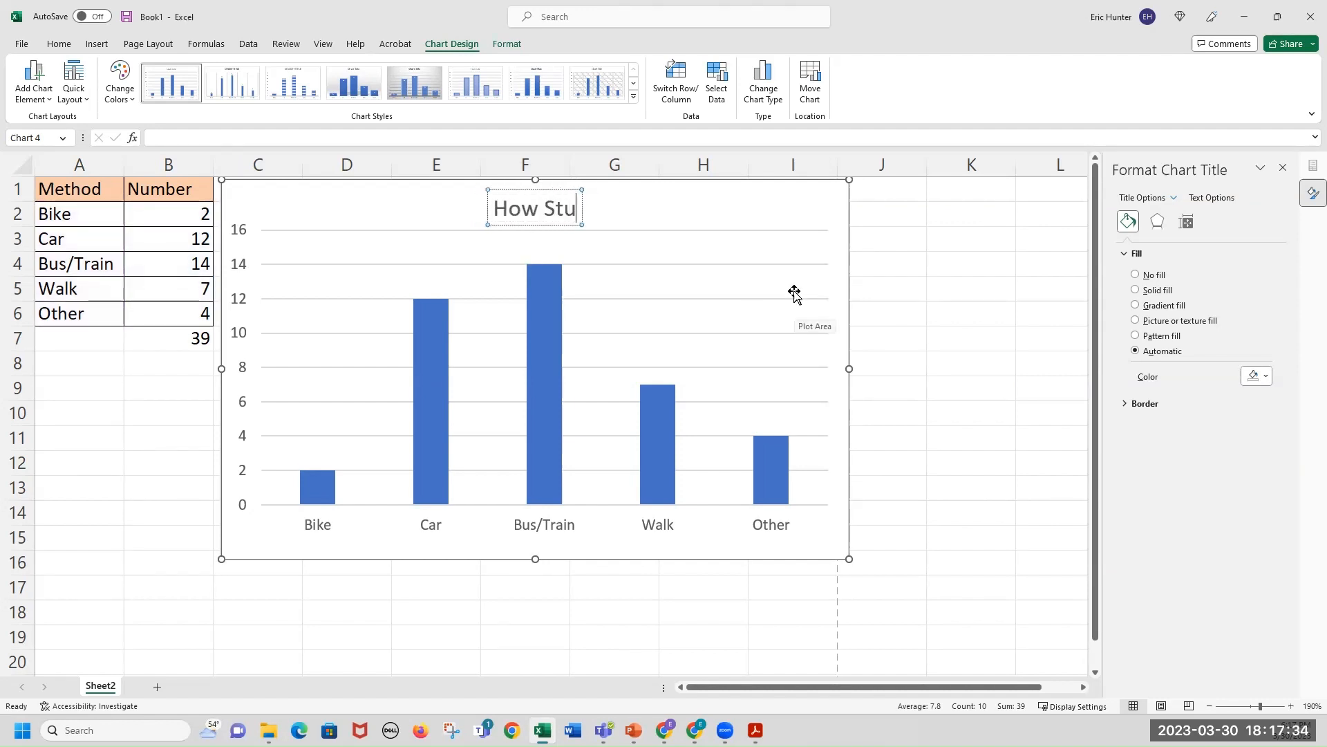
pyautogui.write('dents get to')
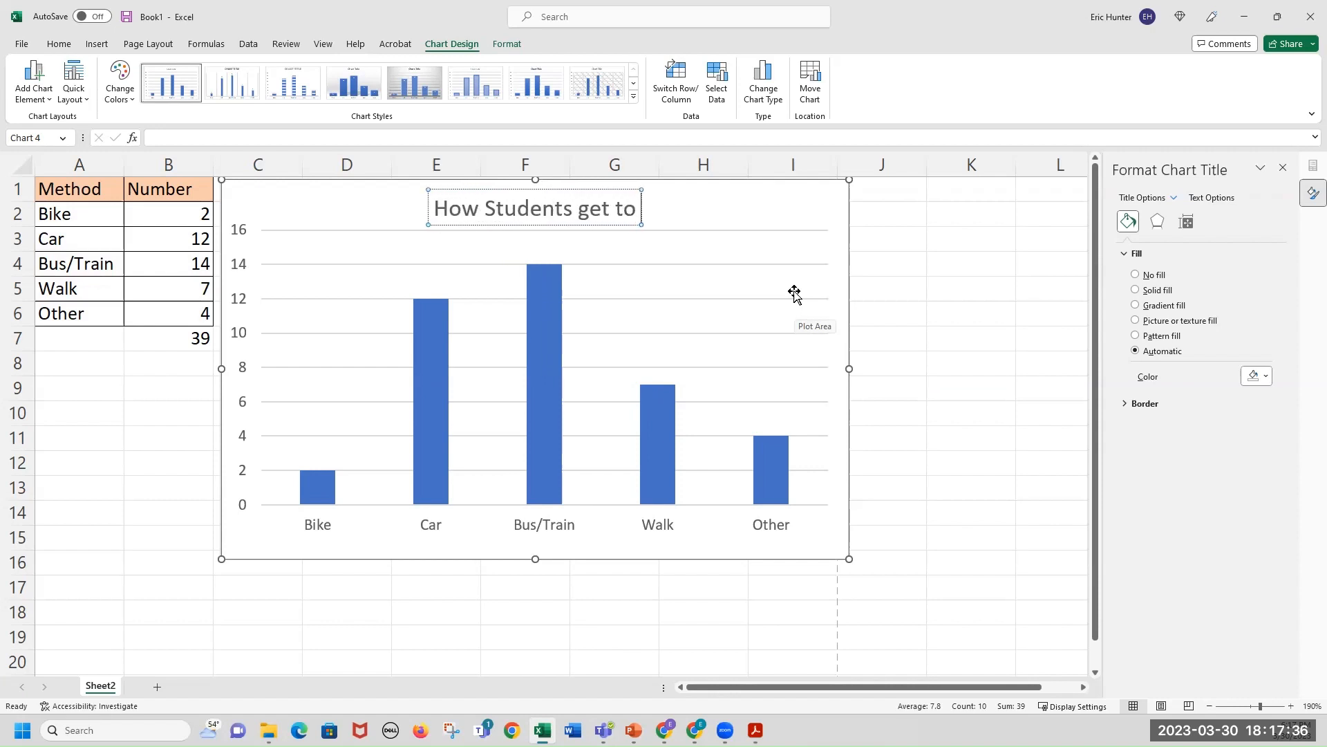
pyautogui.write(' class')
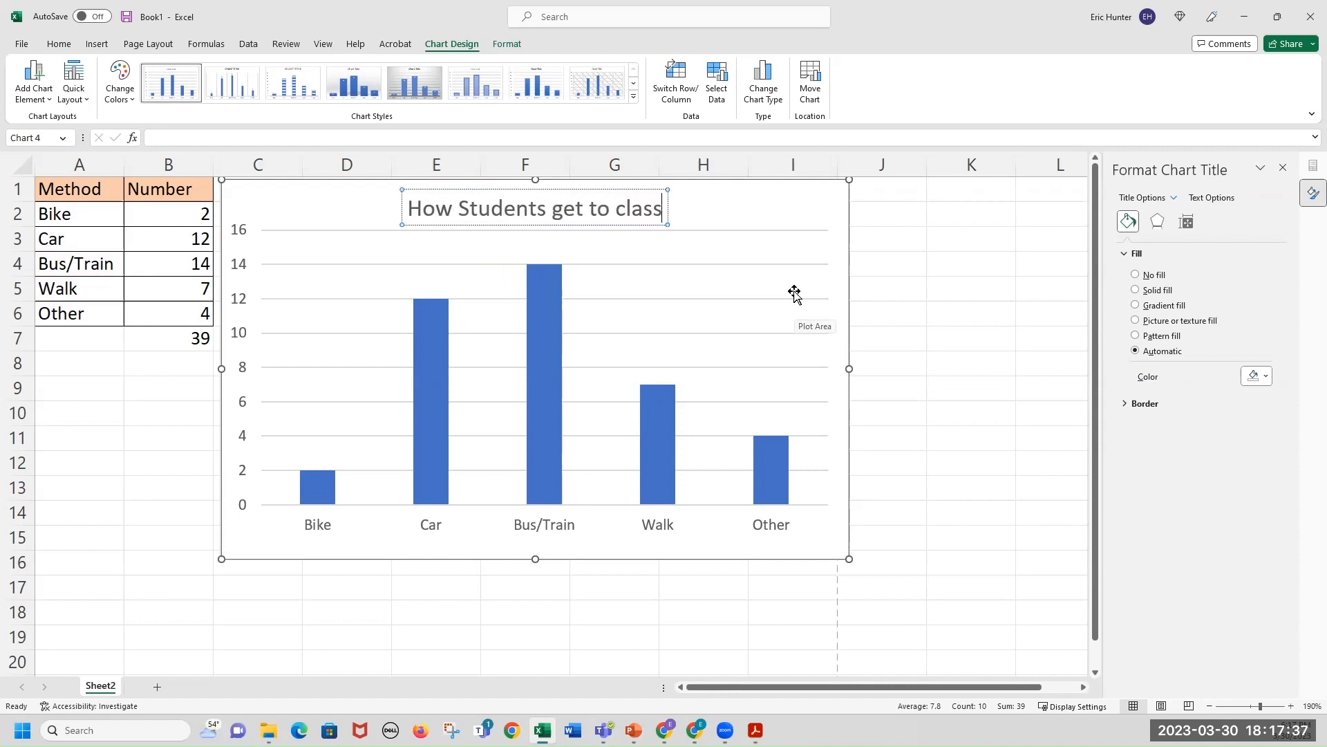
pyautogui.click(930, 263)
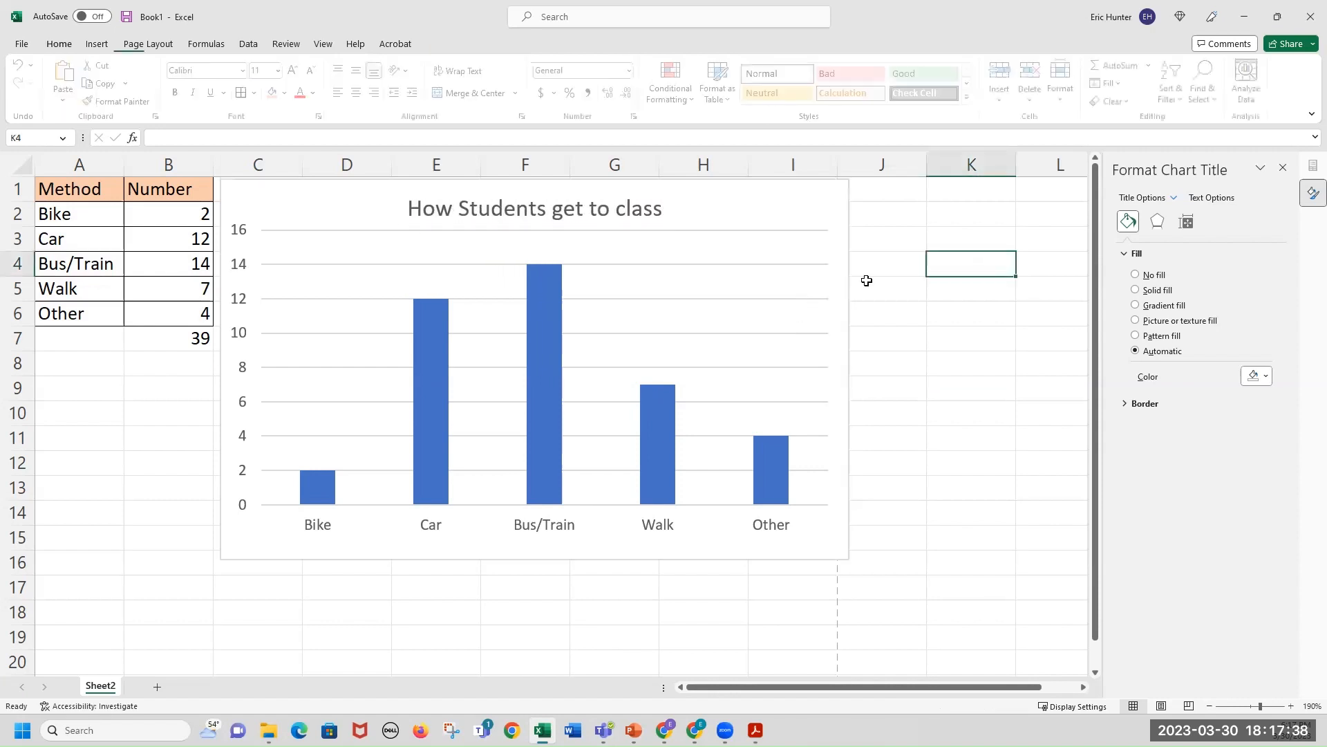
# Clear the chart title and retype it as How Students Get to Class.
pyautogui.click(572, 210)
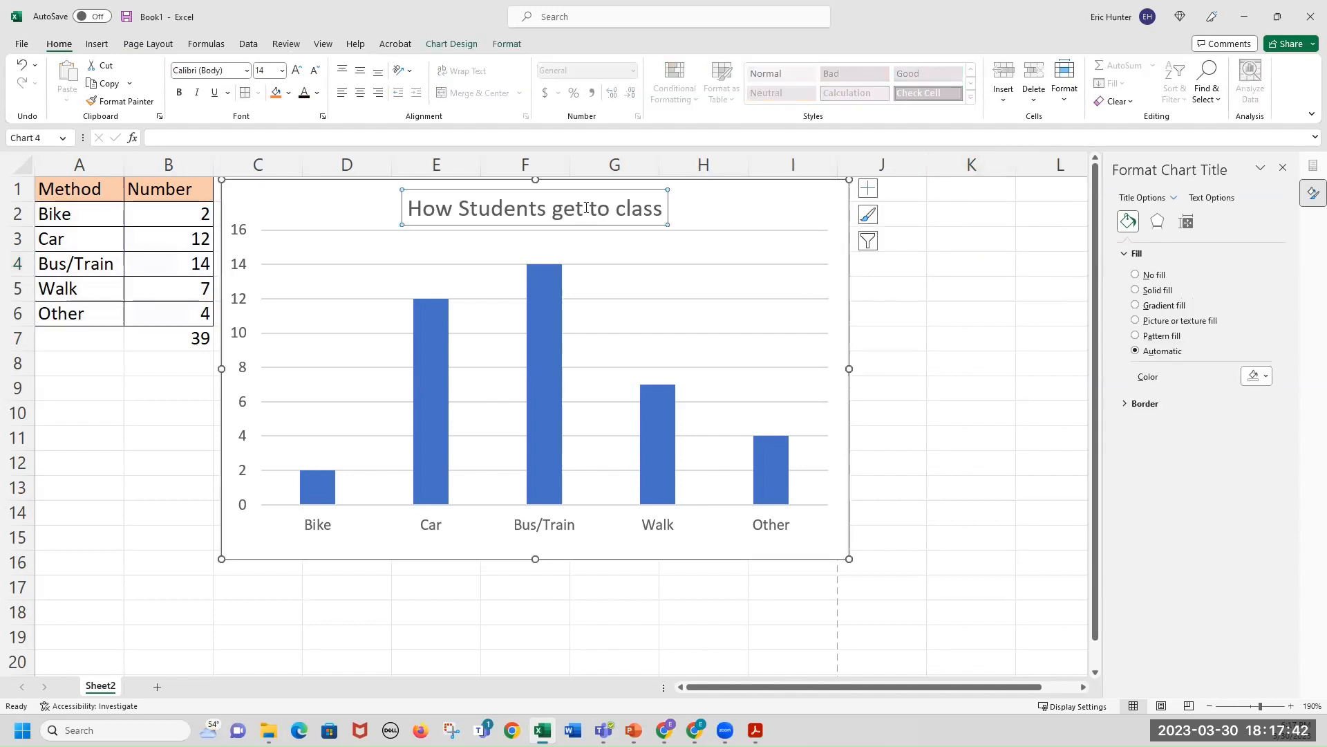
pyautogui.click(564, 211)
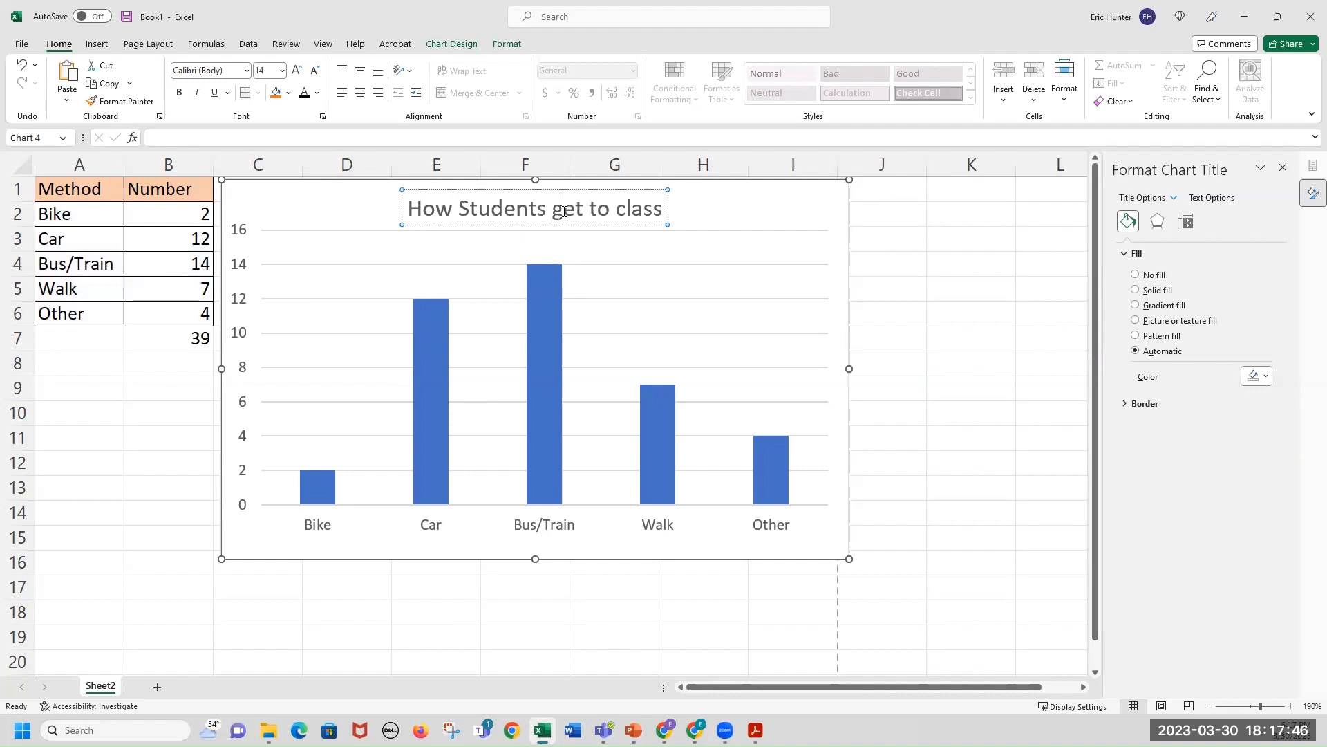
pyautogui.press('BackSpace')
pyautogui.press('BackSpace')
pyautogui.press('BackSpace')
pyautogui.press('BackSpace')
pyautogui.press('BackSpace')
pyautogui.press('BackSpace')
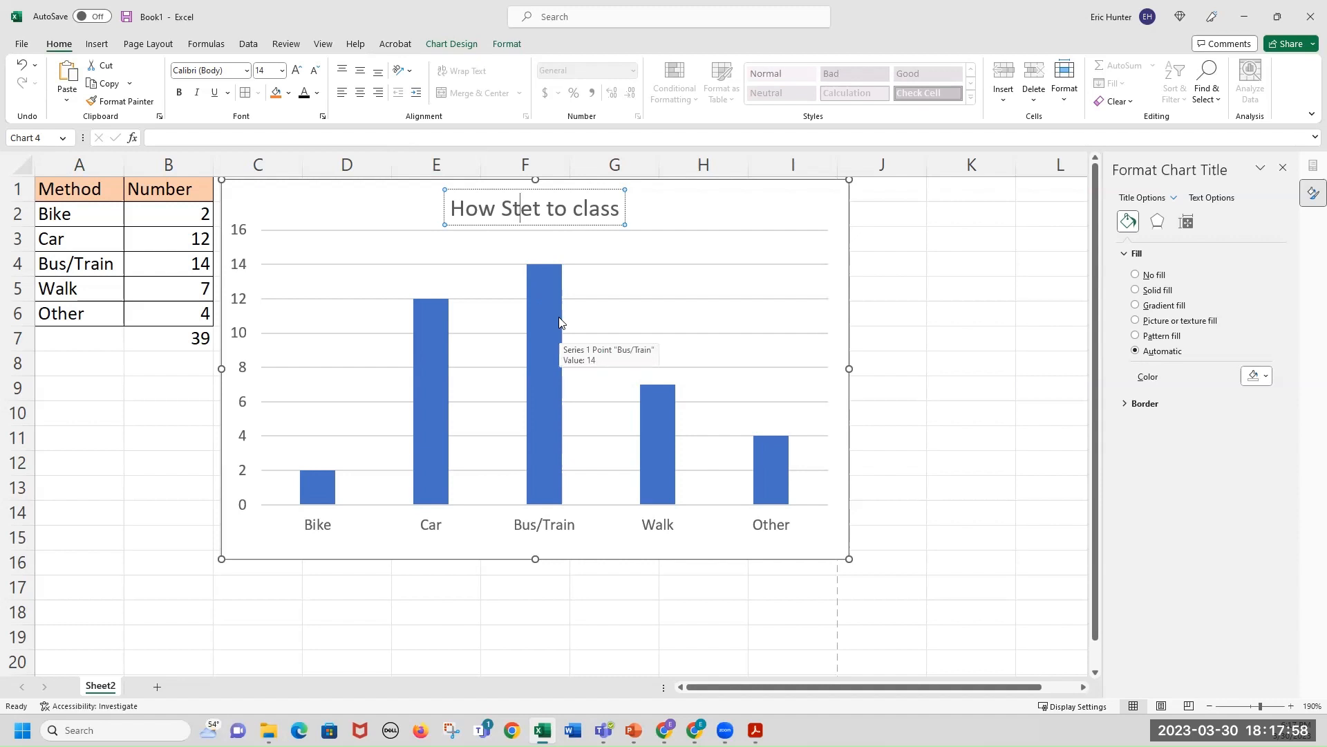
pyautogui.press('Right')
pyautogui.press('Right')
pyautogui.press('Right')
pyautogui.press('Right')
pyautogui.press('Right')
pyautogui.press('Right')
pyautogui.press('Delete')
pyautogui.press('Delete')
pyautogui.press('Delete')
pyautogui.press('Delete')
pyautogui.press('Delete')
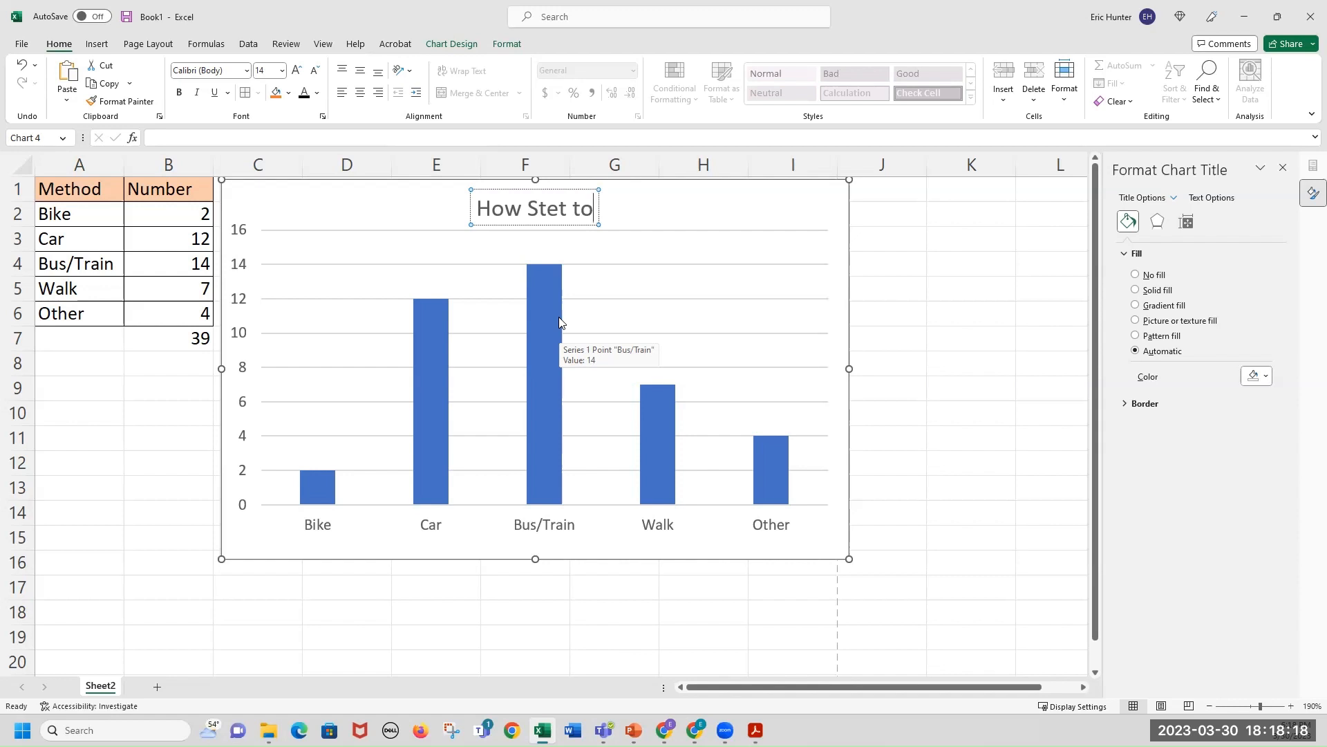
pyautogui.press('BackSpace')
pyautogui.press('BackSpace')
pyautogui.press('BackSpace')
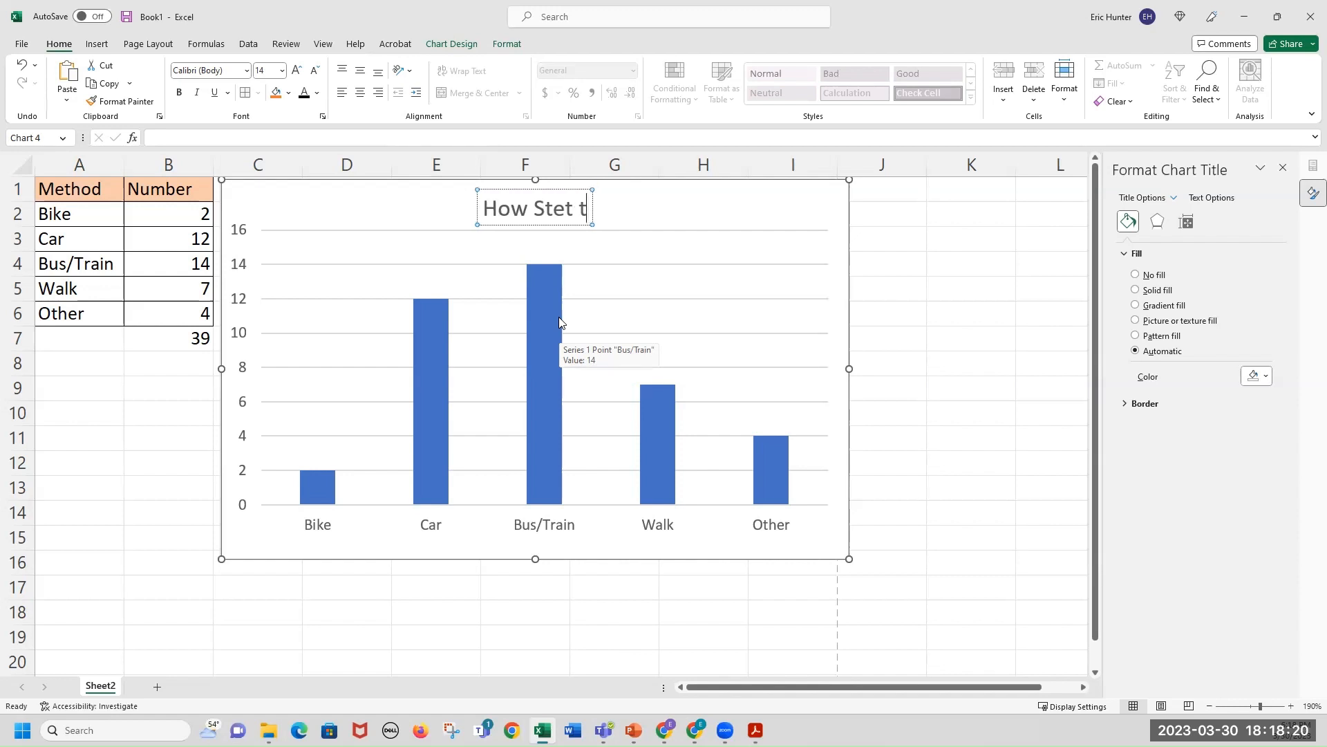
pyautogui.press('BackSpace')
pyautogui.press('BackSpace')
pyautogui.press('BackSpace')
pyautogui.press('BackSpace')
pyautogui.press('BackSpace')
pyautogui.press('BackSpace')
pyautogui.press('BackSpace')
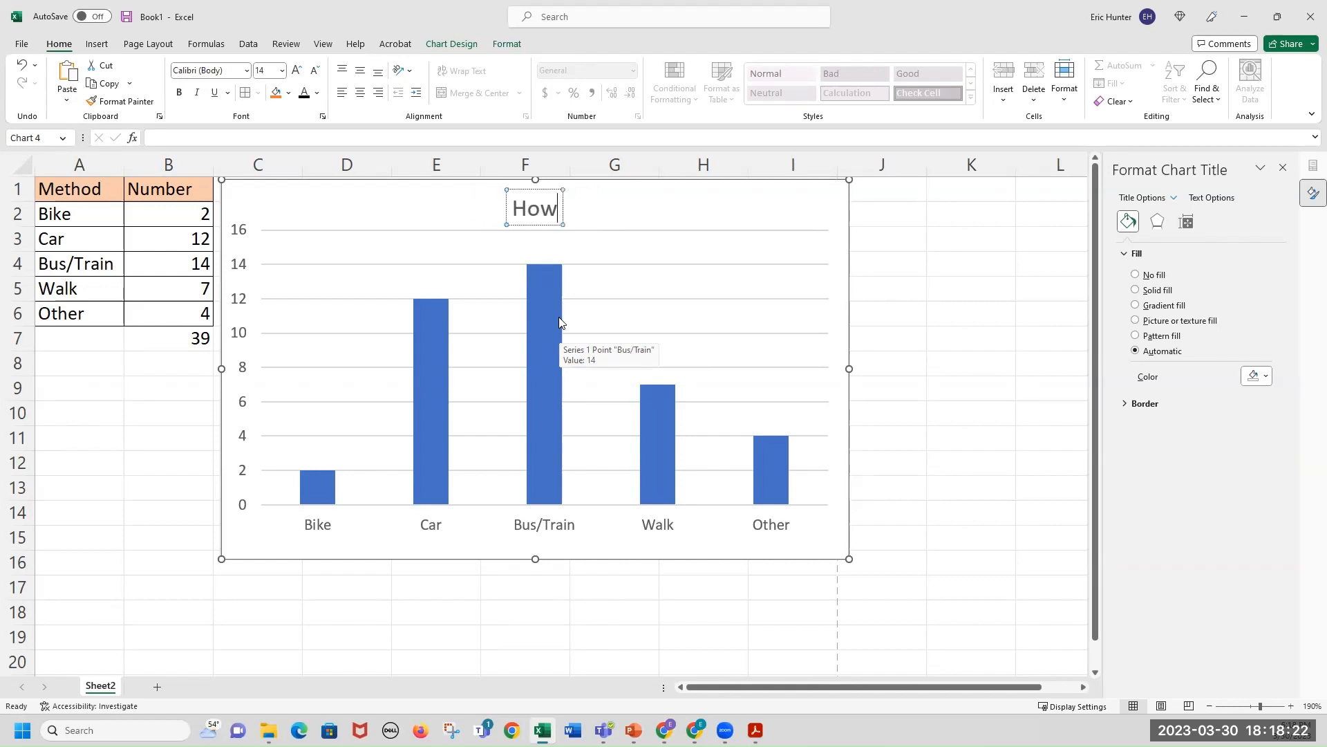
pyautogui.press('BackSpace')
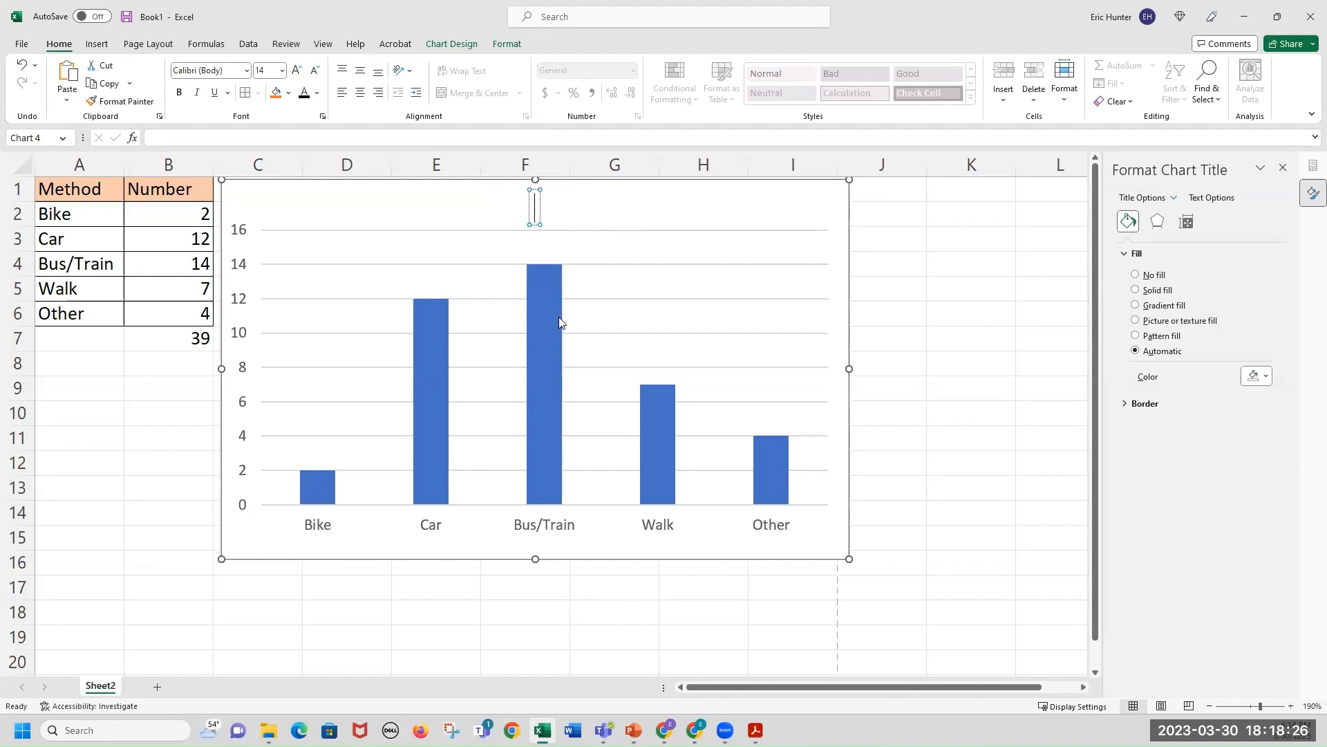
pyautogui.write('How Stude')
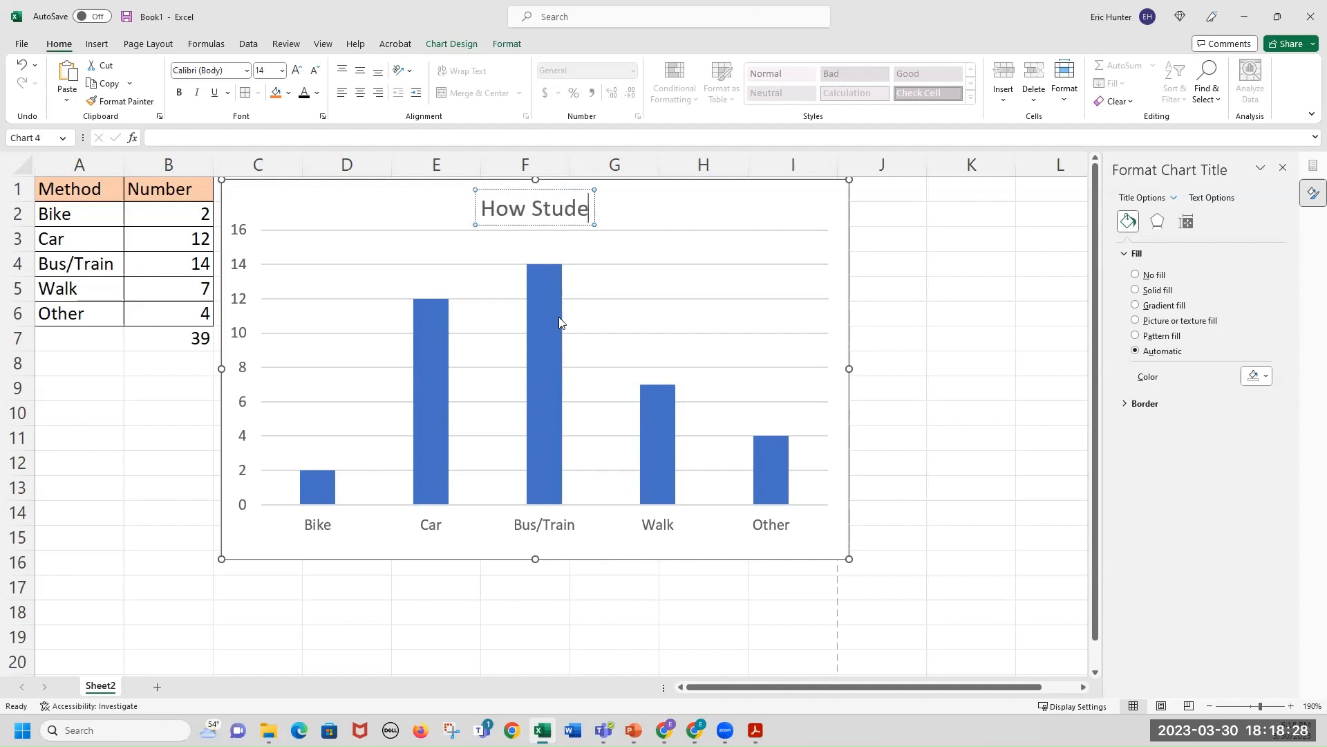
pyautogui.write('nts Get to Class')
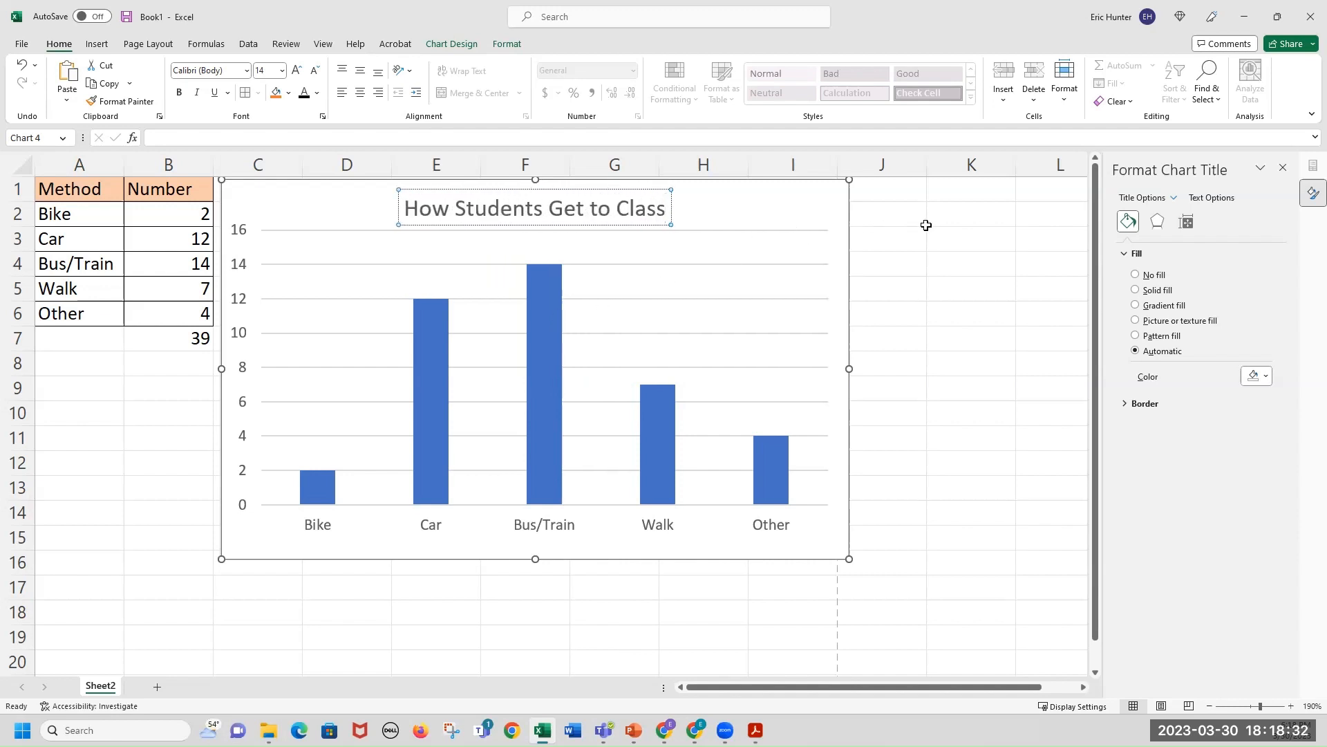
pyautogui.moveTo(927, 225); pyautogui.dragTo(892, 213)
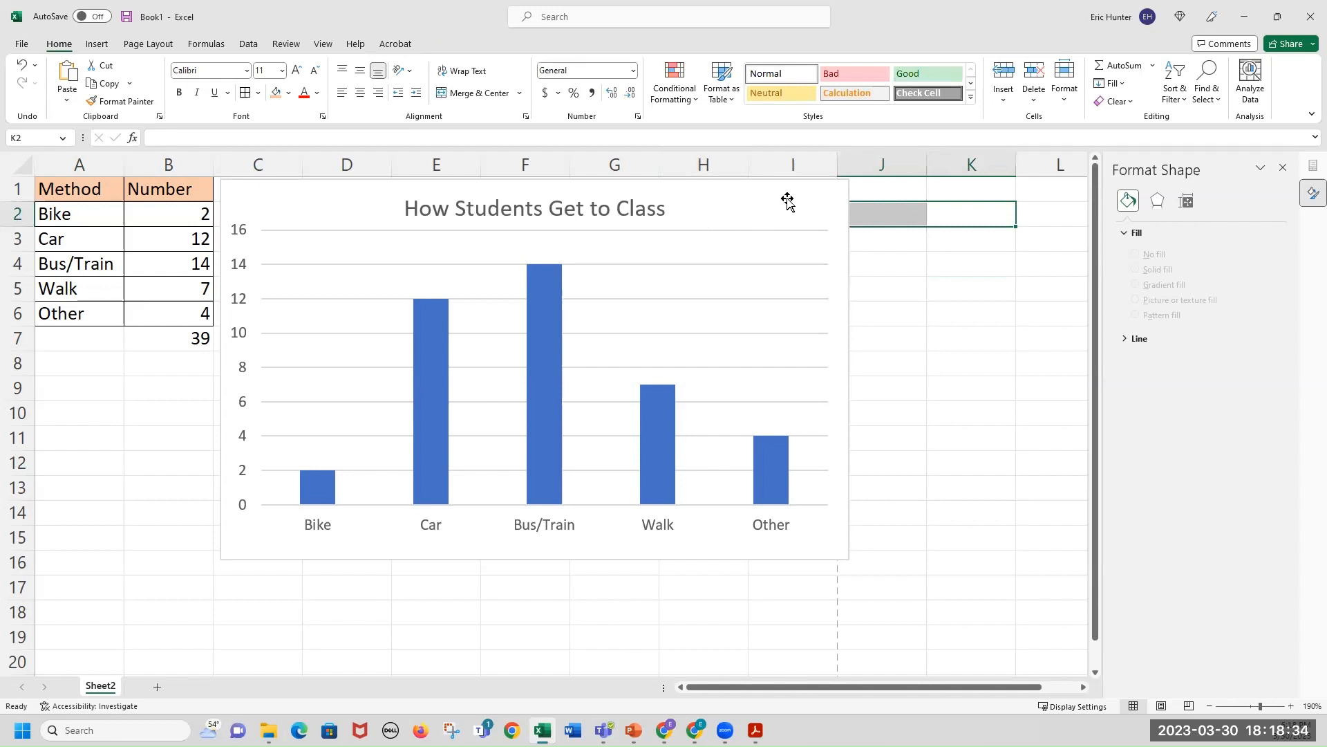
# Shift the chart slightly down and to the right.
pyautogui.moveTo(787, 202)
pyautogui.mouseDown()
pyautogui.moveTo(820, 210)
pyautogui.moveTo(807, 211)
pyautogui.mouseUp()
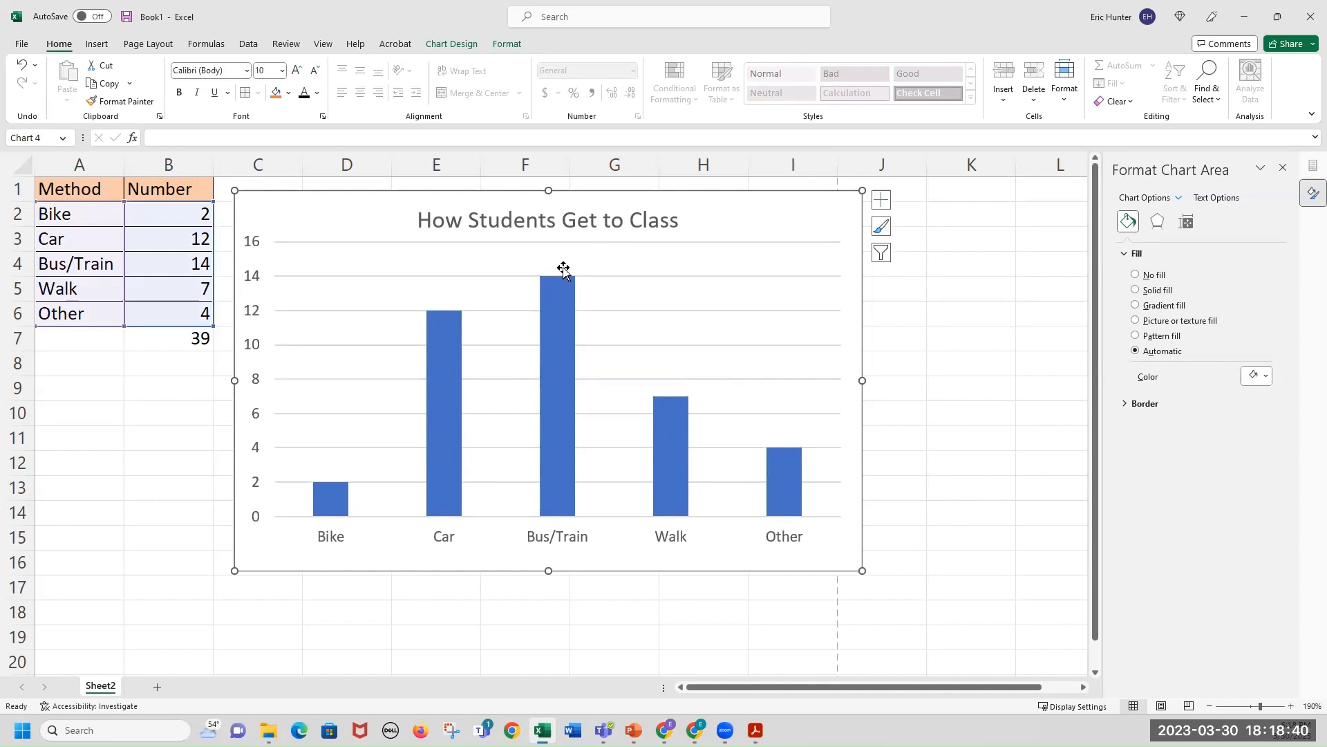
pyautogui.click(612, 267)
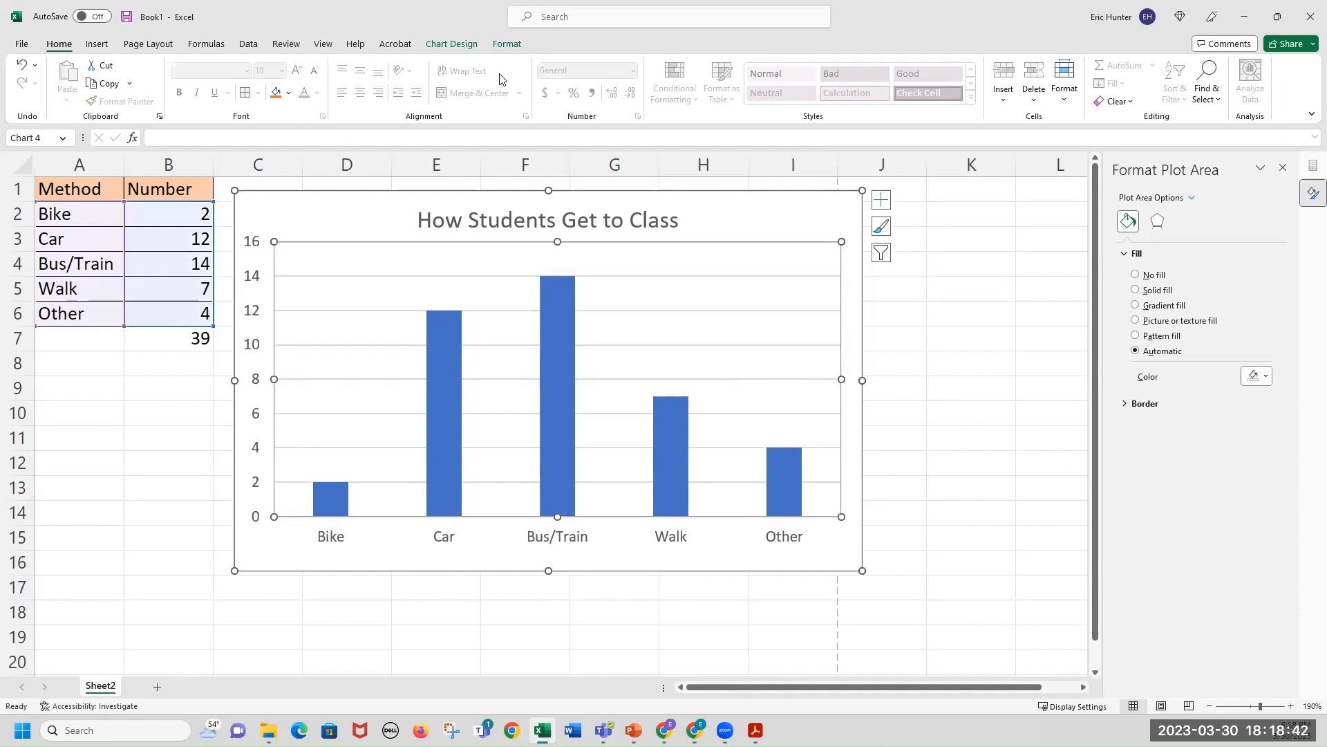
pyautogui.click(804, 220)
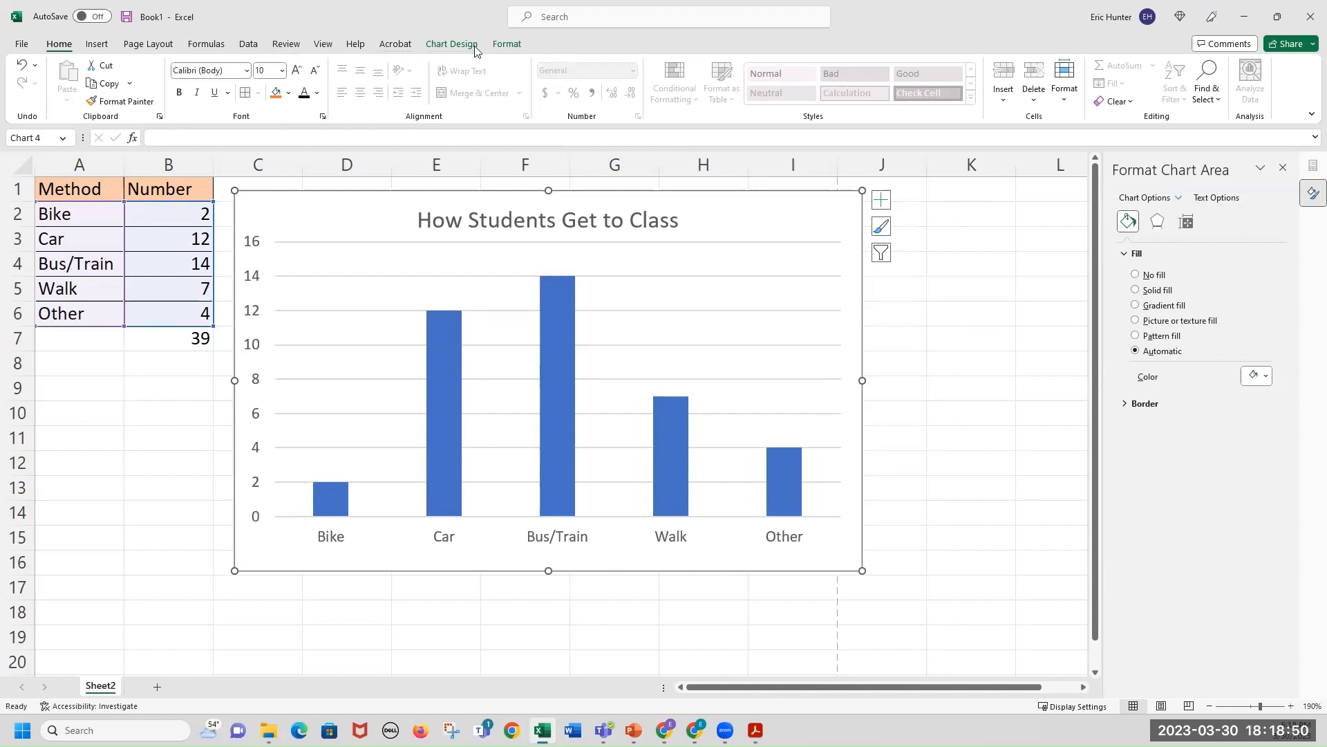
# Apply chart style Style 9 with the dark background to the column chart.
pyautogui.click(950, 340)
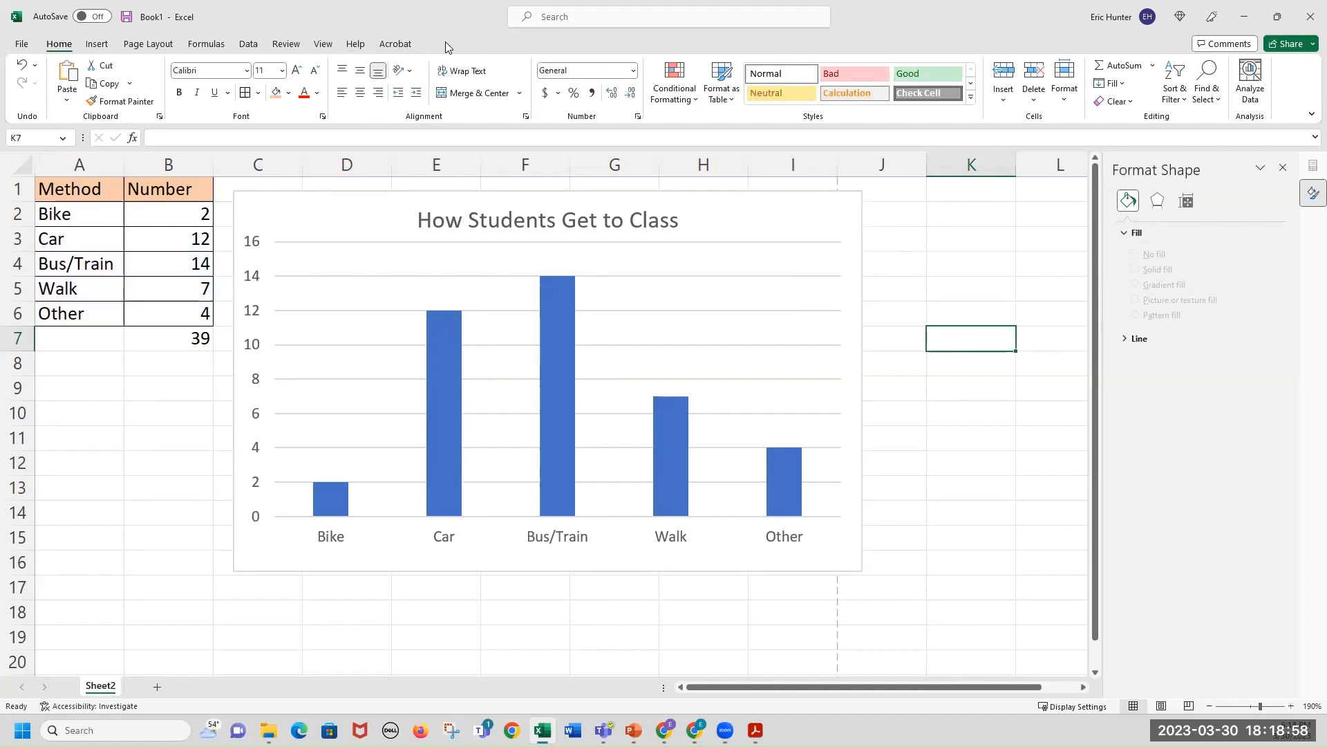
pyautogui.click(853, 203)
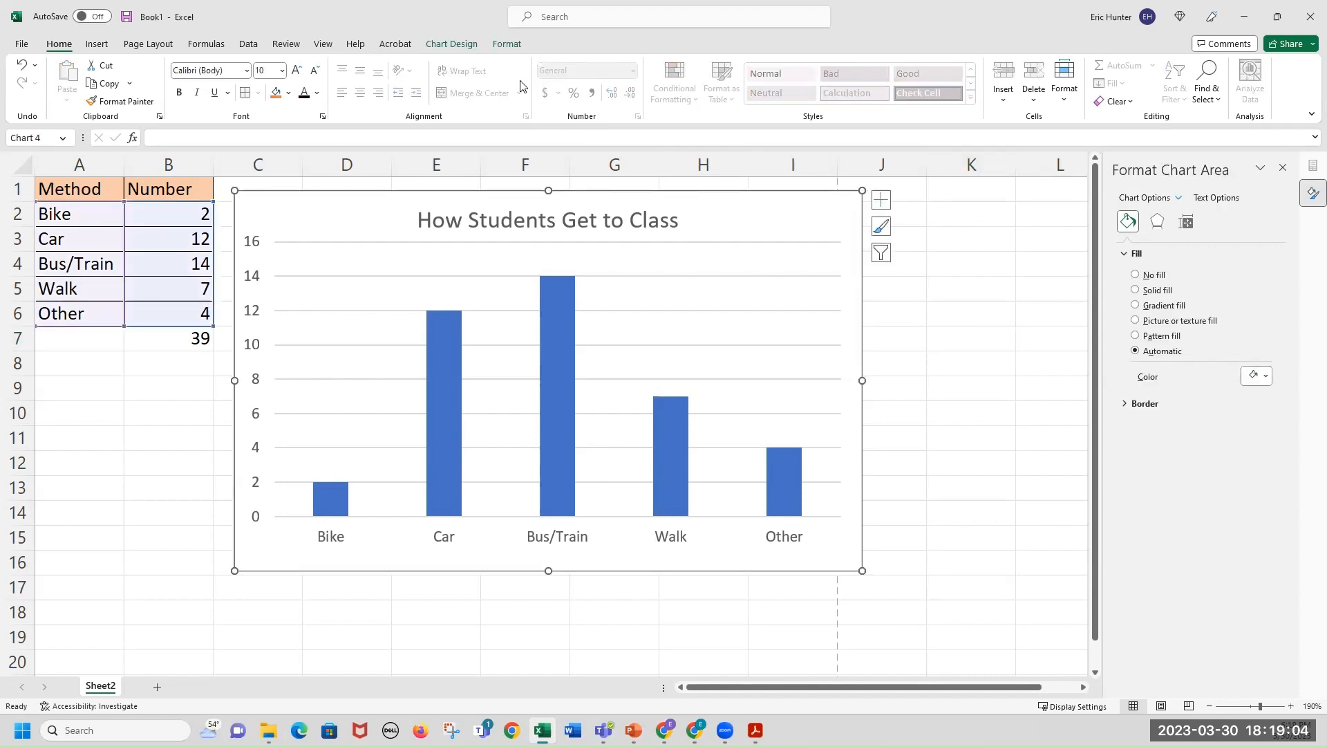
pyautogui.click(452, 45)
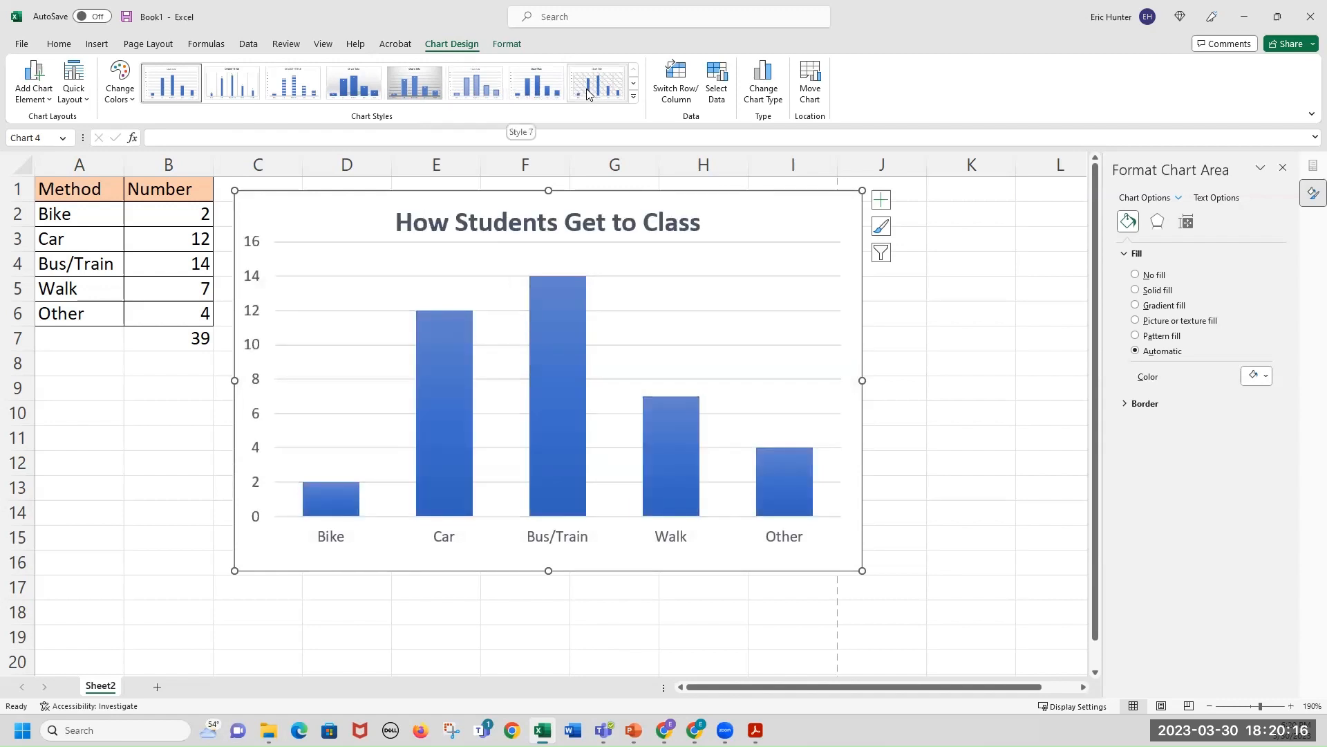
pyautogui.click(633, 91)
pyautogui.click(610, 61)
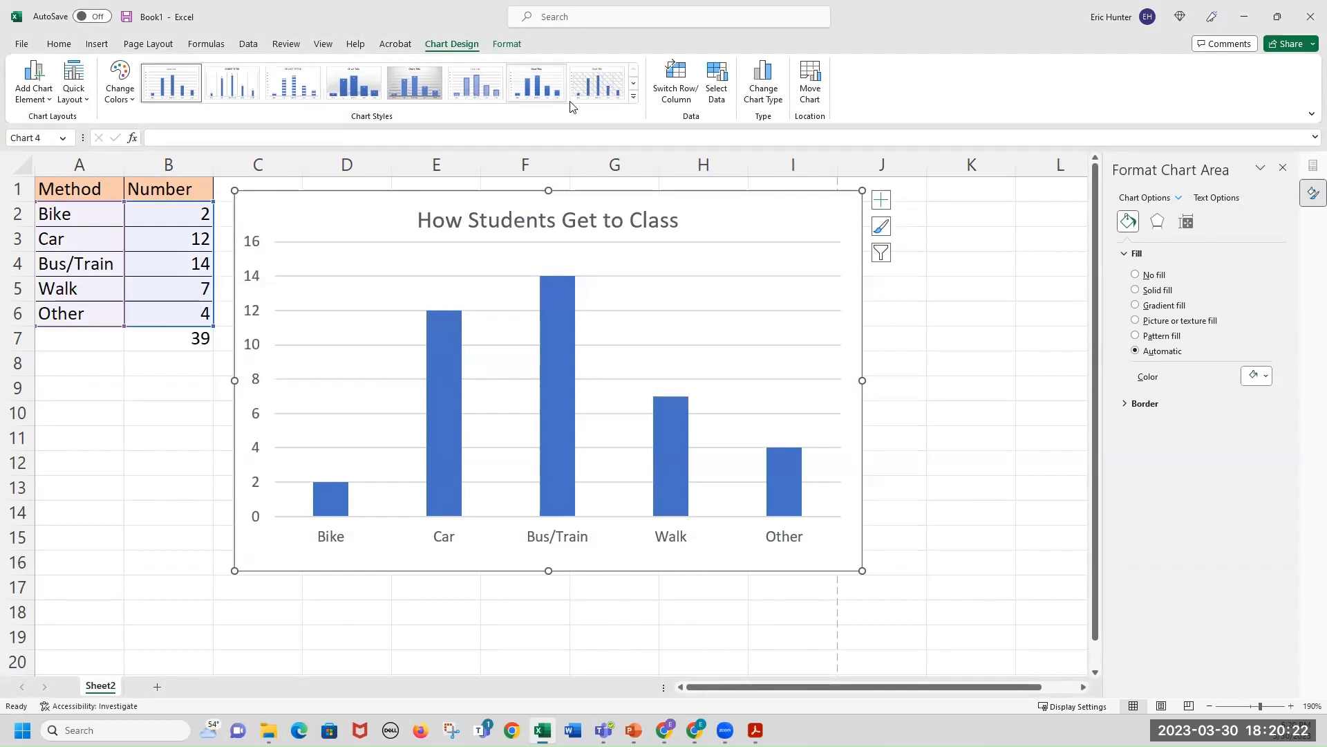
pyautogui.click(633, 83)
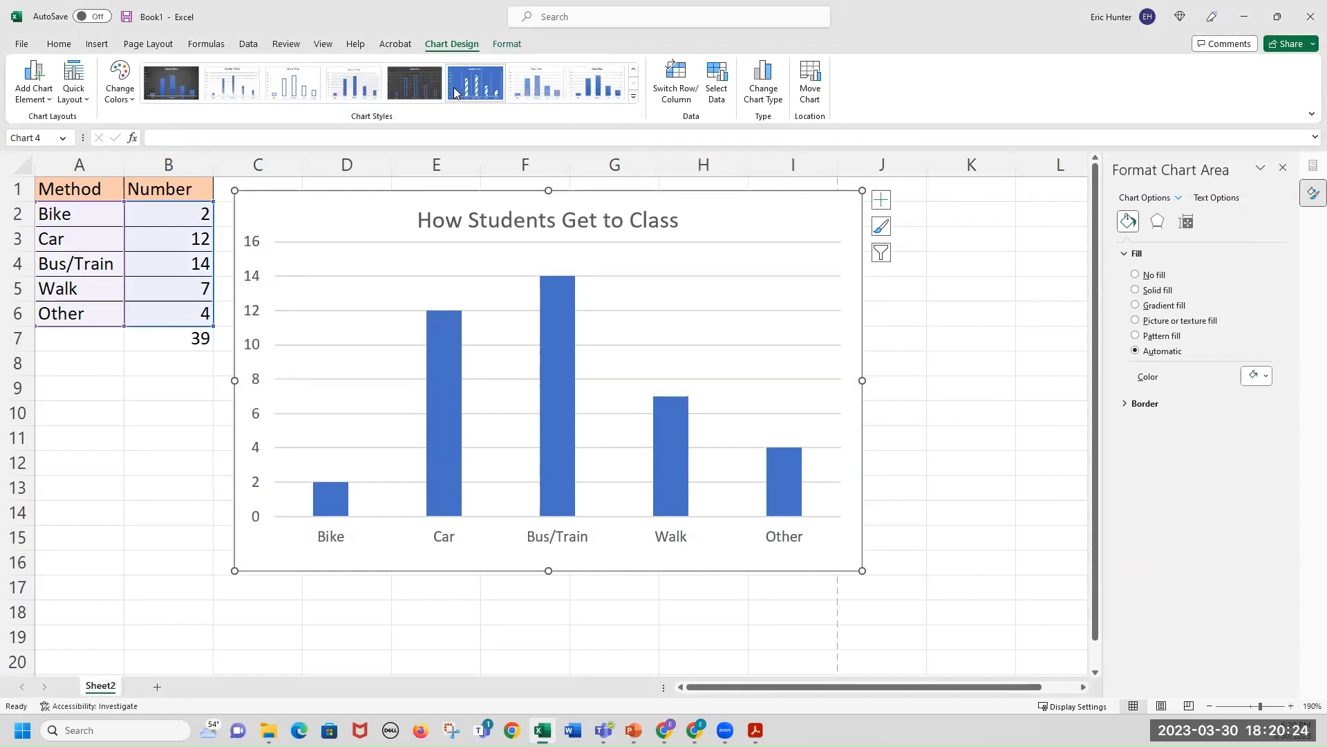
pyautogui.click(635, 100)
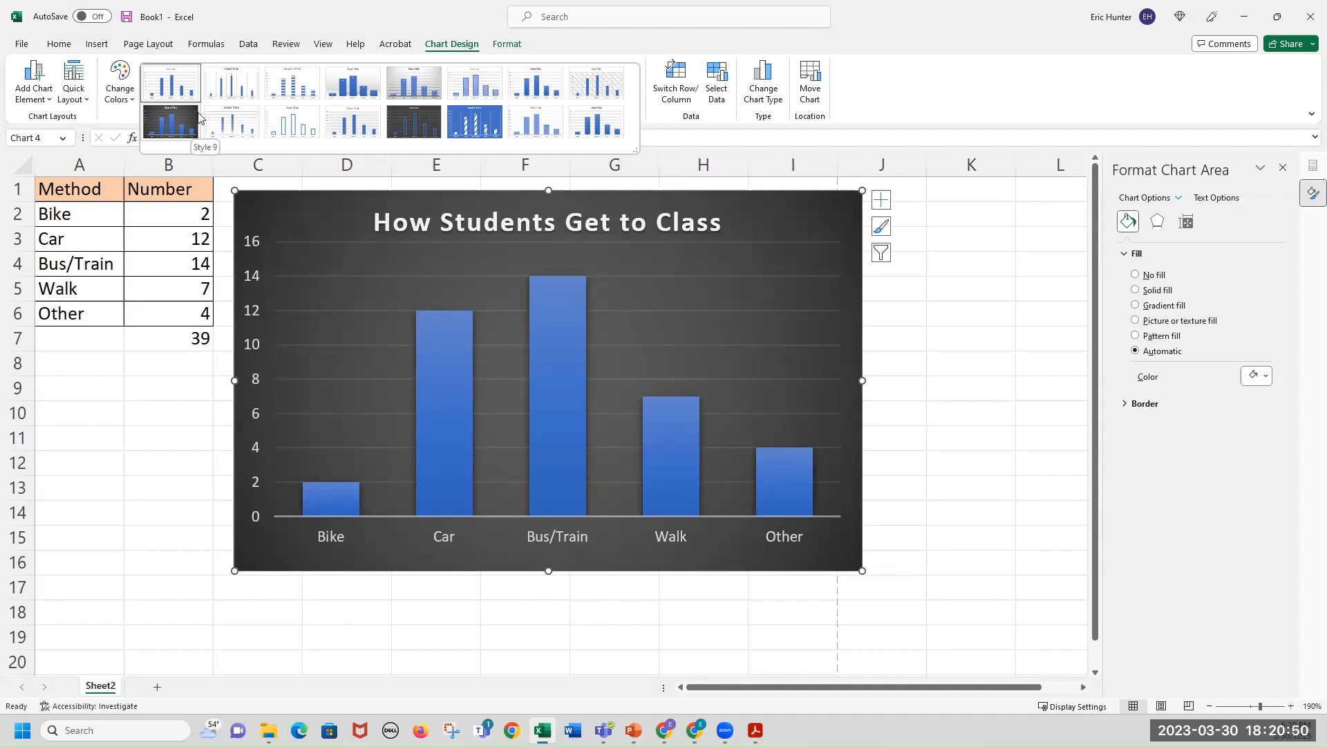
pyautogui.click(179, 125)
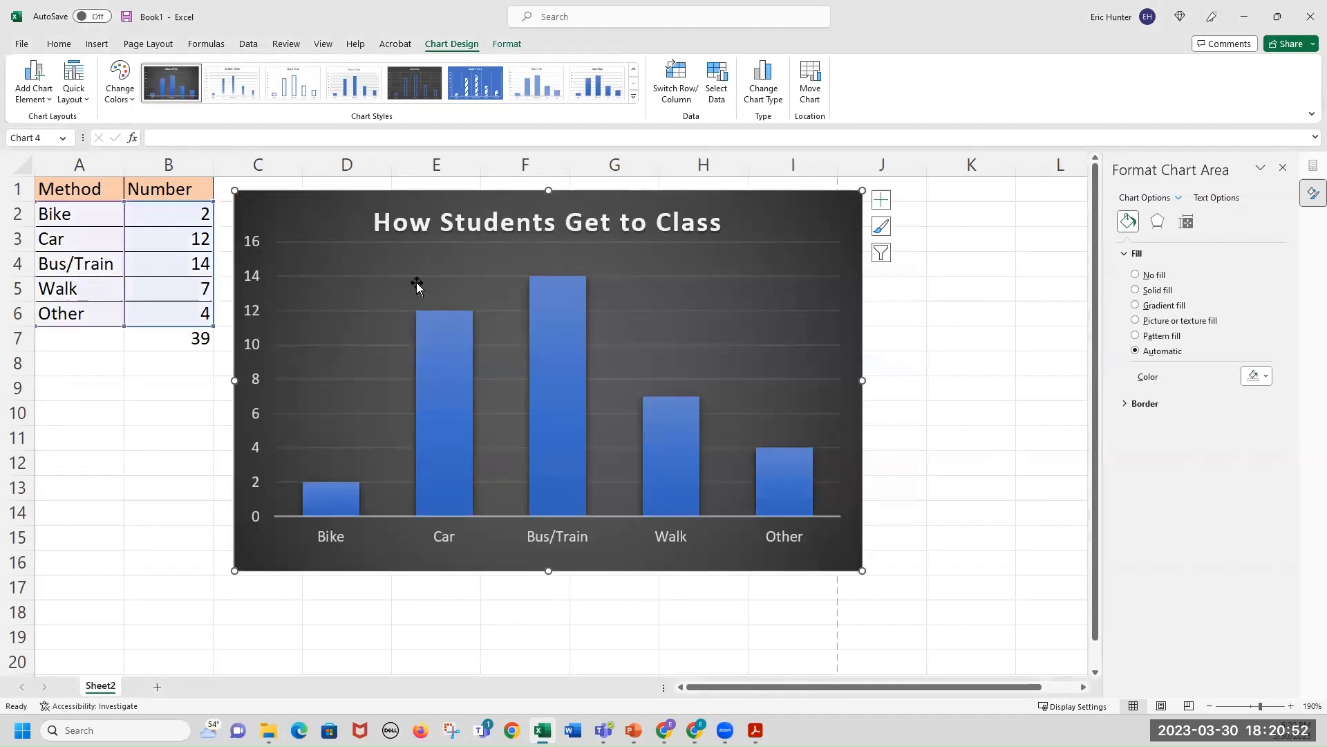
# Shift the chart slightly up and to the left.
pyautogui.click(924, 316)
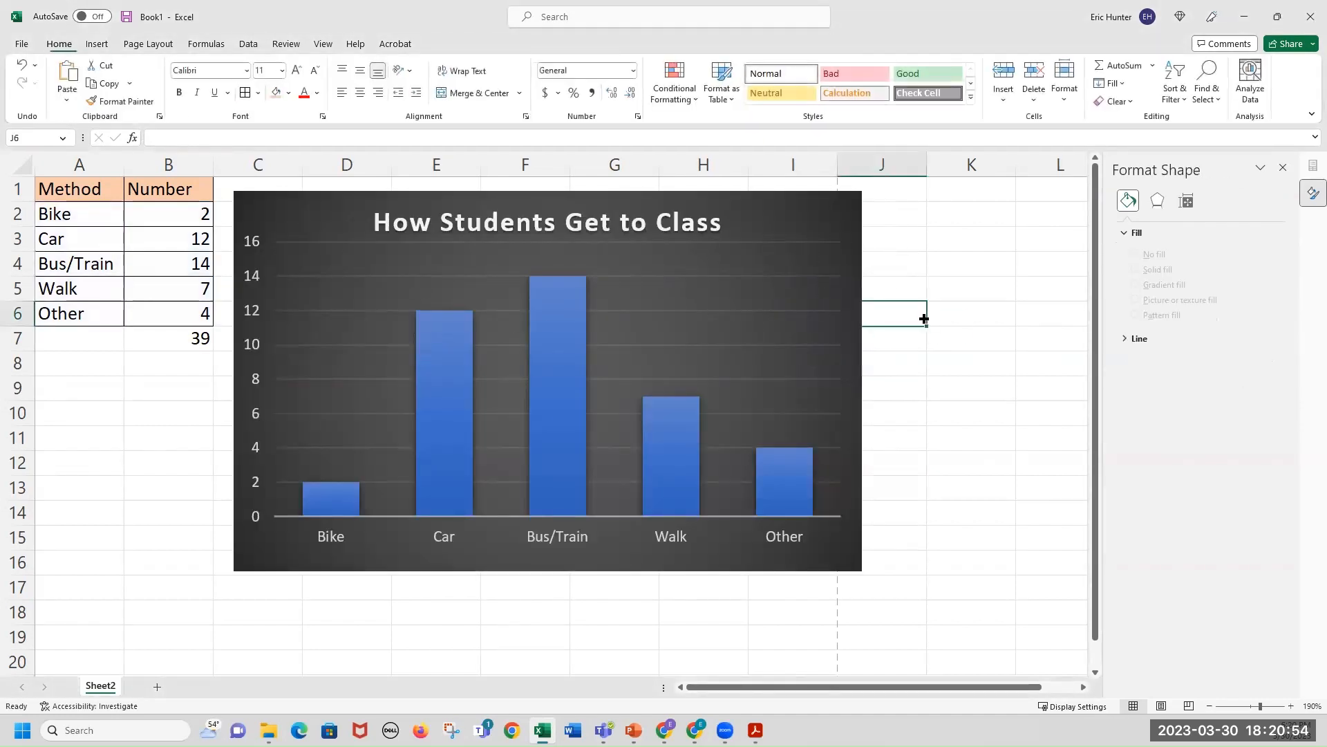
pyautogui.click(837, 231)
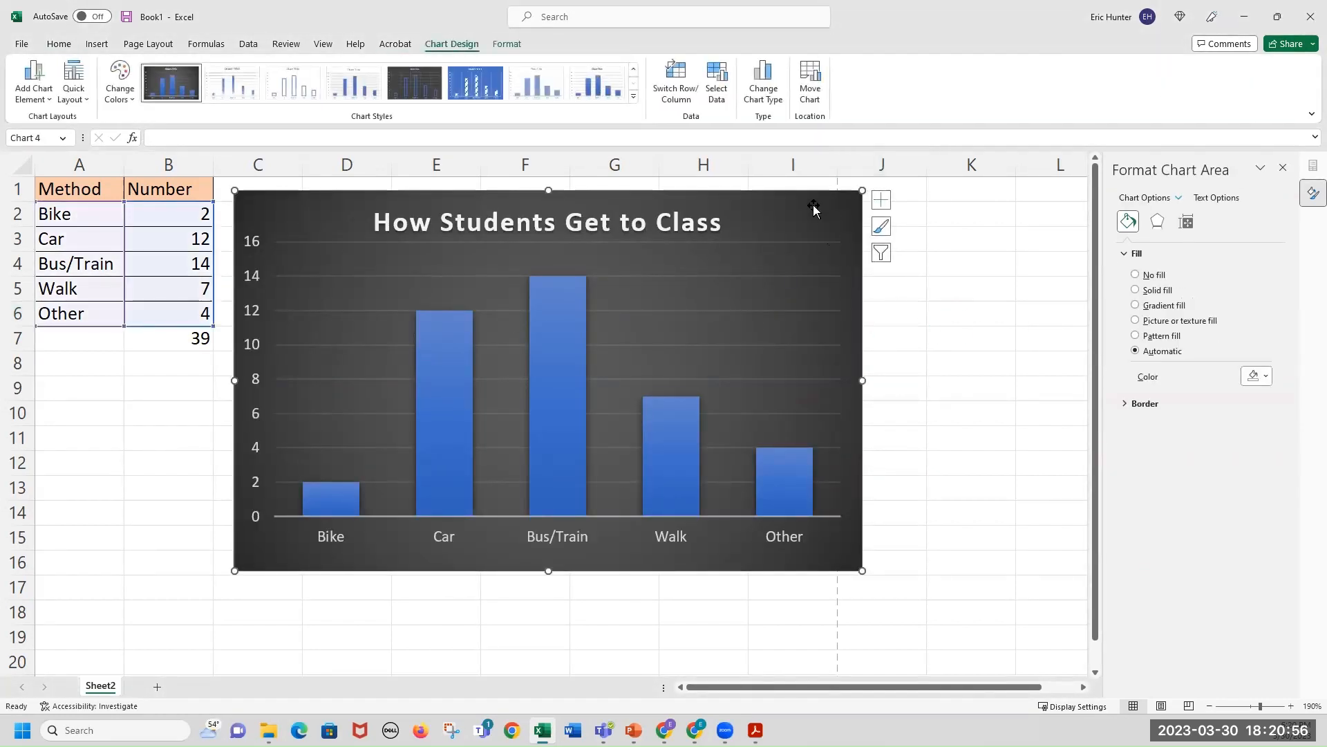
pyautogui.moveTo(816, 210)
pyautogui.mouseDown()
pyautogui.moveTo(910, 252)
pyautogui.moveTo(784, 209)
pyautogui.moveTo(808, 203)
pyautogui.mouseUp()
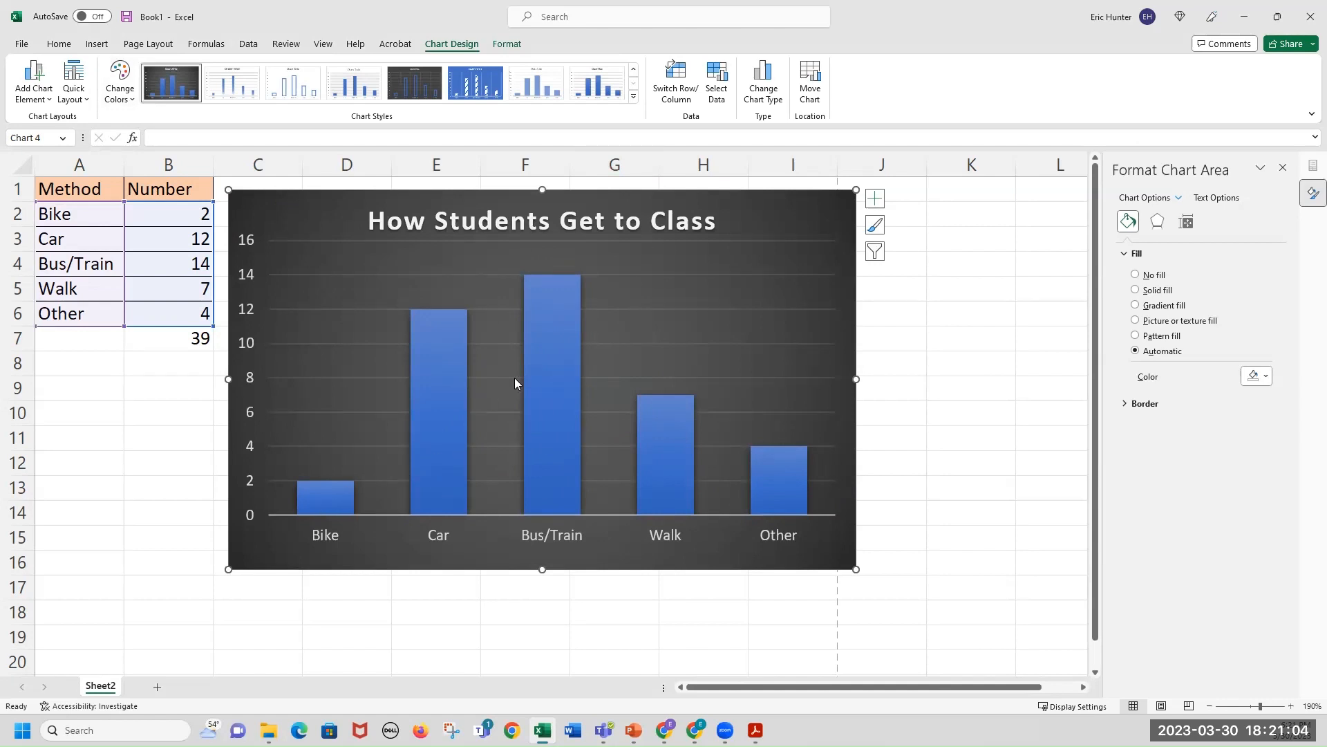
# Try several chart color palettes and settle on the green palette for the bars.
pyautogui.click(123, 100)
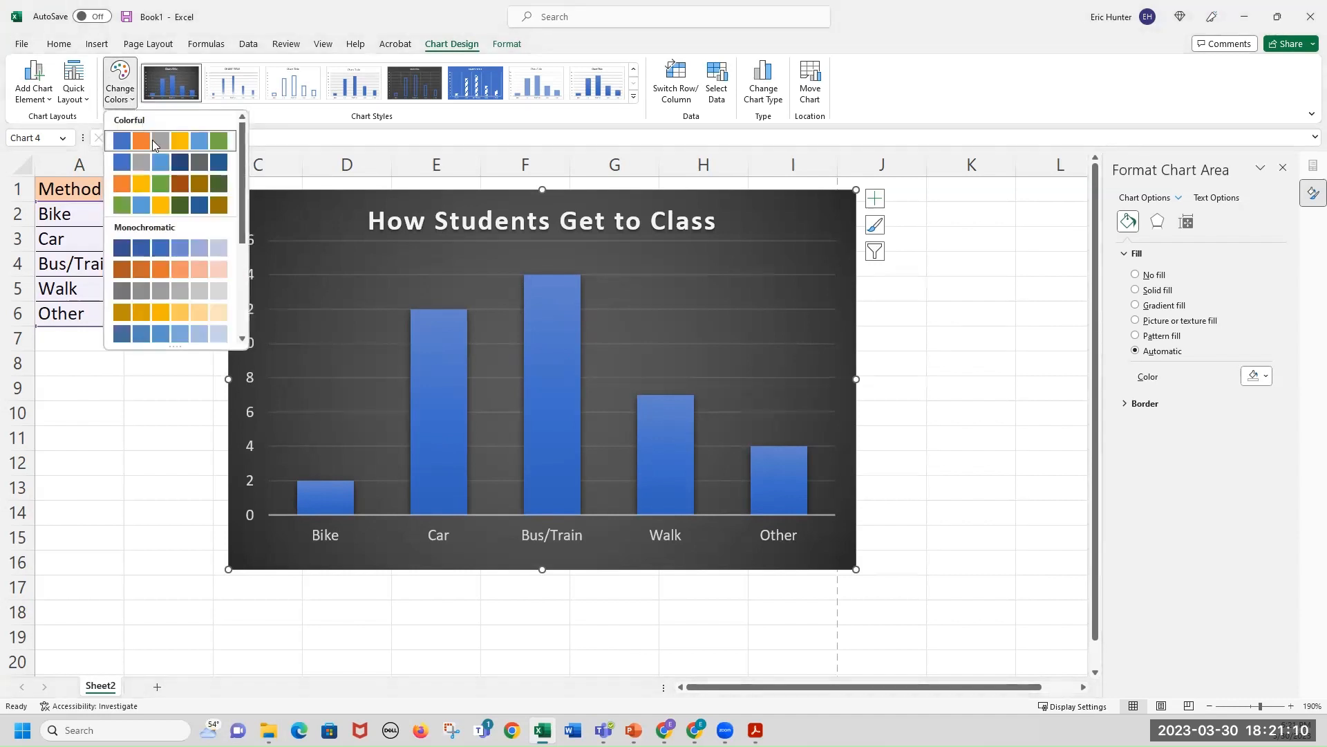
pyautogui.click(172, 160)
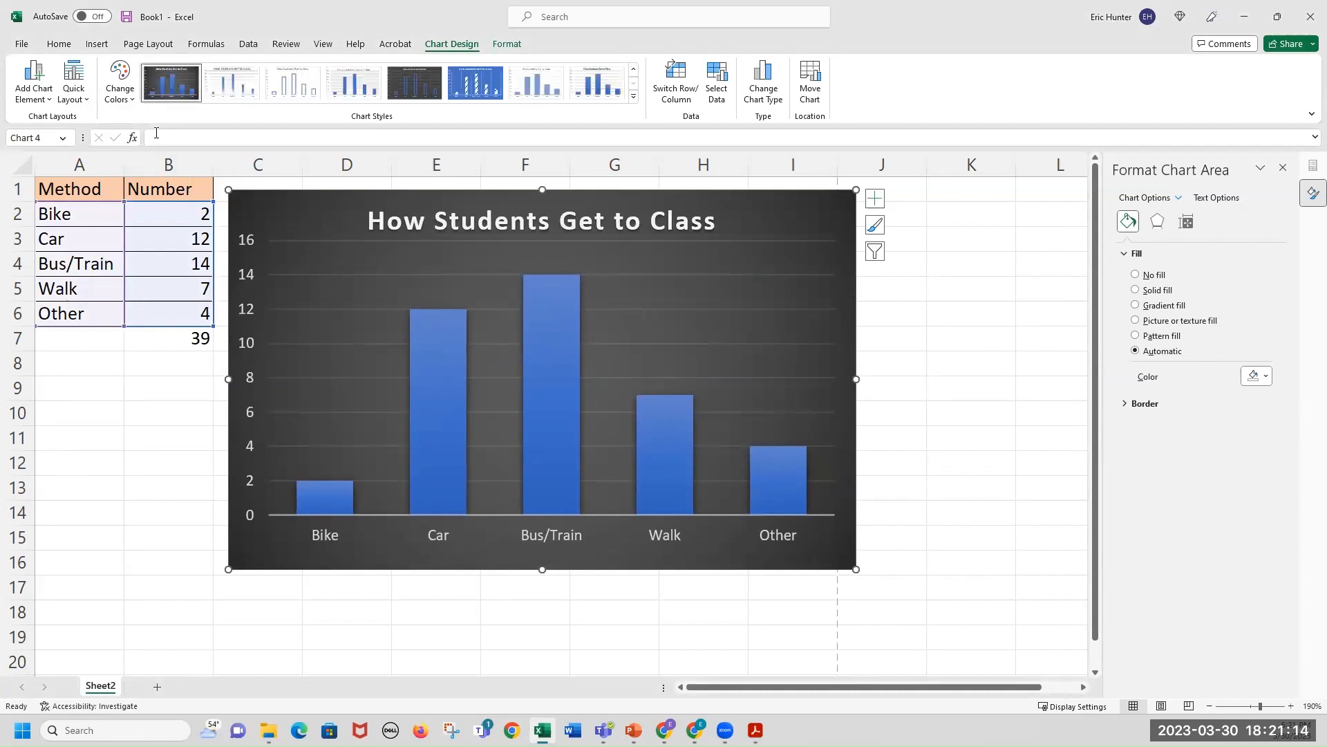
pyautogui.click(123, 97)
pyautogui.click(141, 209)
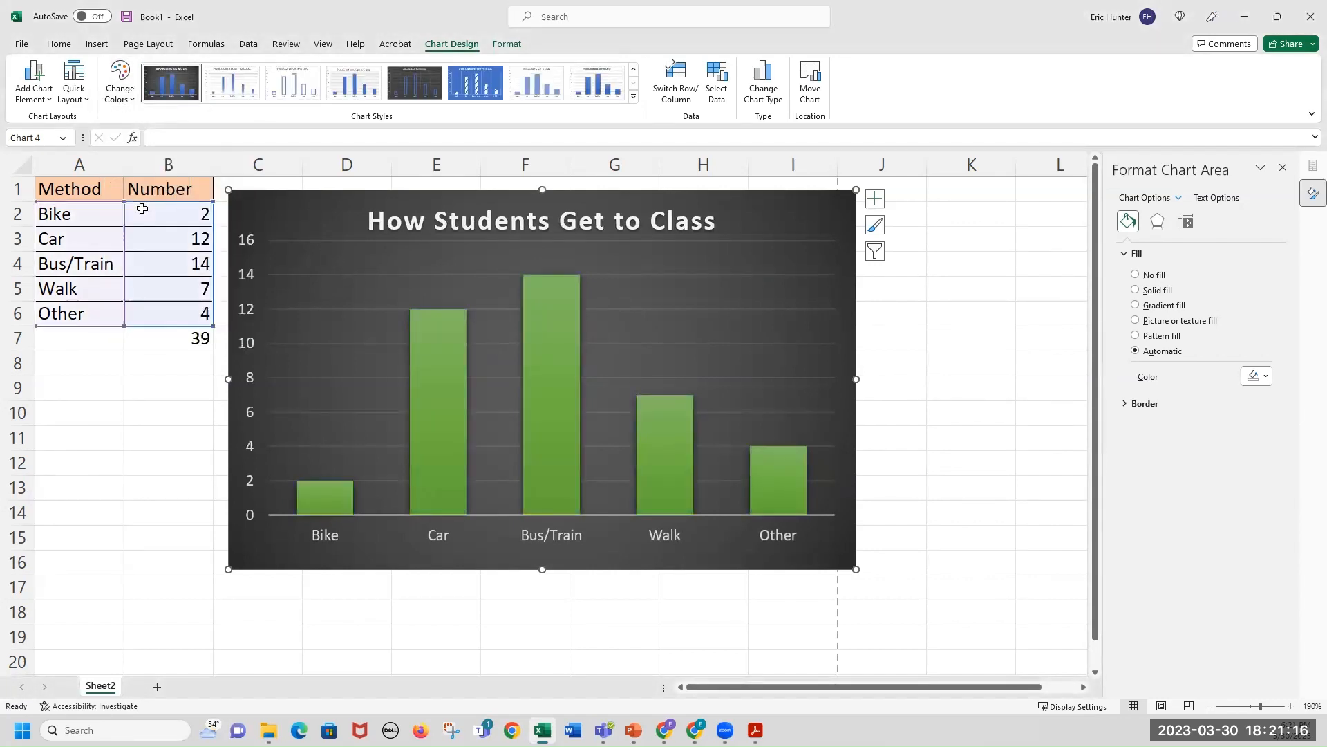
pyautogui.click(121, 90)
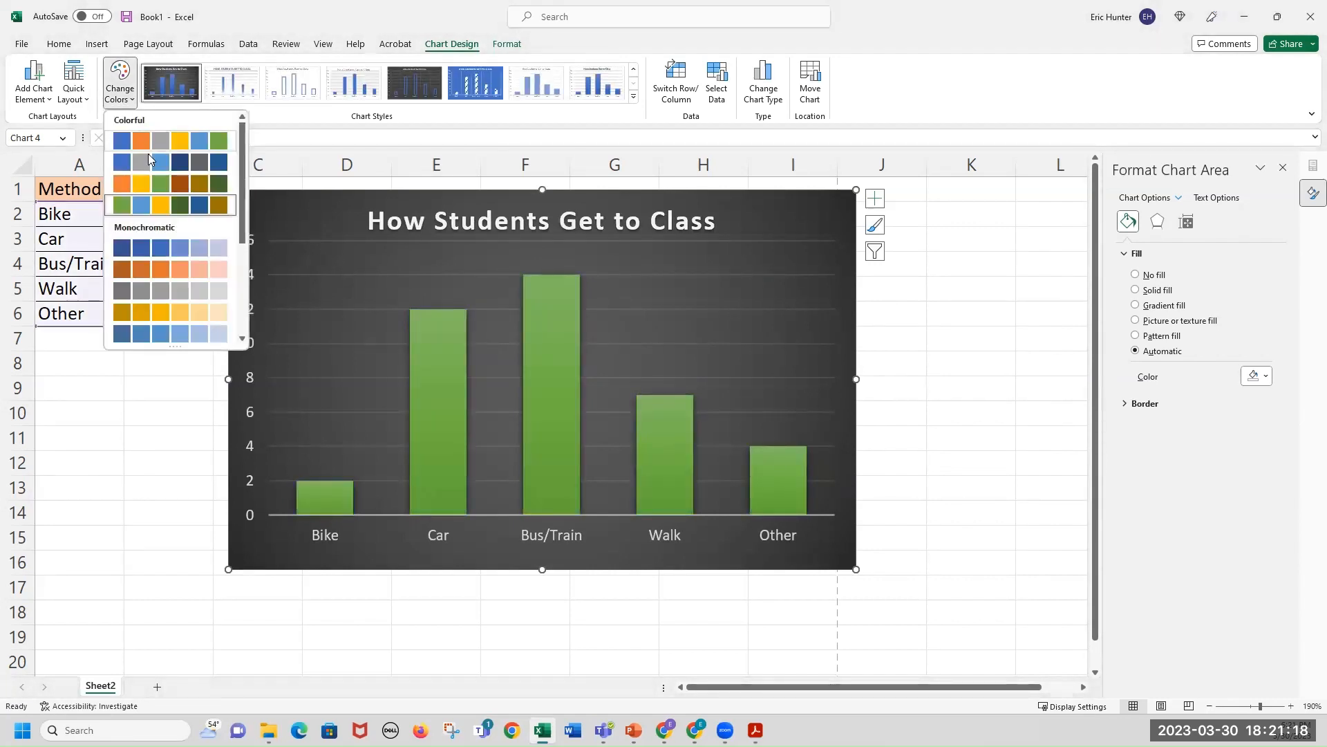
pyautogui.click(148, 183)
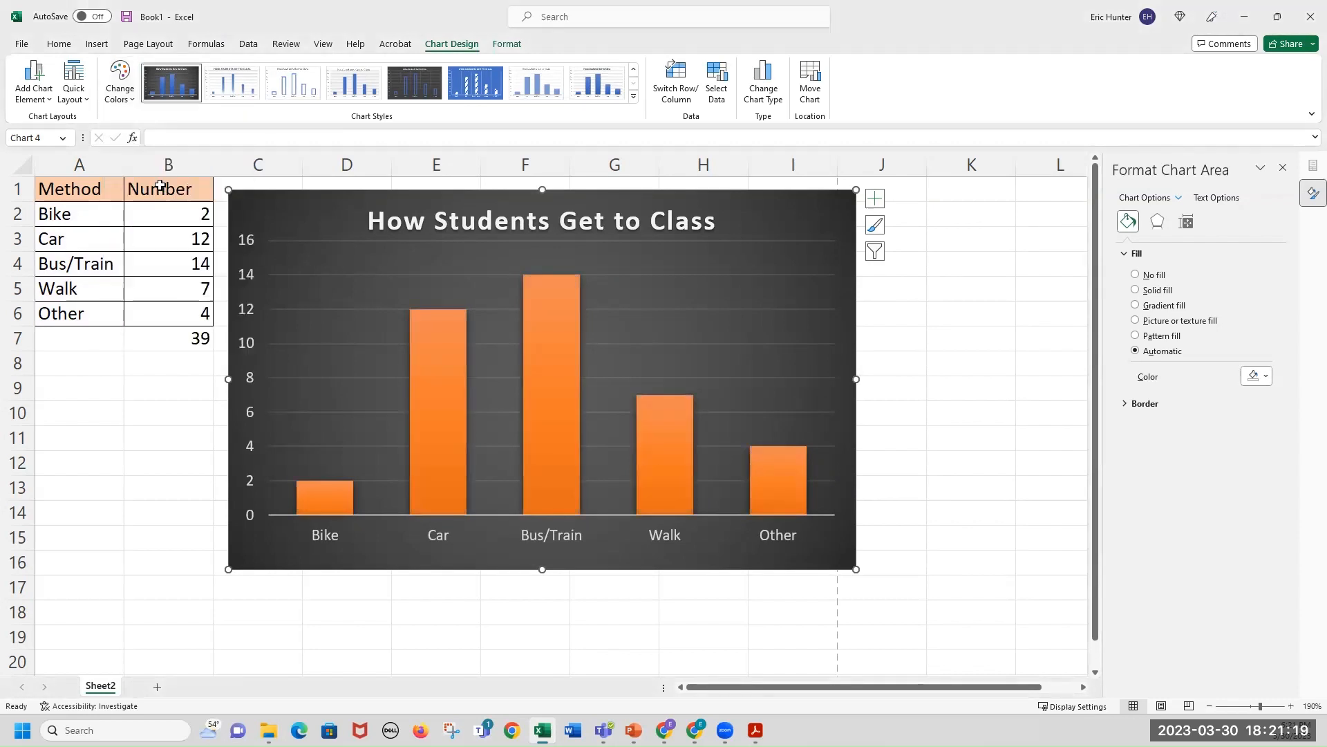
pyautogui.click(131, 101)
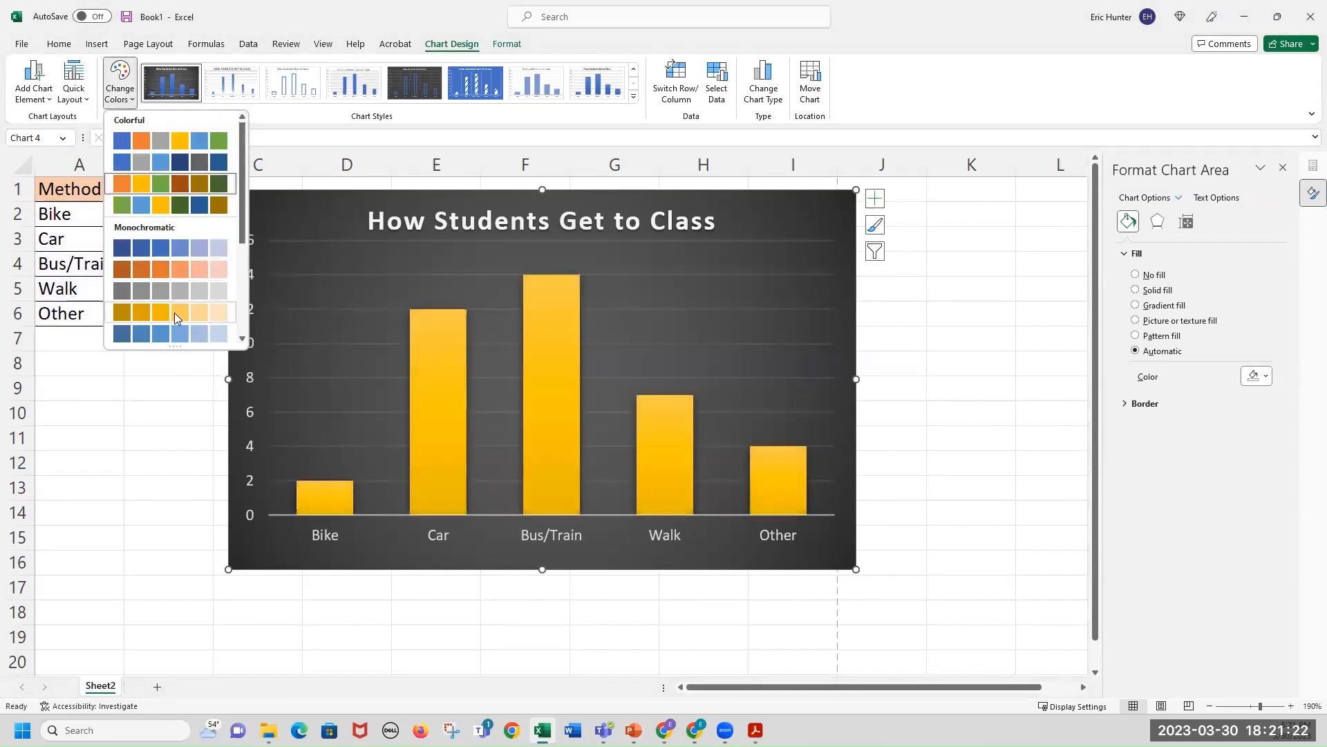
pyautogui.click(167, 163)
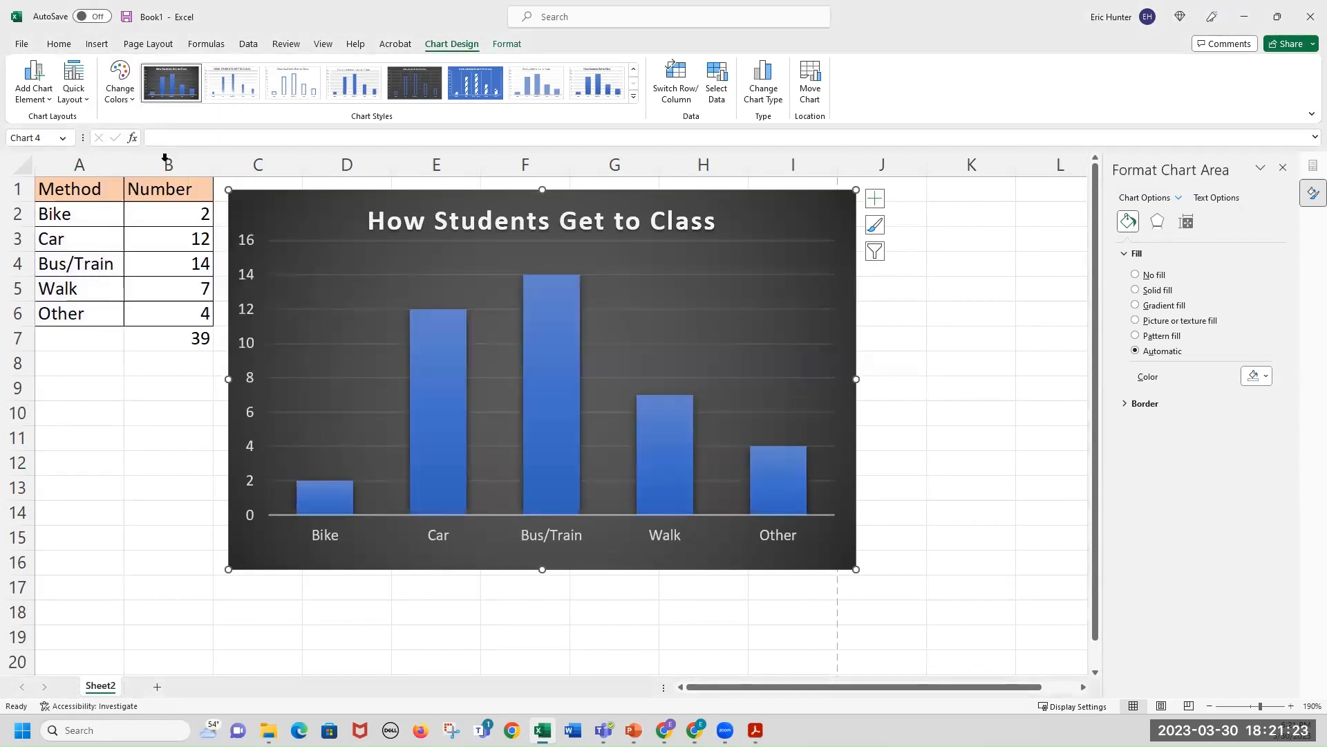
pyautogui.click(133, 88)
pyautogui.click(173, 204)
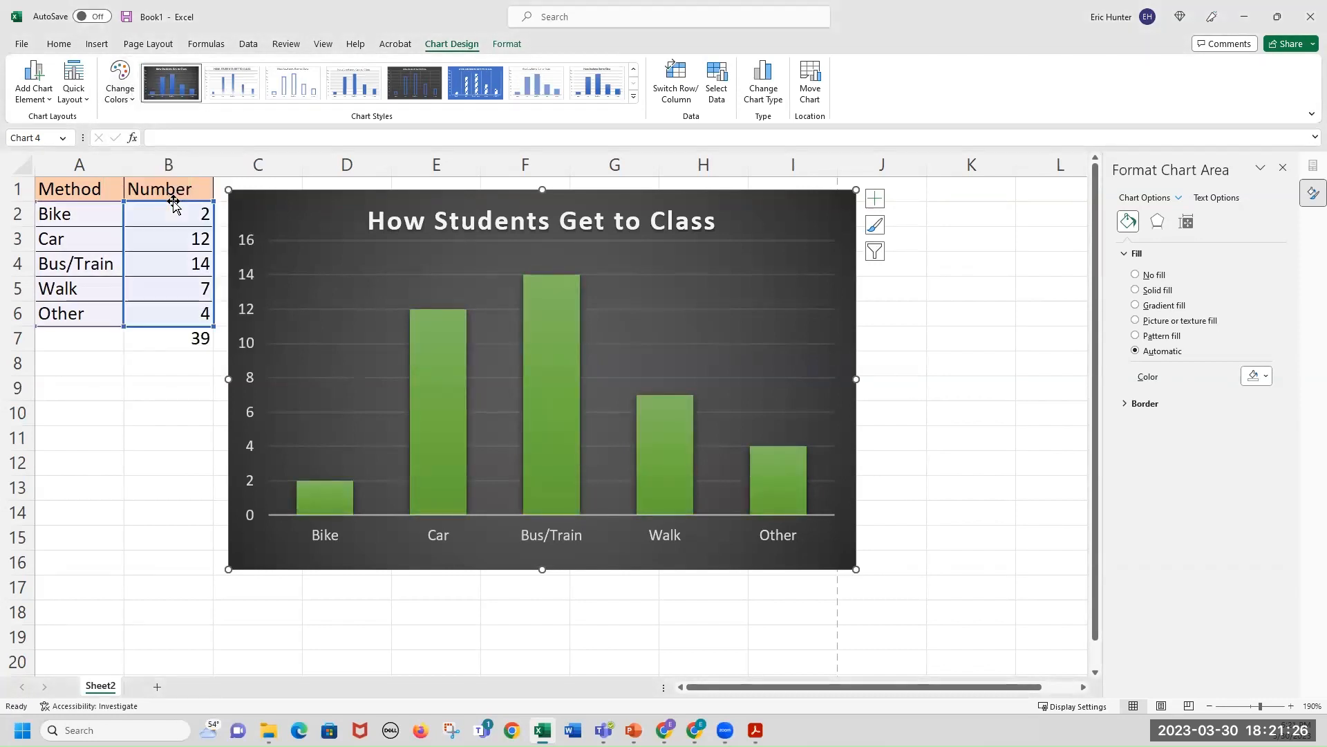
# Apply a quick layout that adds data labels and a legend to the chart.
pyautogui.click(74, 88)
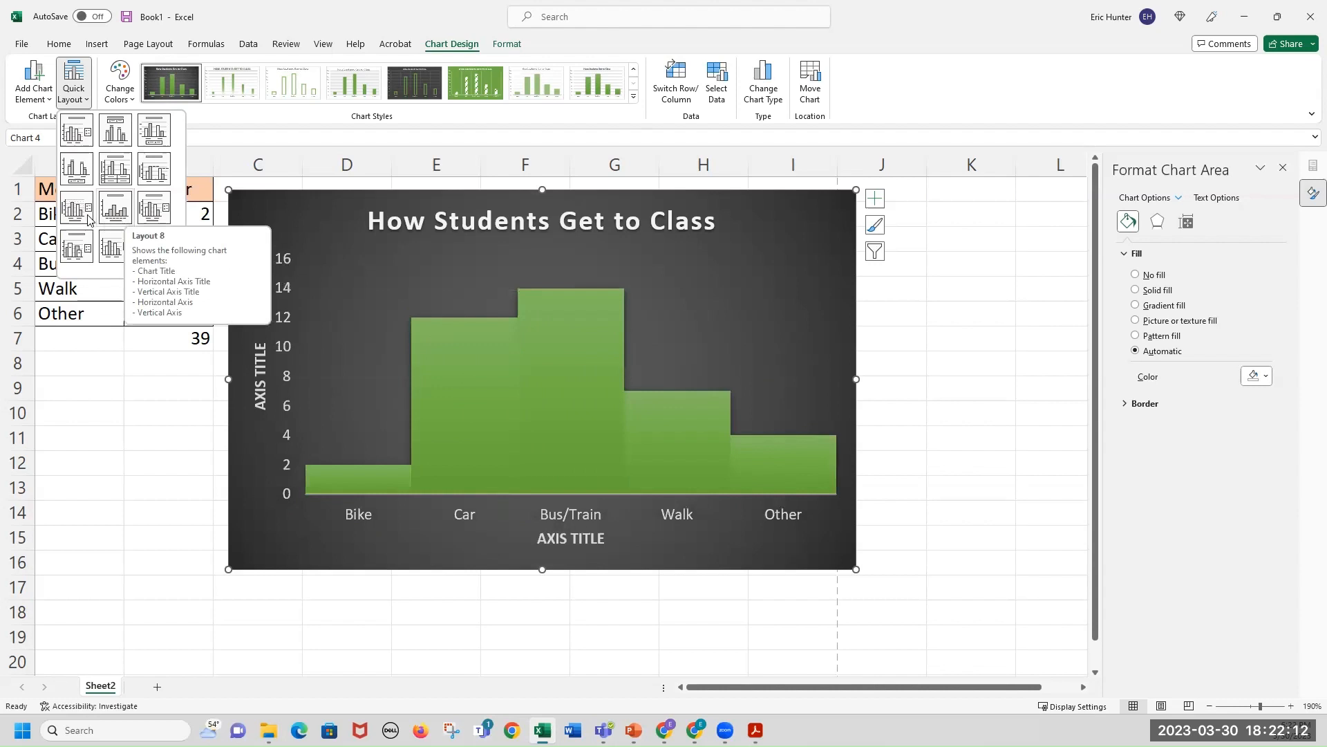
pyautogui.click(78, 254)
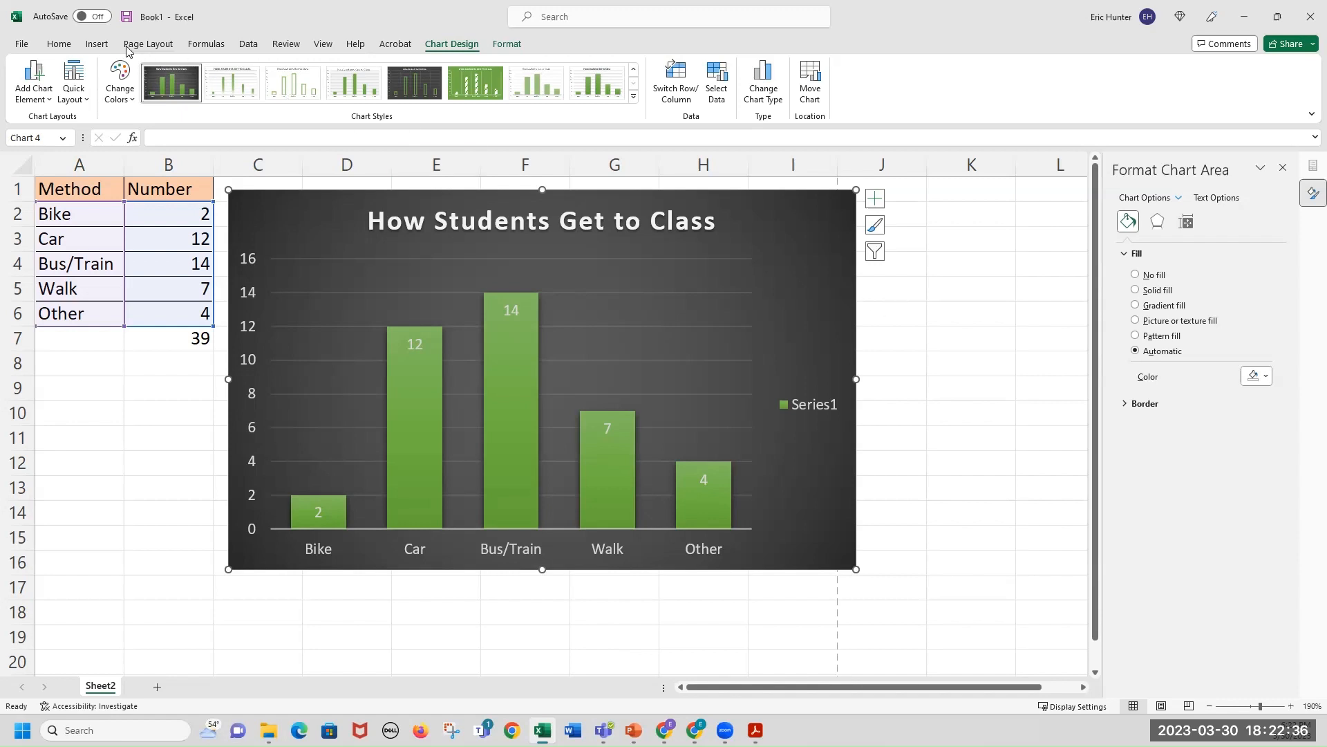
# Change the chart type to a 3-D Clustered Column chart.
pyautogui.click(61, 47)
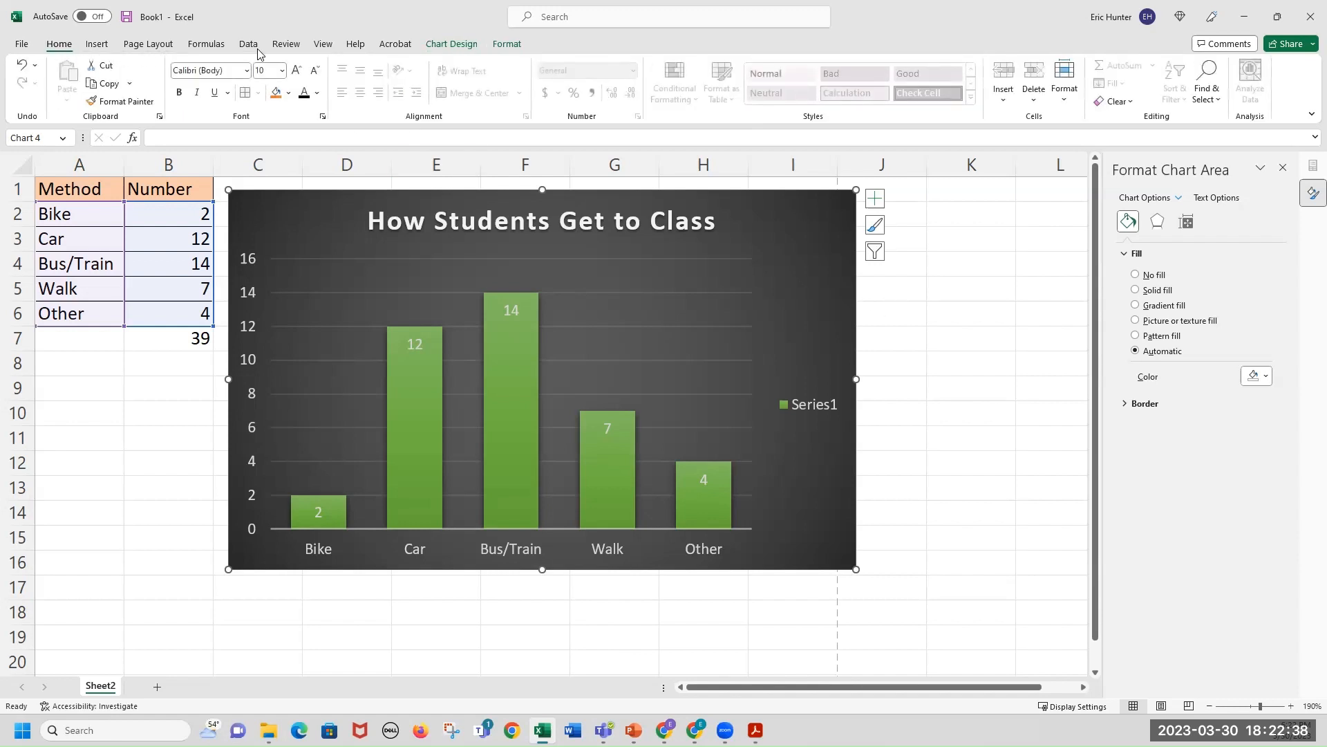
pyautogui.click(453, 43)
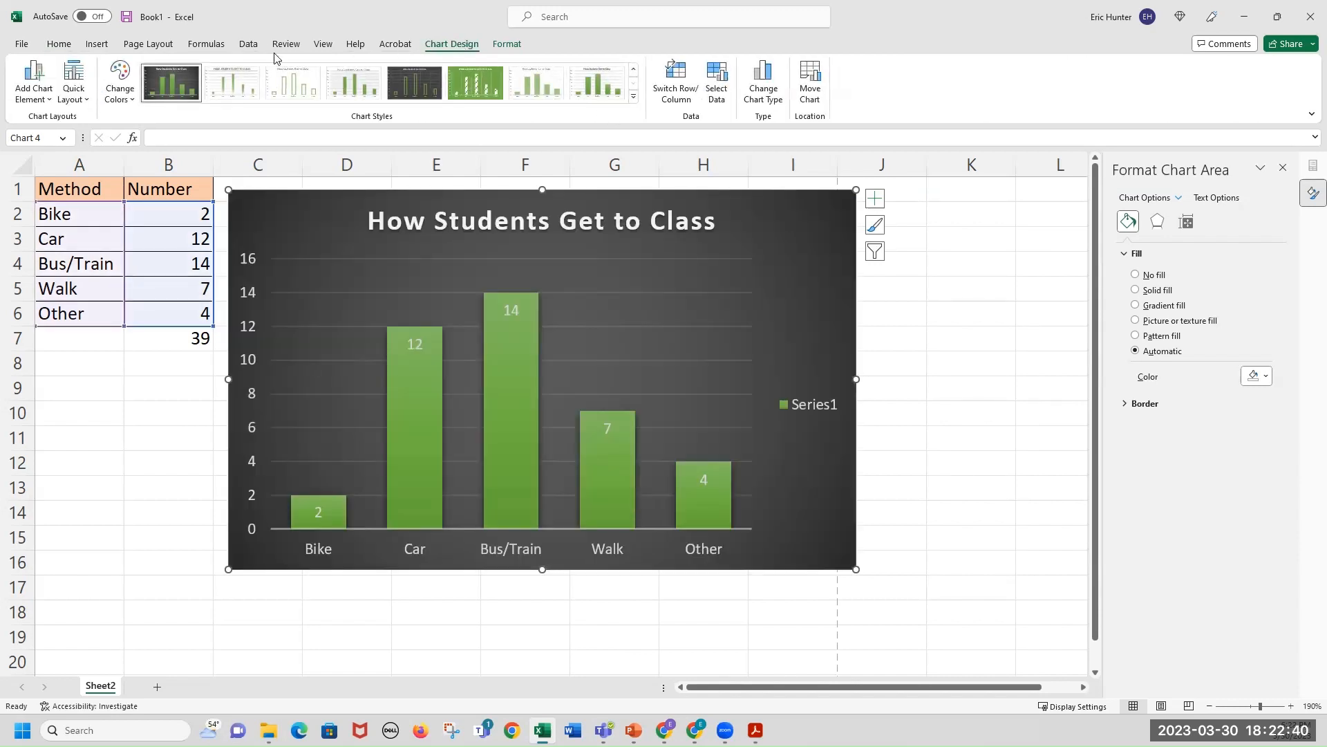
pyautogui.click(95, 47)
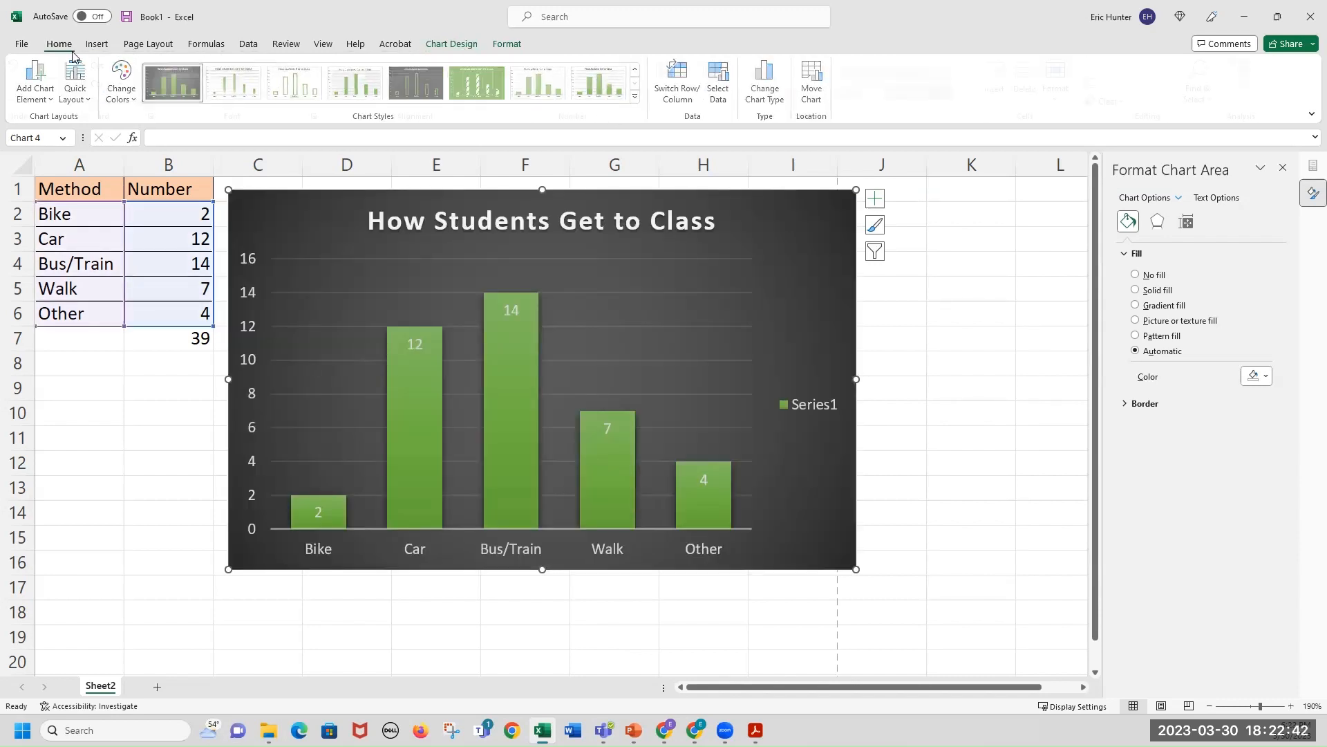
pyautogui.click(713, 297)
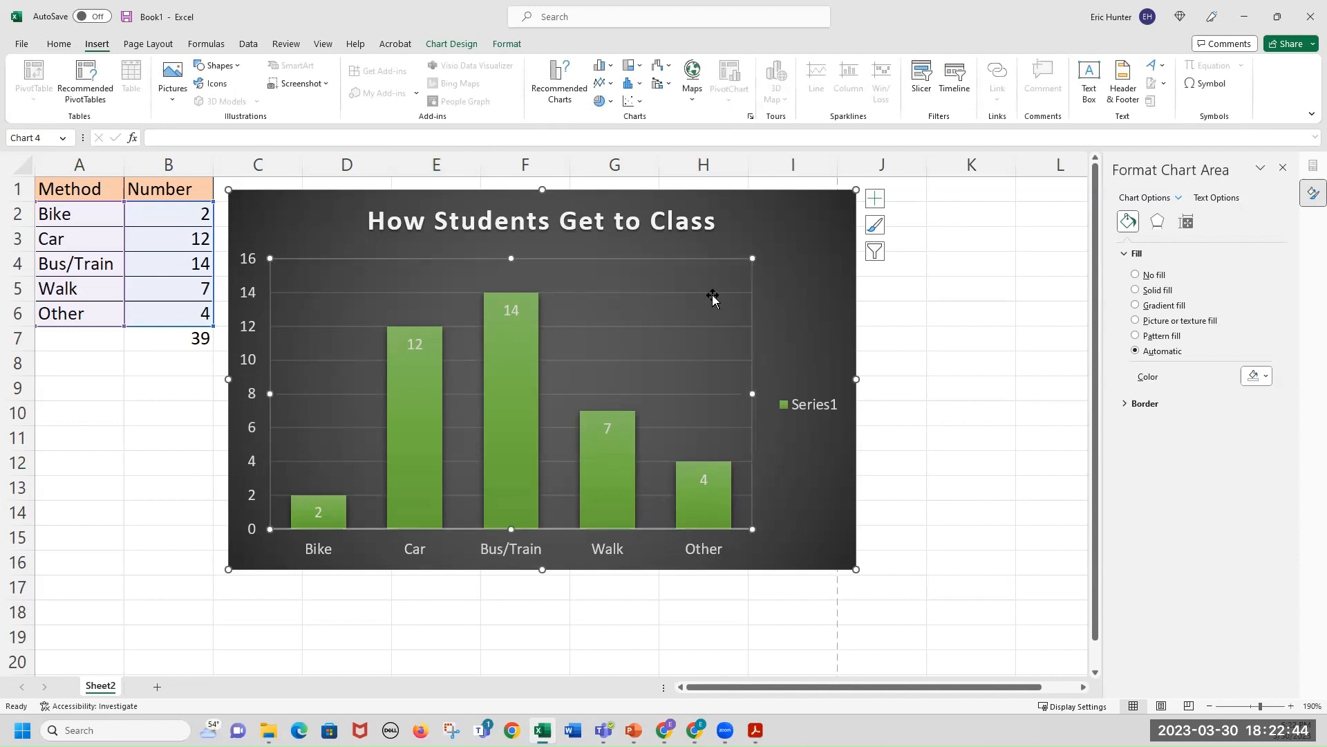
pyautogui.click(609, 66)
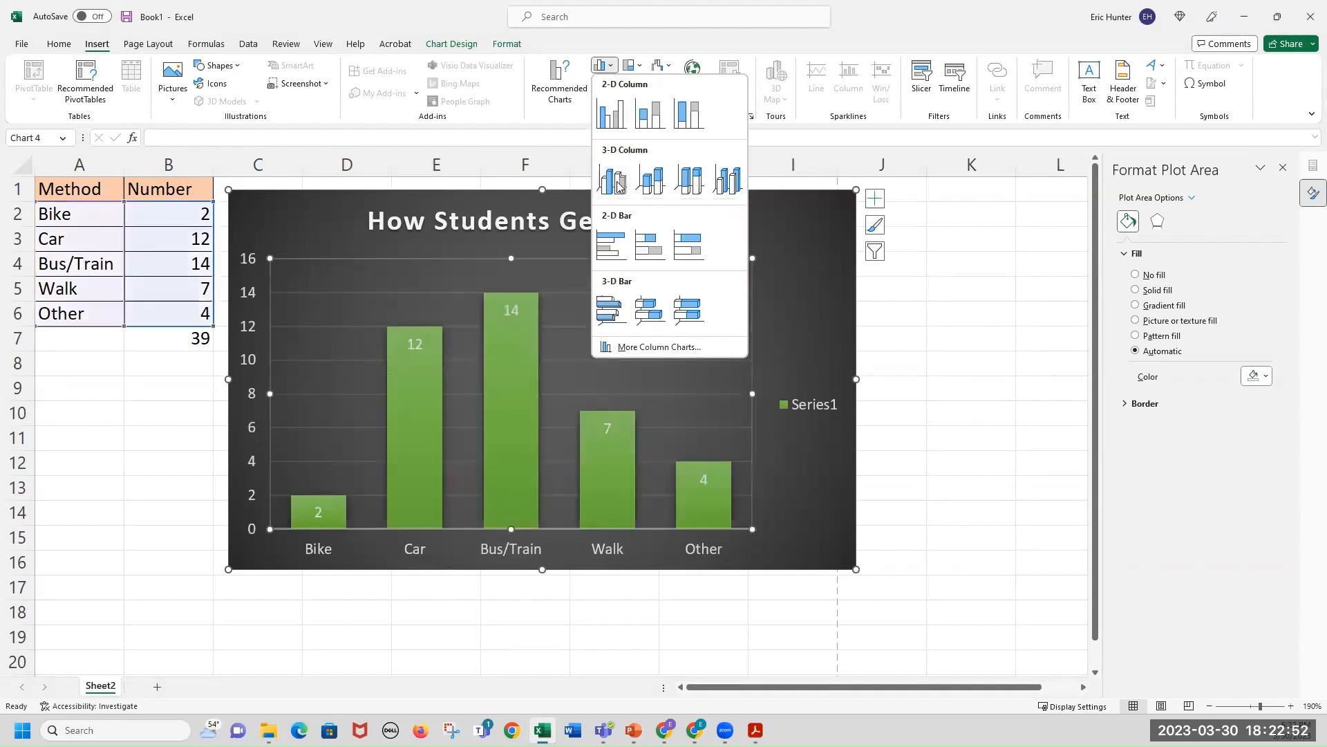
pyautogui.click(614, 70)
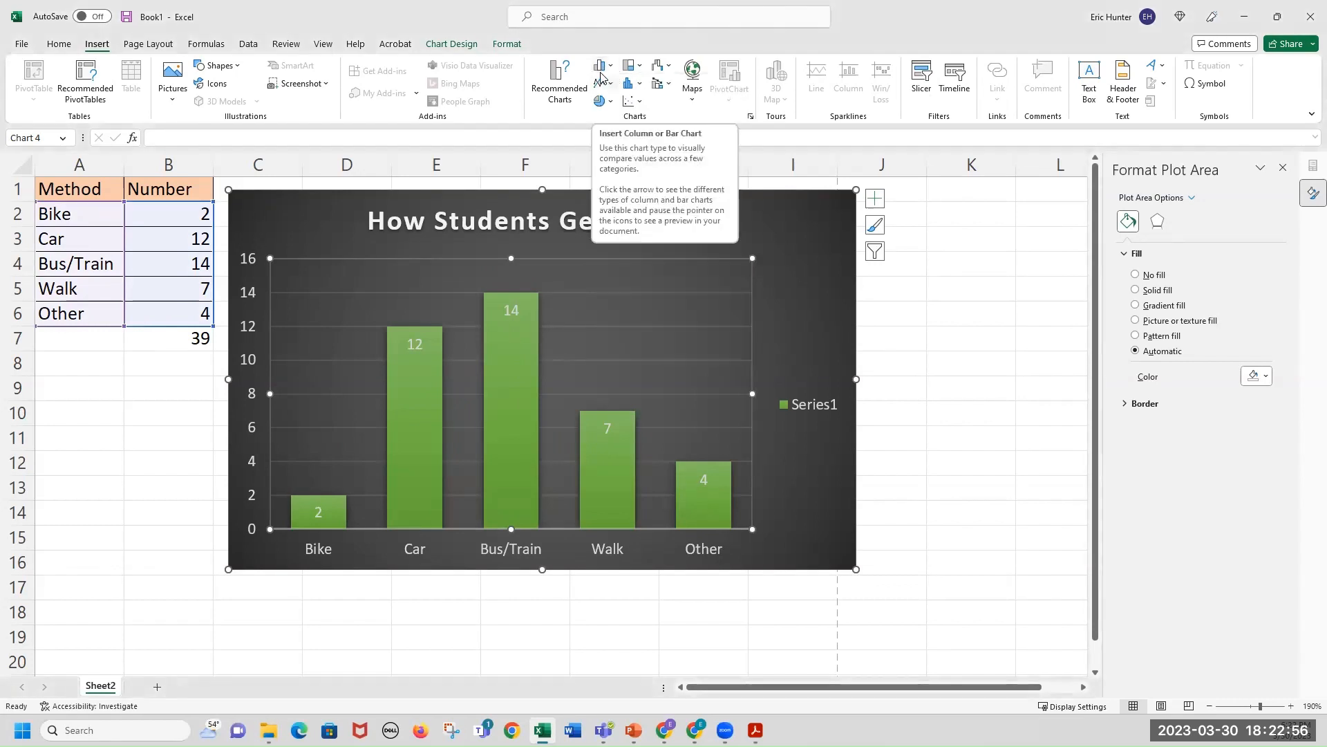
pyautogui.click(612, 70)
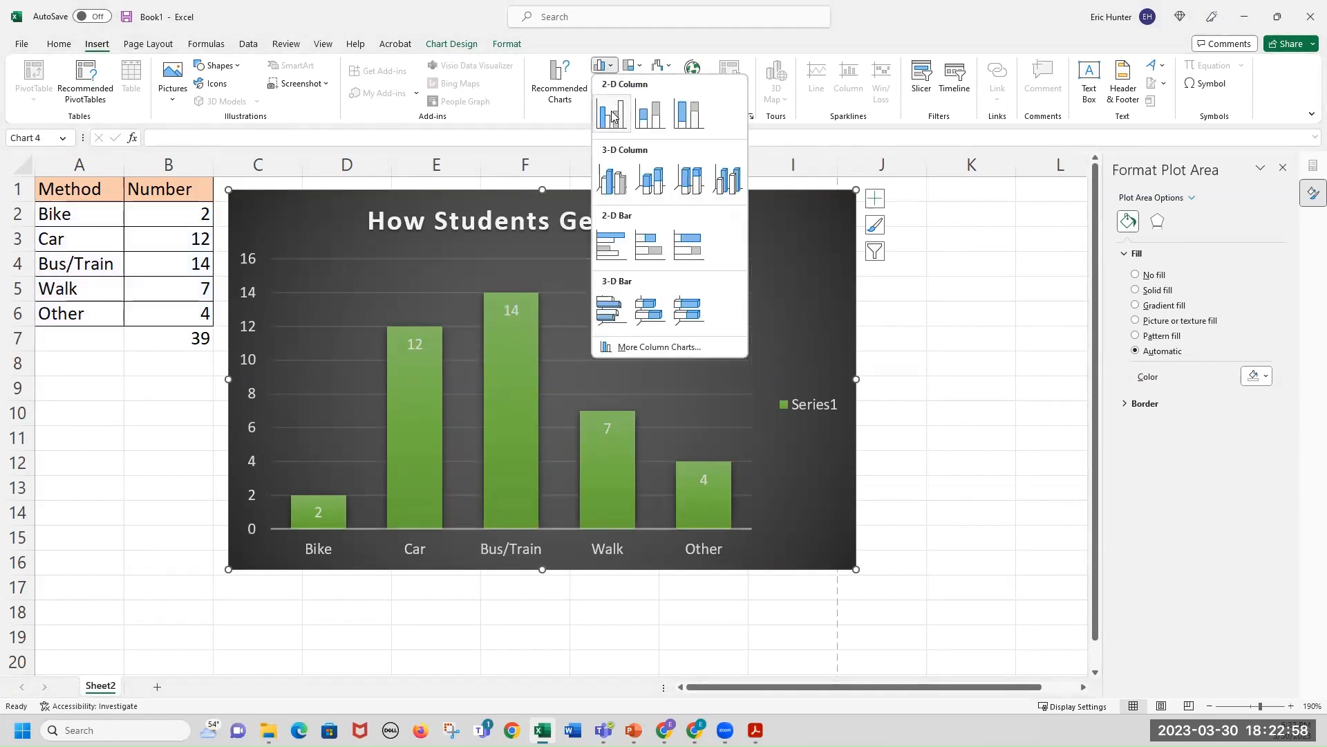
pyautogui.click(609, 181)
pyautogui.click(963, 370)
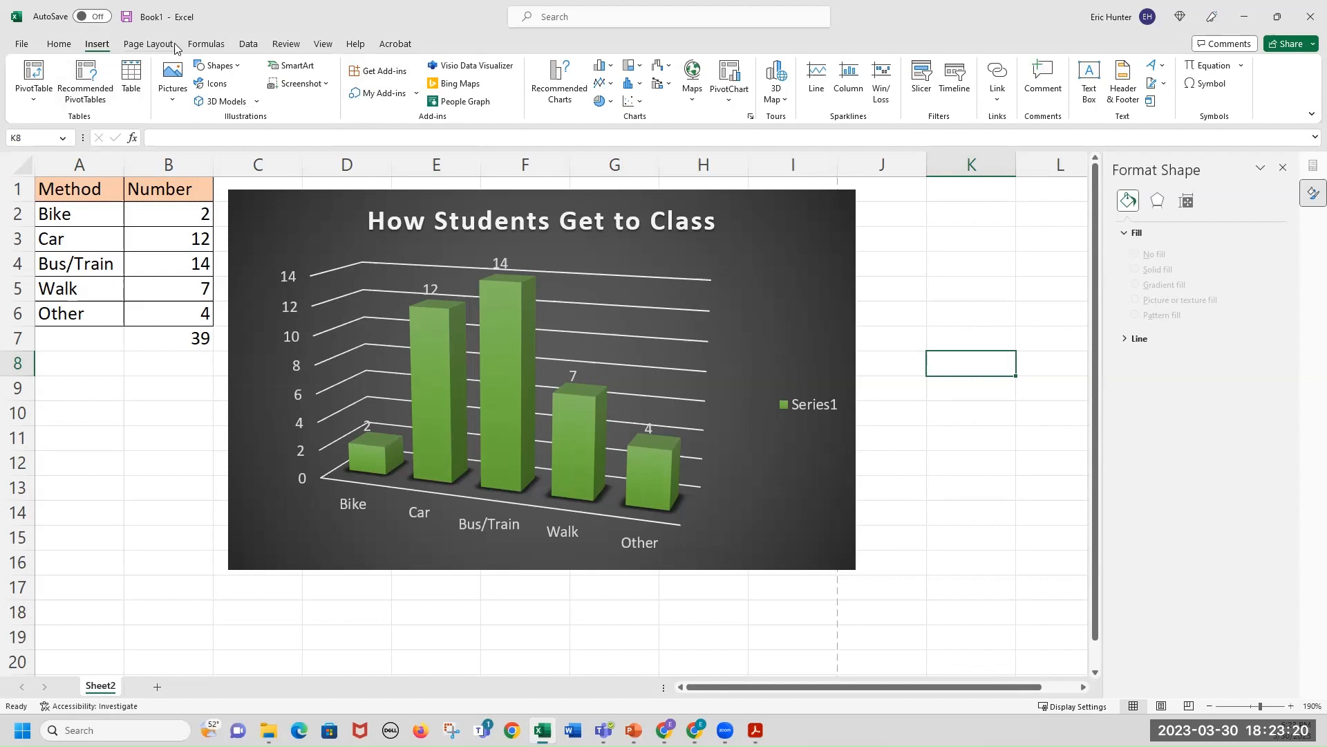
pyautogui.click(812, 224)
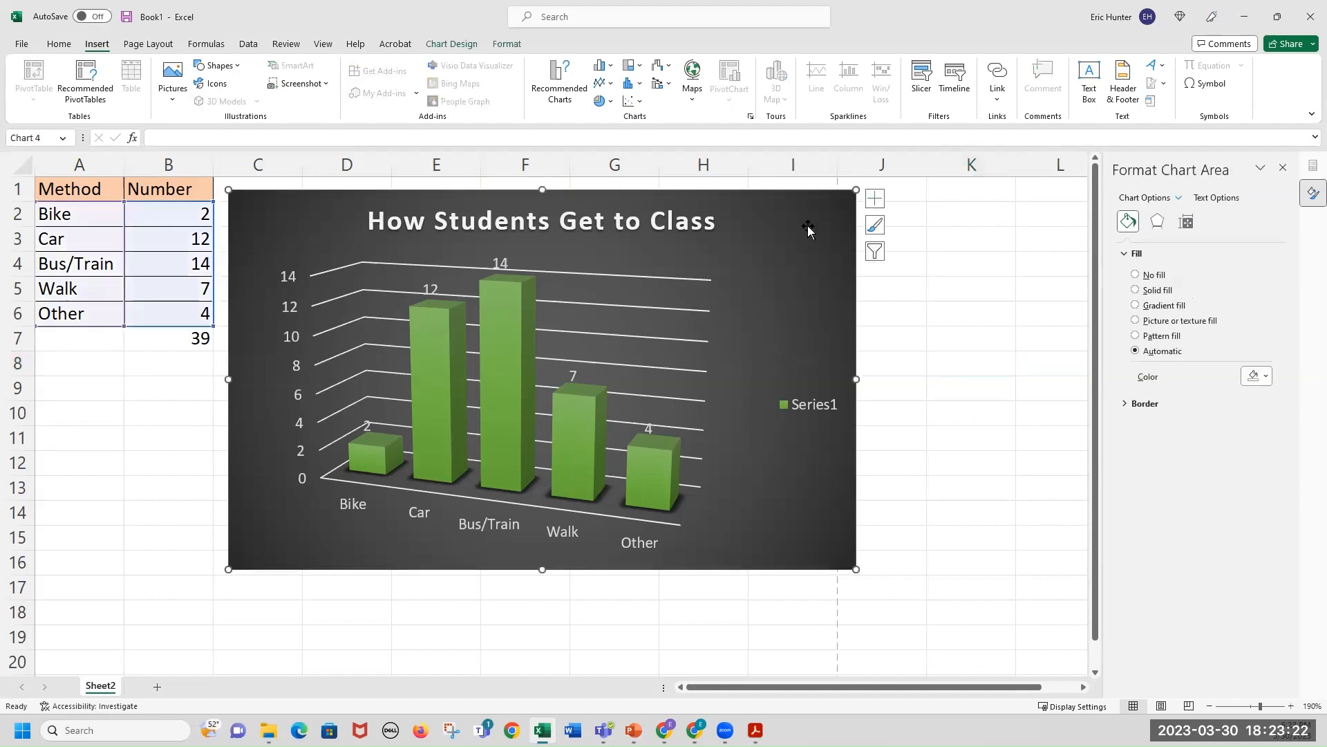
pyautogui.click(512, 45)
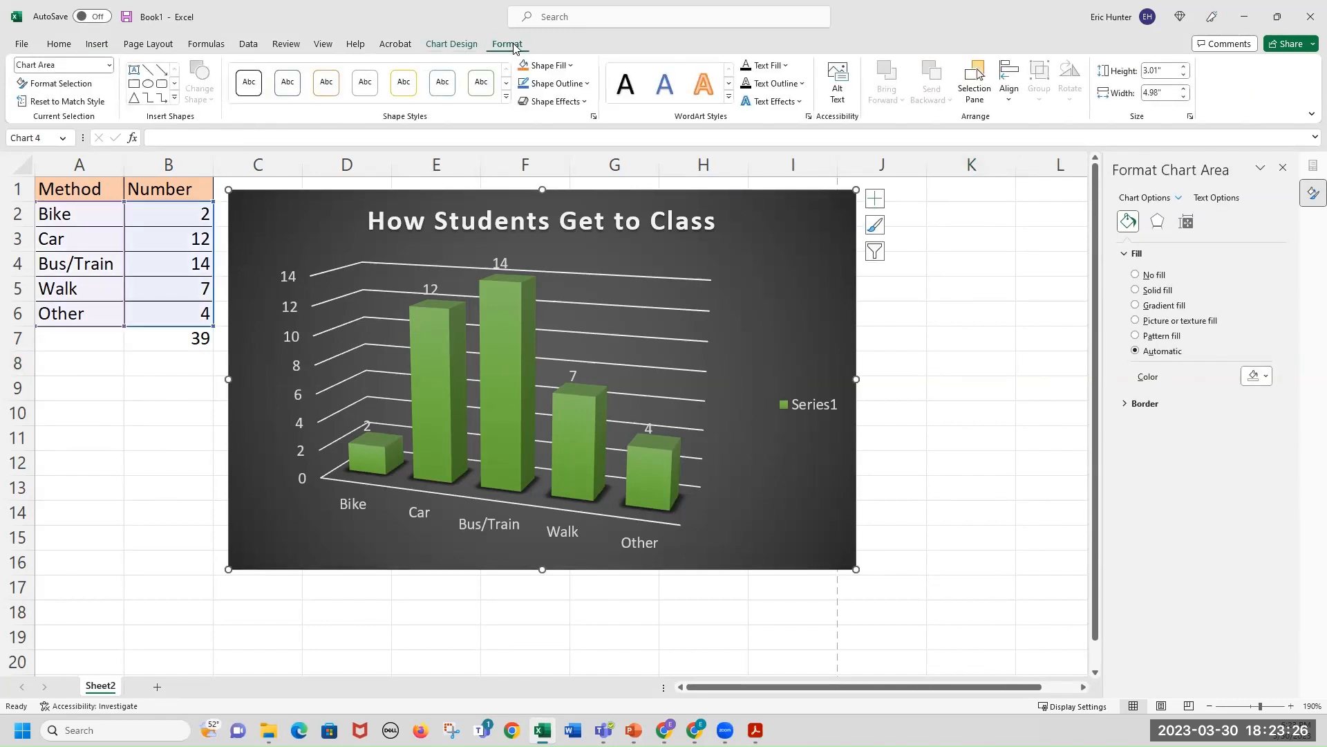
pyautogui.click(457, 45)
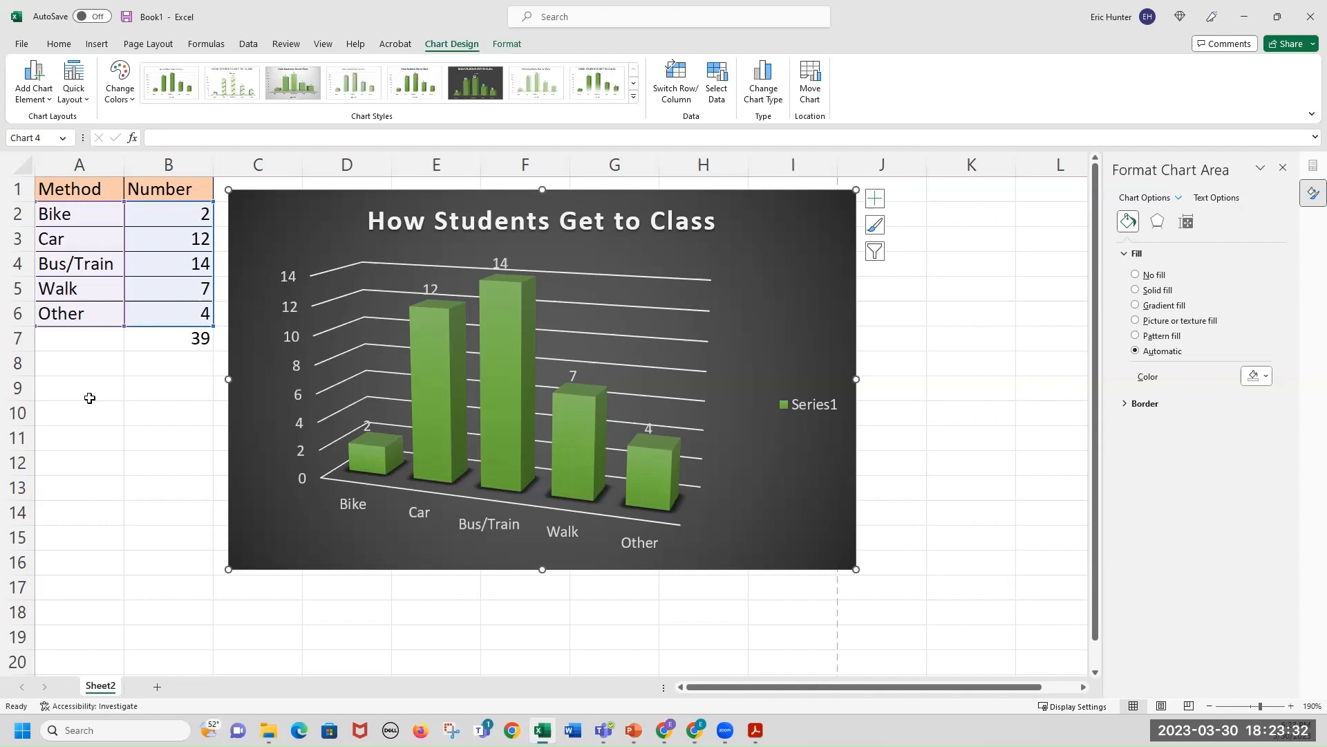
pyautogui.click(90, 399)
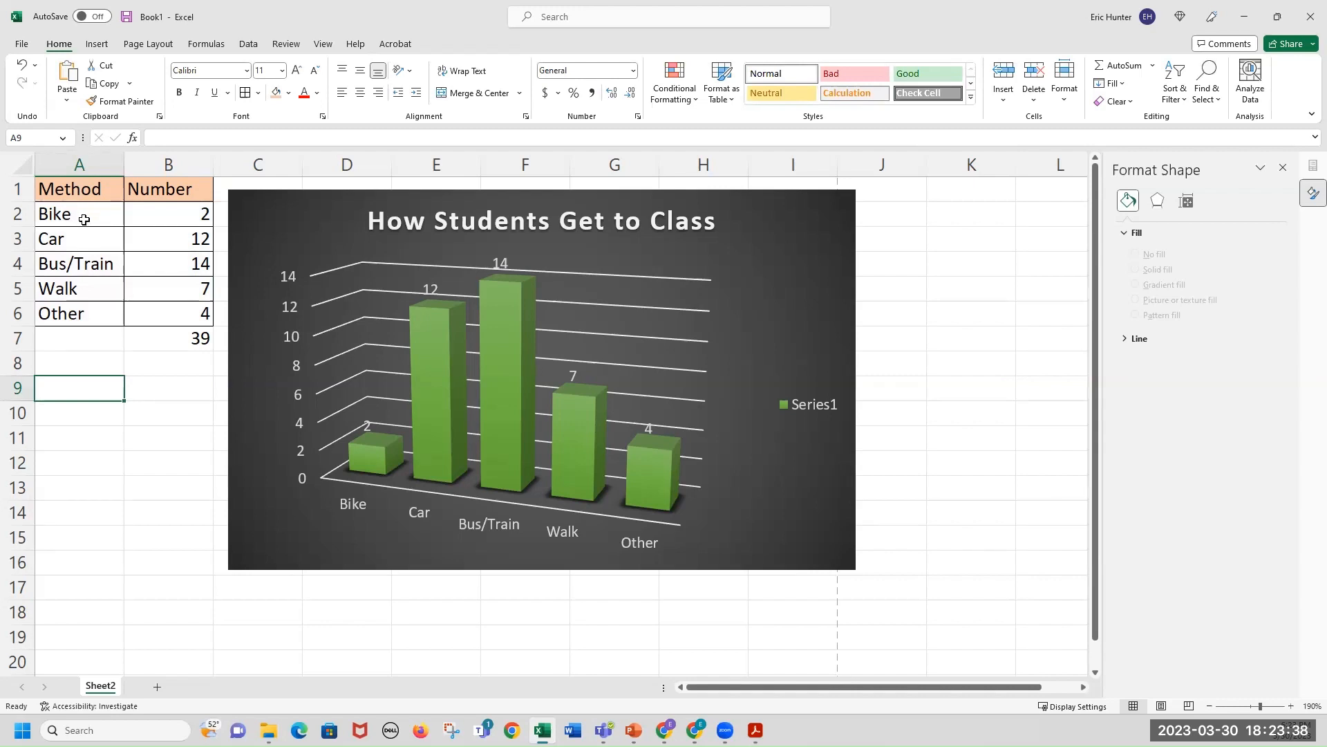
# Select the Method and Number data for Bike through Other and insert a 2-D Pie chart.
pyautogui.moveTo(84, 219); pyautogui.dragTo(132, 315)
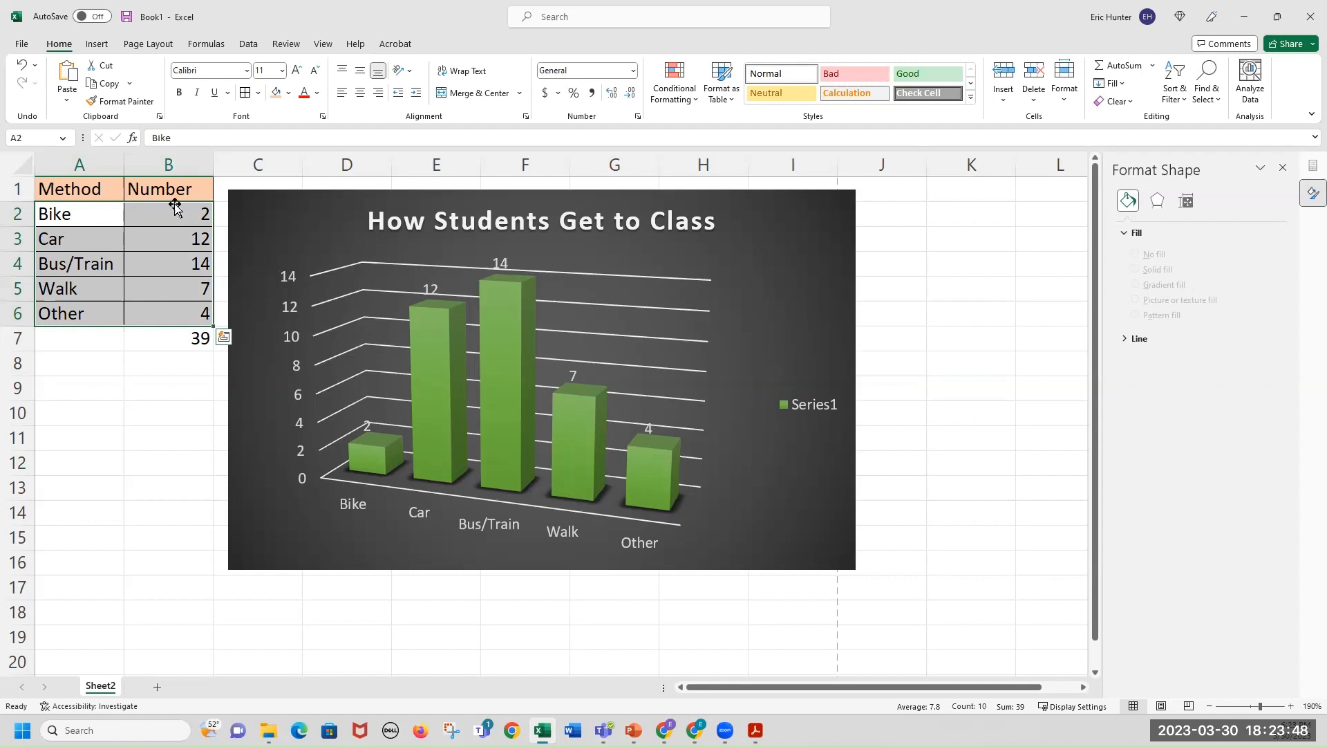
pyautogui.click(84, 45)
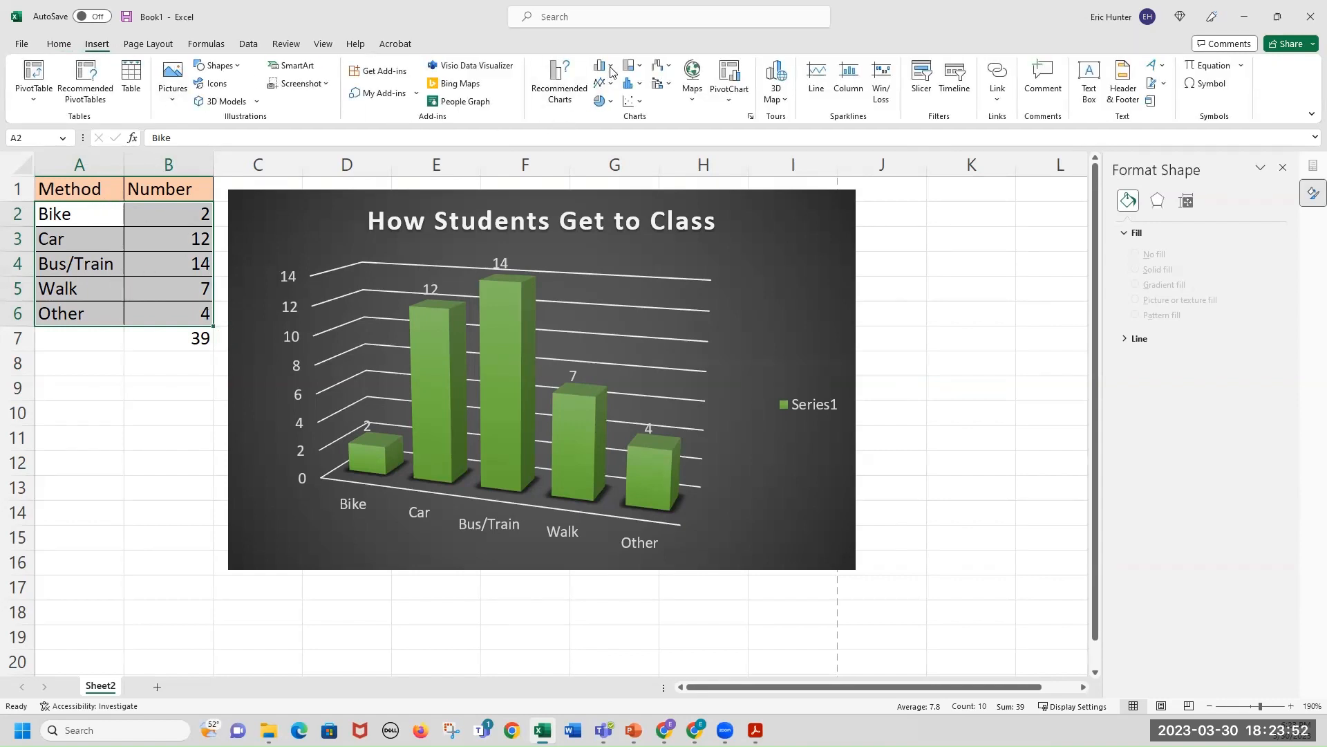
pyautogui.click(601, 104)
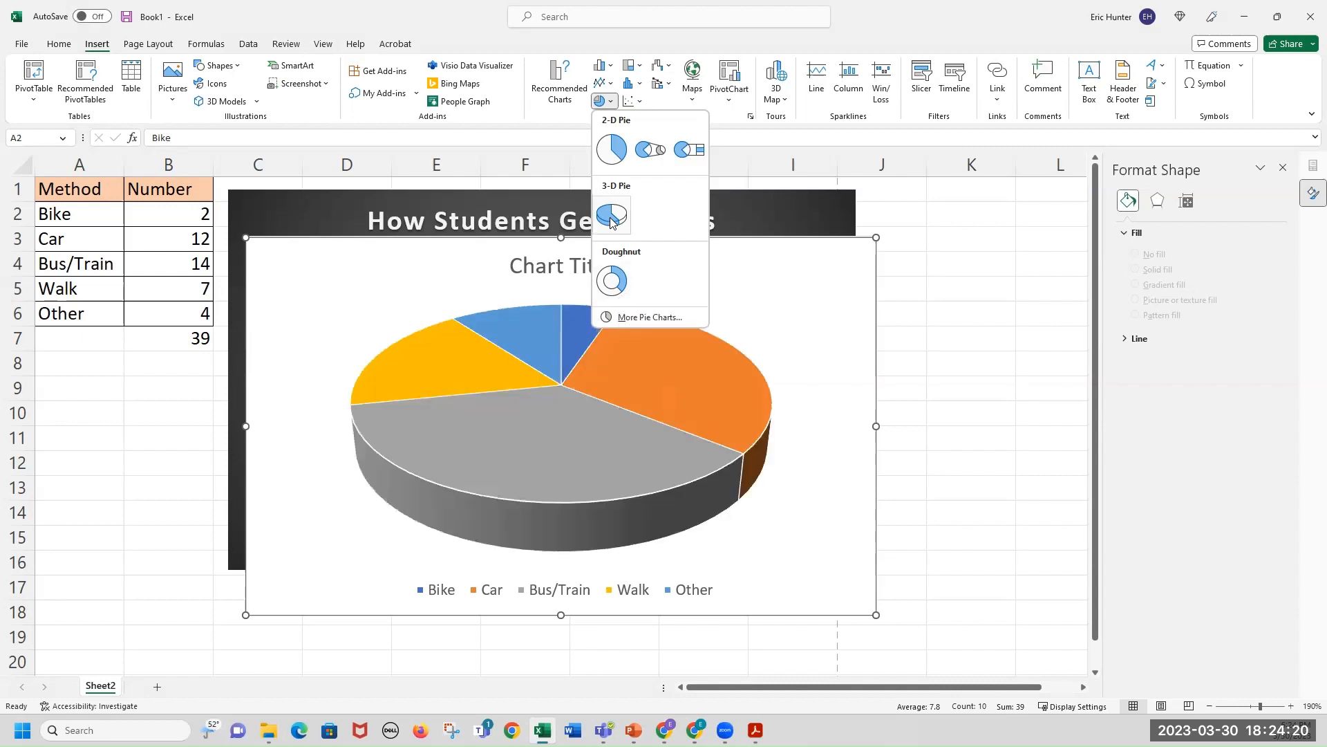
pyautogui.click(615, 159)
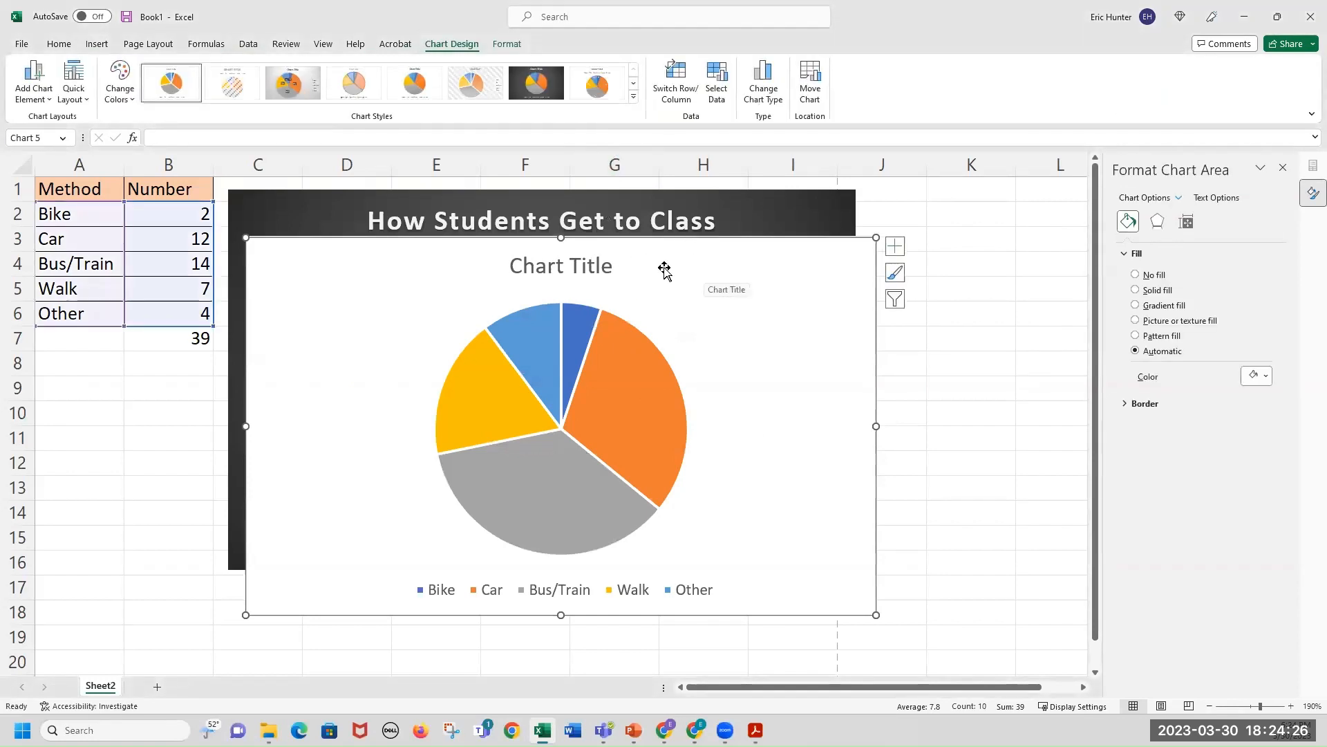
# Rearrange the charts so the pie chart sits beside the data table and the 3-D column chart to its right.
pyautogui.moveTo(743, 288); pyautogui.dragTo(730, 314)
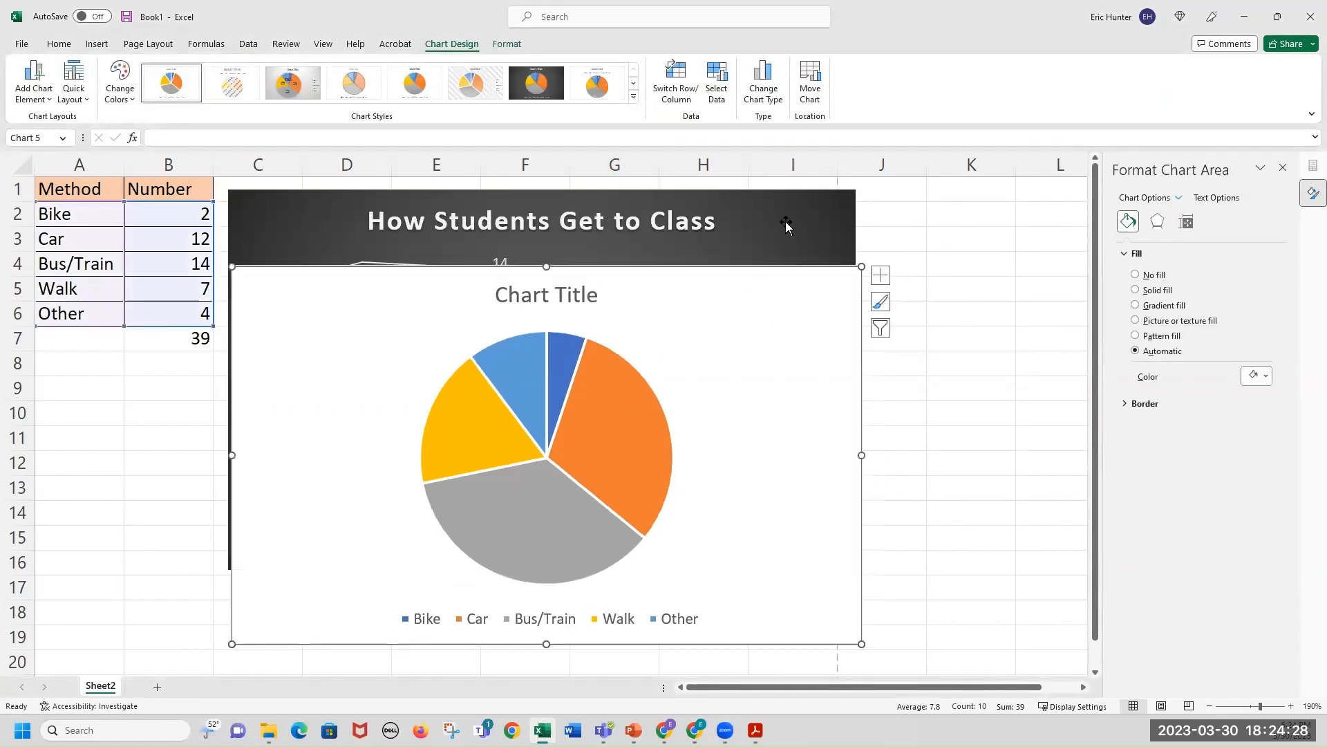
pyautogui.click(821, 227)
pyautogui.moveTo(805, 202); pyautogui.dragTo(1123, 265)
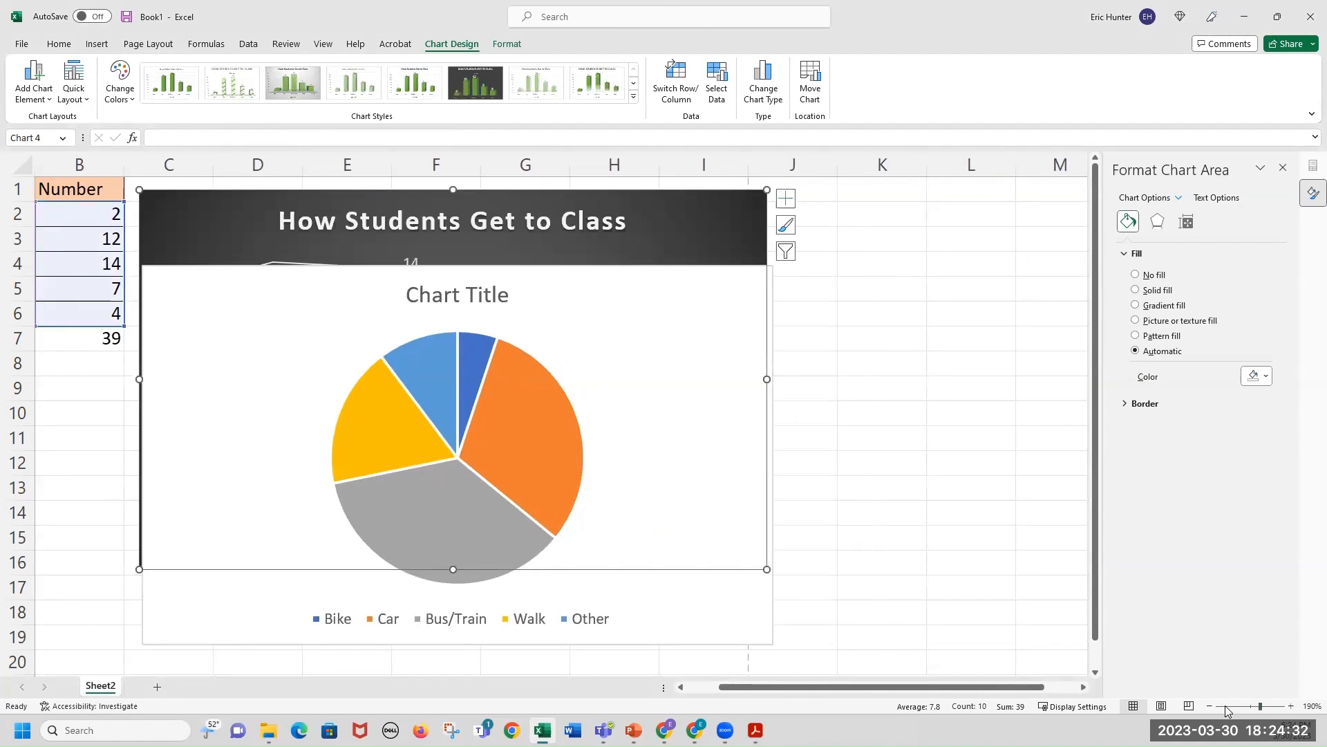
pyautogui.keyDown('ctrl'); pyautogui.scroll(-4, 537, 447); pyautogui.keyUp('ctrl')
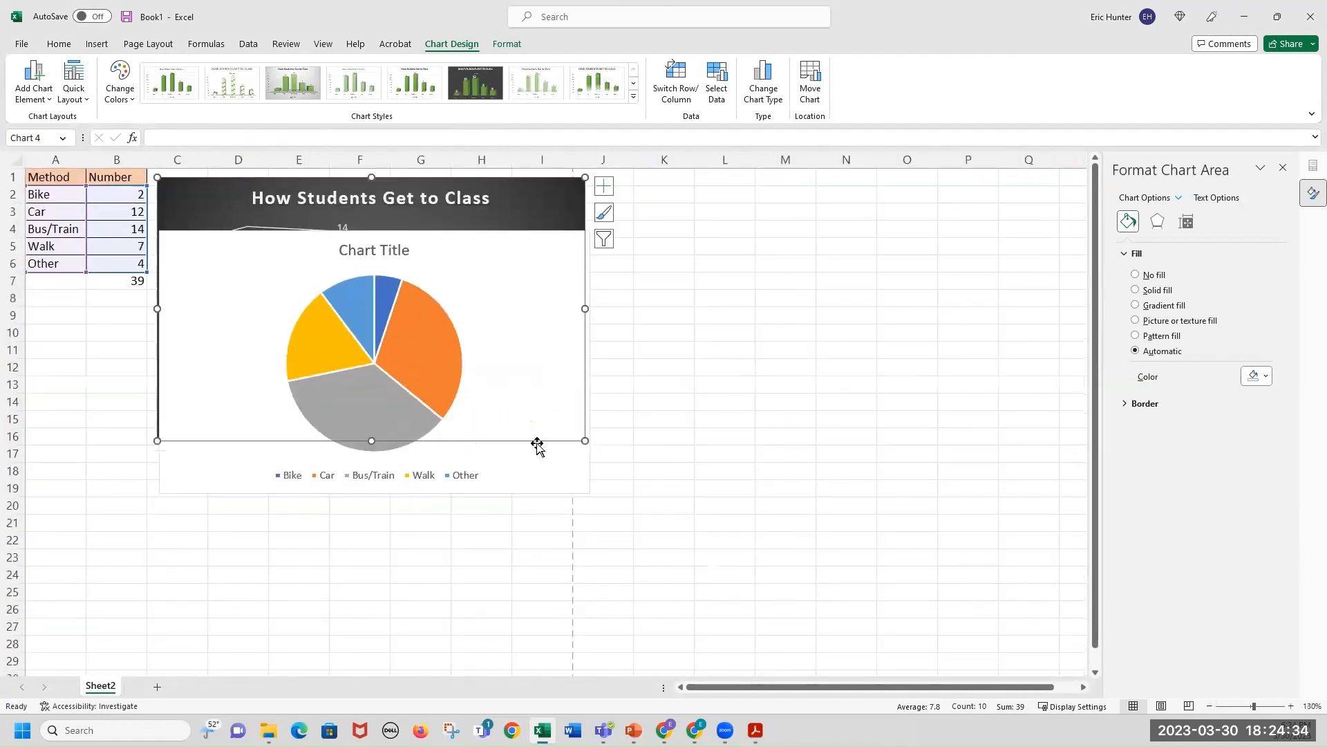
pyautogui.moveTo(532, 197); pyautogui.dragTo(989, 203)
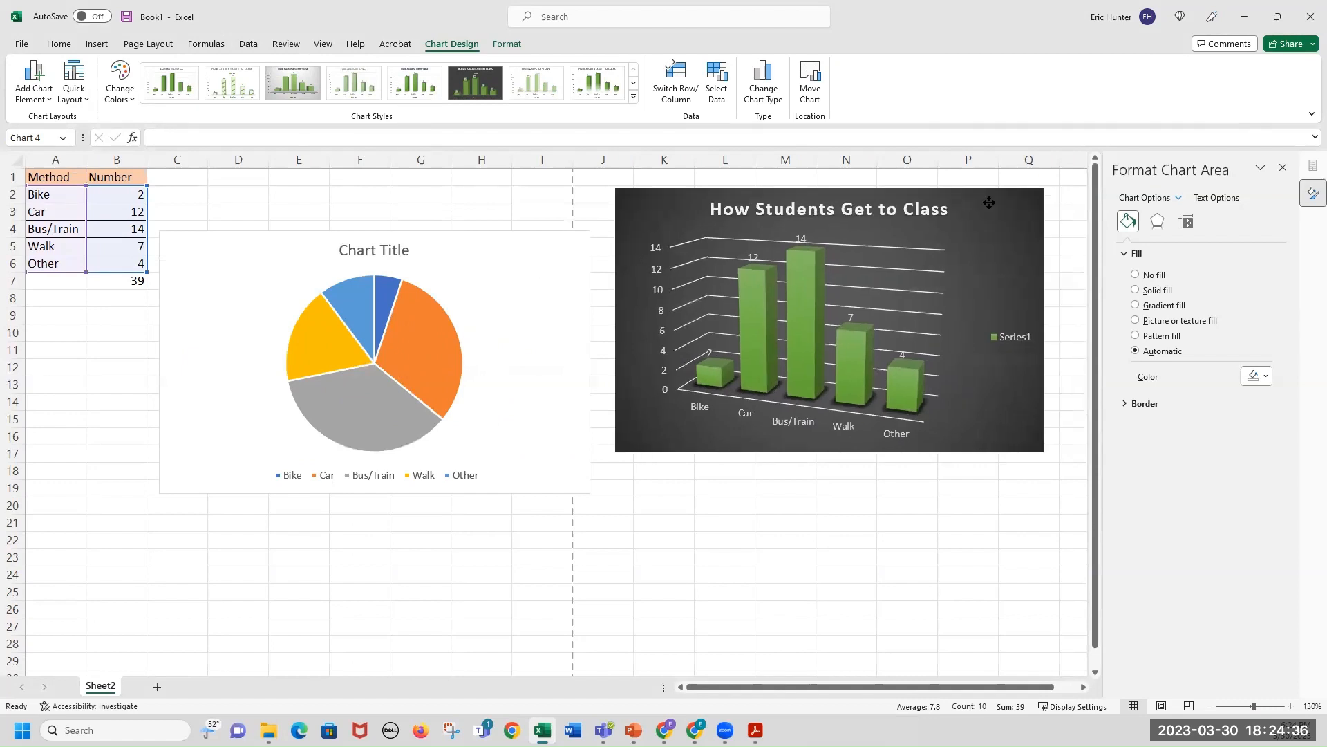
pyautogui.moveTo(533, 252); pyautogui.dragTo(526, 195)
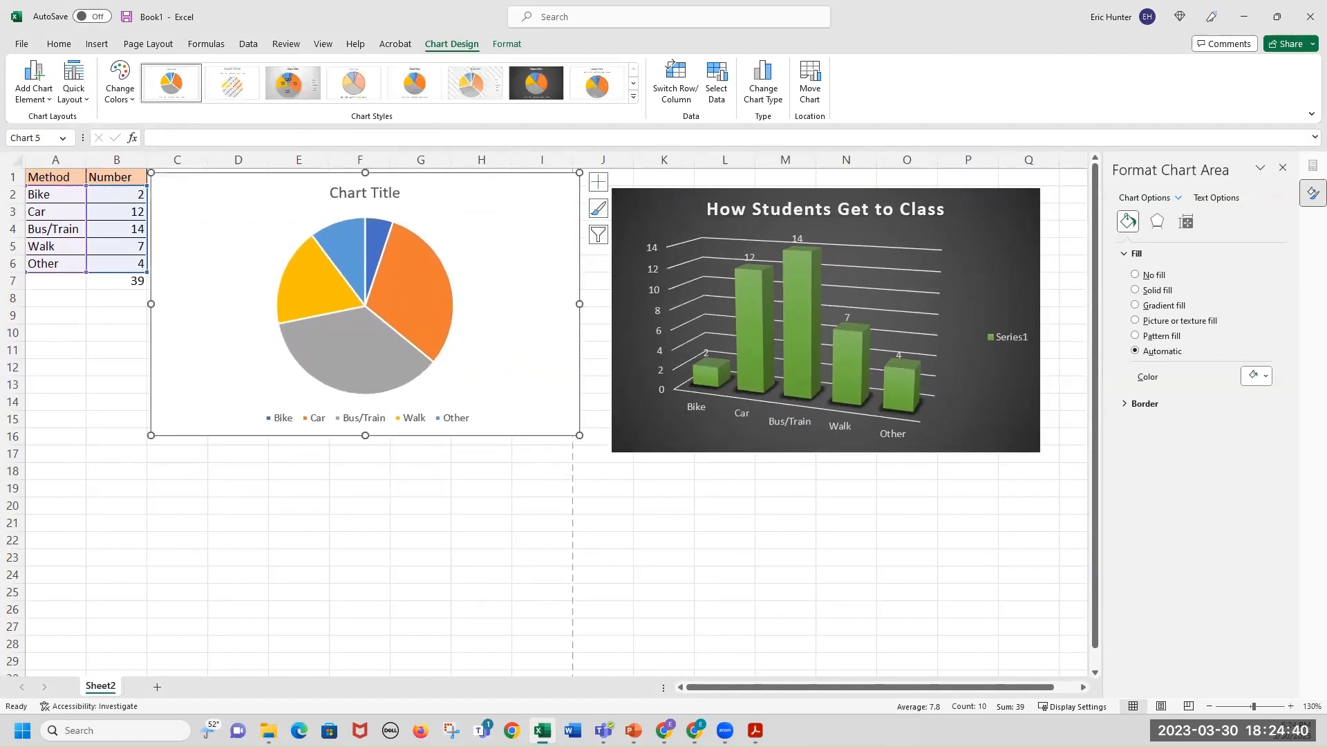
# Zoom in and open the reference PDF to examine the target pie chart.
pyautogui.click(1291, 706)
pyautogui.click(1290, 705)
pyautogui.click(1291, 706)
pyautogui.click(1291, 706)
pyautogui.click(1290, 706)
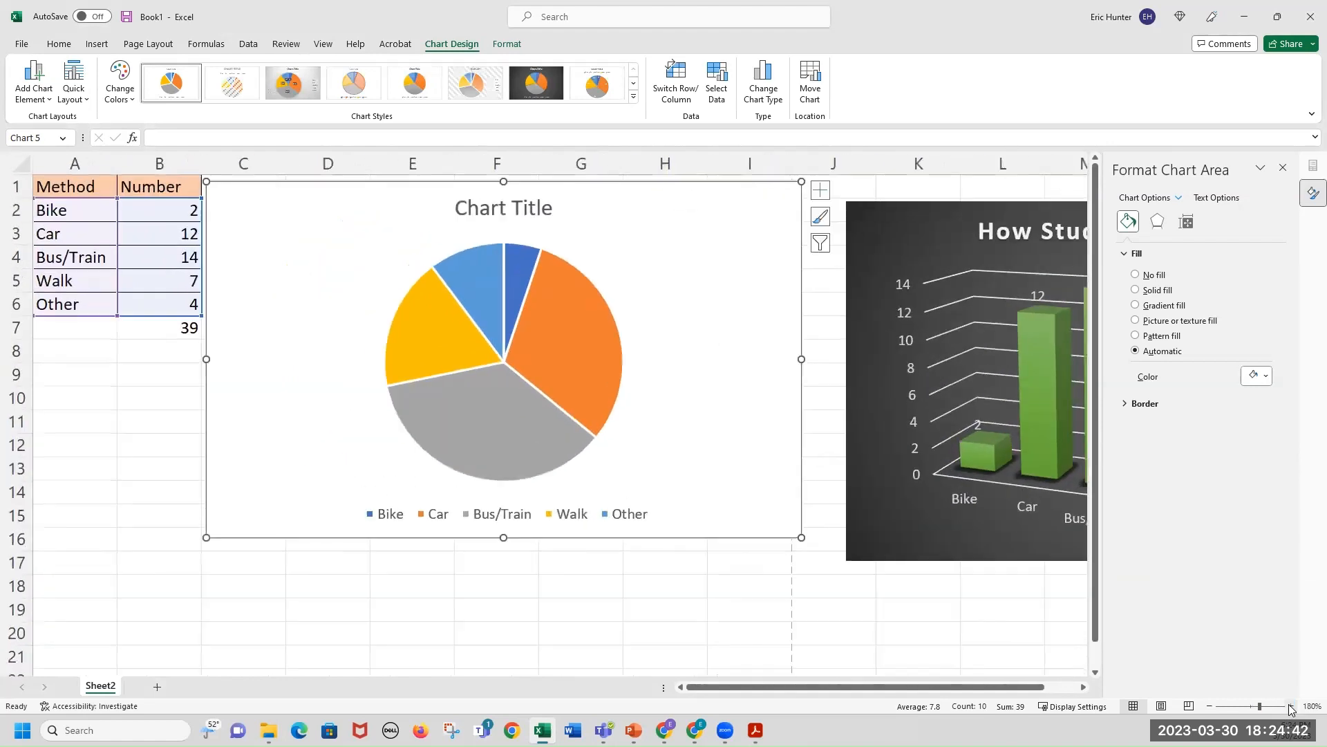
pyautogui.click(1291, 706)
pyautogui.click(1291, 705)
pyautogui.click(1291, 706)
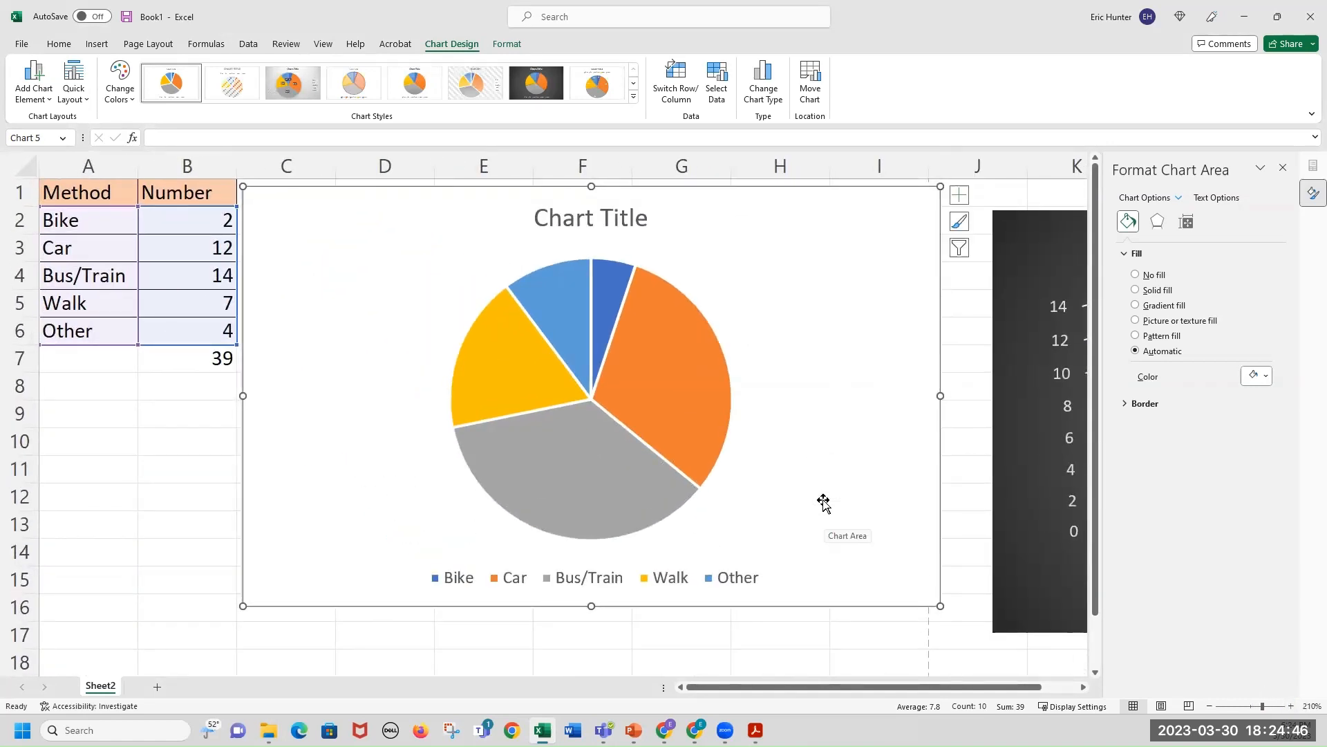
pyautogui.click(755, 730)
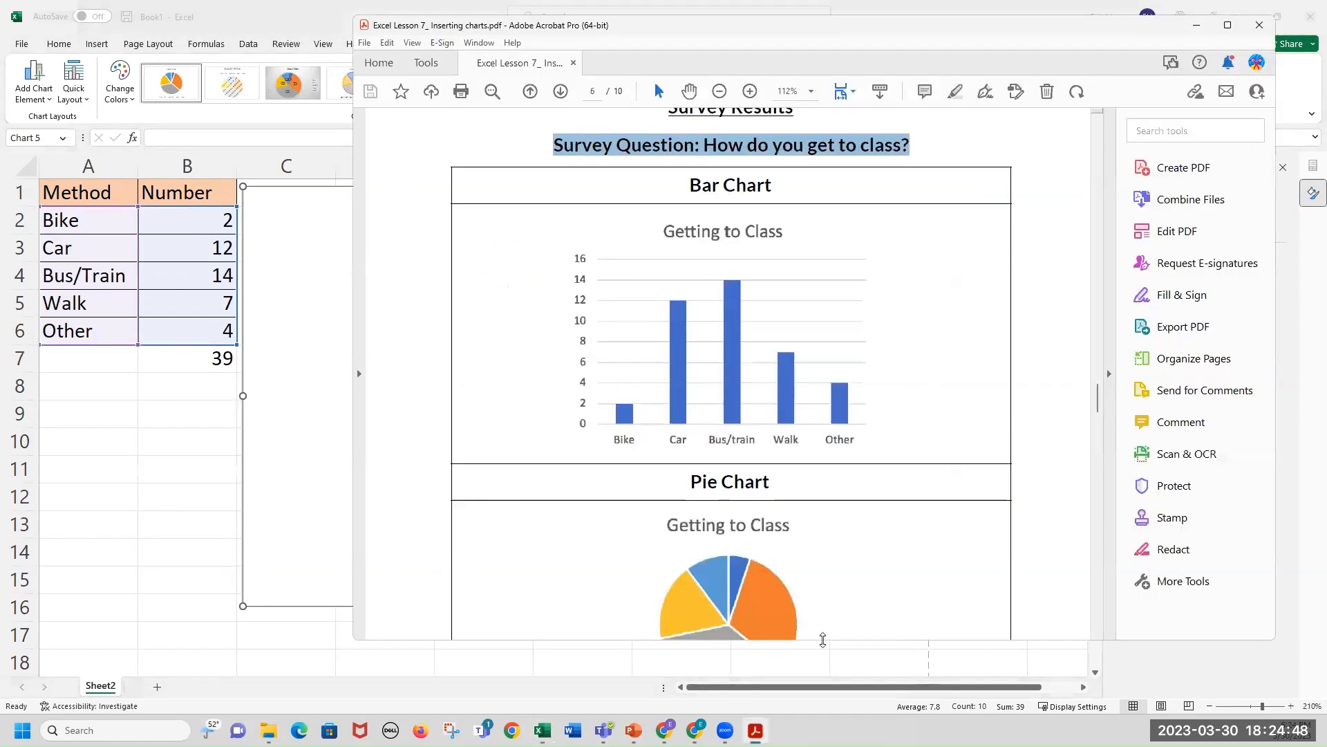
pyautogui.scroll(-2, 941, 551)
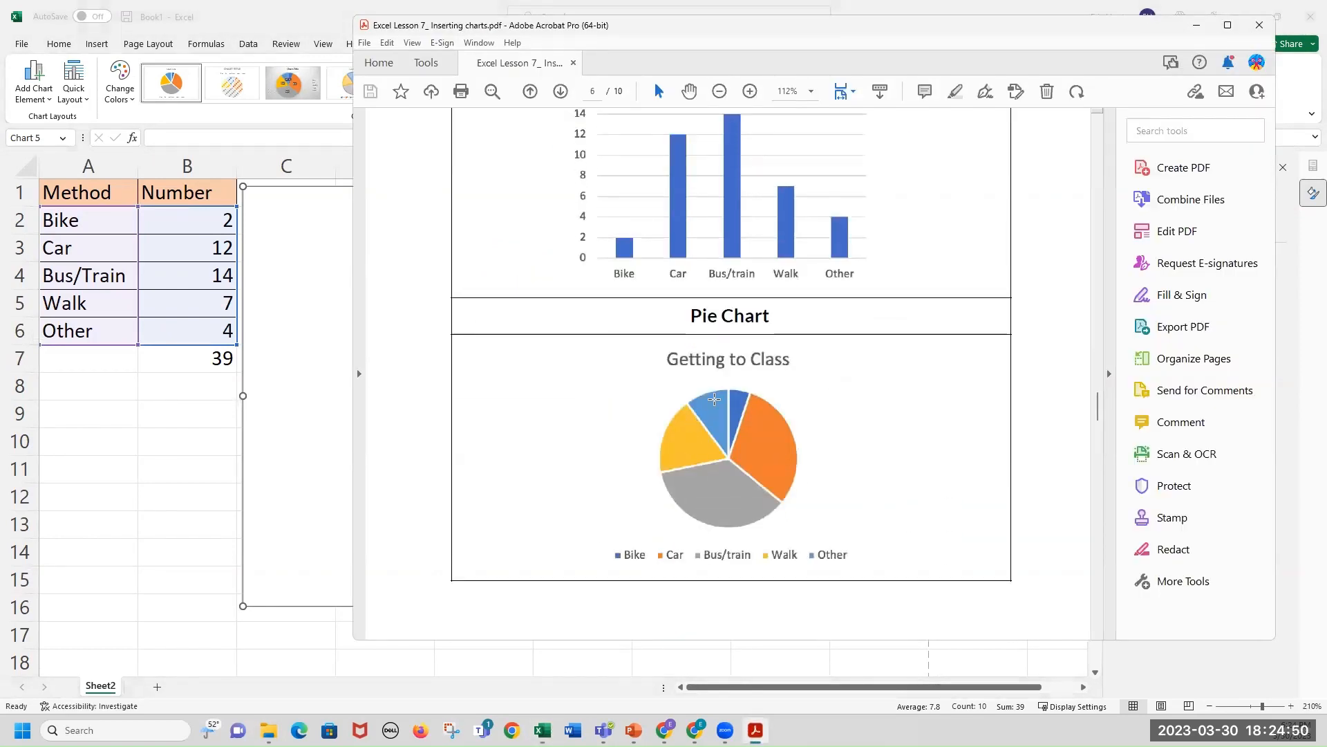
pyautogui.click(1200, 24)
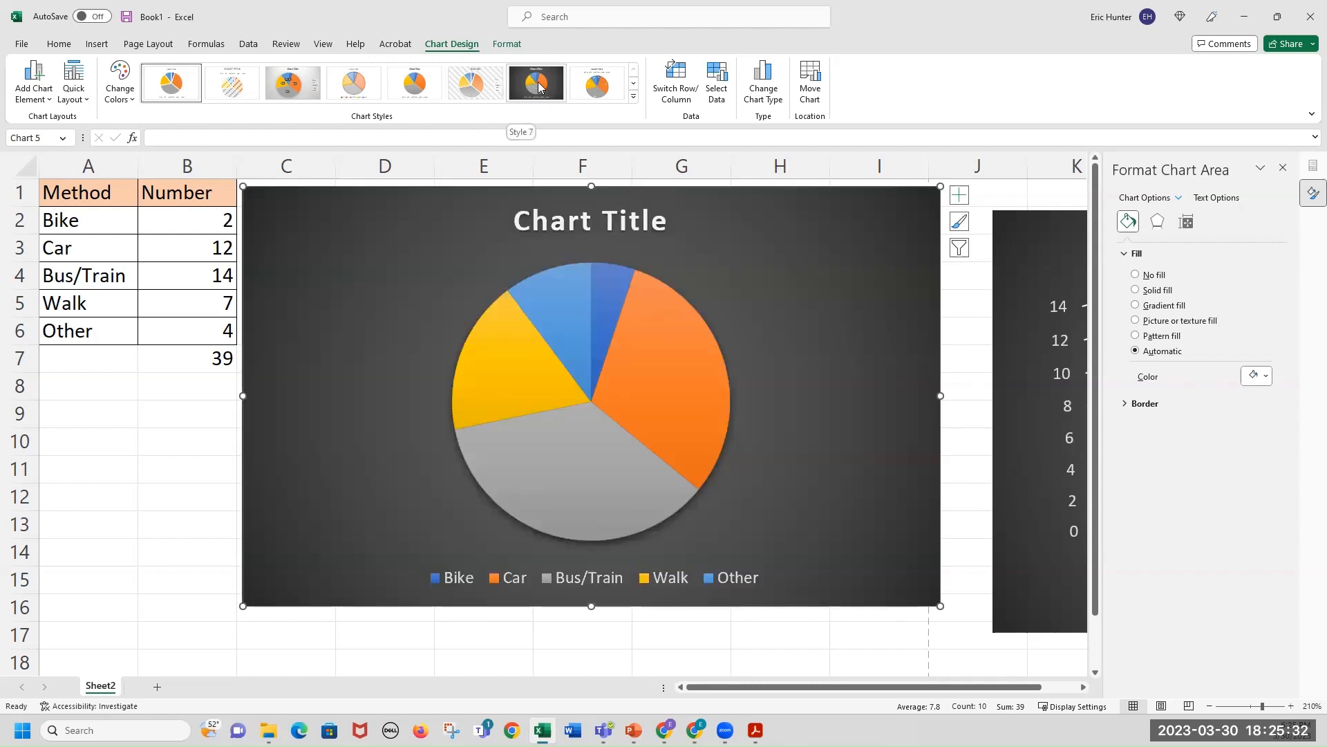
# Apply the dark chart Style 7 to the pie chart and Quick Layout 1 with category and percentage labels.
pyautogui.click(634, 97)
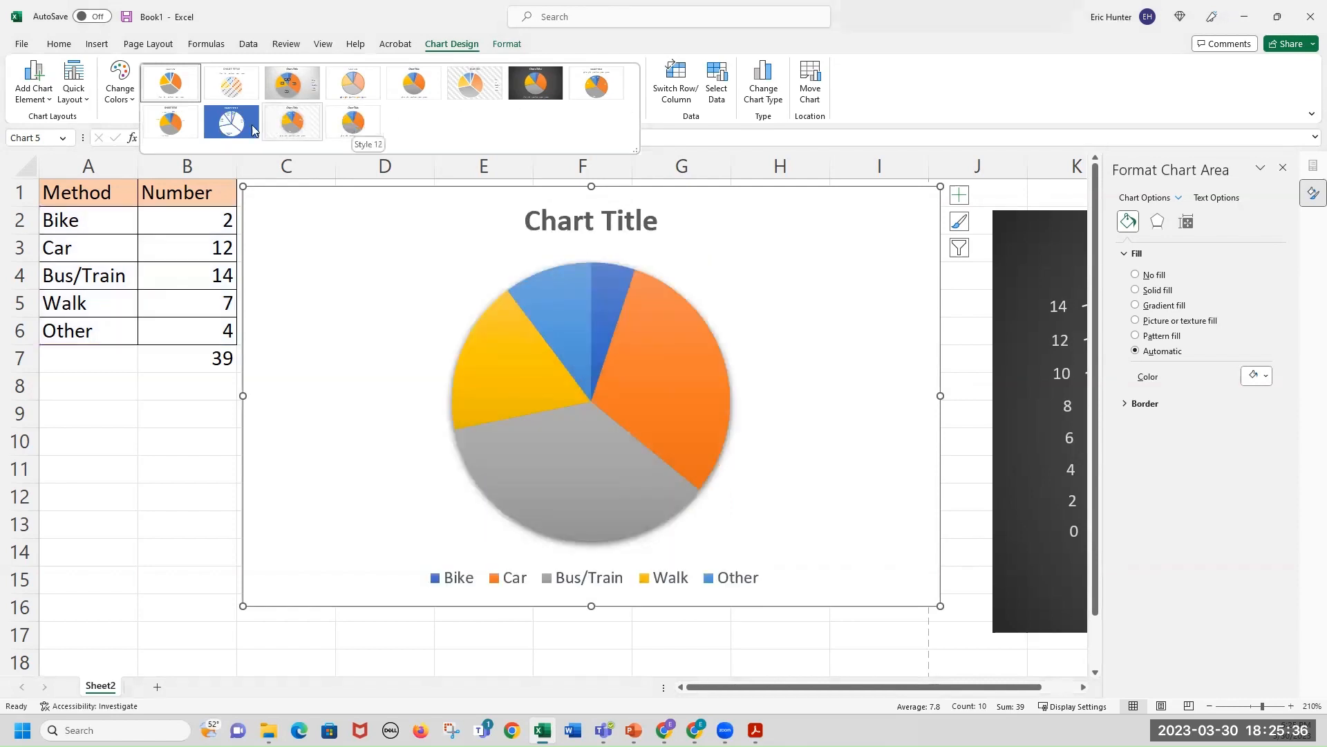
pyautogui.click(559, 83)
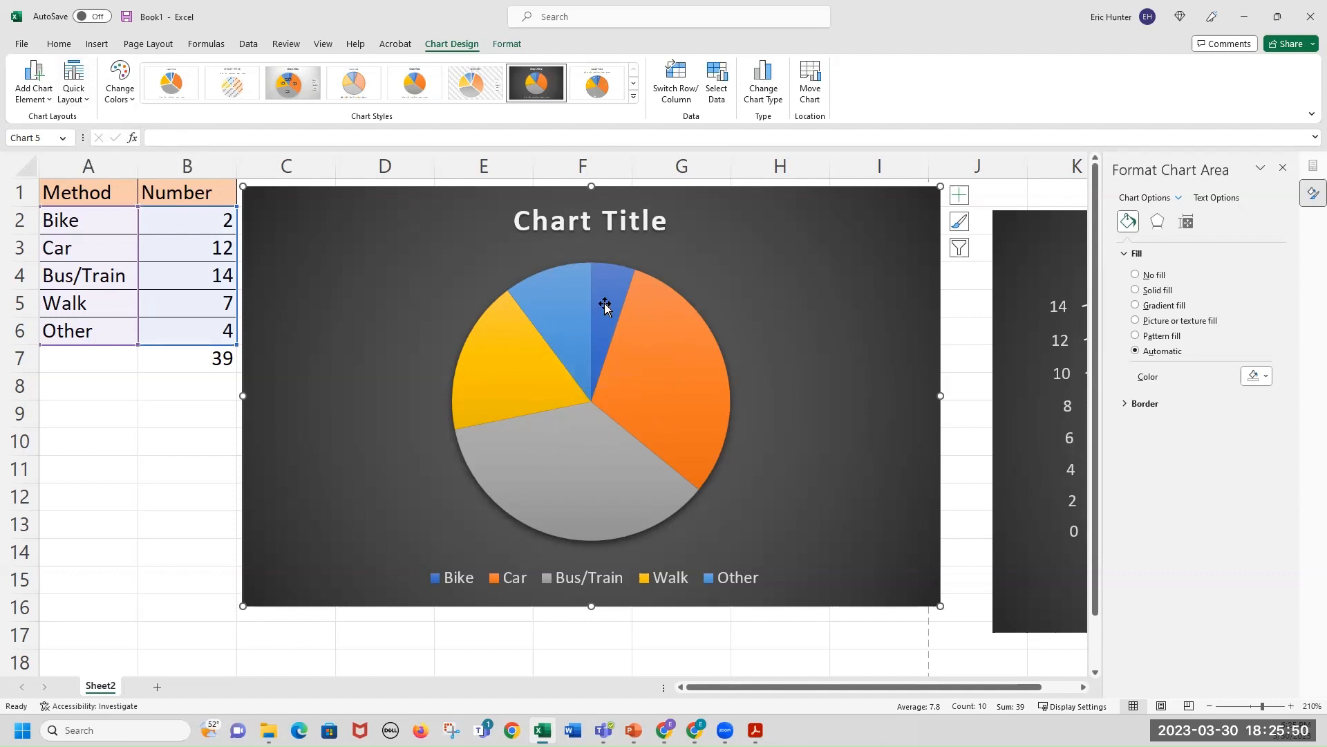
pyautogui.click(83, 97)
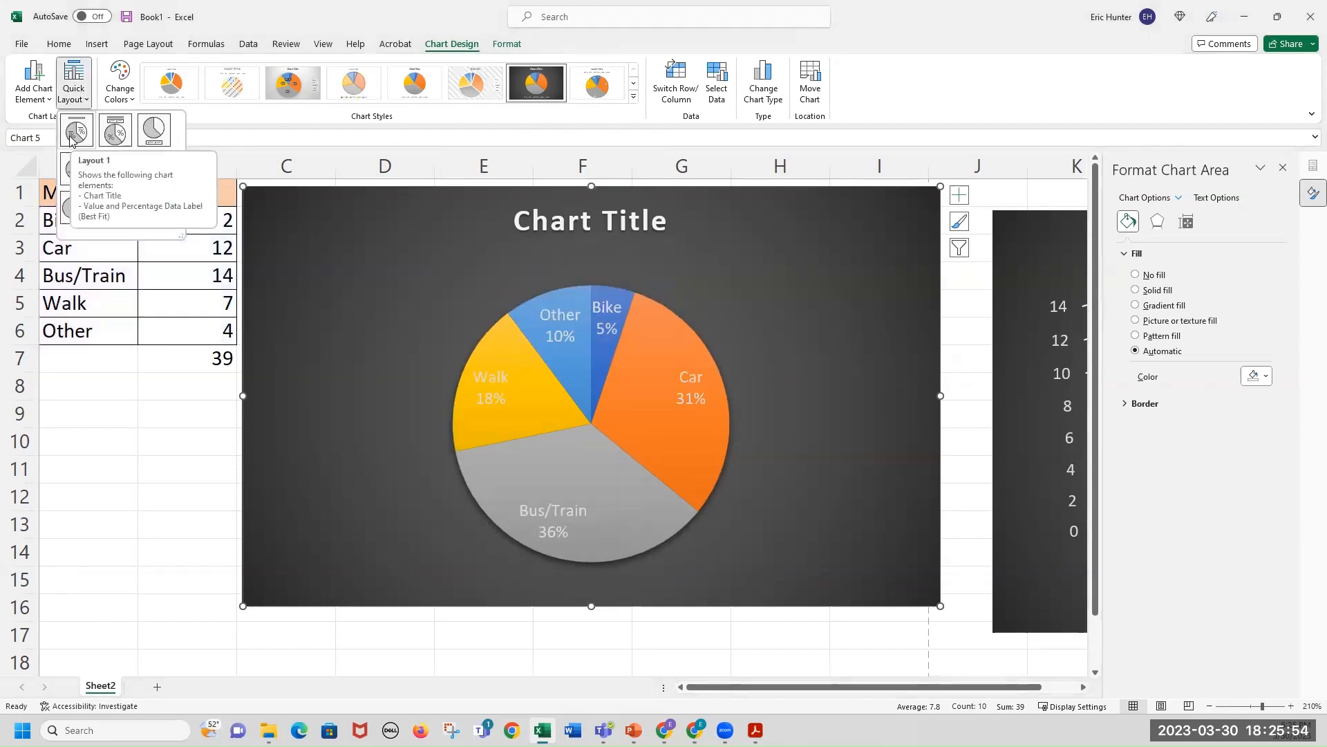
pyautogui.click(72, 137)
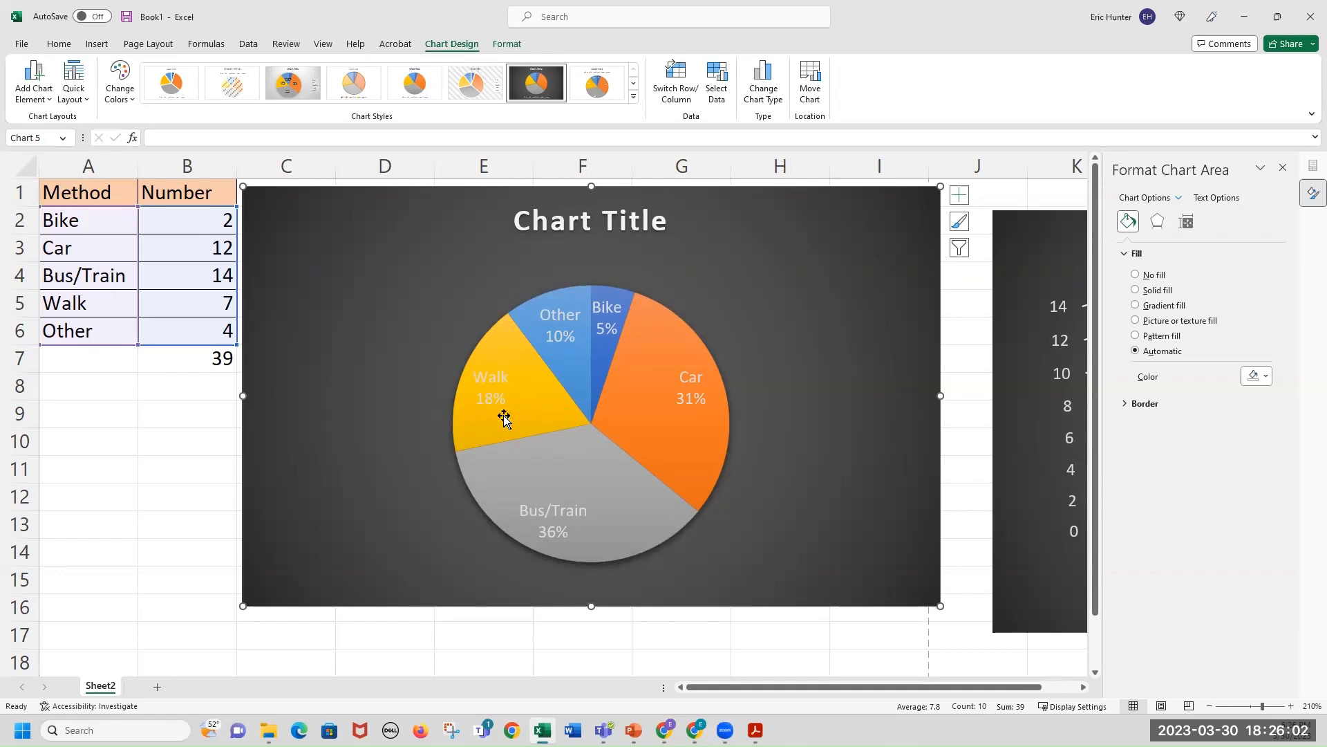
# Set the pie chart's data label text fill to Black, Text 1, Lighter 5%.
pyautogui.click(495, 381)
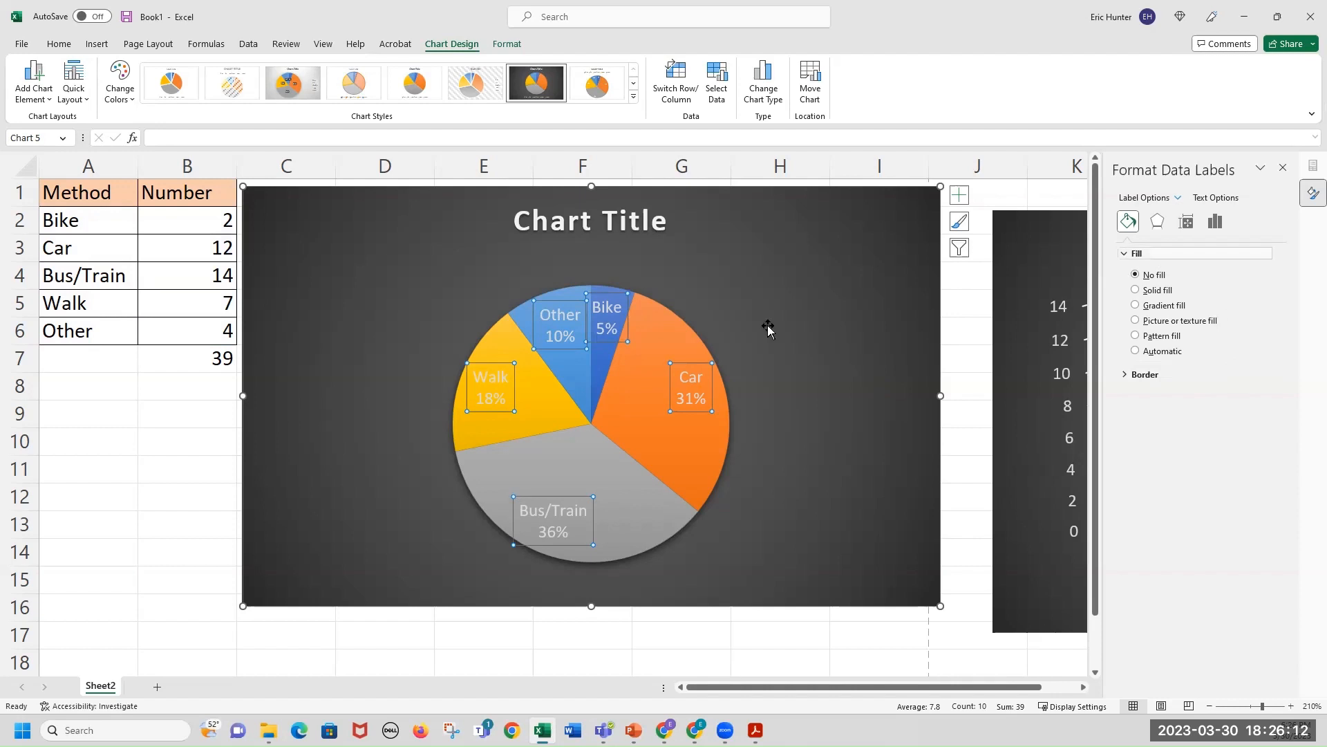
pyautogui.click(510, 44)
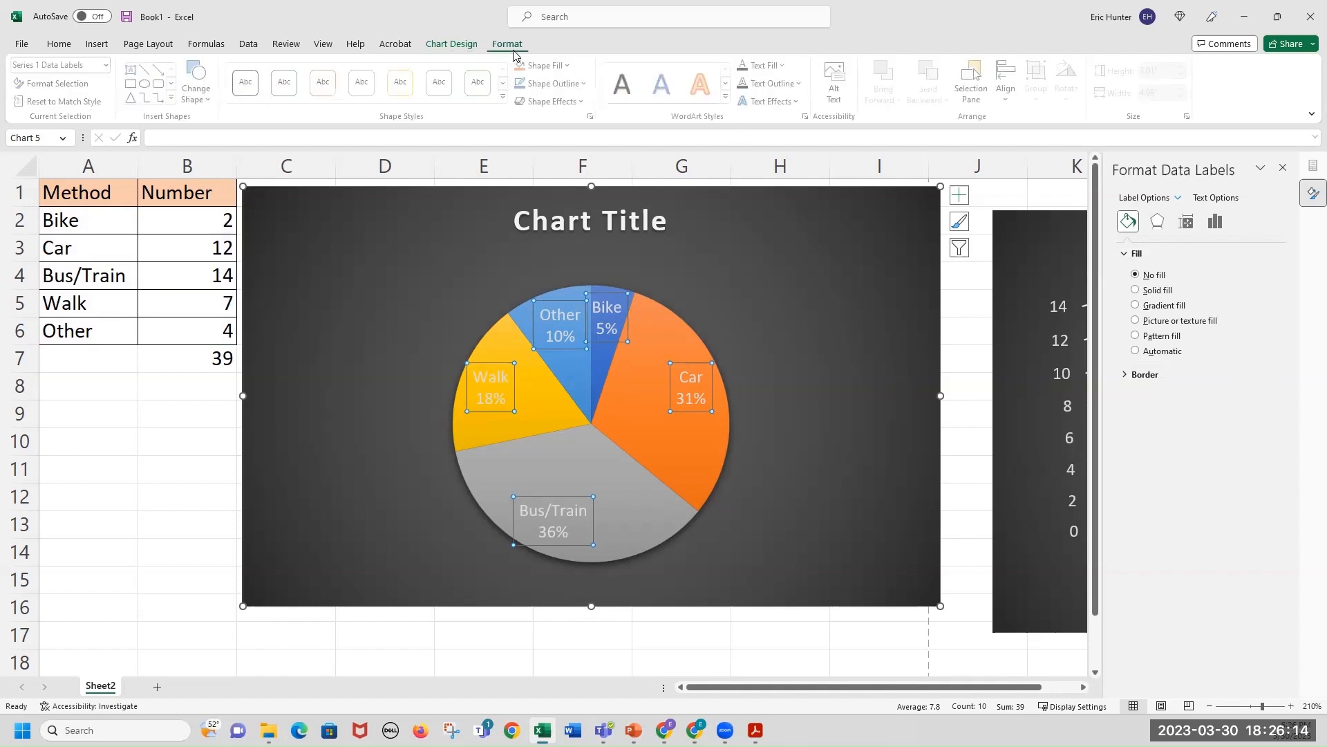
pyautogui.click(629, 100)
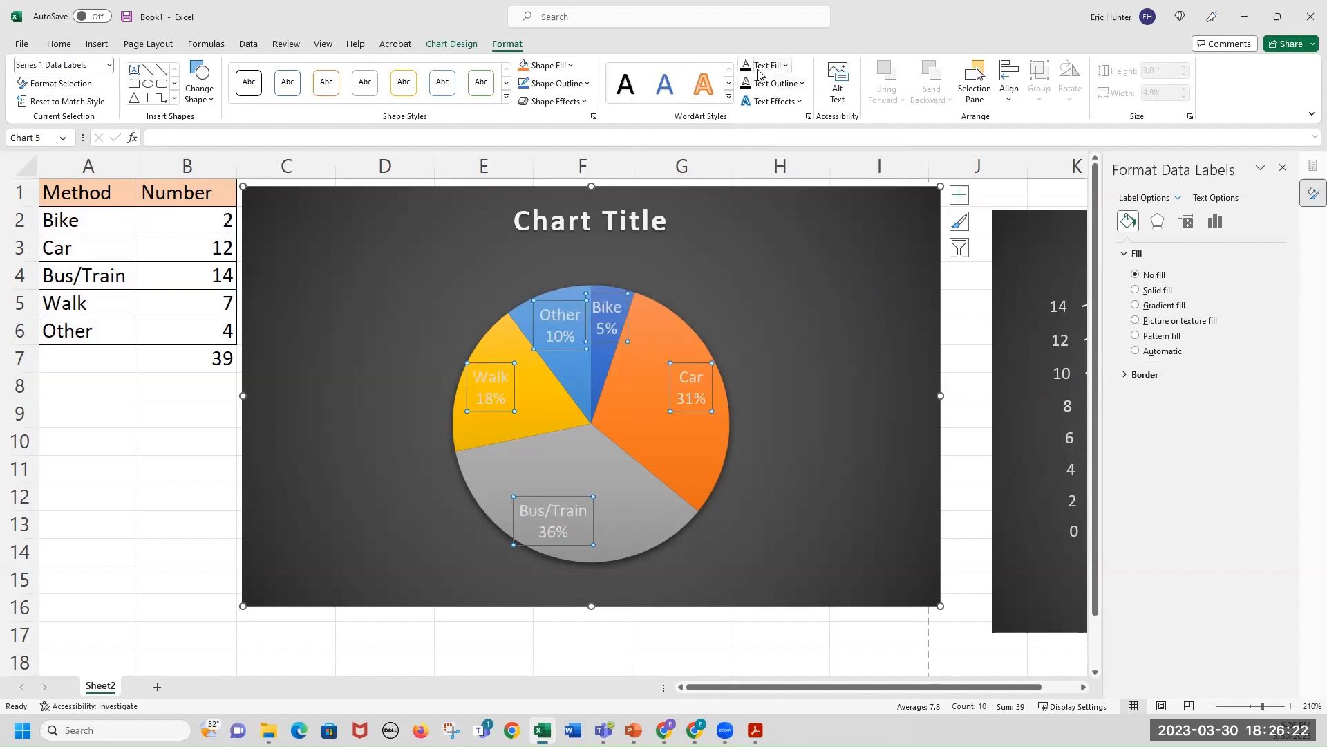
pyautogui.click(786, 66)
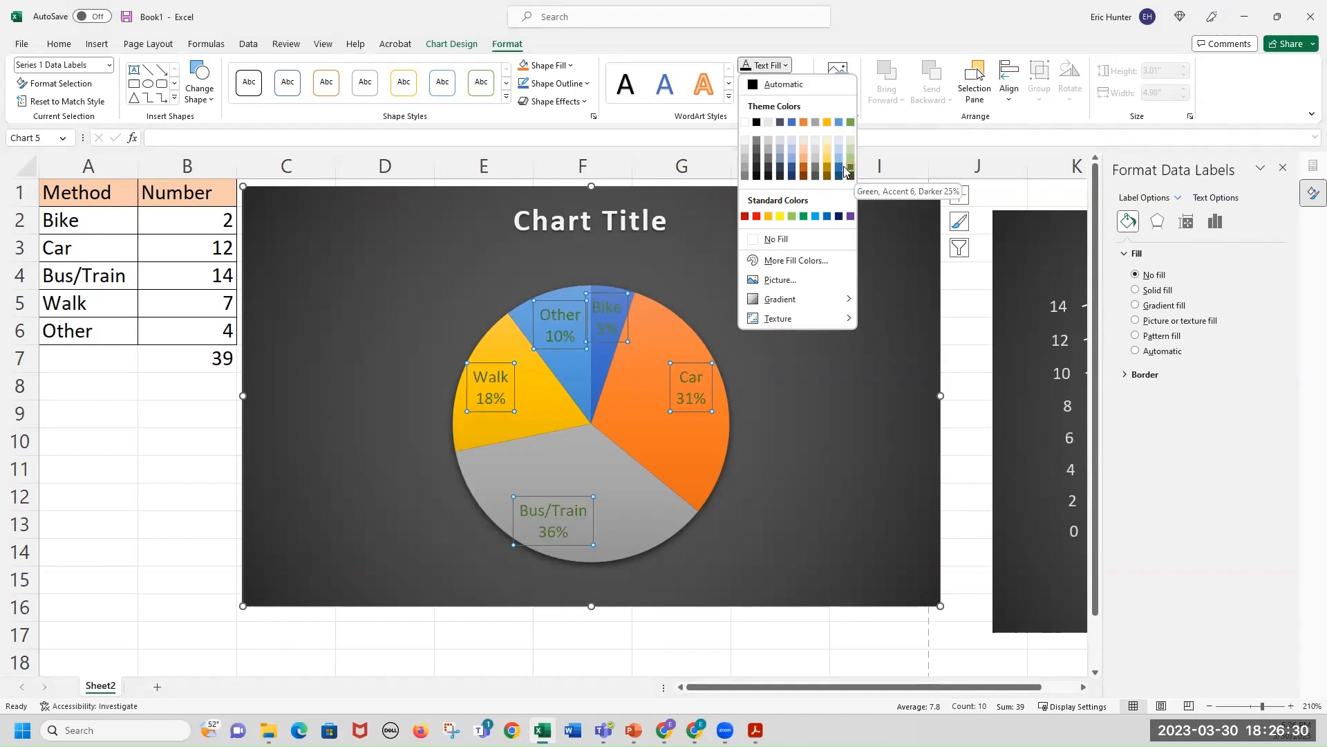
pyautogui.click(756, 180)
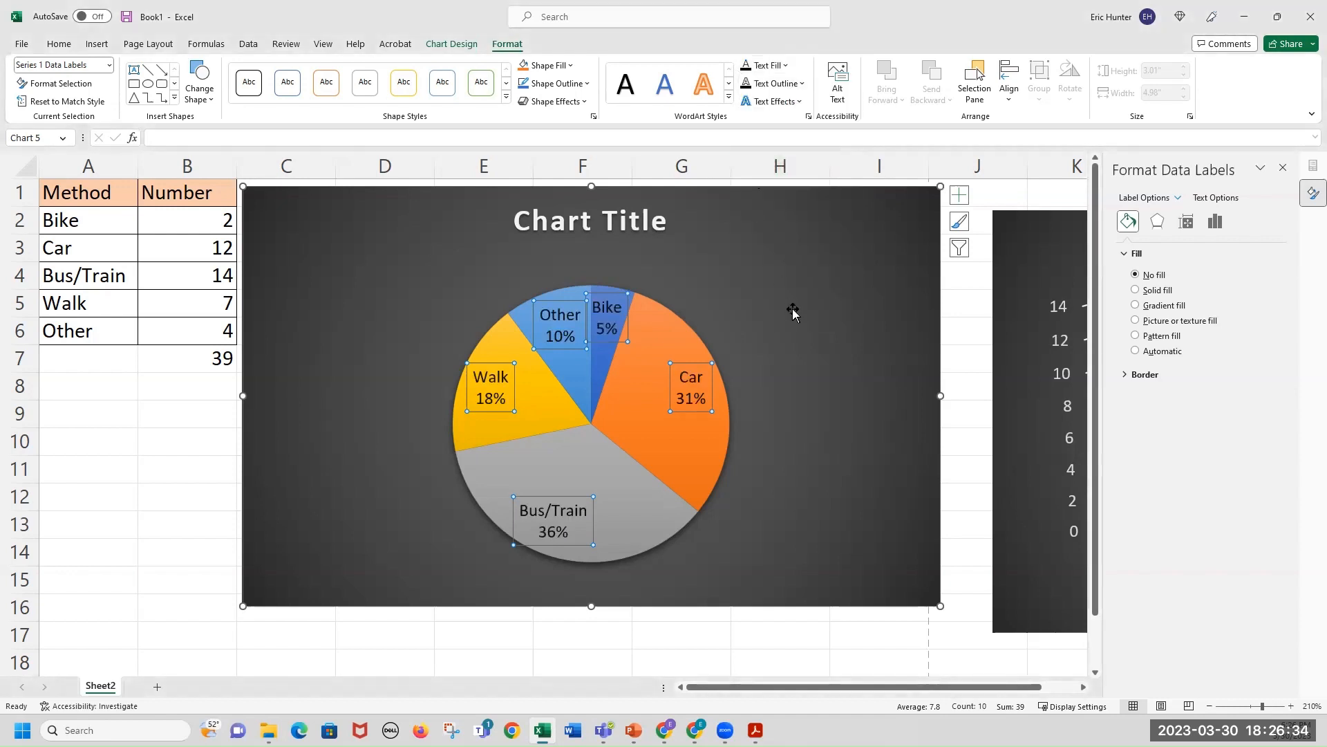
pyautogui.click(791, 305)
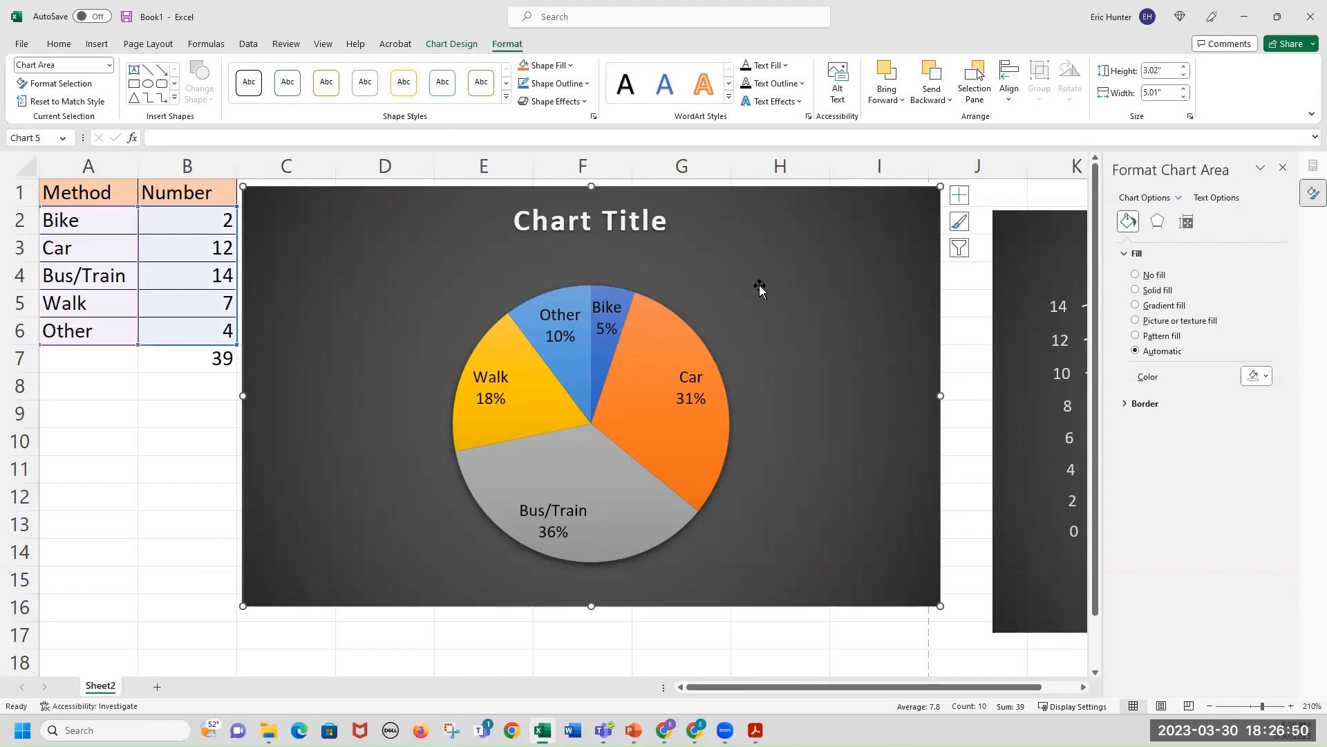
# Change the pie chart's colors to the fourth colorful palette with orange, yellow and green slices.
pyautogui.click(158, 48)
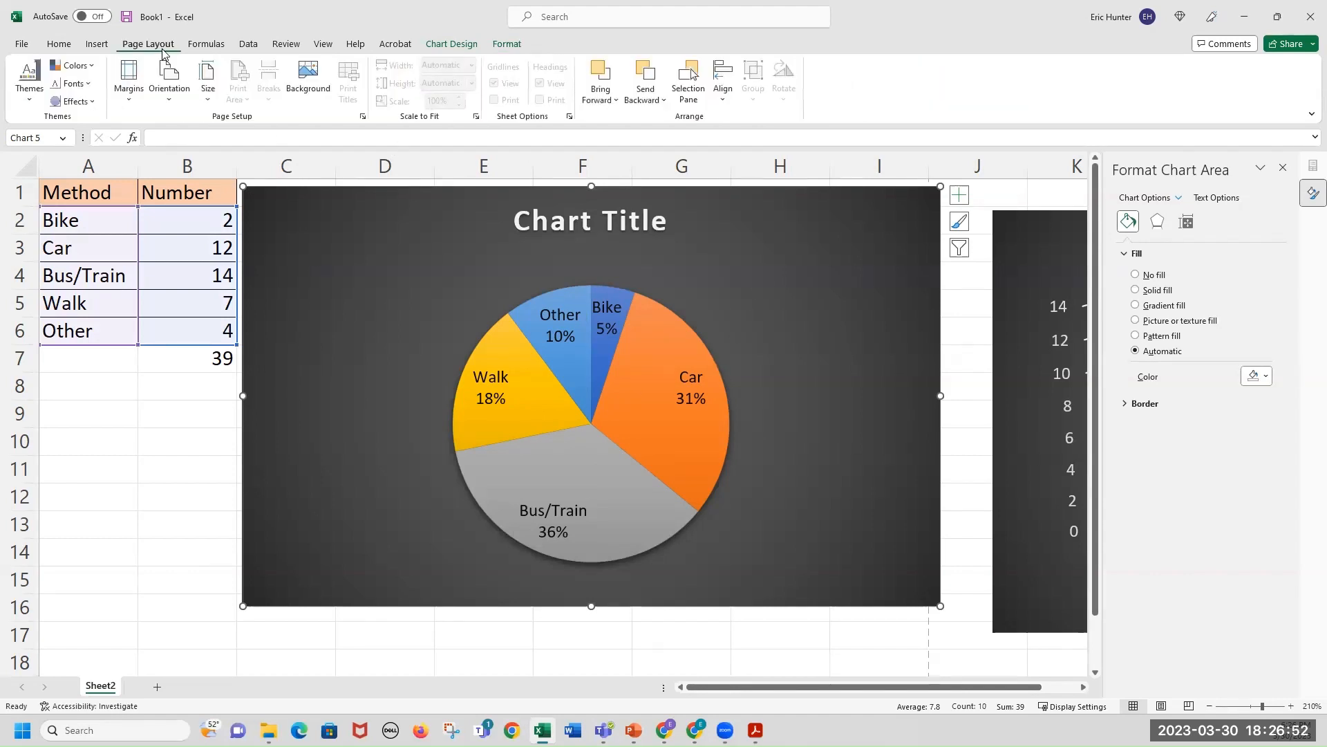
pyautogui.click(452, 45)
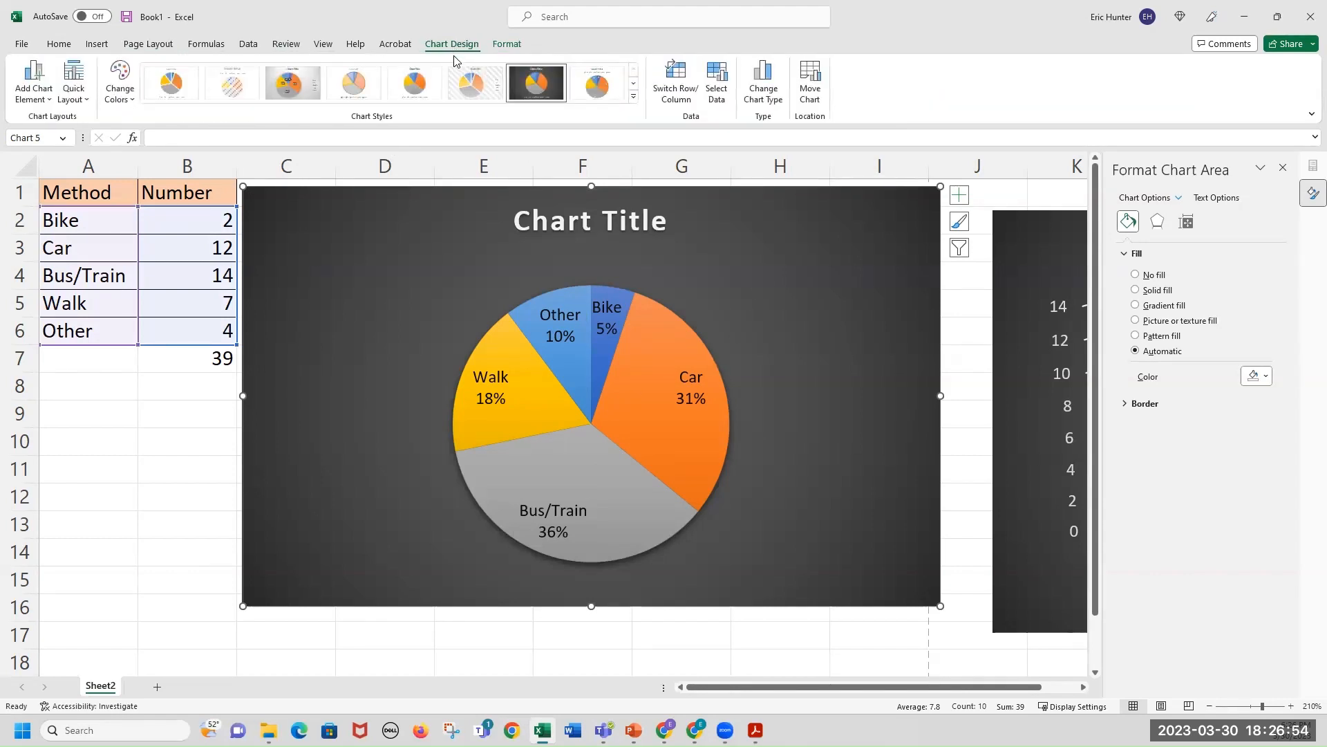
pyautogui.click(123, 98)
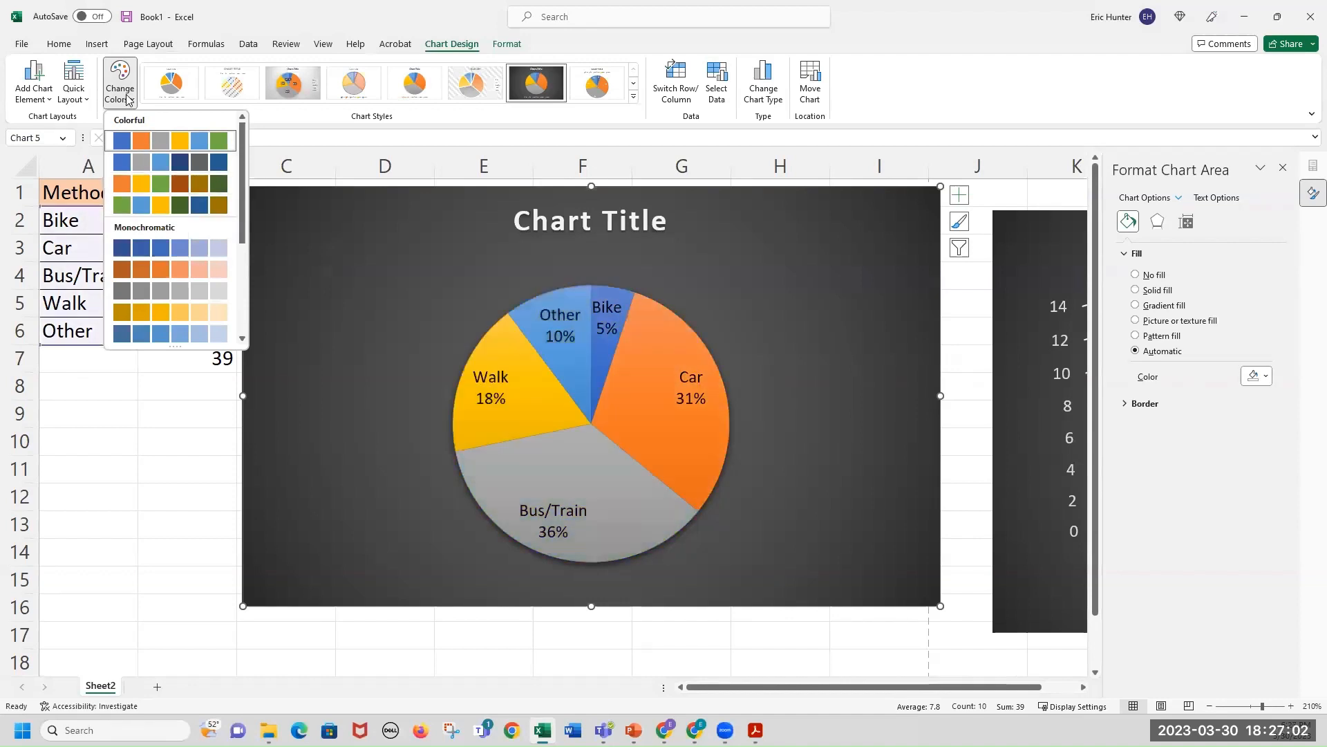
pyautogui.click(127, 99)
pyautogui.click(127, 99)
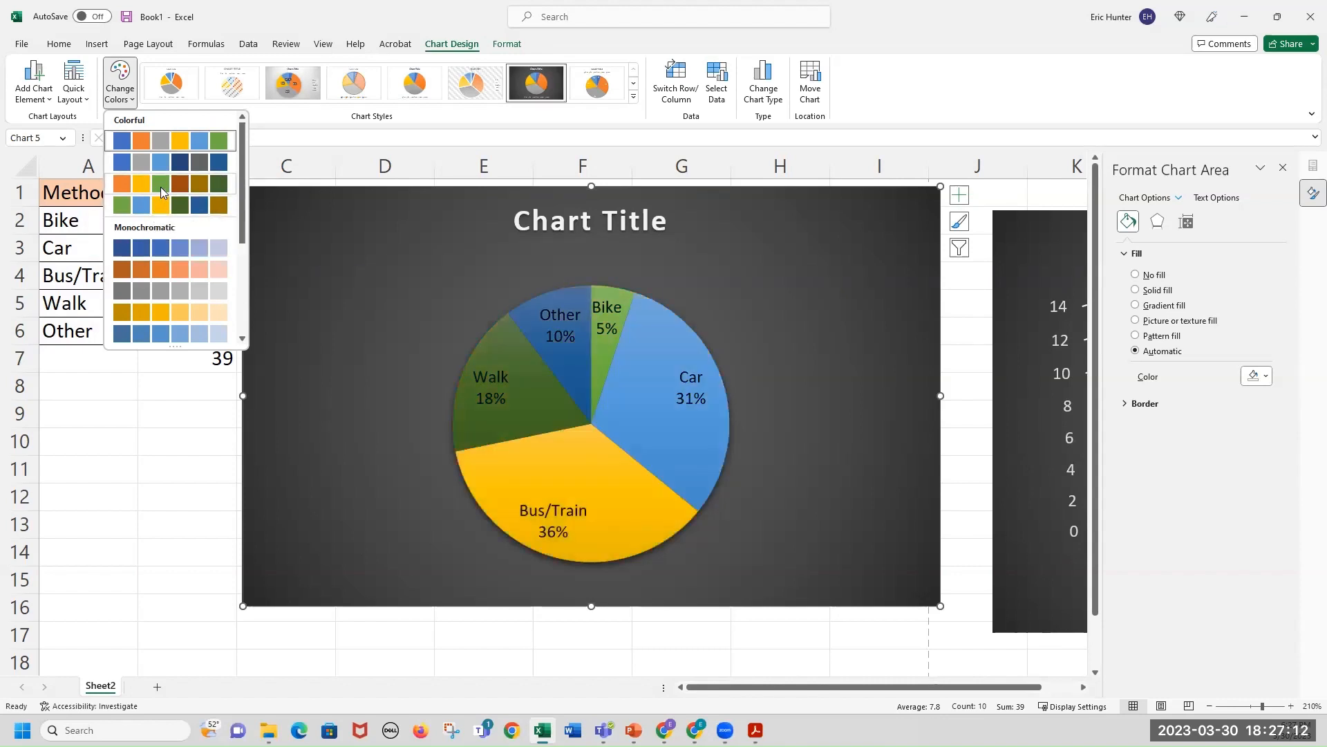
pyautogui.click(160, 184)
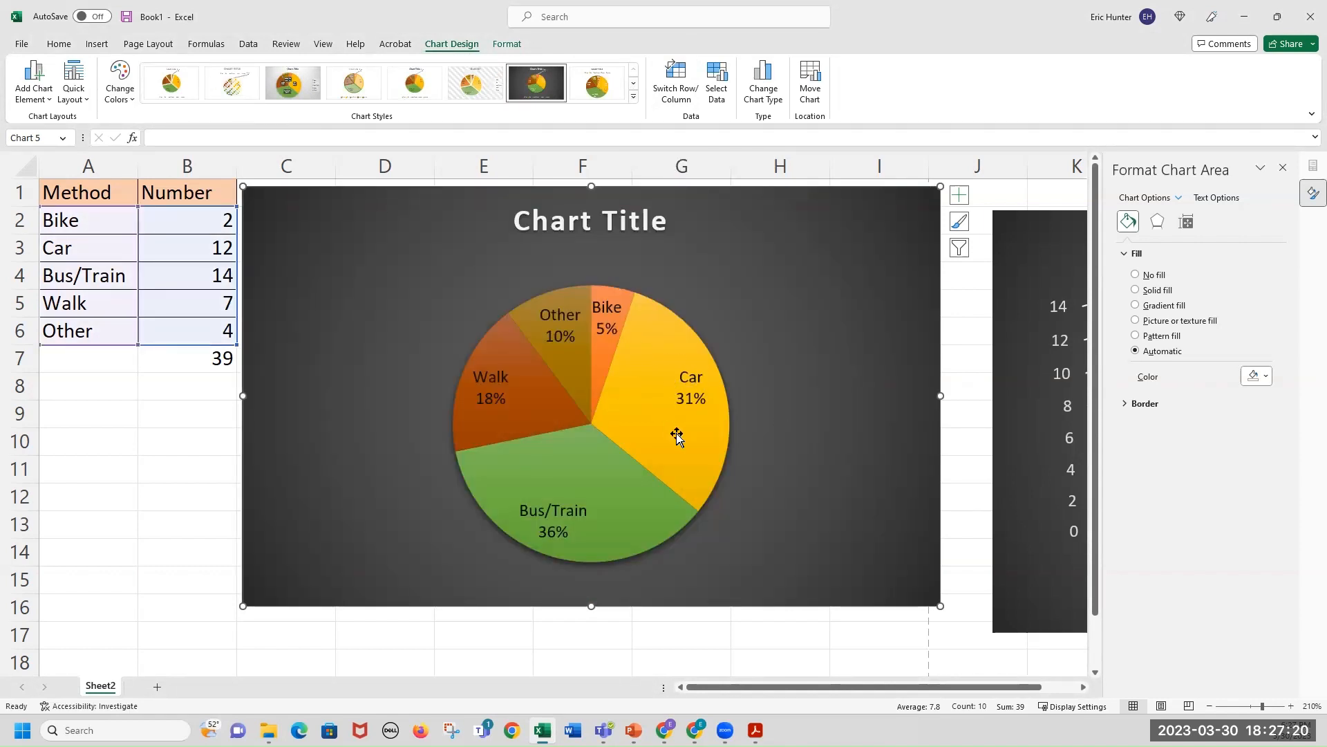
# Change the pie chart to a 3-D Pie.
pyautogui.click(97, 44)
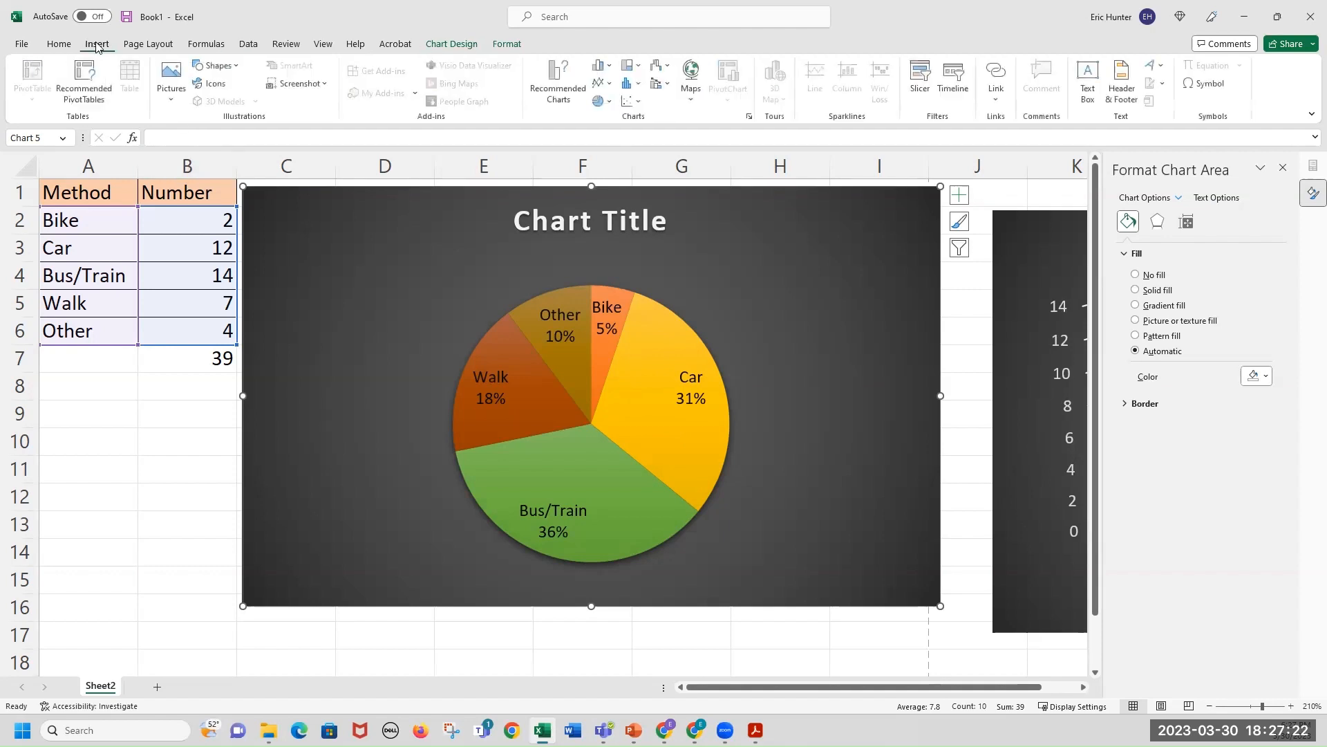
pyautogui.click(612, 102)
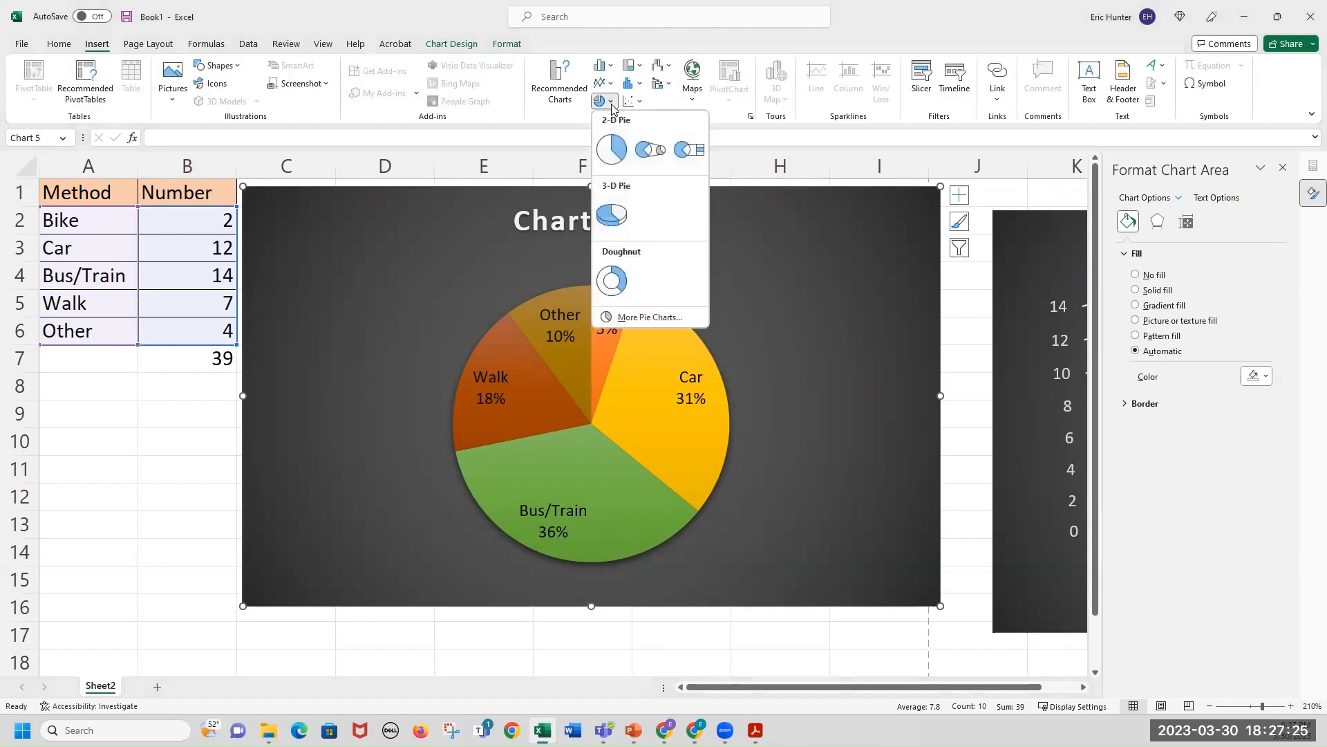
pyautogui.click(611, 215)
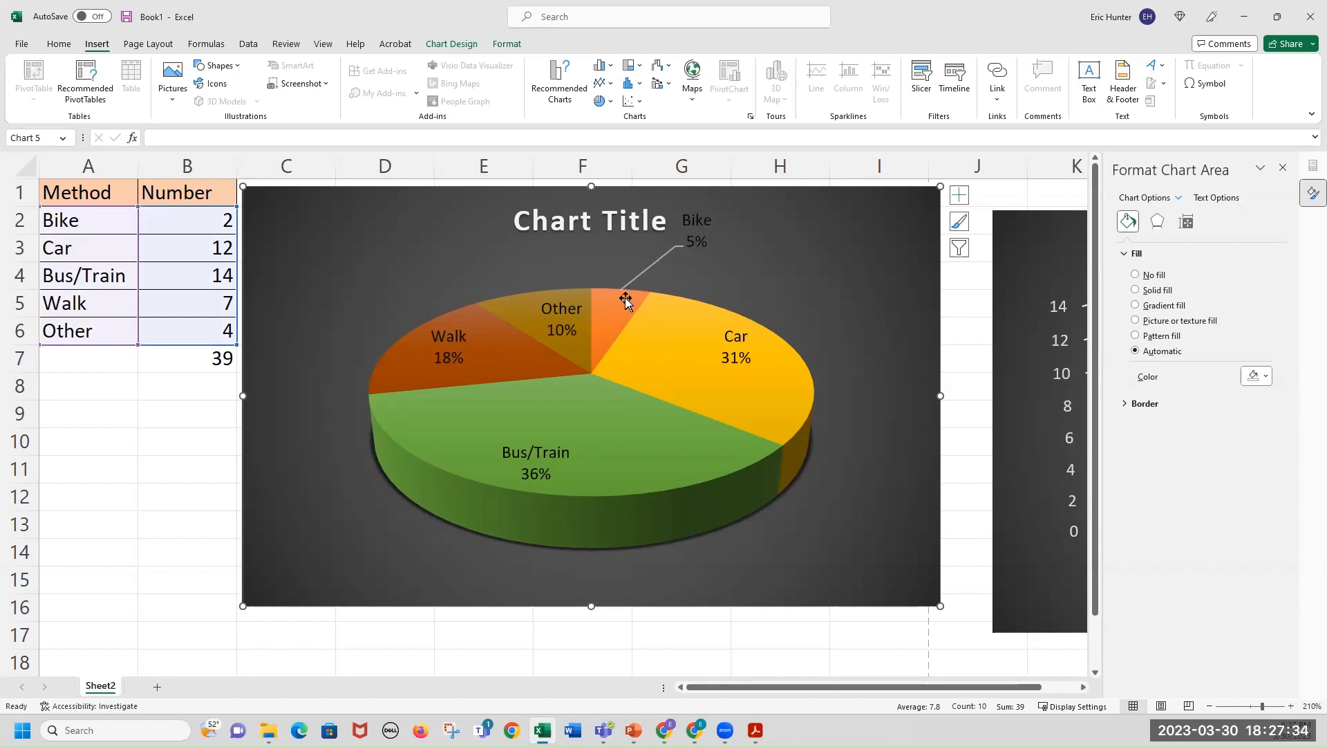
# Try pulling the Car slice out of the 3-D pie, then drag it back in.
pyautogui.click(766, 368)
pyautogui.moveTo(778, 380); pyautogui.dragTo(808, 375)
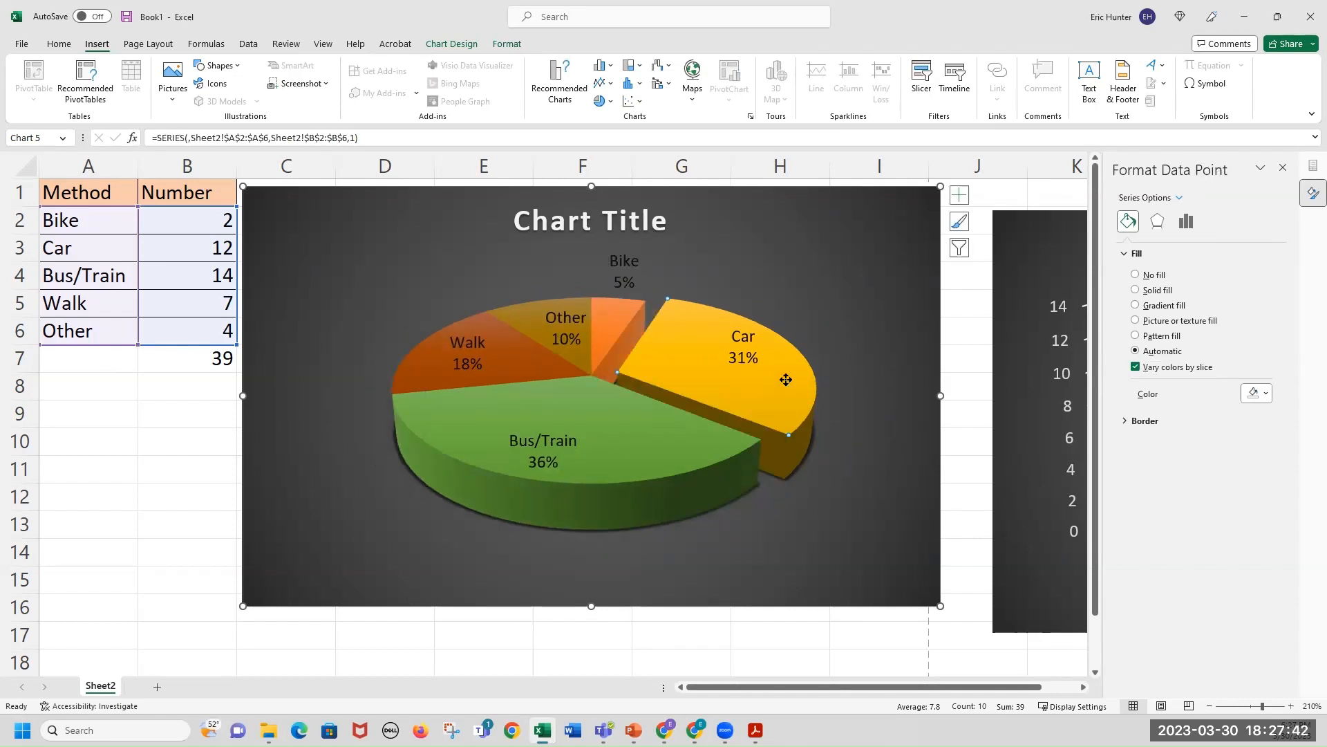
pyautogui.moveTo(786, 380); pyautogui.dragTo(762, 388)
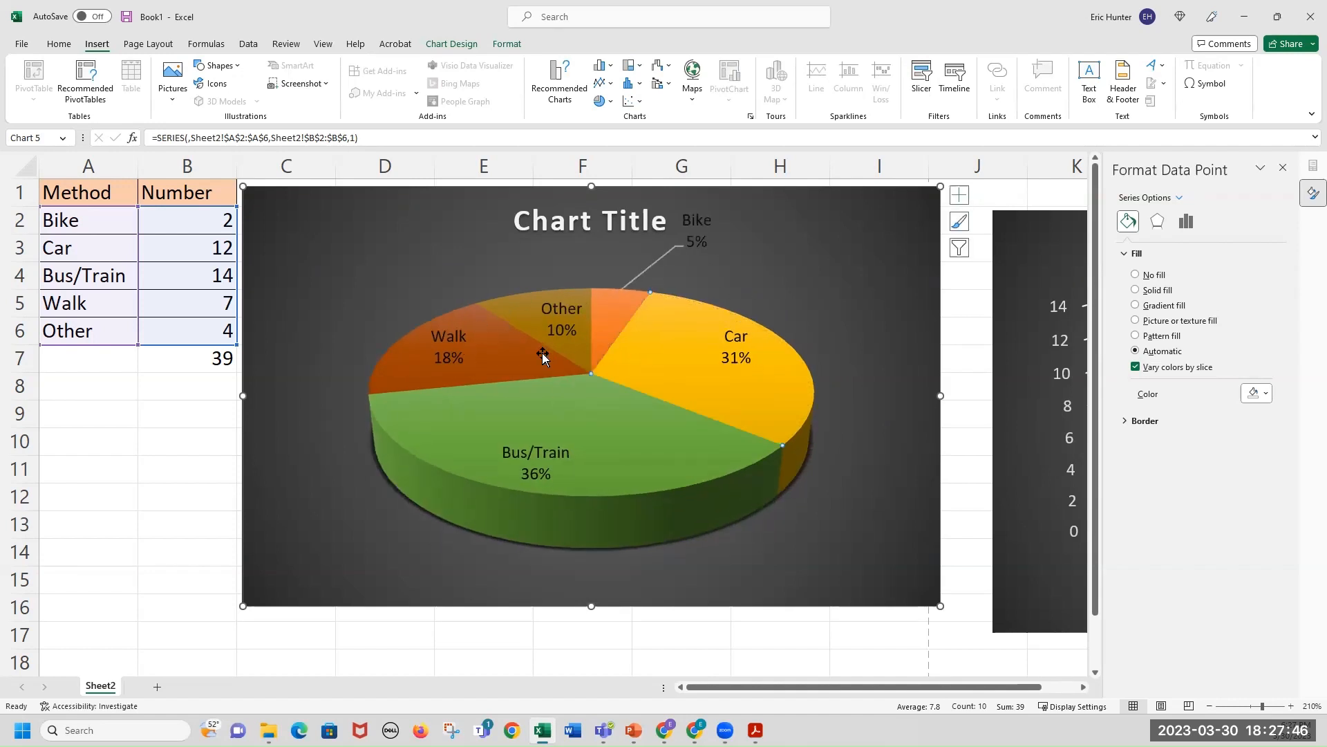
pyautogui.moveTo(612, 316)
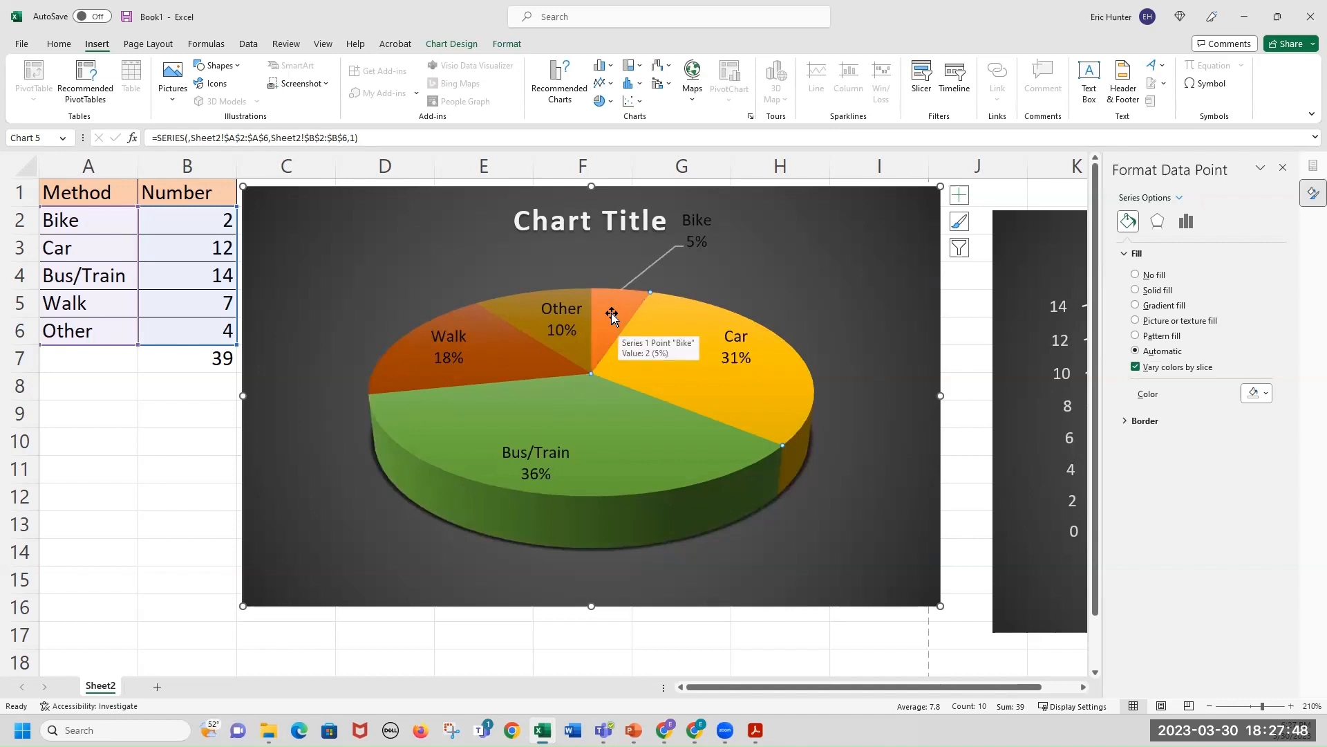
# Pull the Bike slice slightly out of the 3-D pie.
pyautogui.click(618, 298)
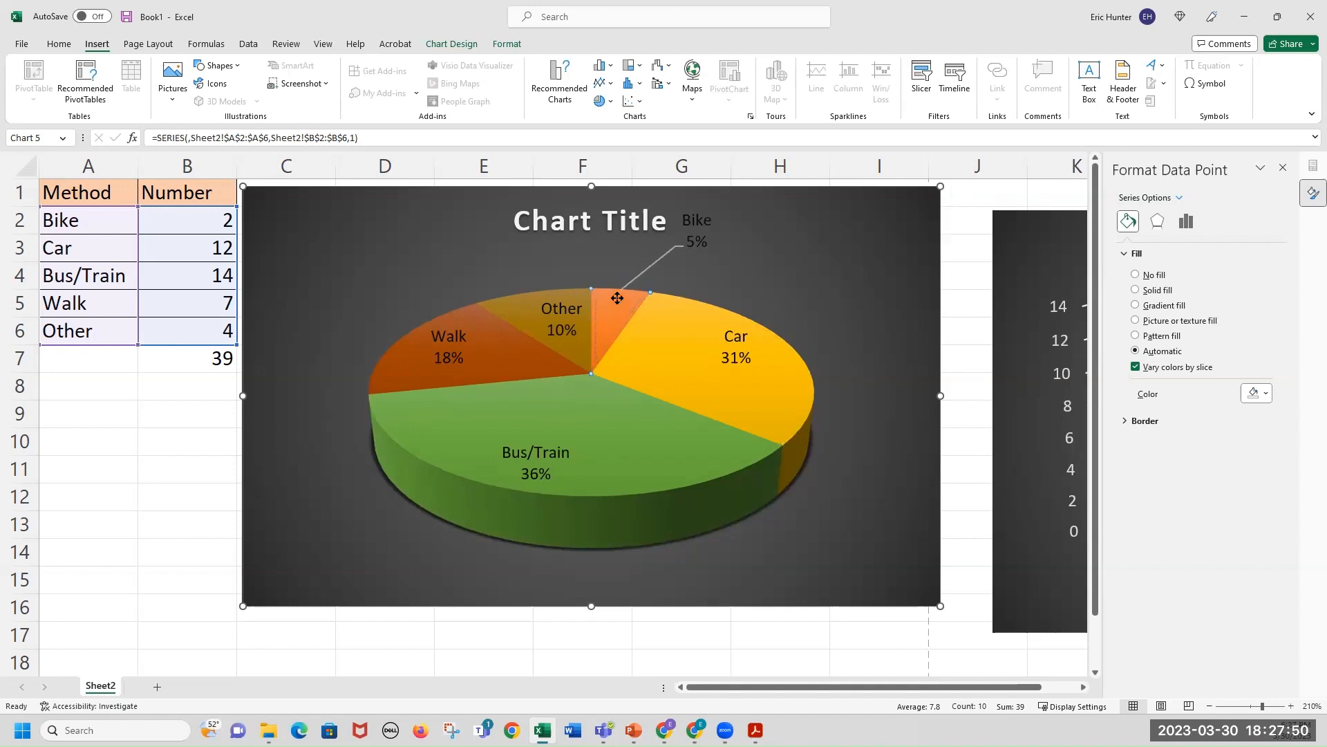
pyautogui.moveTo(621, 285); pyautogui.dragTo(622, 286)
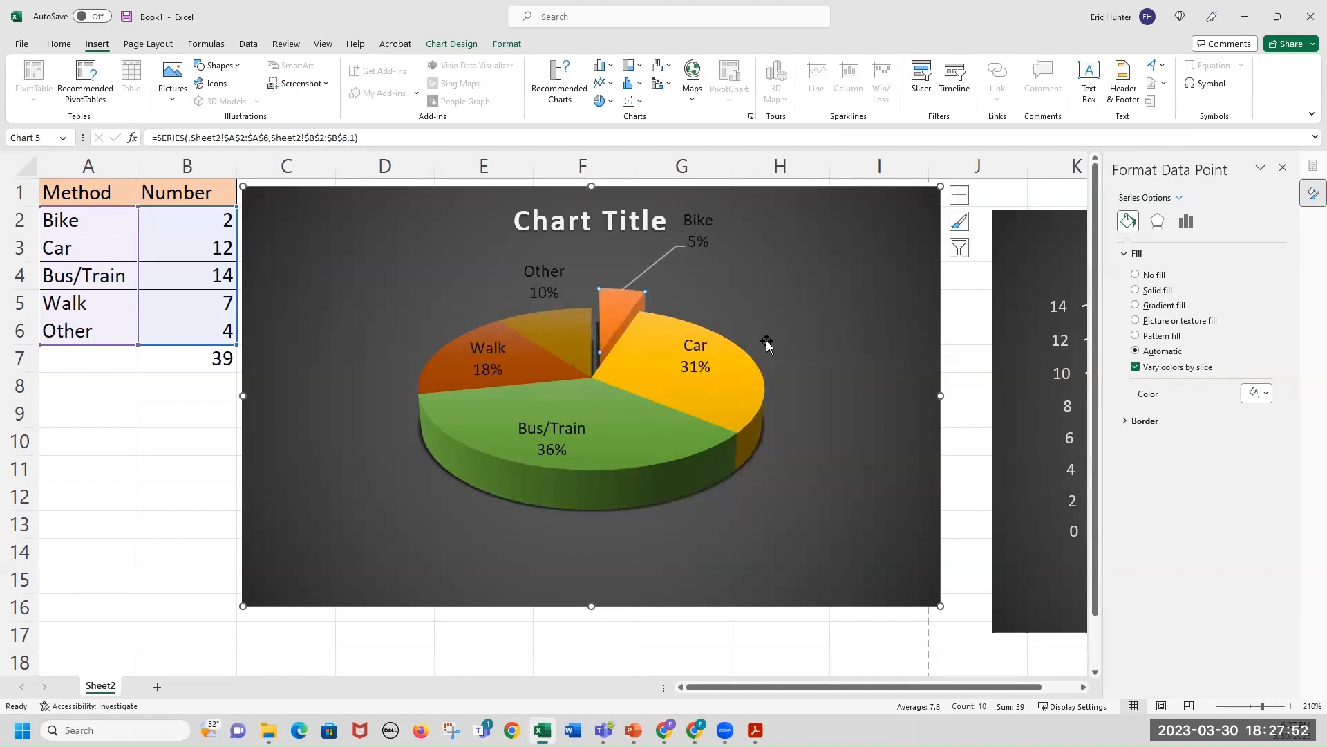
# Set the pie chart's data label text fill to a white theme color.
pyautogui.click(702, 226)
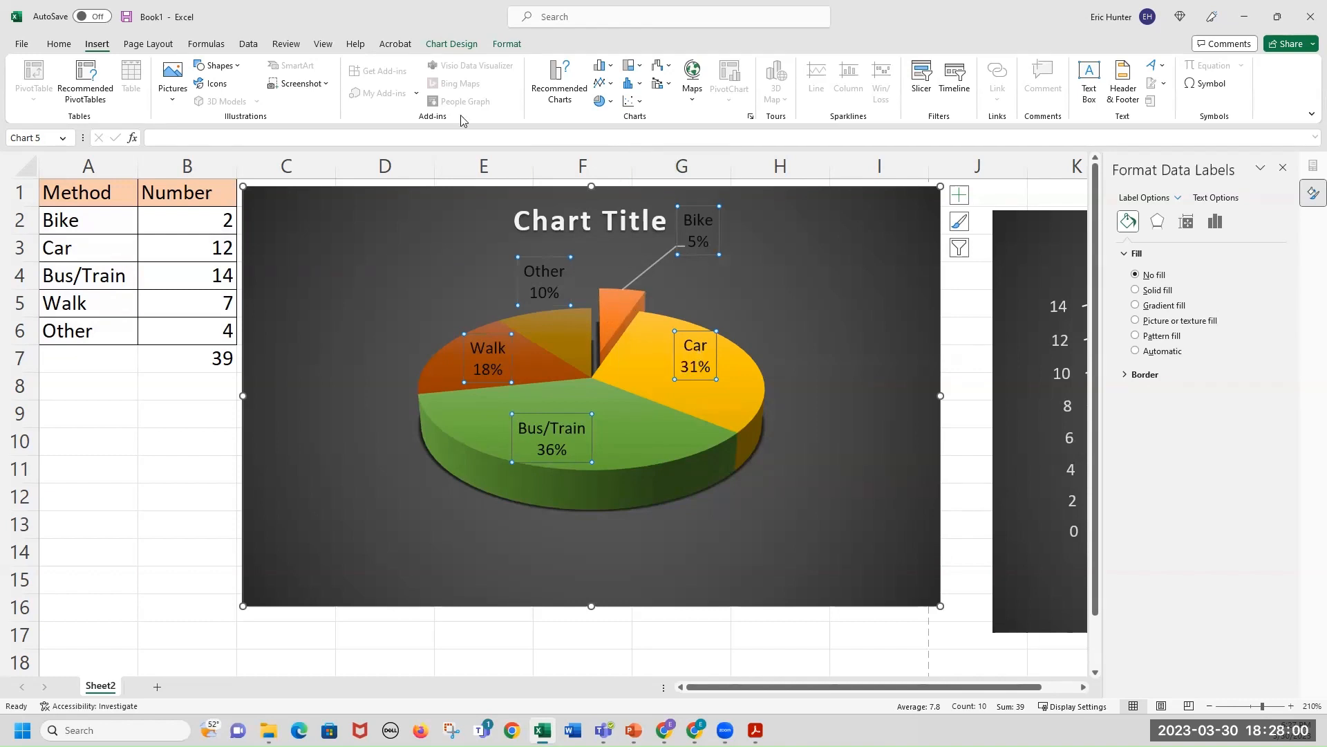
pyautogui.click(504, 44)
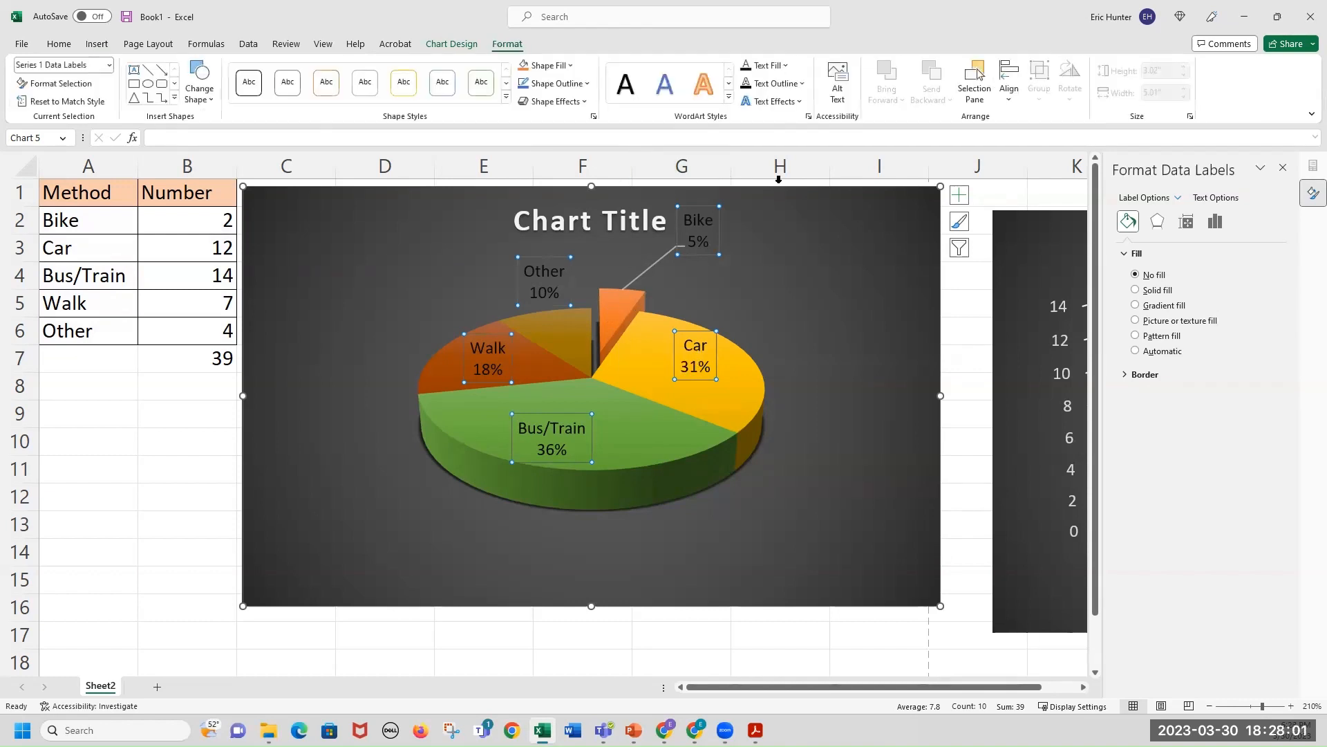
pyautogui.click(786, 65)
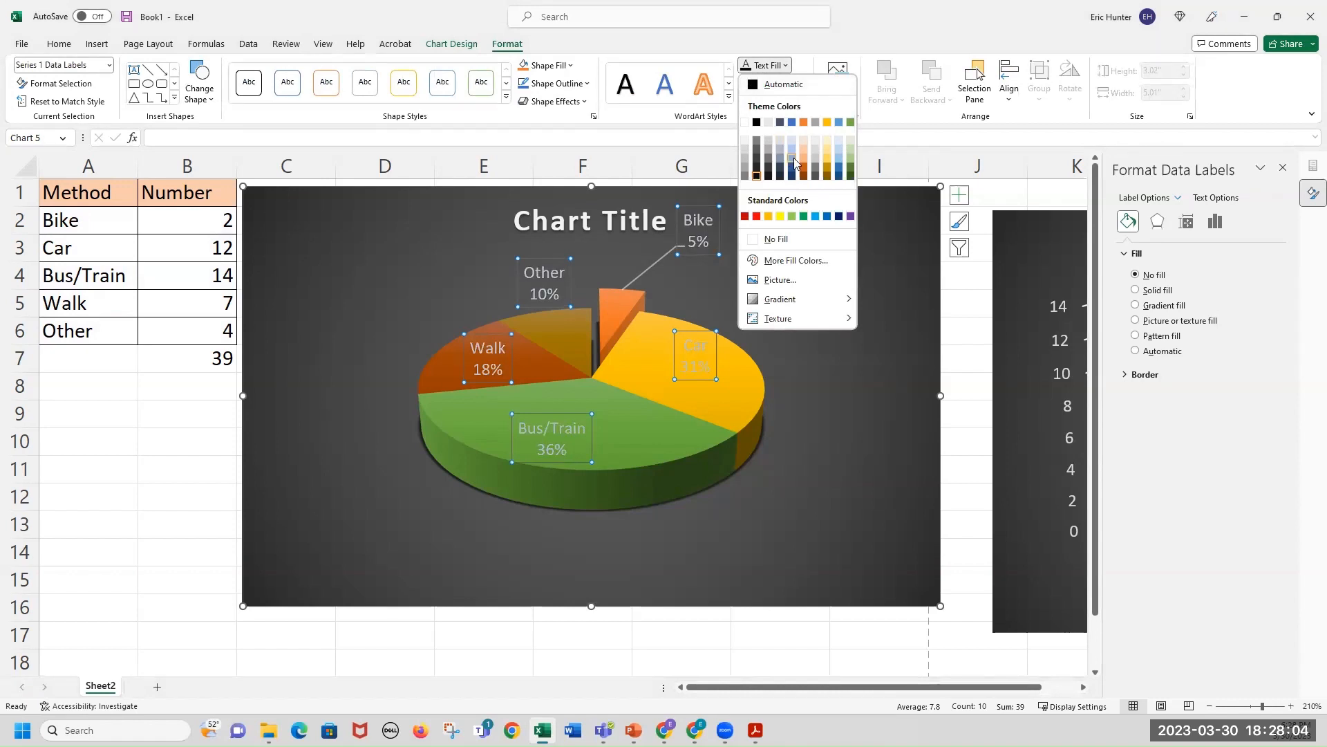
pyautogui.click(744, 145)
pyautogui.click(834, 377)
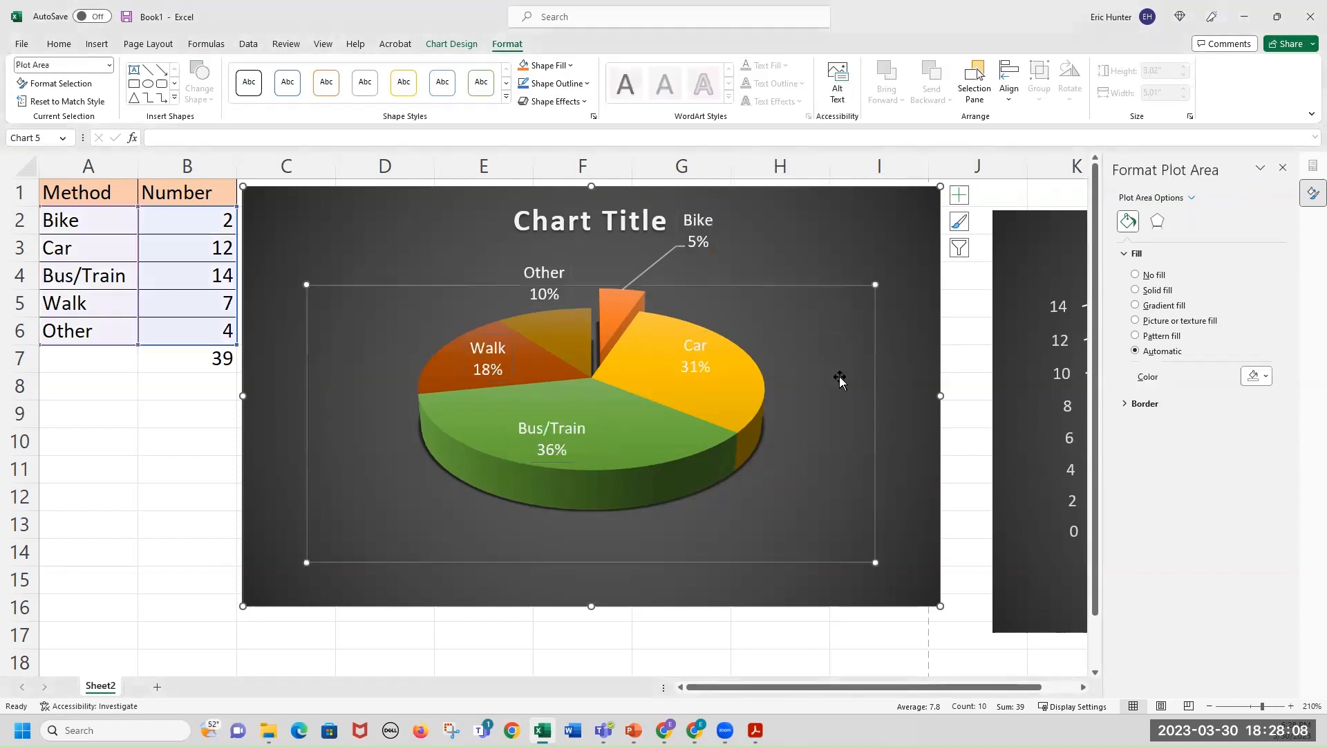
# Move the Bike data label farther up and to the right of its slice, lengthening its leader line.
pyautogui.click(874, 261)
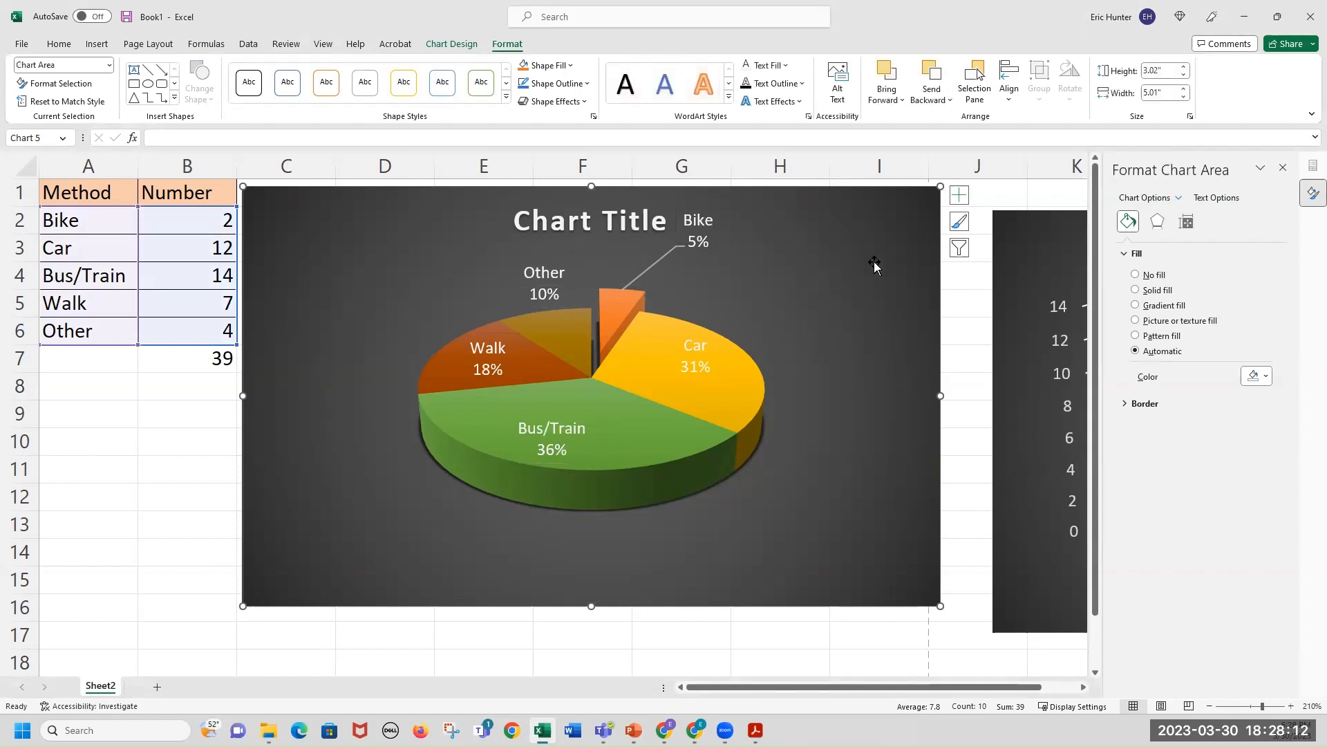
pyautogui.click(612, 214)
pyautogui.click(702, 243)
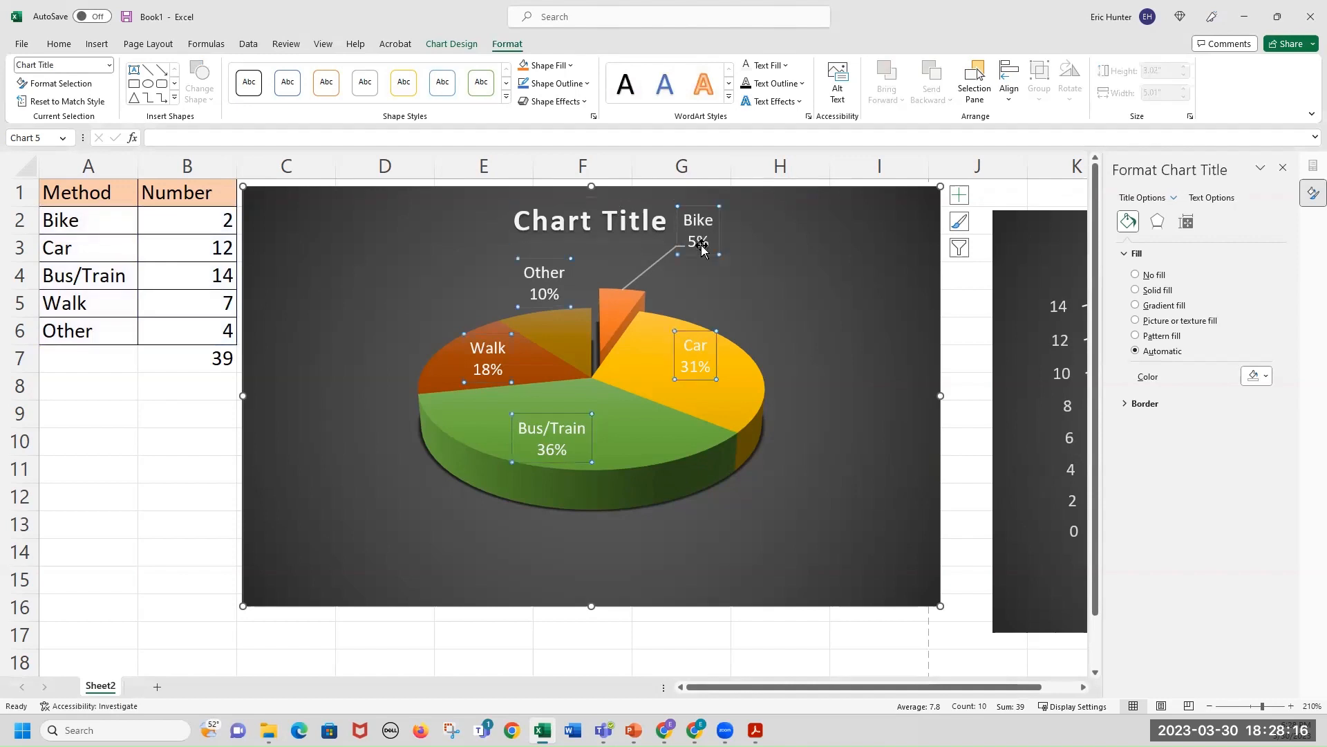
pyautogui.click(659, 261)
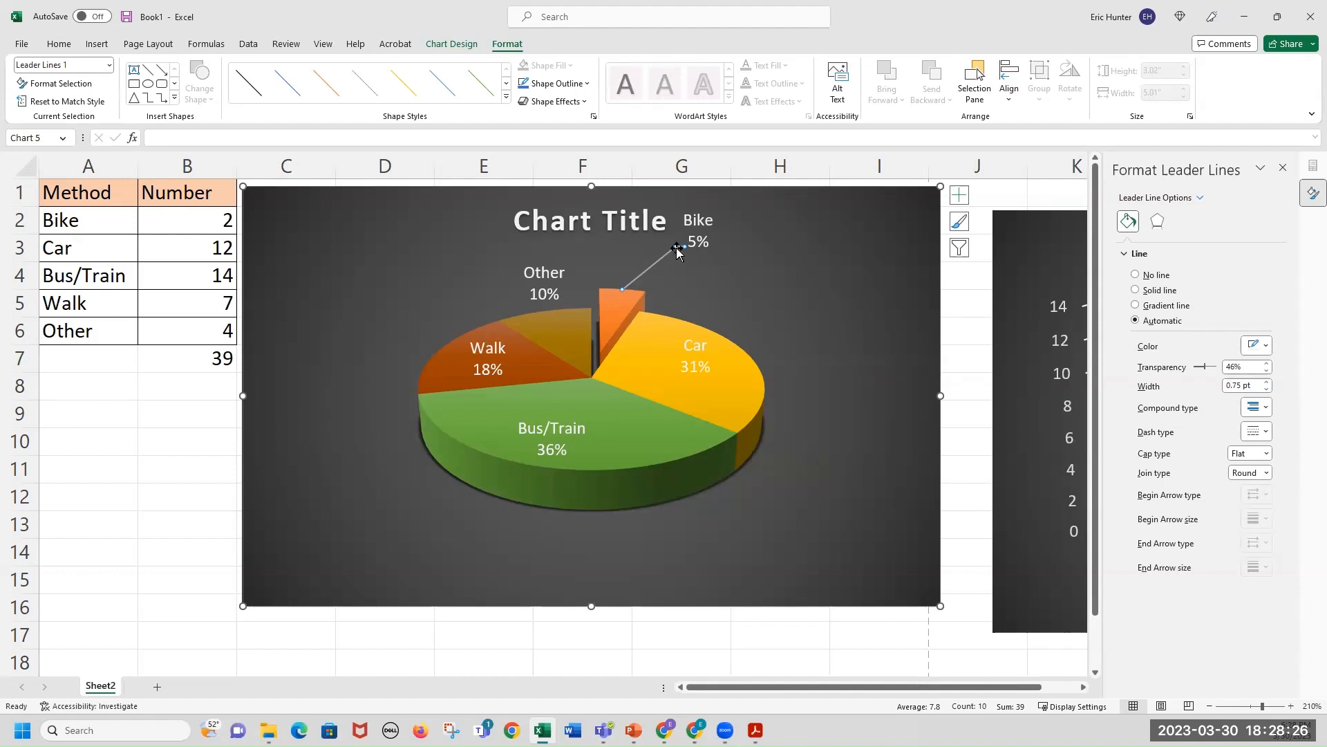
pyautogui.moveTo(678, 250); pyautogui.dragTo(714, 285)
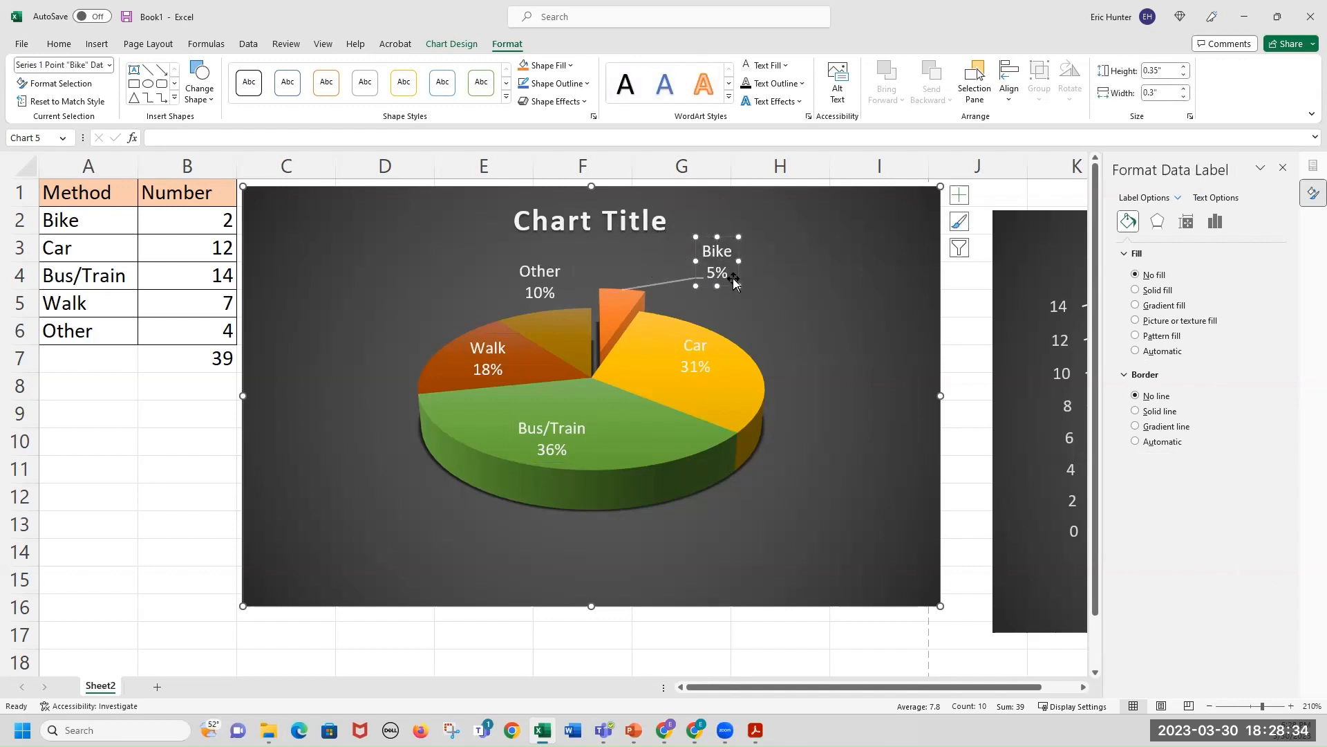
pyautogui.moveTo(747, 281); pyautogui.dragTo(795, 297)
# Move the Other data label further left, away from its slice.
pyautogui.click(582, 220)
pyautogui.click(546, 282)
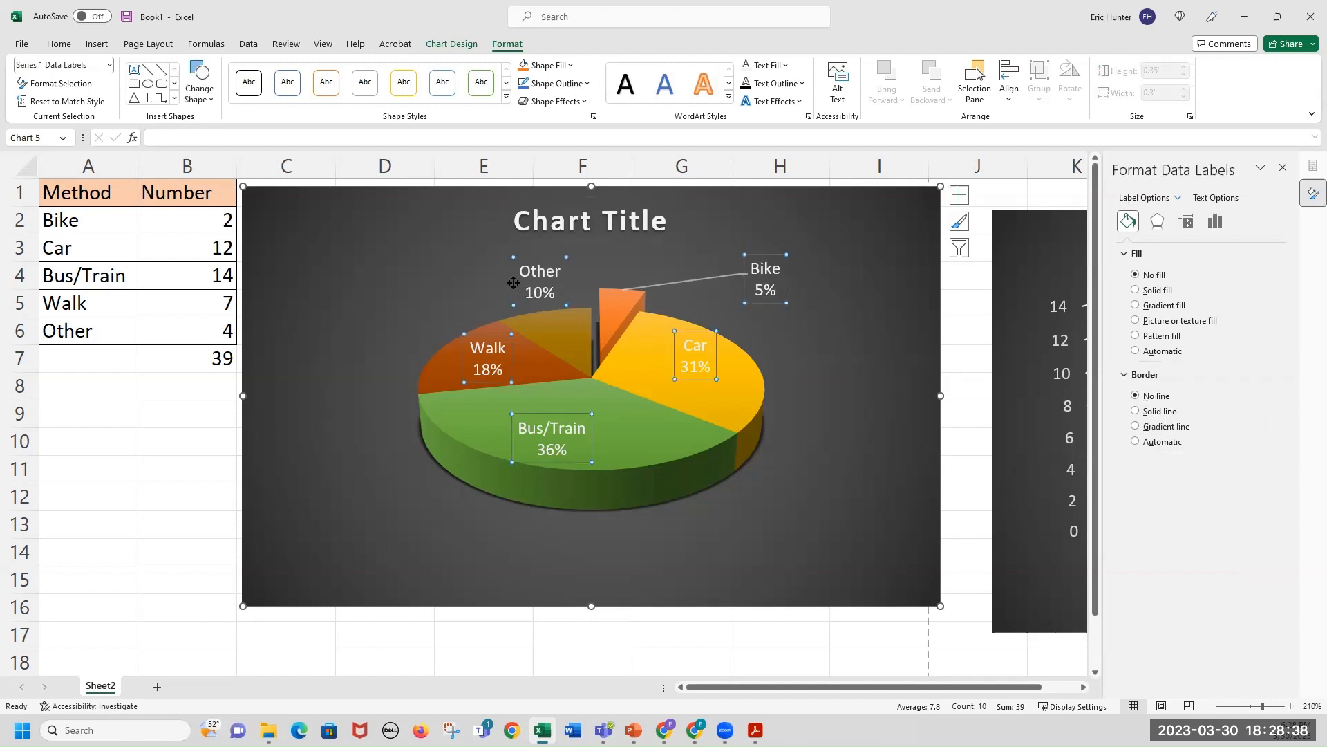
pyautogui.click(512, 282)
pyautogui.moveTo(512, 282); pyautogui.dragTo(456, 292)
pyautogui.click(359, 258)
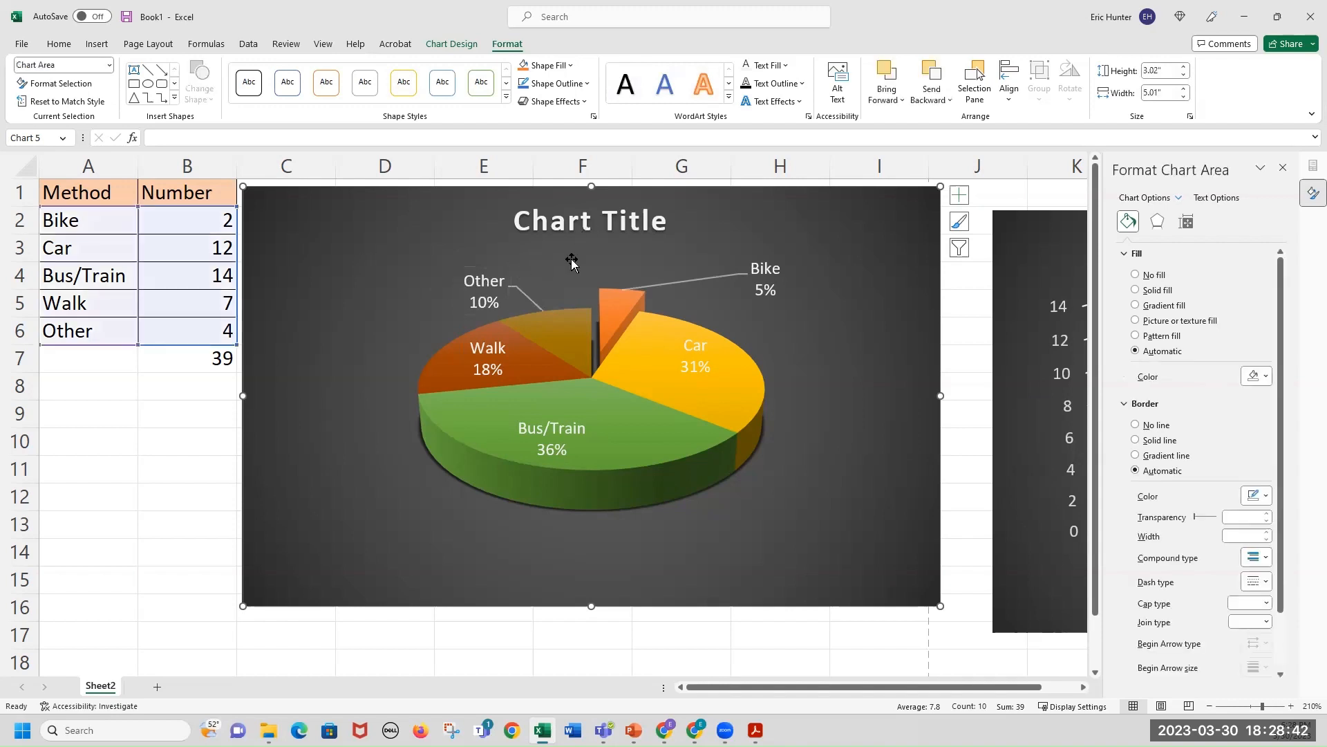
# Replace the pie chart title with "How Students get to class by %".
pyautogui.click(602, 227)
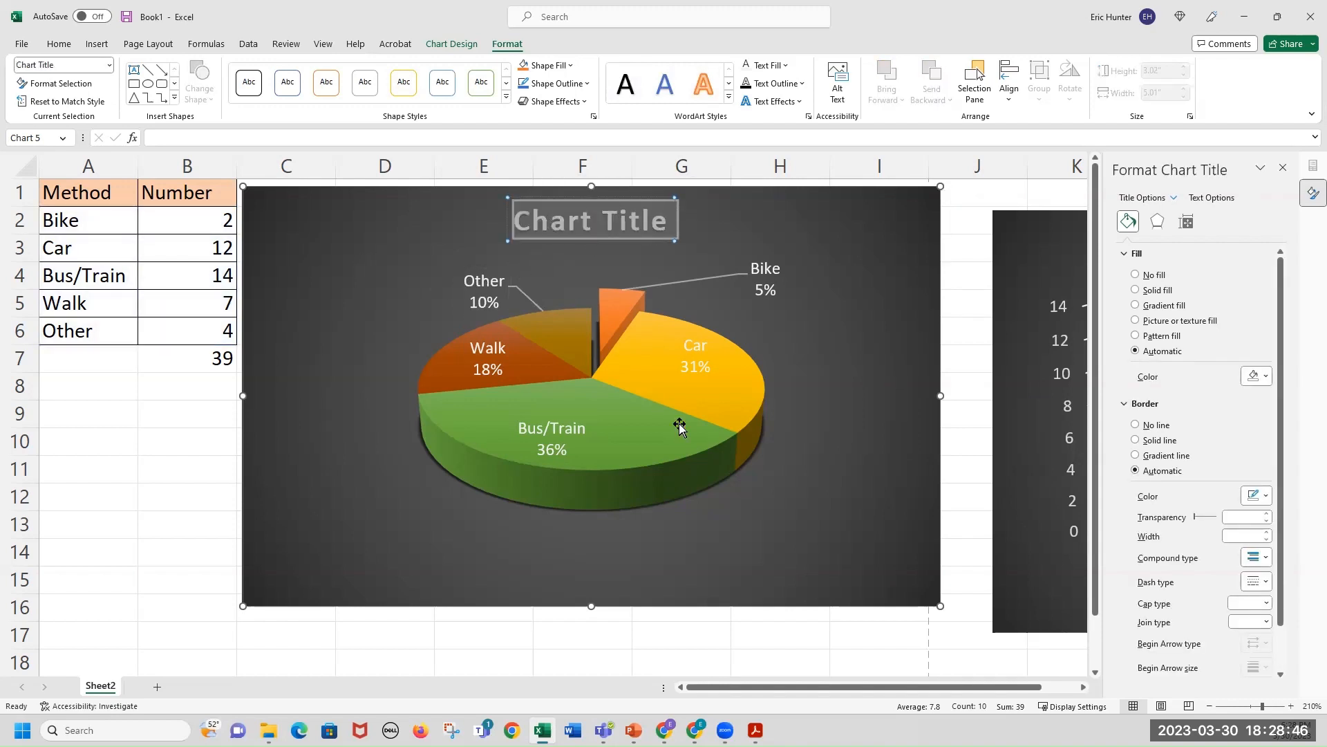
pyautogui.write('How S')
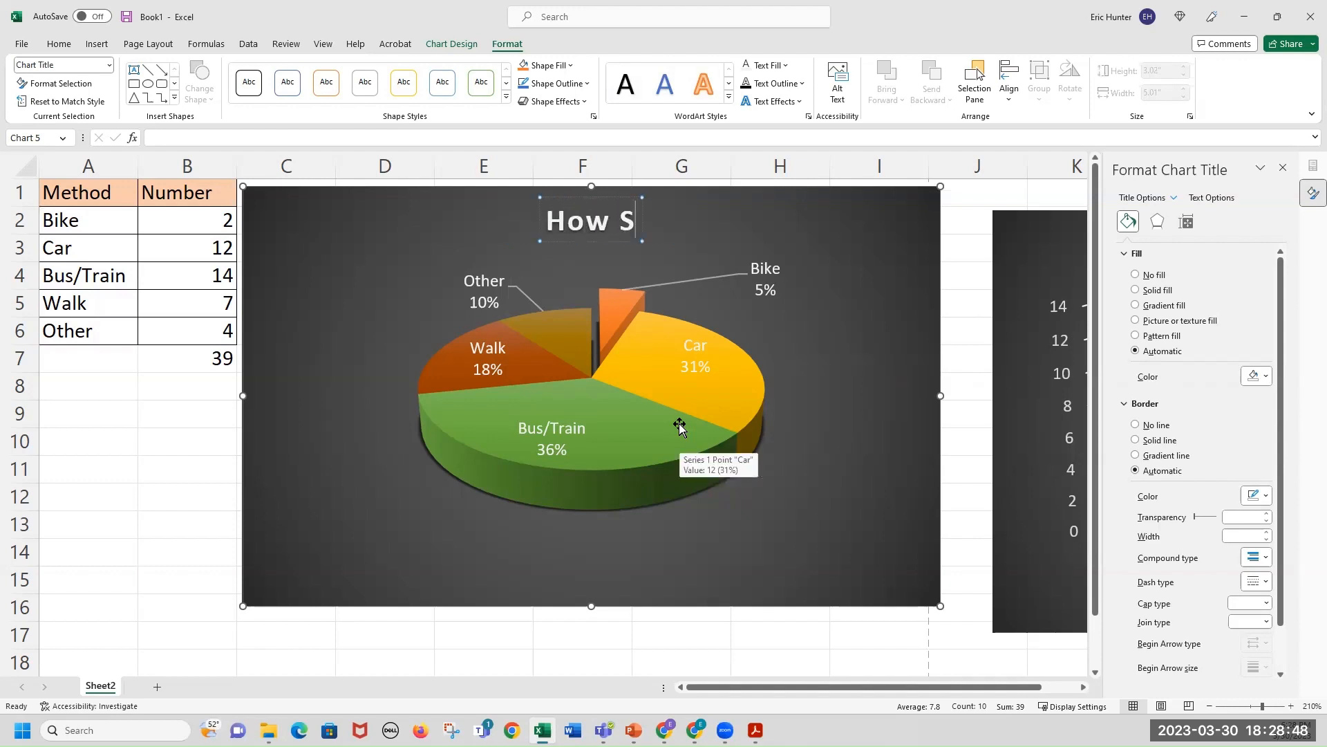
pyautogui.write('tudents get to')
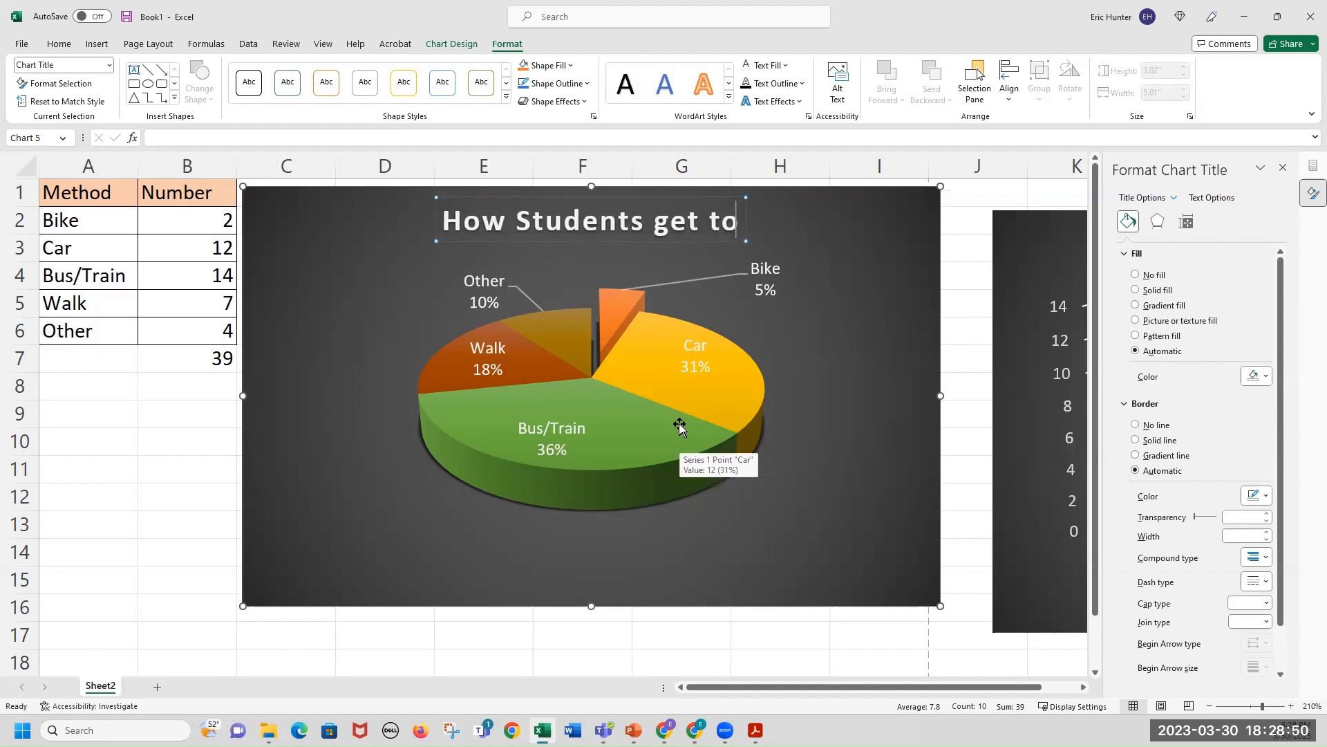
pyautogui.write(' class by')
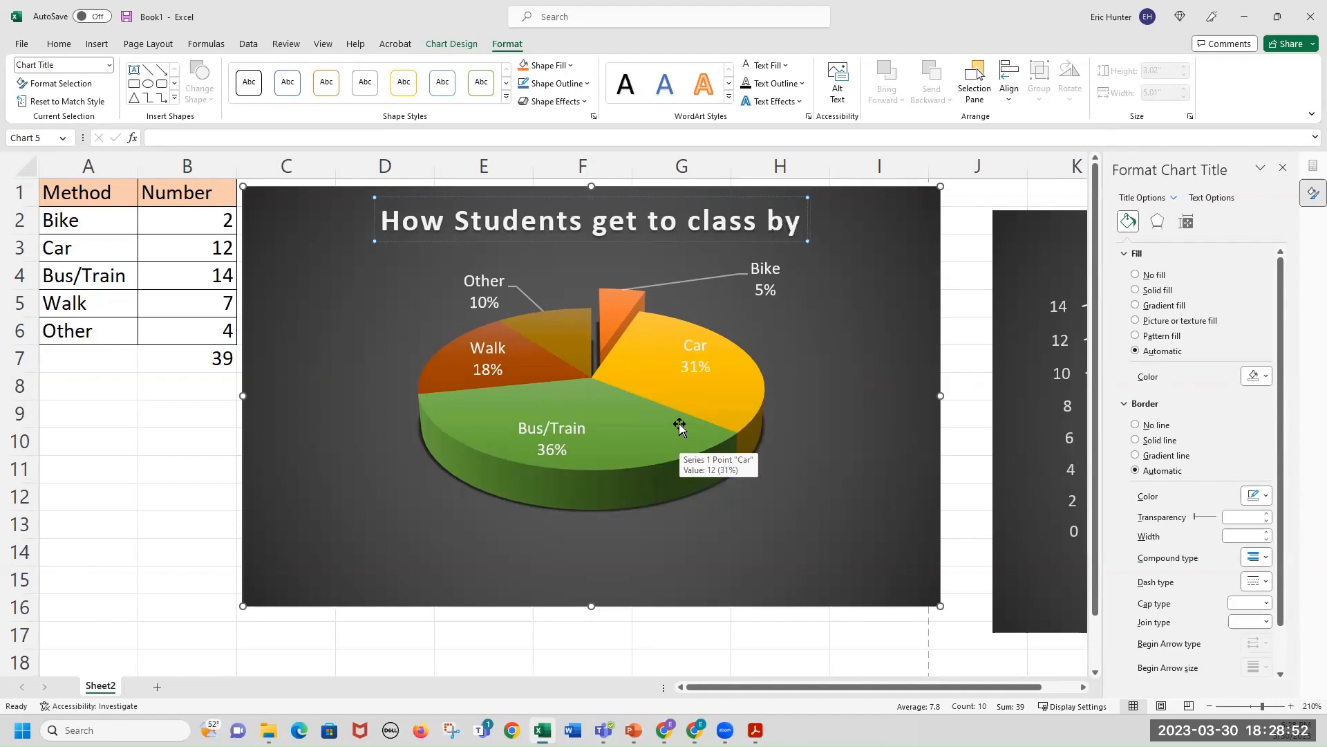
pyautogui.write(' %')
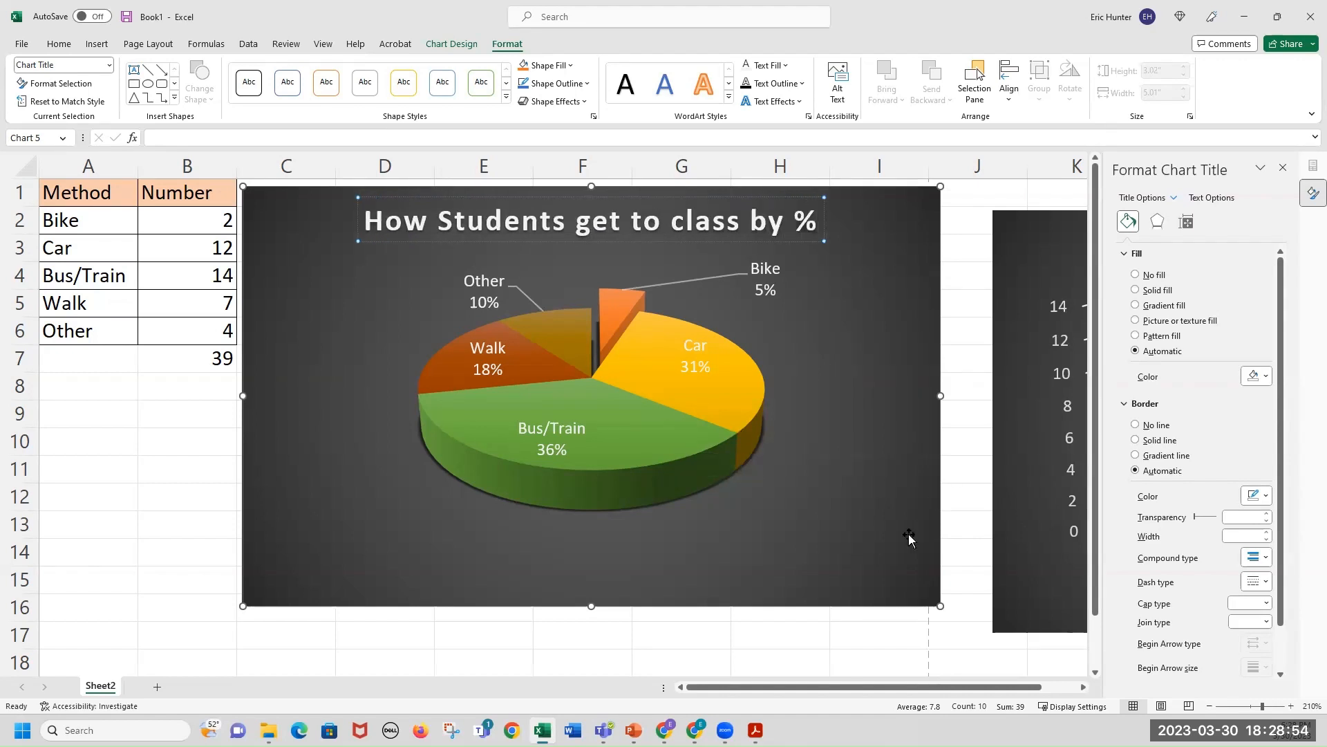
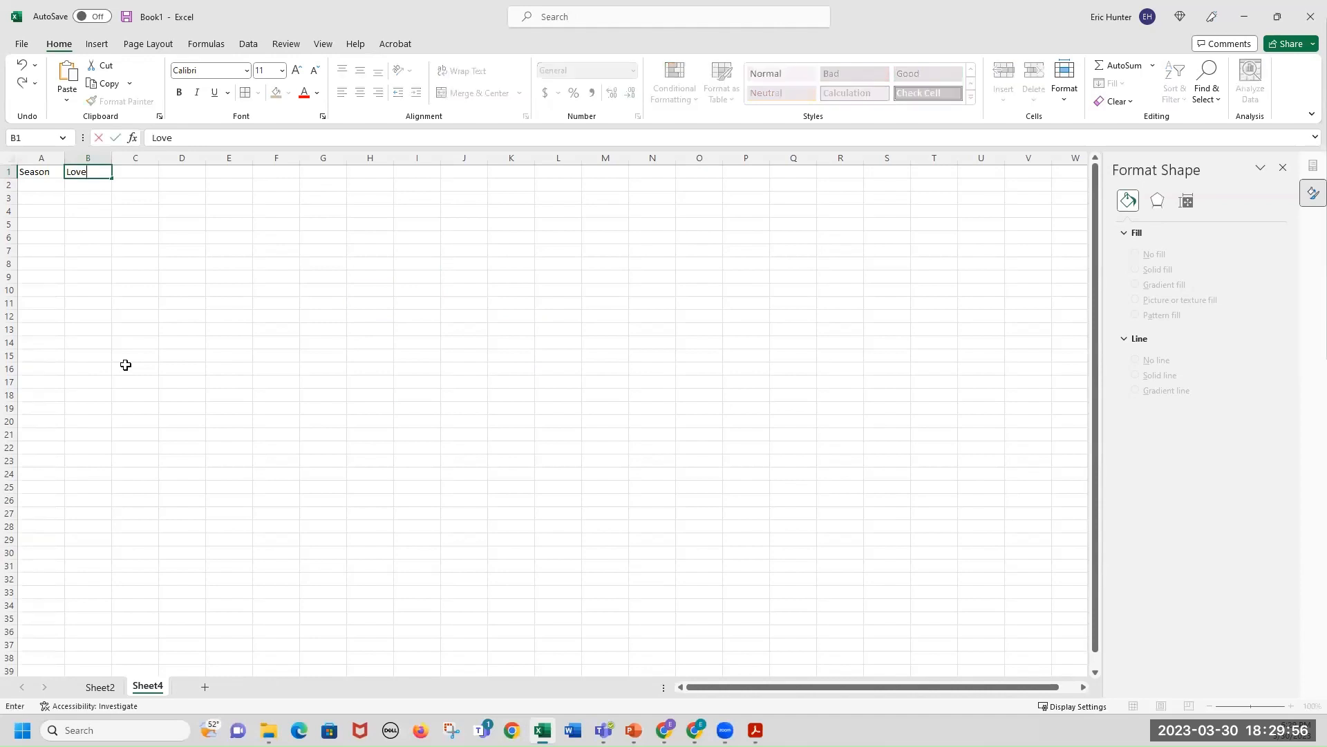
# Finish the Love header and list Spring, Summer, Fall and Winter under the Season heading in column A.
pyautogui.press('Return')
pyautogui.write('A')
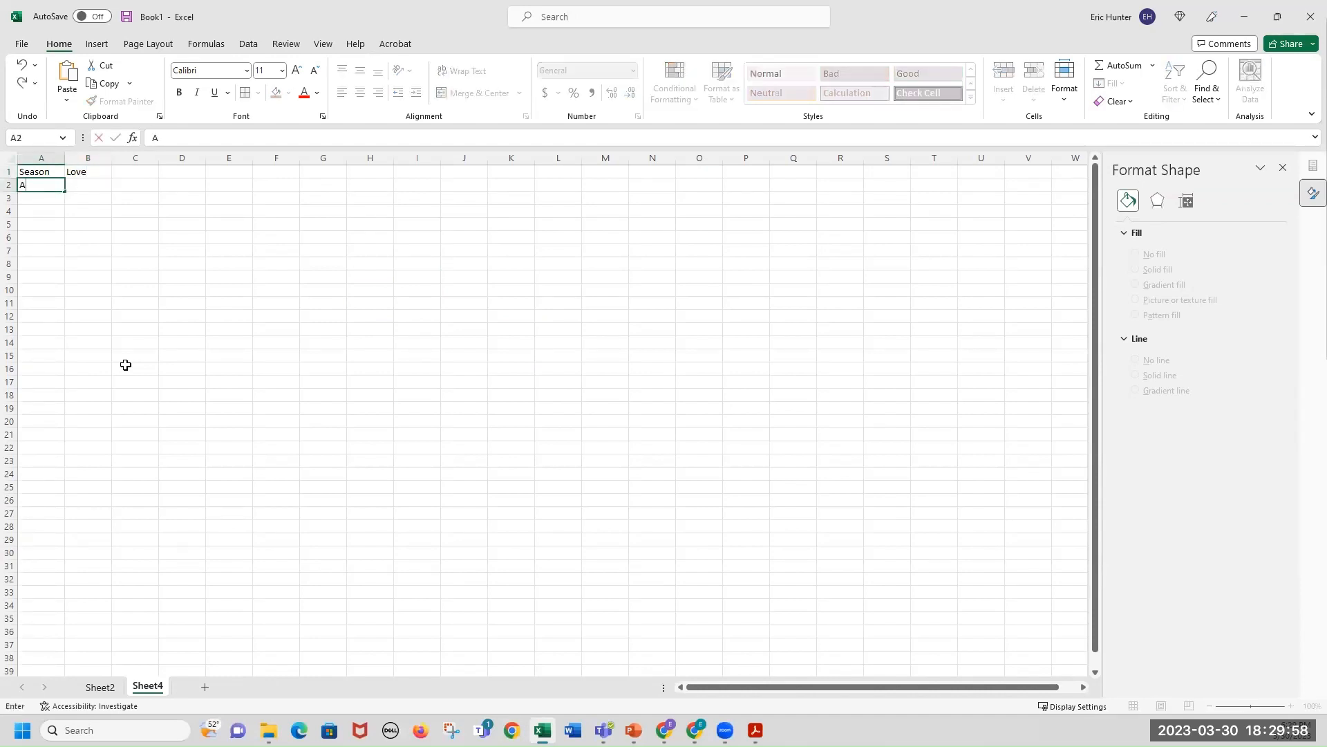
pyautogui.write('Spring')
pyautogui.press('Return')
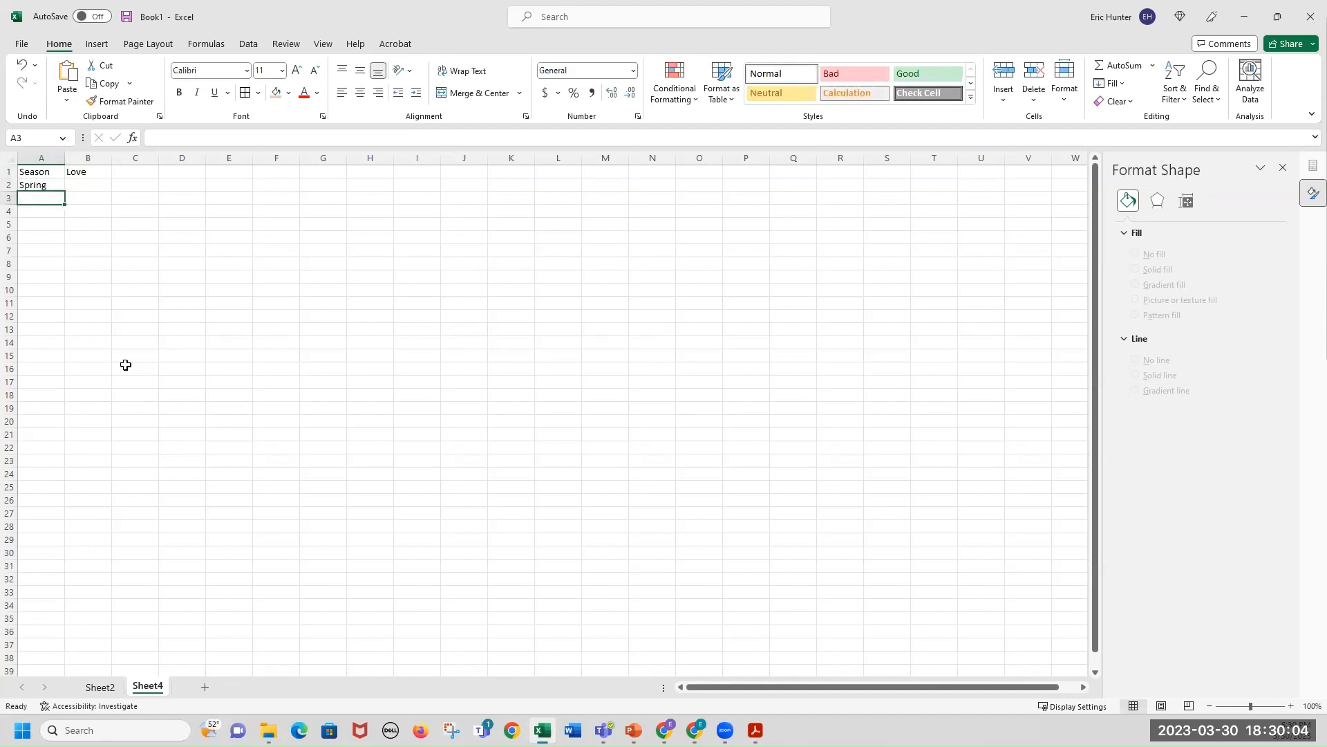
pyautogui.write('Summer')
pyautogui.press('Return')
pyautogui.write('Fa')
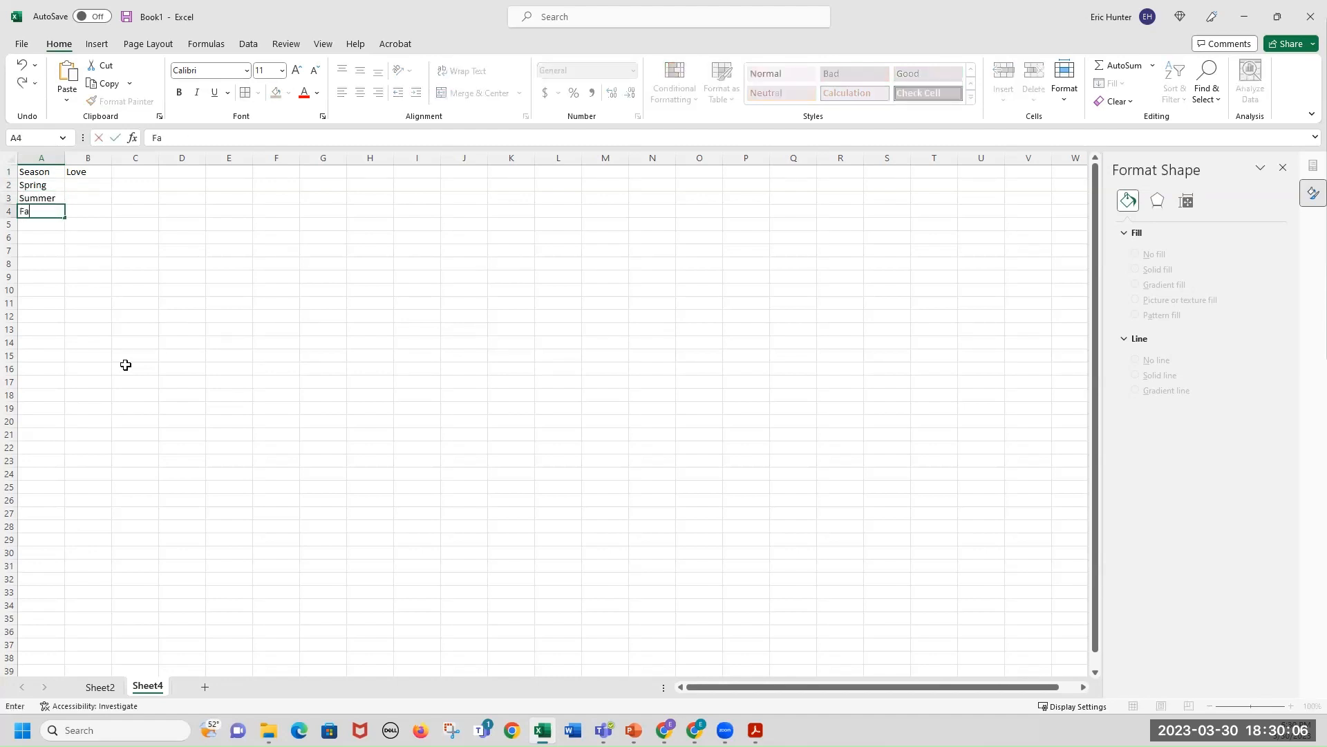
pyautogui.write('ll')
pyautogui.press('Return')
pyautogui.write('Winter')
pyautogui.press('Return')
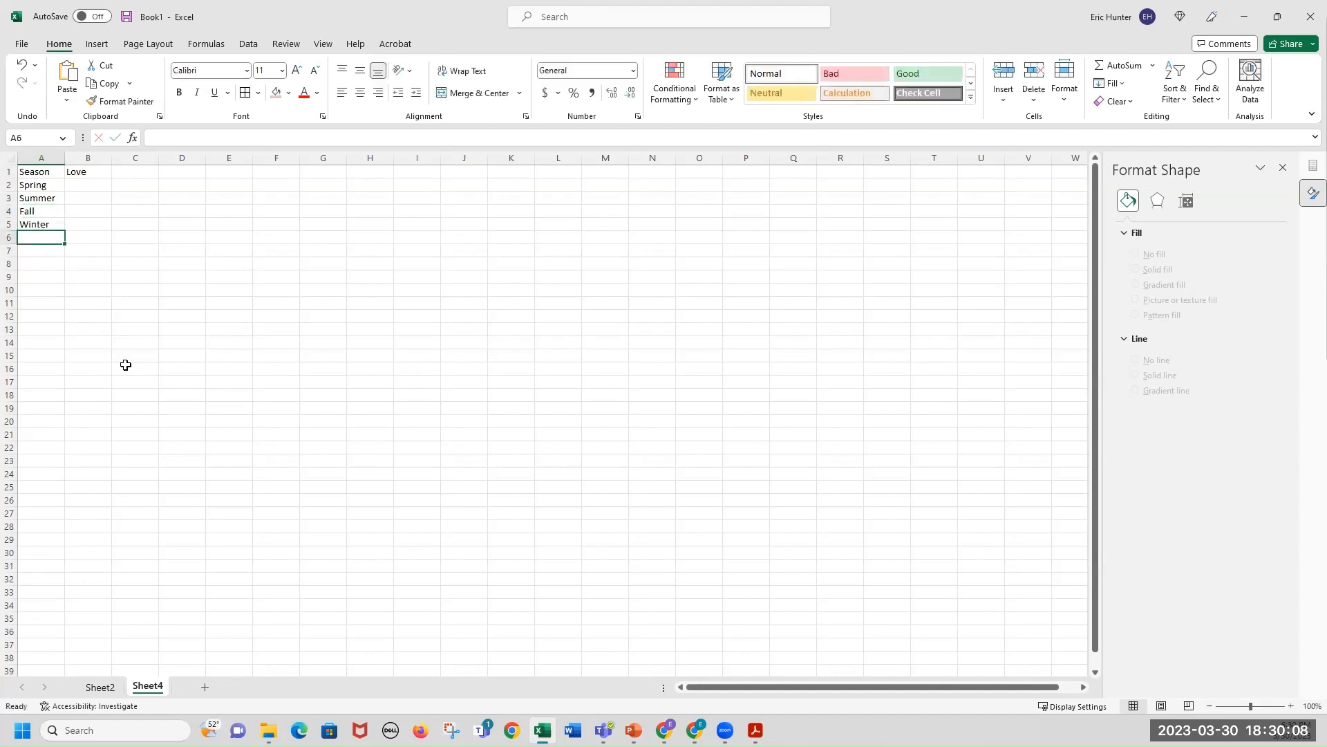
# Fill the Season and Love header cells with an orange color.
pyautogui.moveTo(46, 172); pyautogui.dragTo(87, 172)
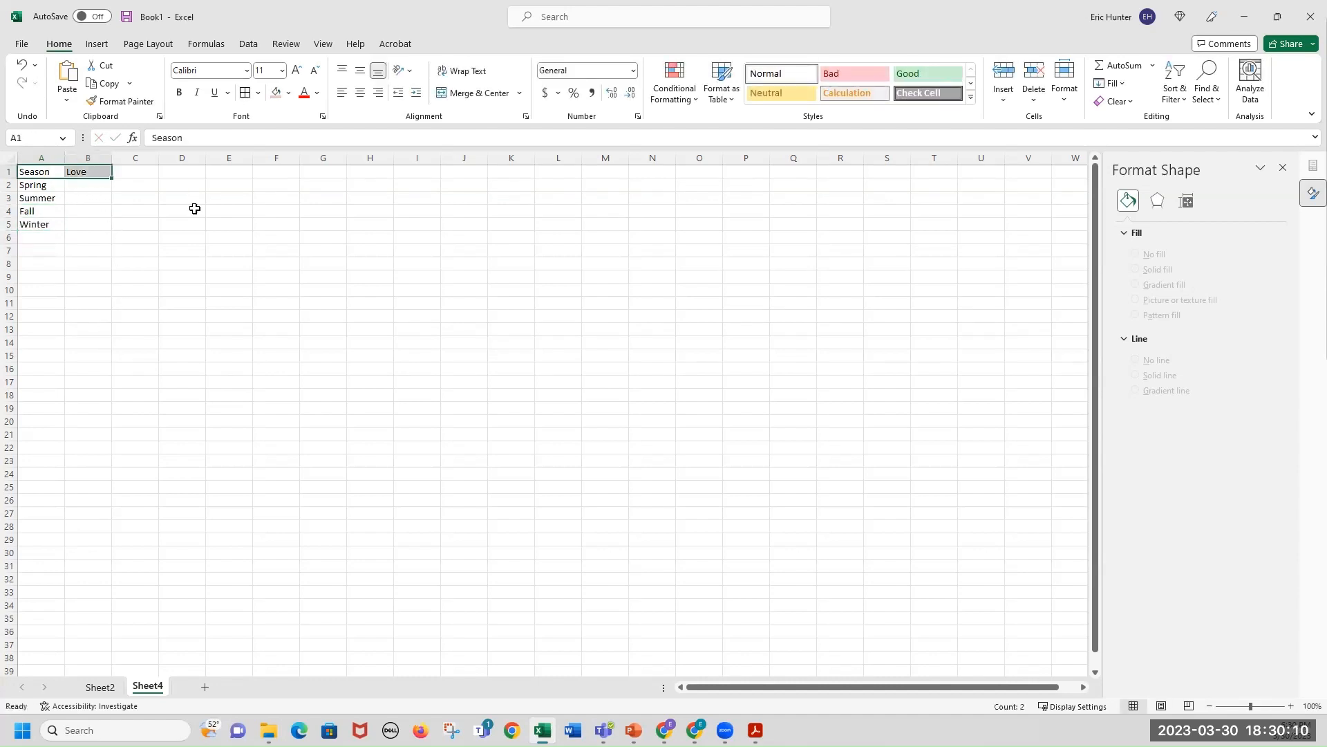
pyautogui.click(1291, 706)
pyautogui.click(1291, 706)
pyautogui.click(1291, 706)
pyautogui.click(1291, 706)
pyautogui.click(1290, 706)
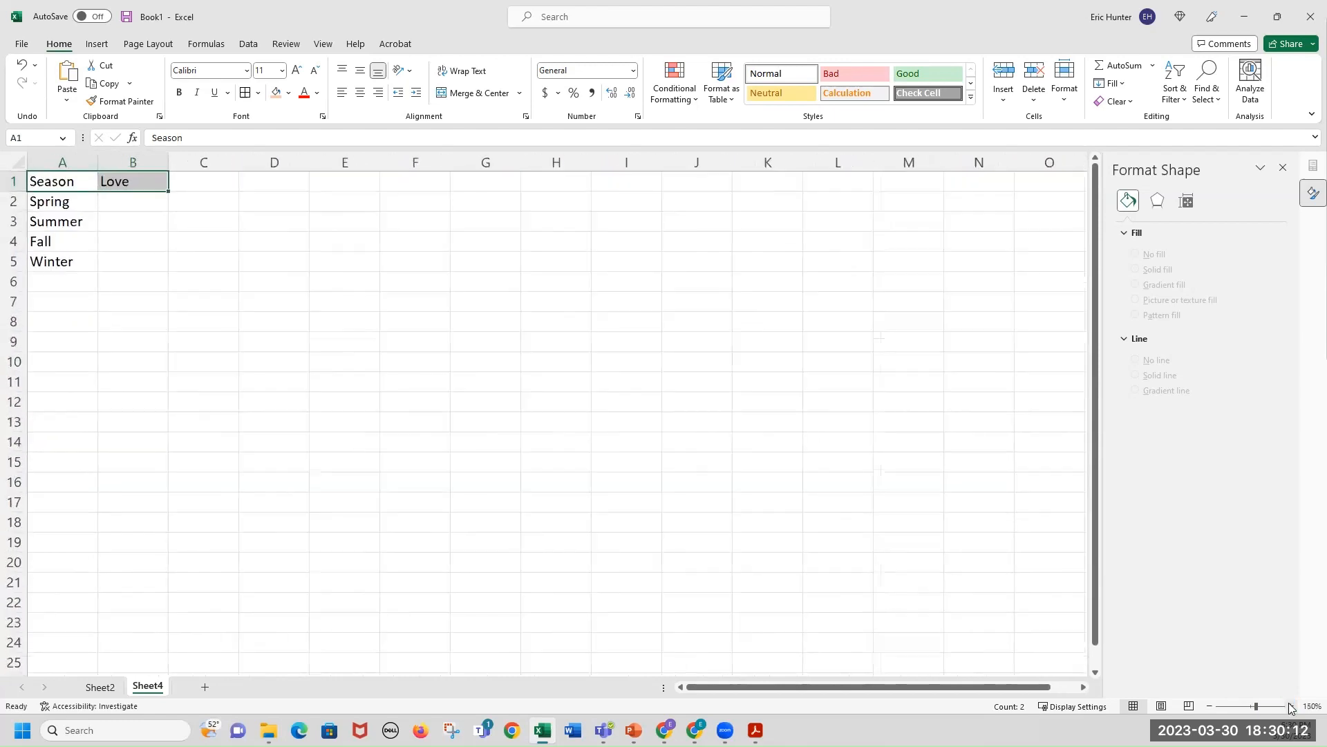
pyautogui.click(1291, 705)
pyautogui.click(1291, 706)
pyautogui.click(1290, 706)
pyautogui.click(1291, 705)
pyautogui.click(1290, 706)
pyautogui.click(1290, 706)
pyautogui.click(1291, 705)
pyautogui.click(401, 398)
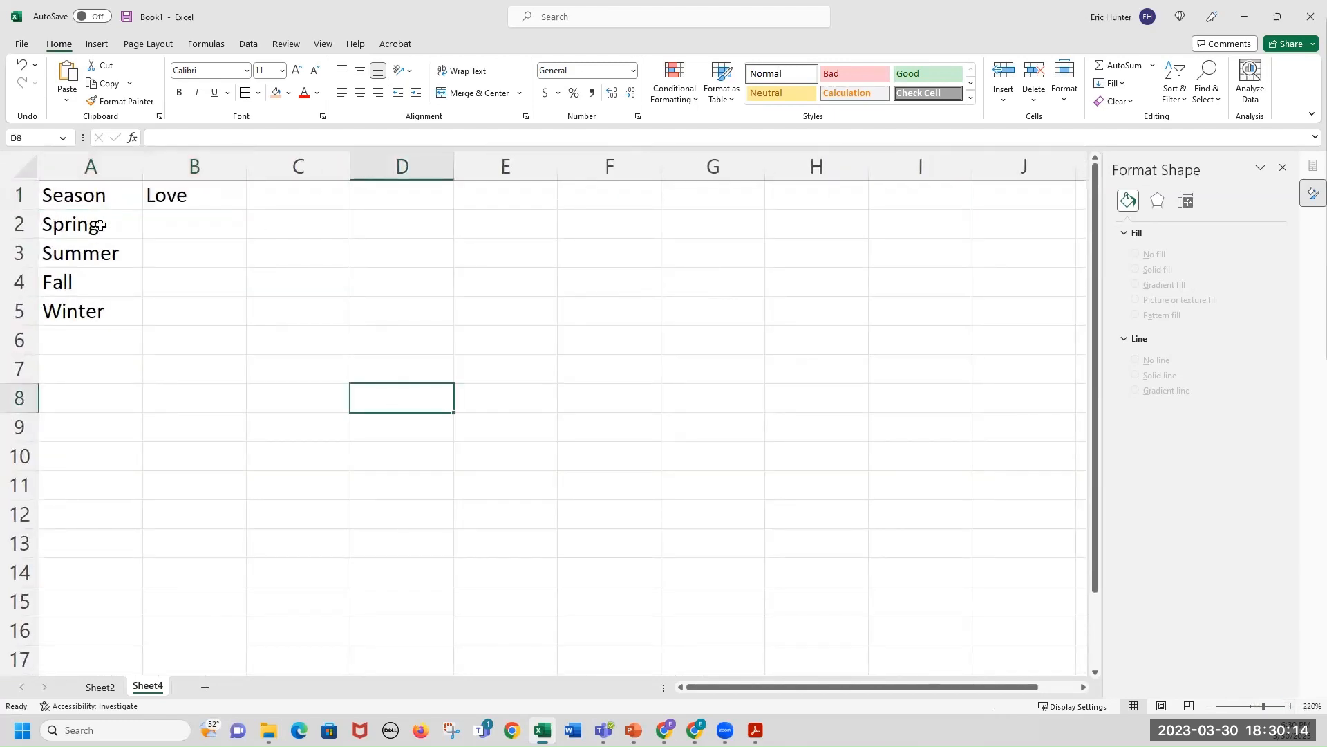
pyautogui.moveTo(83, 195); pyautogui.dragTo(208, 191)
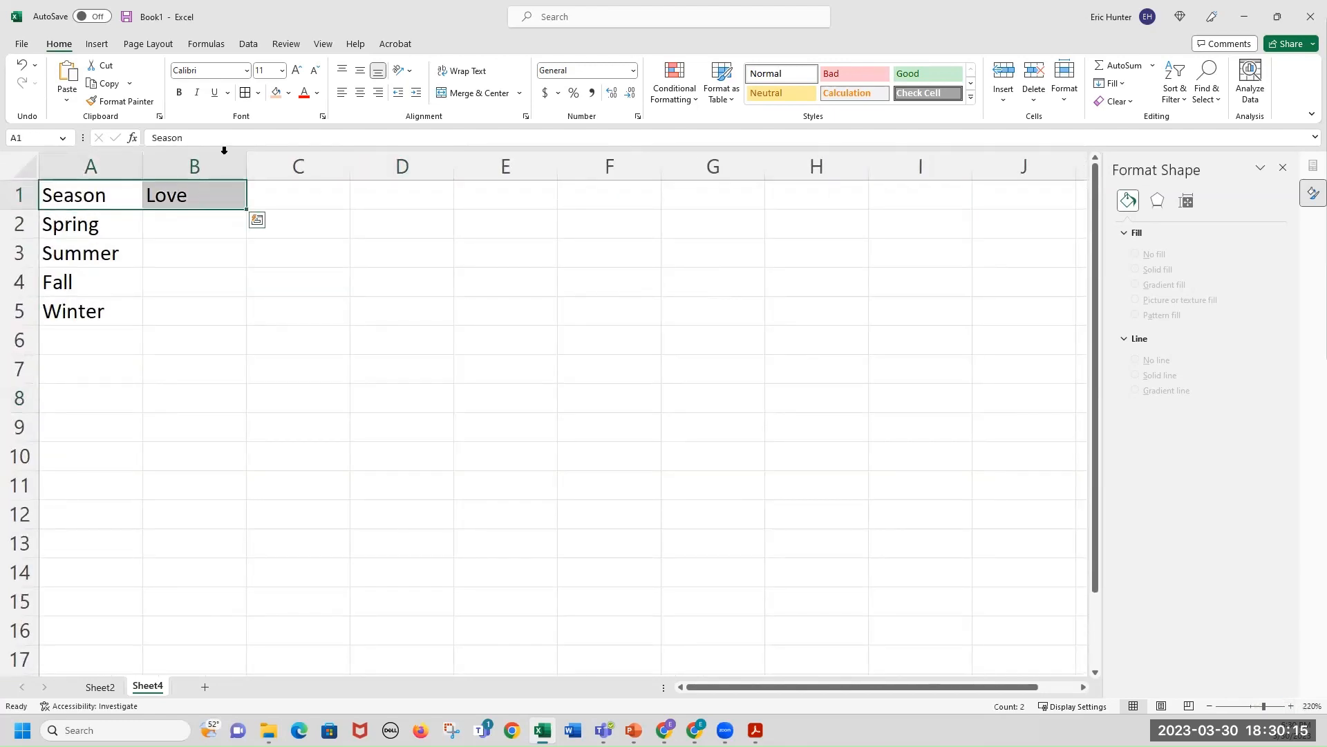
pyautogui.click(277, 94)
# Add all borders around the cells of the Season and Love table.
pyautogui.moveTo(104, 201); pyautogui.dragTo(180, 314)
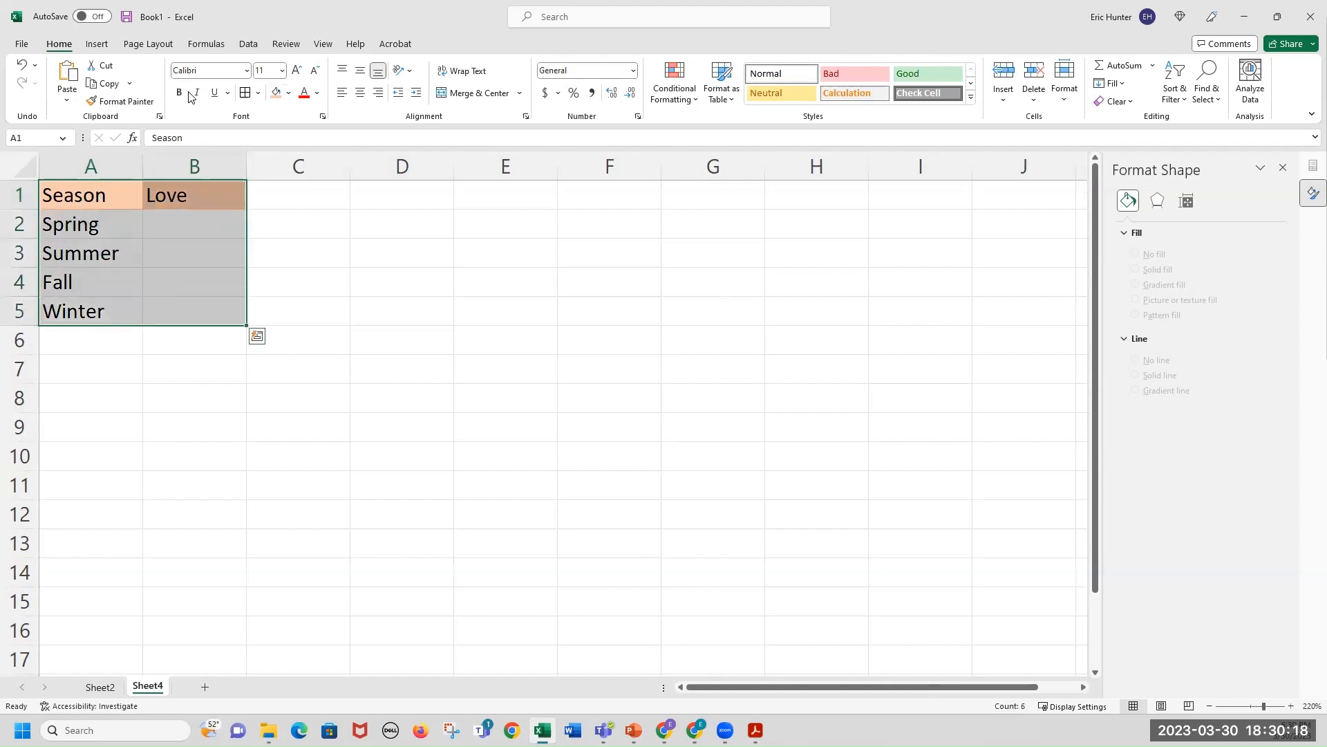
pyautogui.click(245, 92)
pyautogui.click(194, 223)
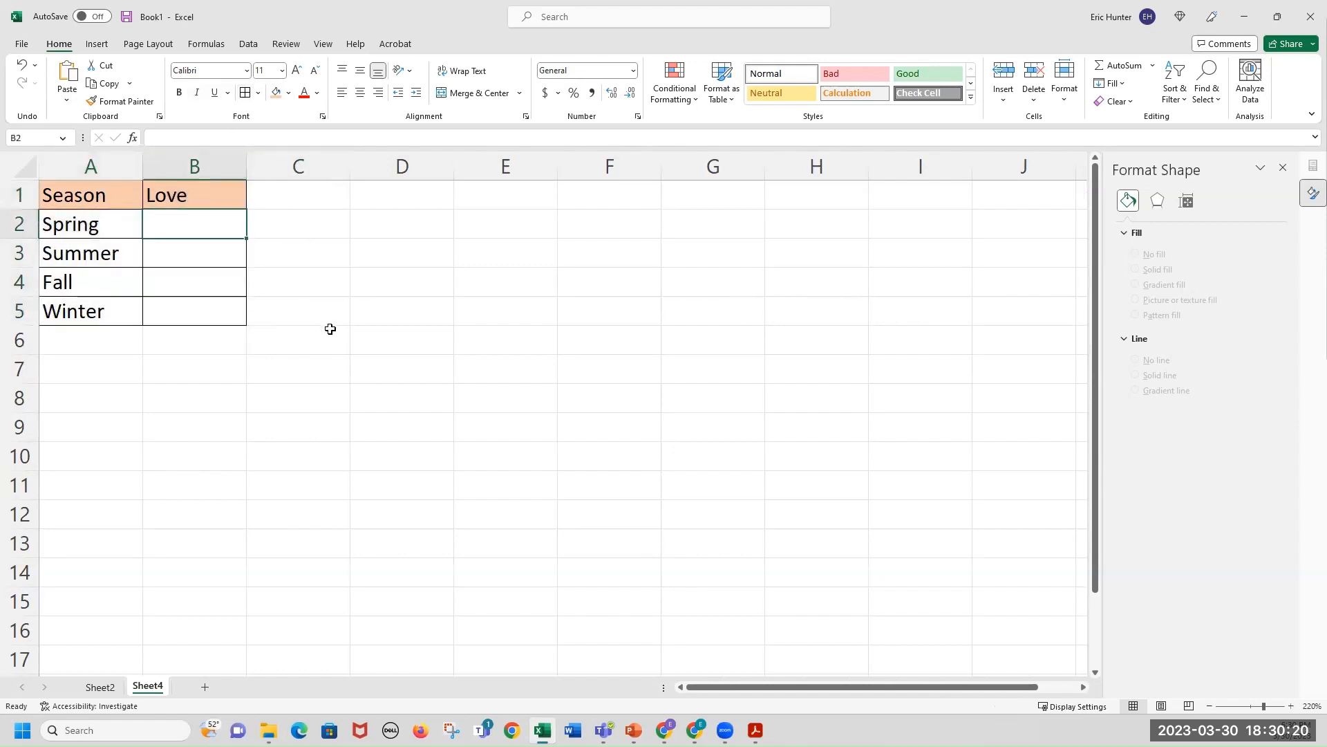
# Insert a SUM formula below the Love column totaling B2:B5.
pyautogui.click(228, 335)
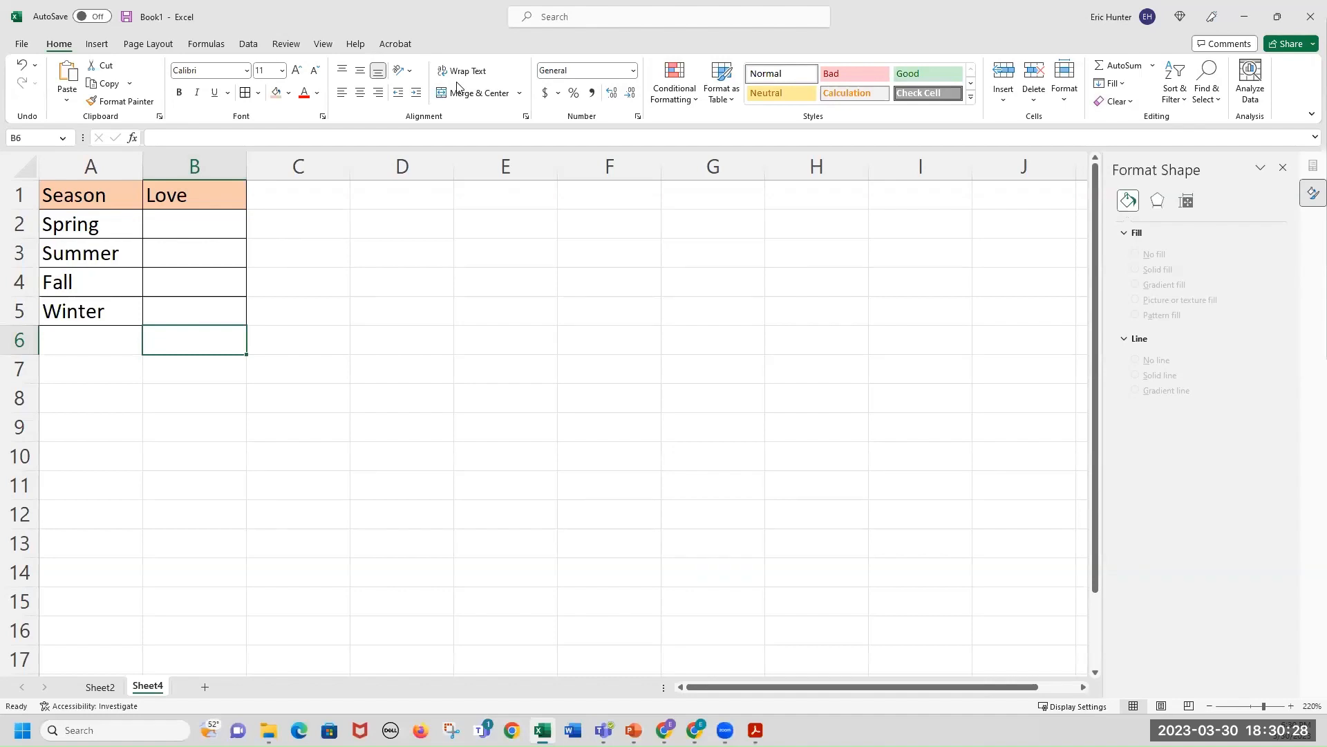
pyautogui.click(1119, 66)
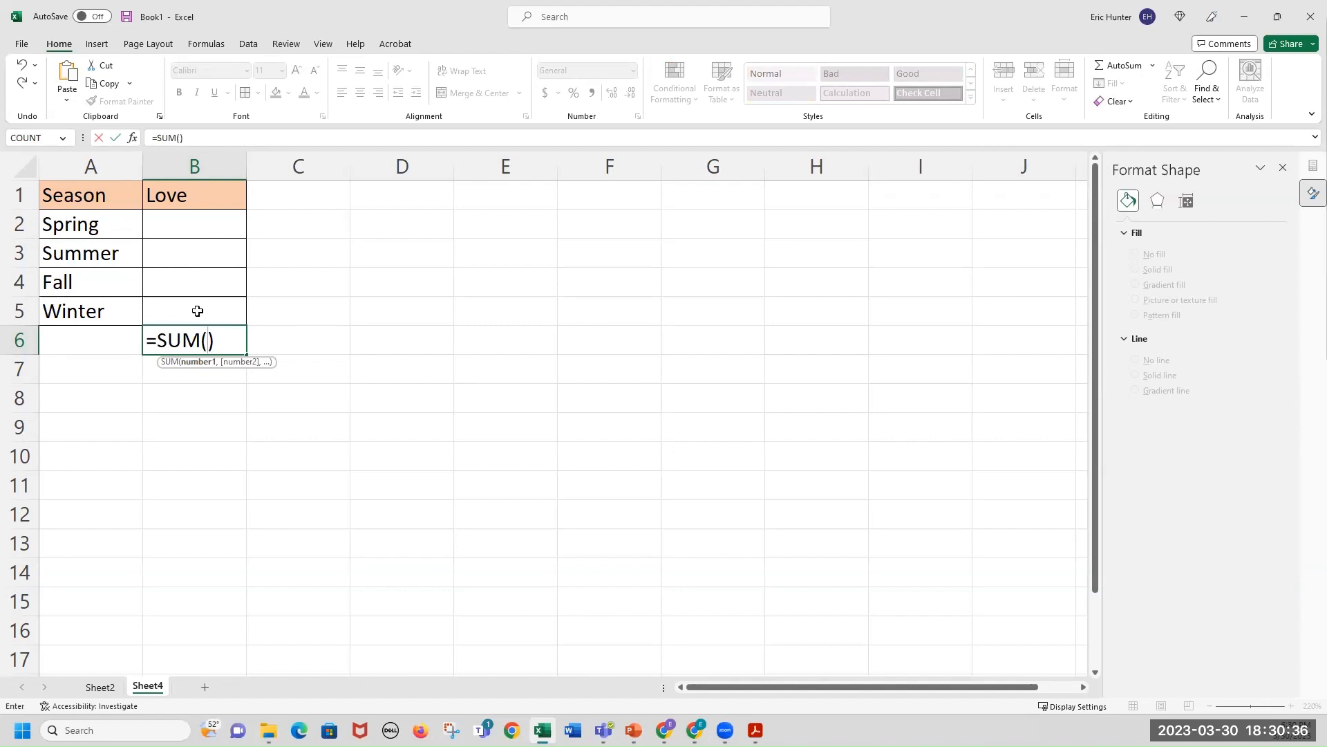
pyautogui.write('b2:')
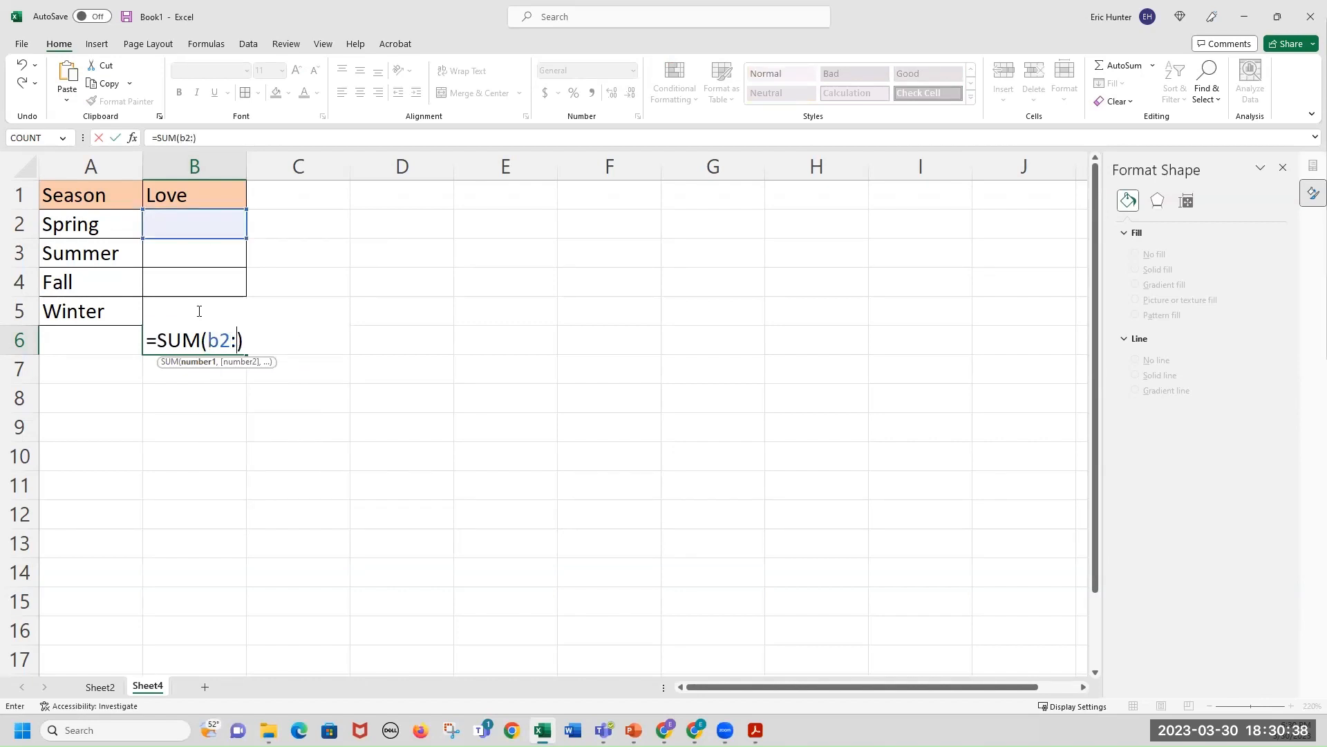
pyautogui.write('b5')
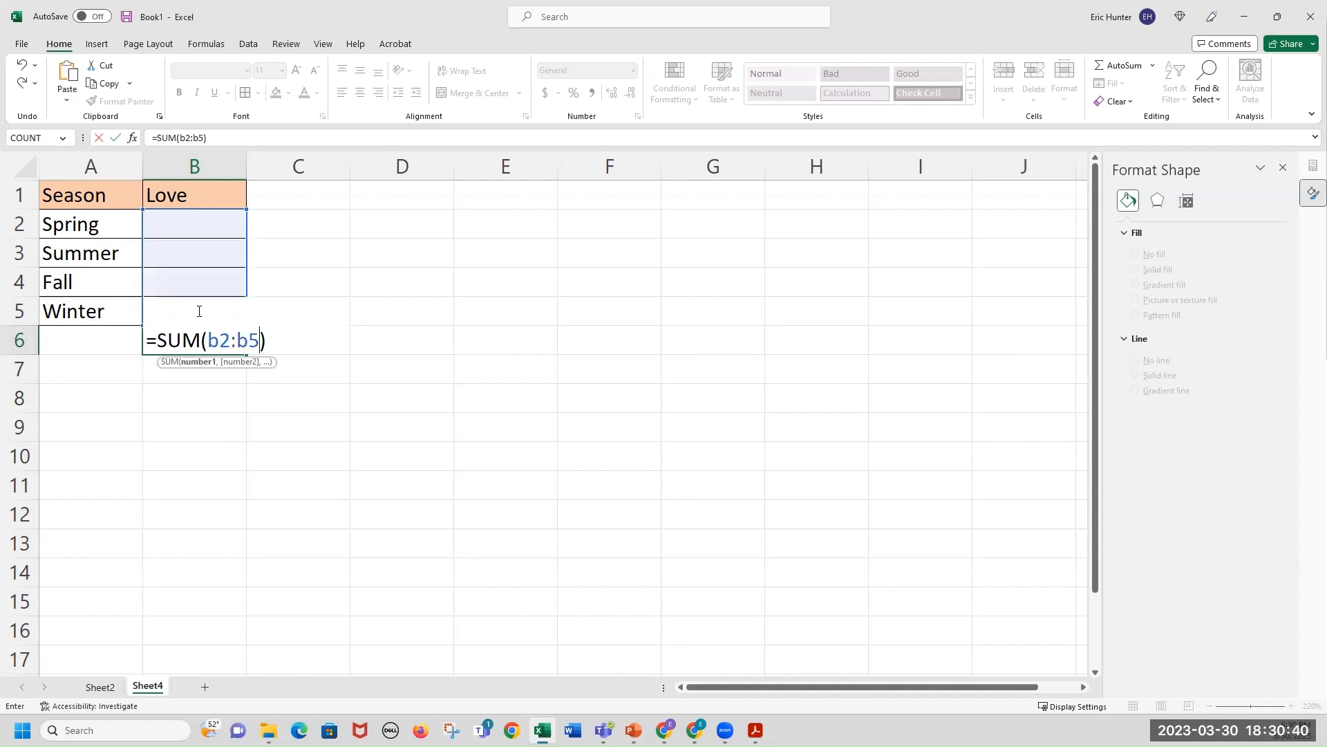
pyautogui.press('Return')
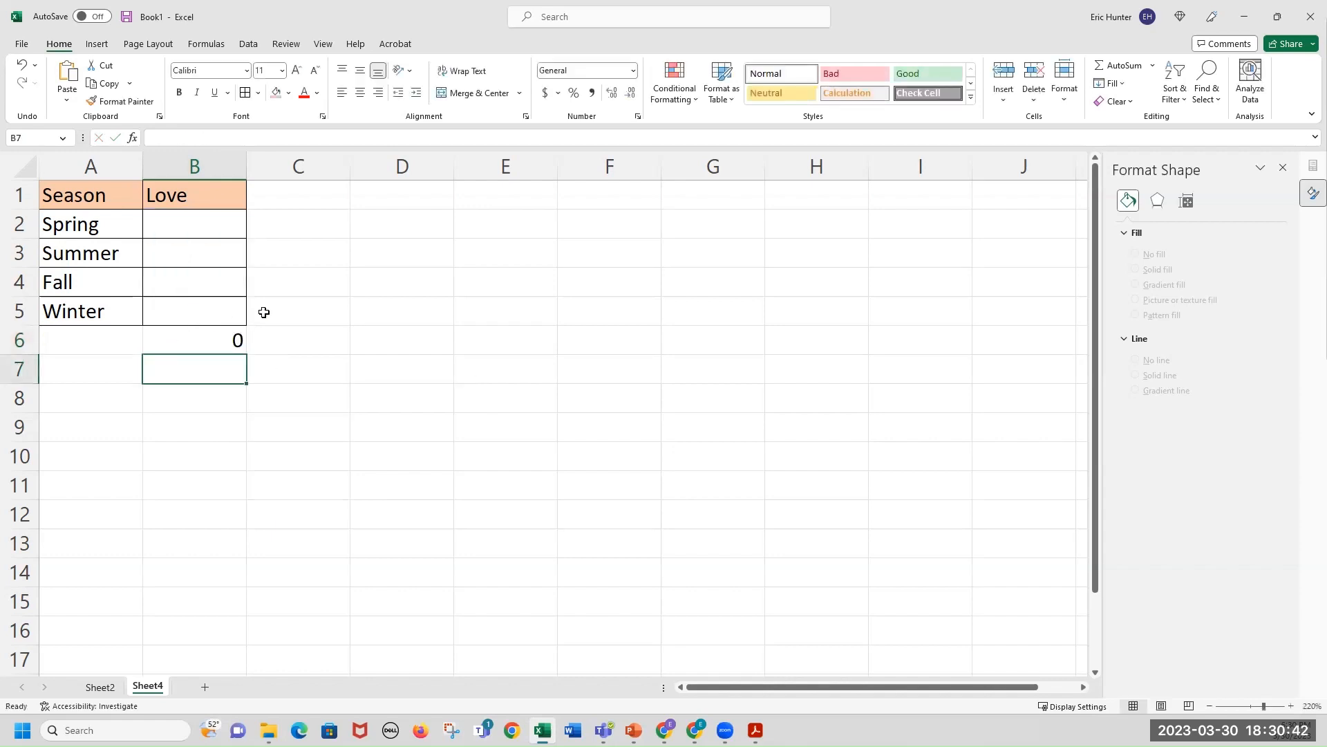
# Try entering 42 as Spring's Love count and clear the cell again.
pyautogui.click(198, 228)
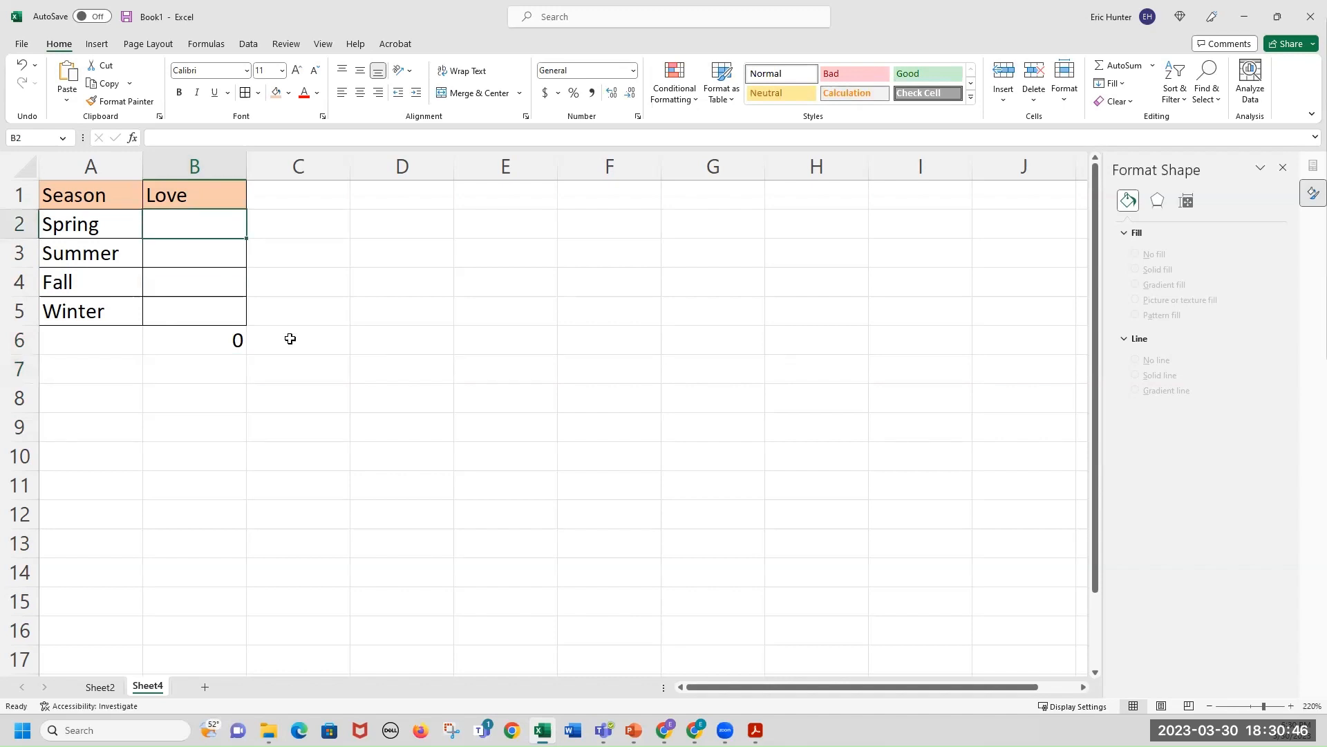
pyautogui.write('42')
pyautogui.press('Return')
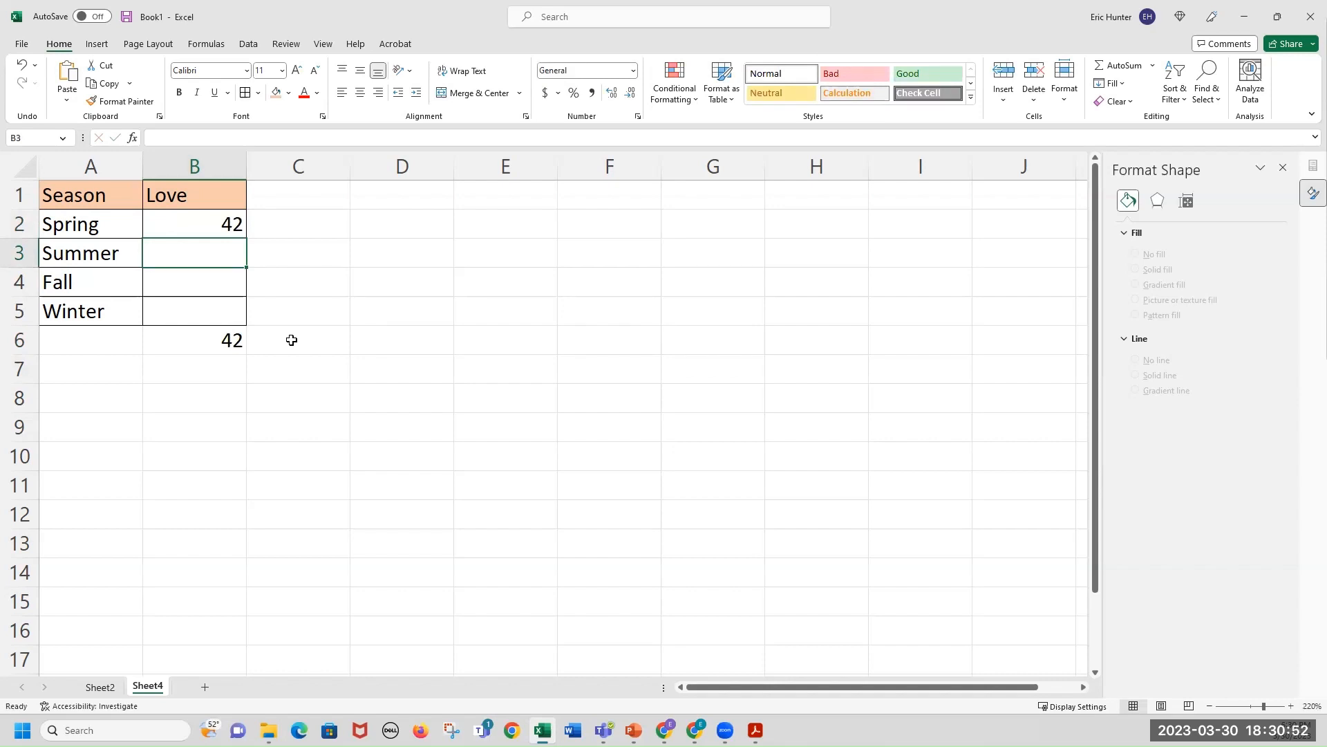
pyautogui.write('49')
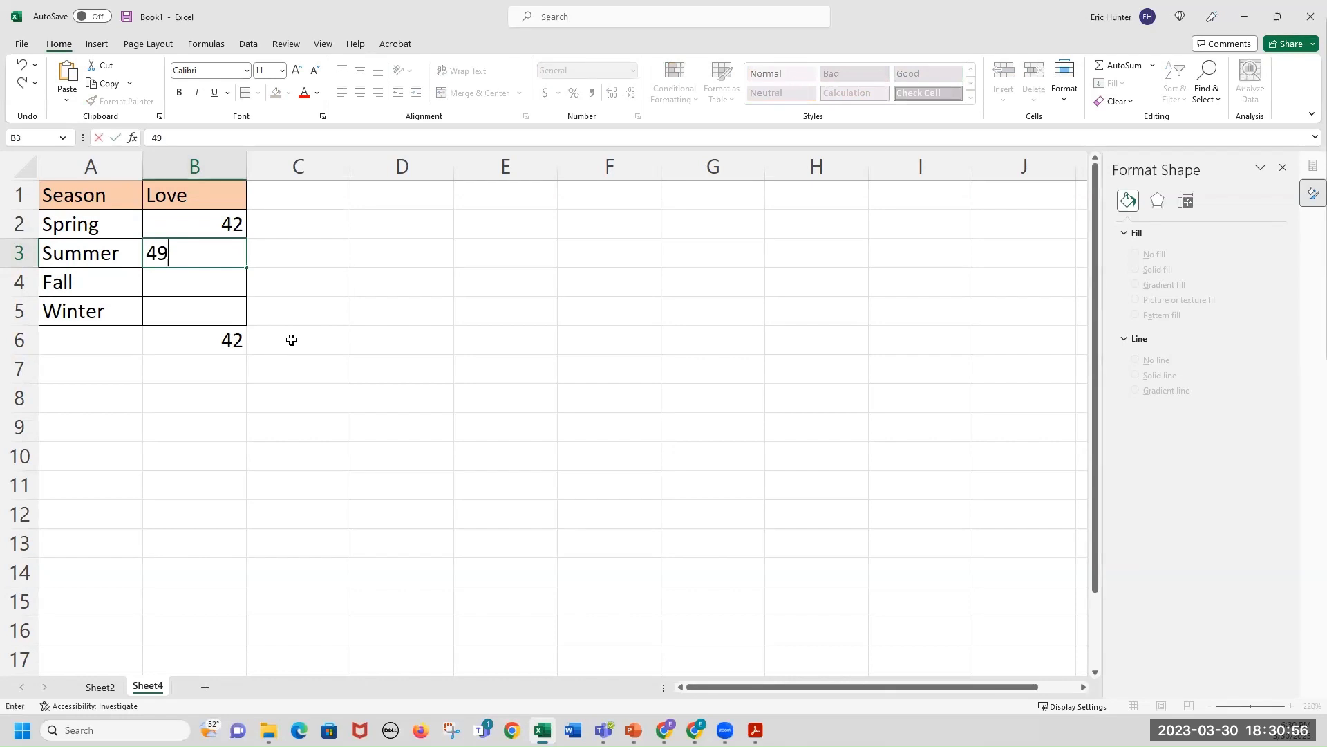
pyautogui.press('BackSpace')
pyautogui.press('BackSpace')
pyautogui.press('Up')
pyautogui.press('Delete')
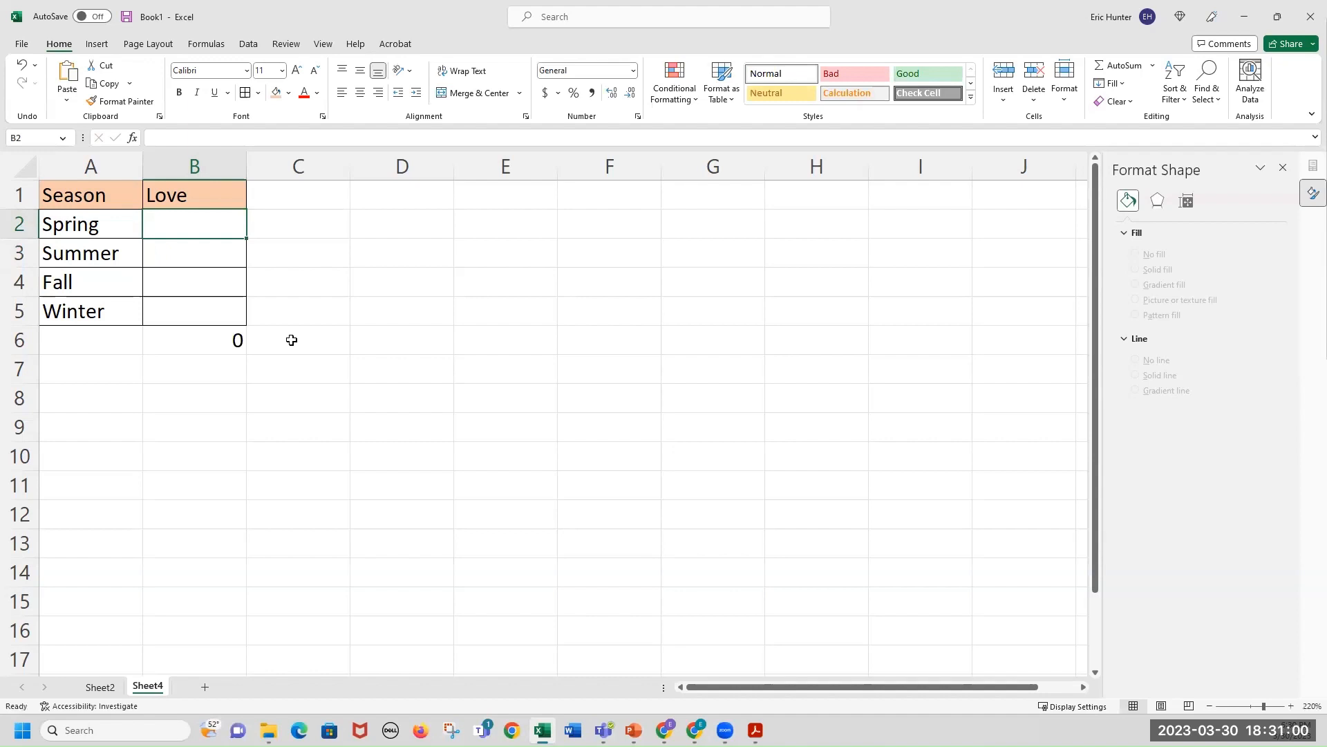
# Enter Love counts of 24, 54, 16 and 6 for Spring, Summer, Fall and Winter.
pyautogui.write('2')
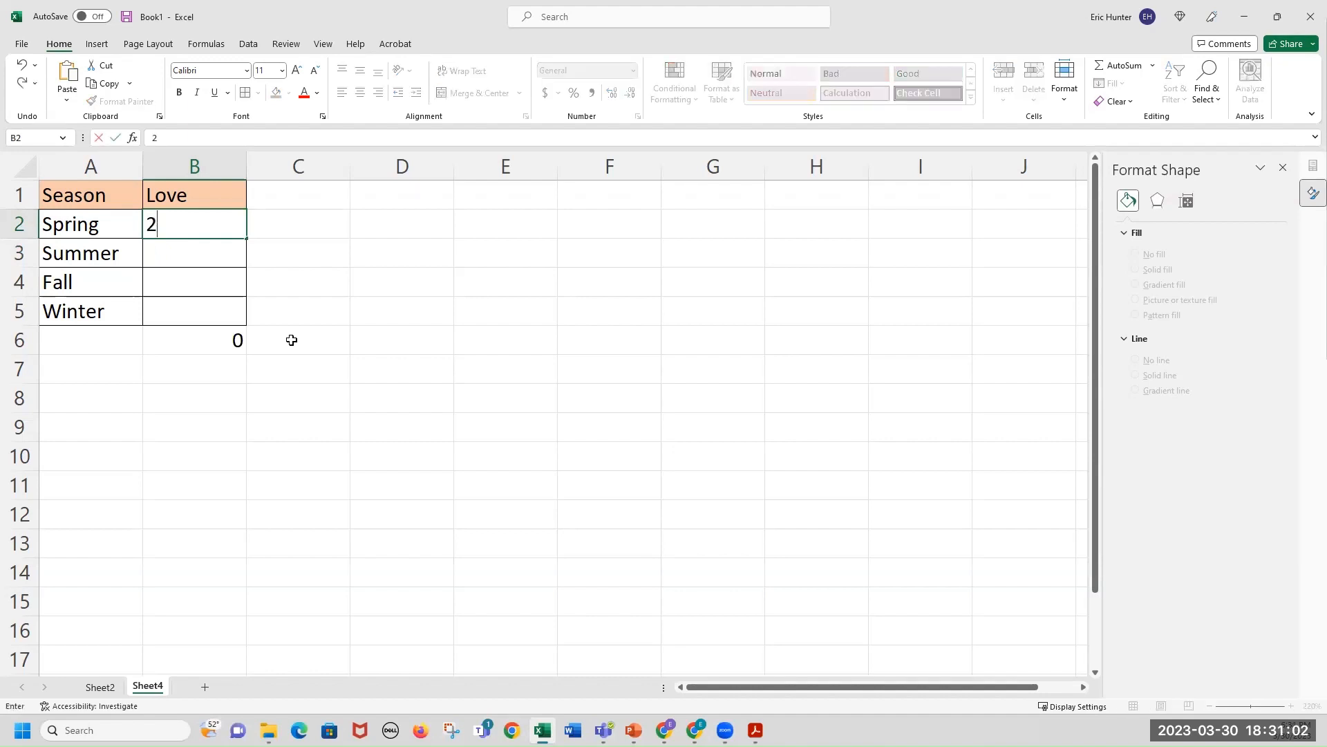
pyautogui.write('4')
pyautogui.press('Return')
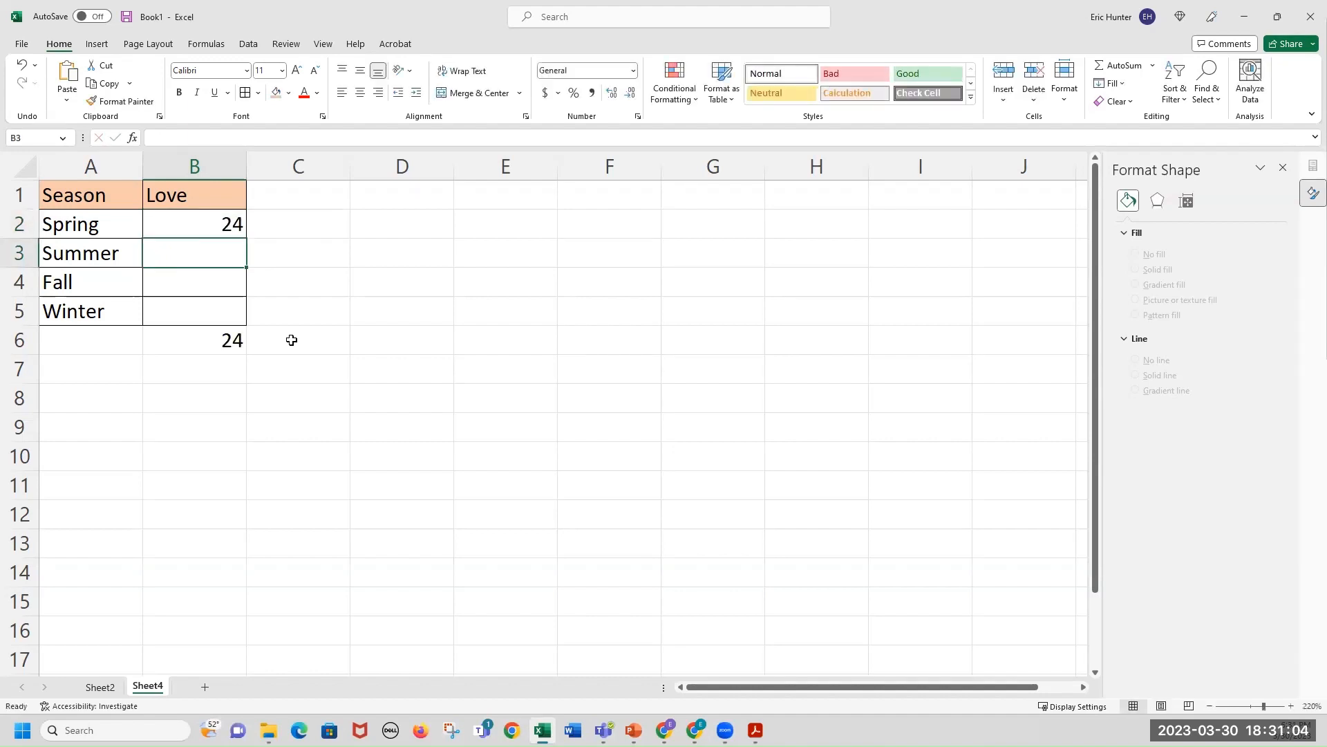
pyautogui.write('54')
pyautogui.press('Return')
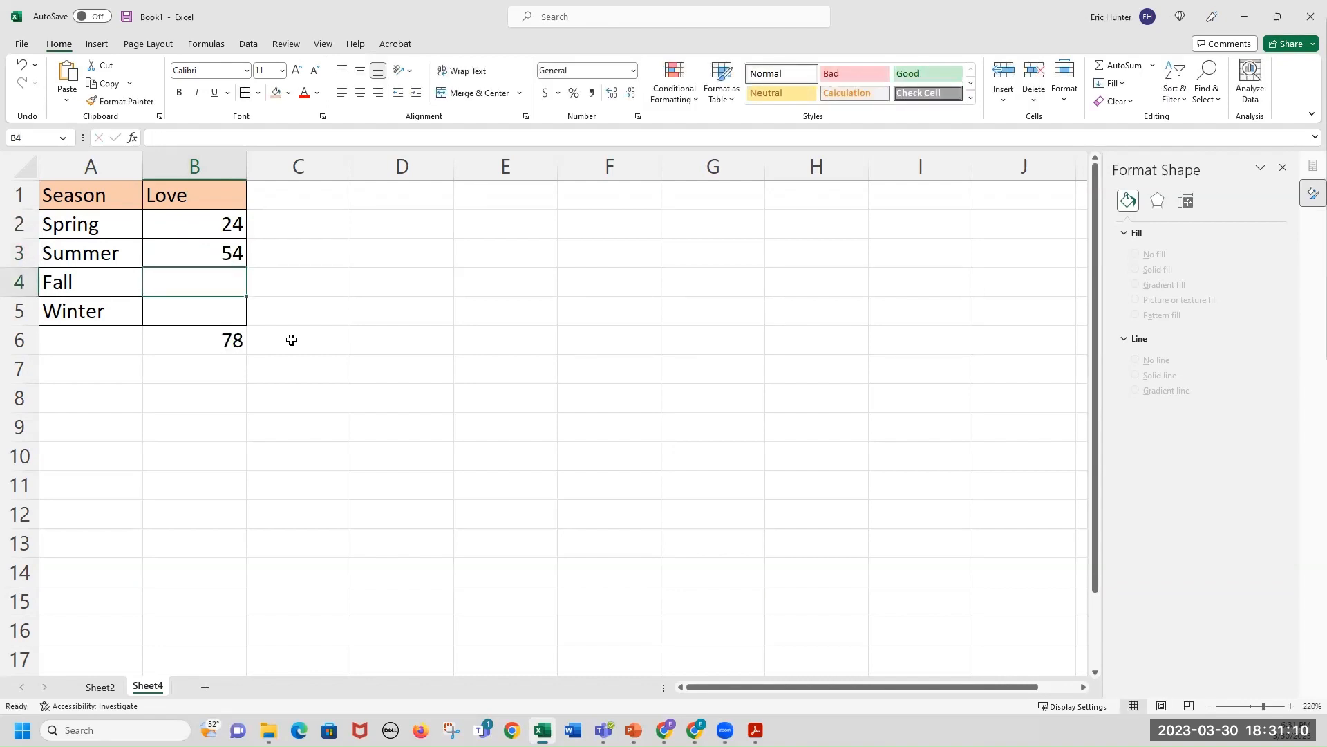
pyautogui.write('16')
pyautogui.press('Return')
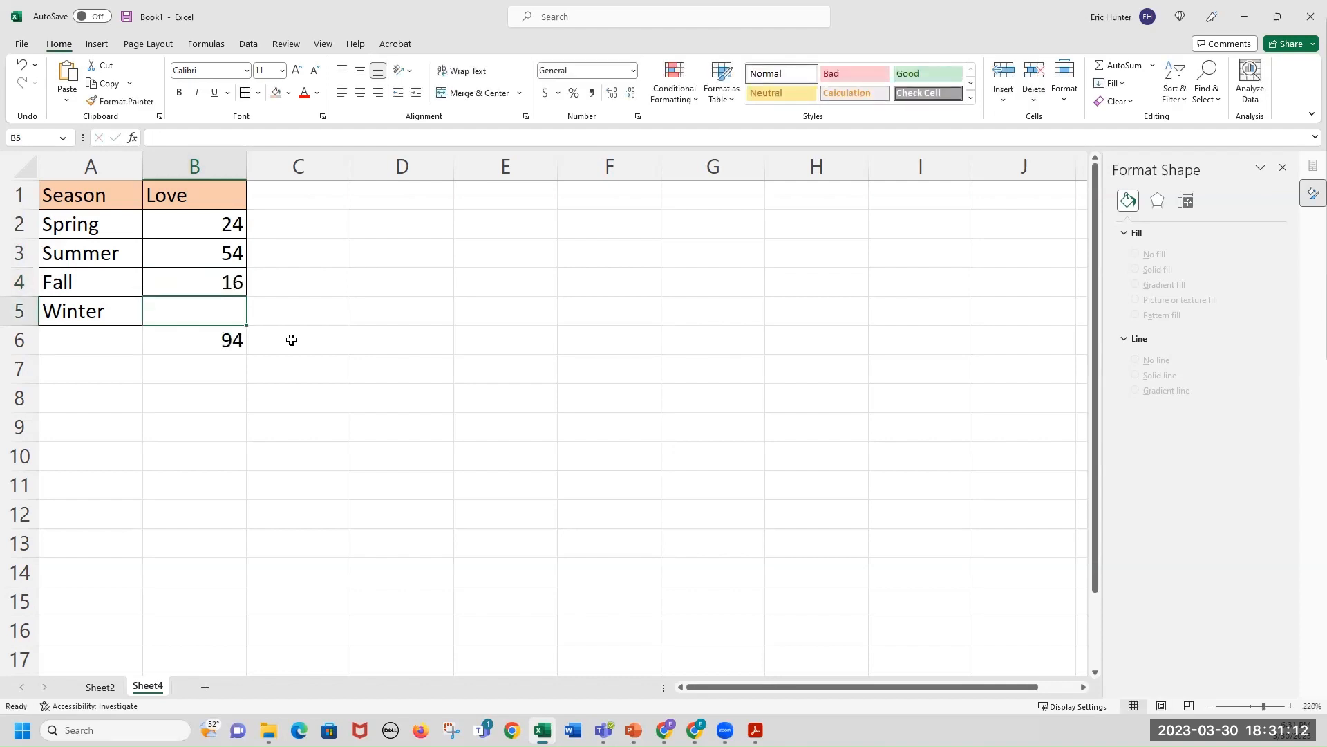
pyautogui.write('6')
pyautogui.press('Return')
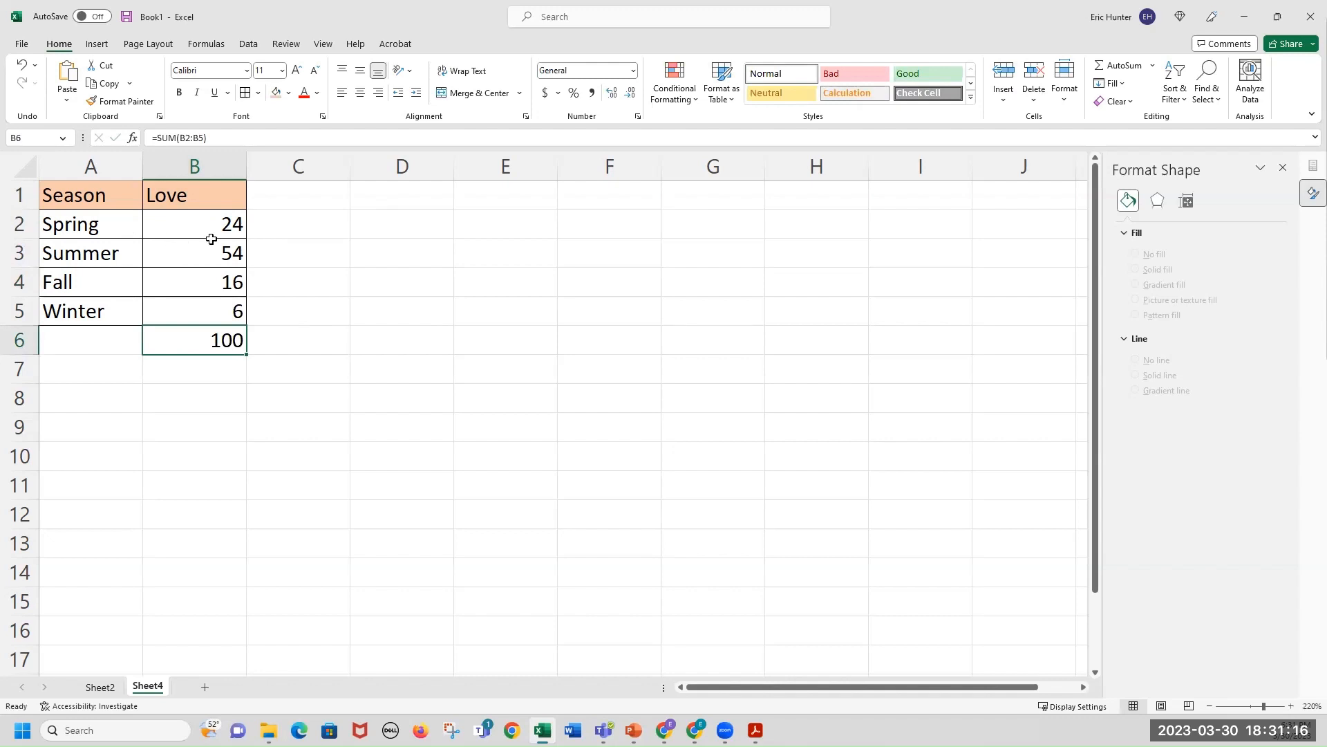
# Change the Love counts to 240, 540, 160 and 60.
pyautogui.click(230, 226)
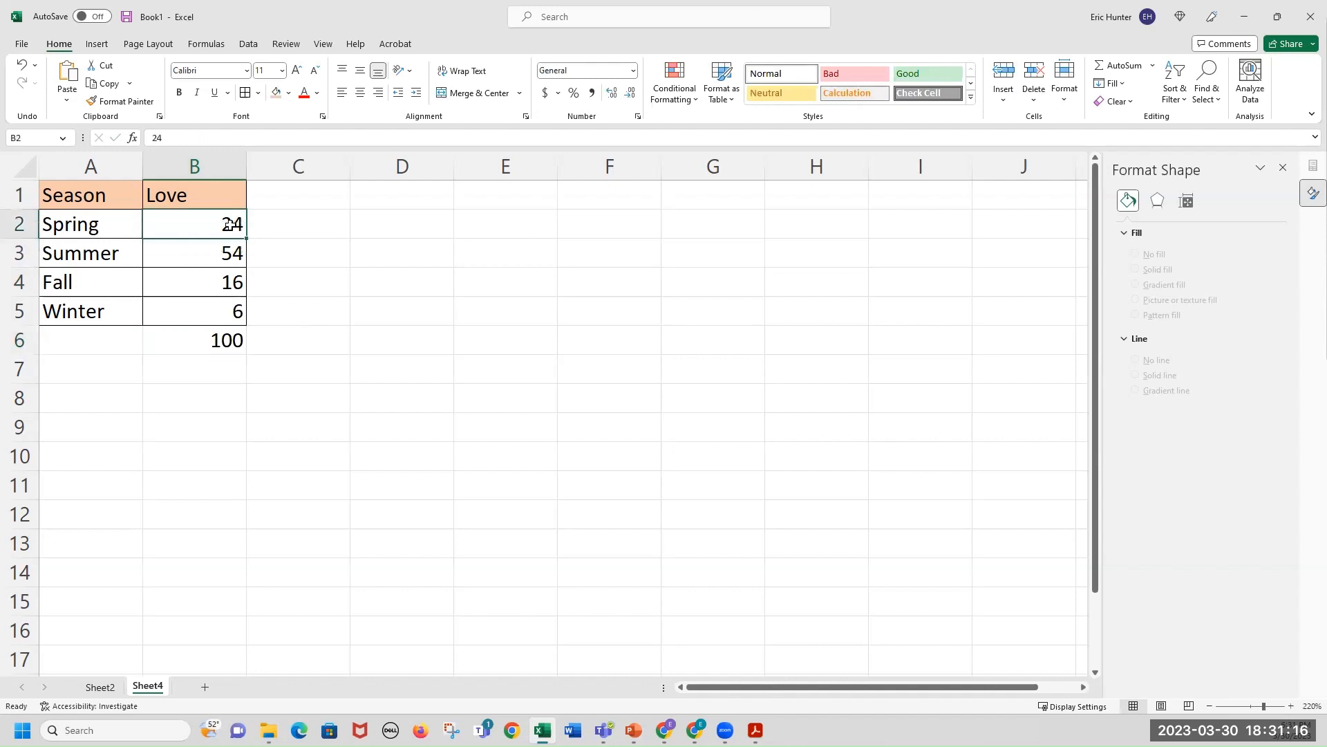
pyautogui.click(226, 141)
pyautogui.write('0')
pyautogui.press('Return')
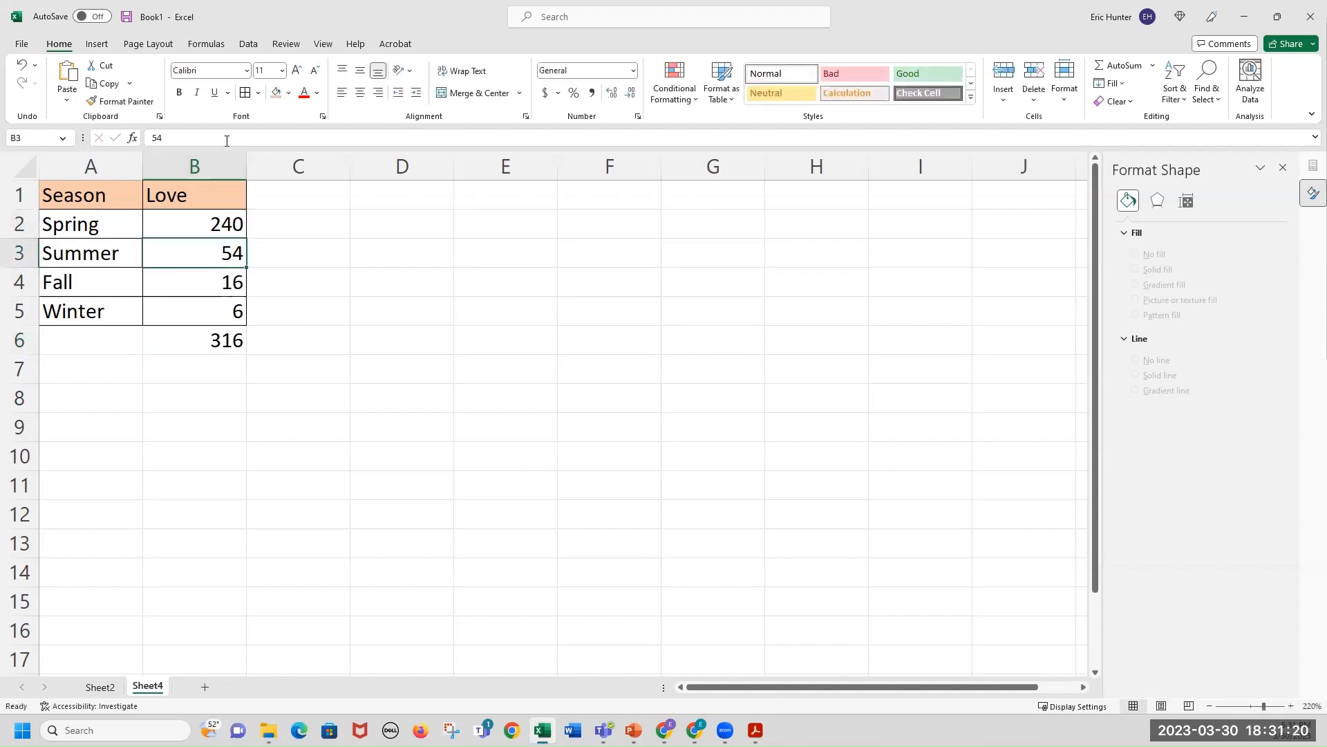
pyautogui.write('540')
pyautogui.press('Return')
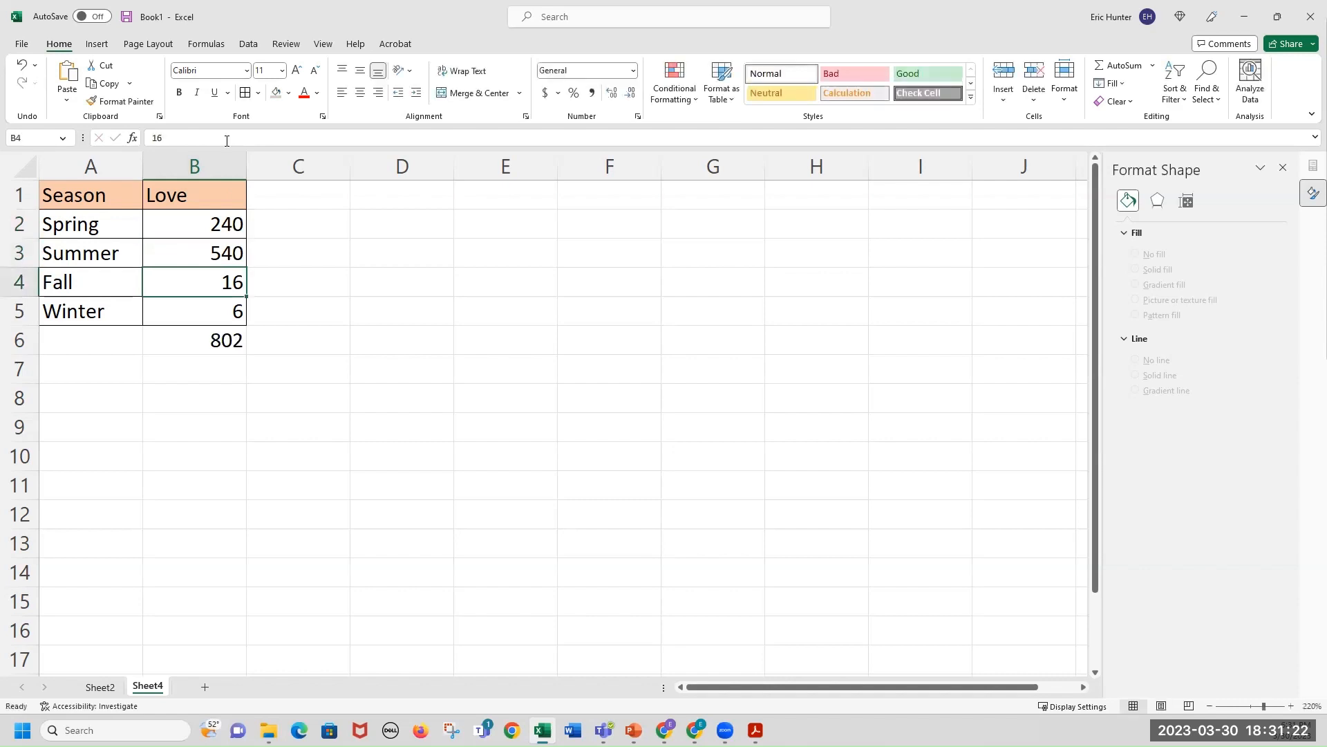
pyautogui.write('160')
pyautogui.press('Return')
pyautogui.write('60')
pyautogui.click(225, 344)
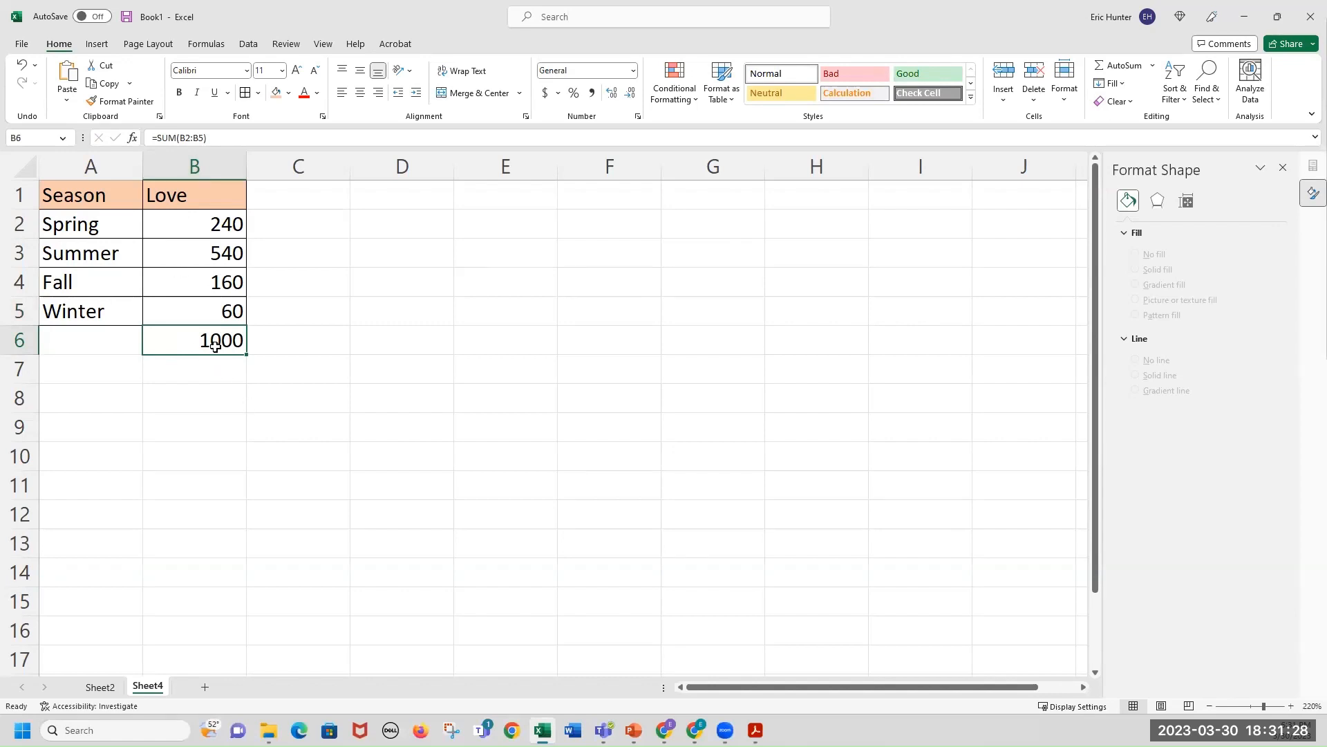
# Examine the season rows and their Love counts by selecting them in the table.
pyautogui.moveTo(211, 224); pyautogui.dragTo(66, 228)
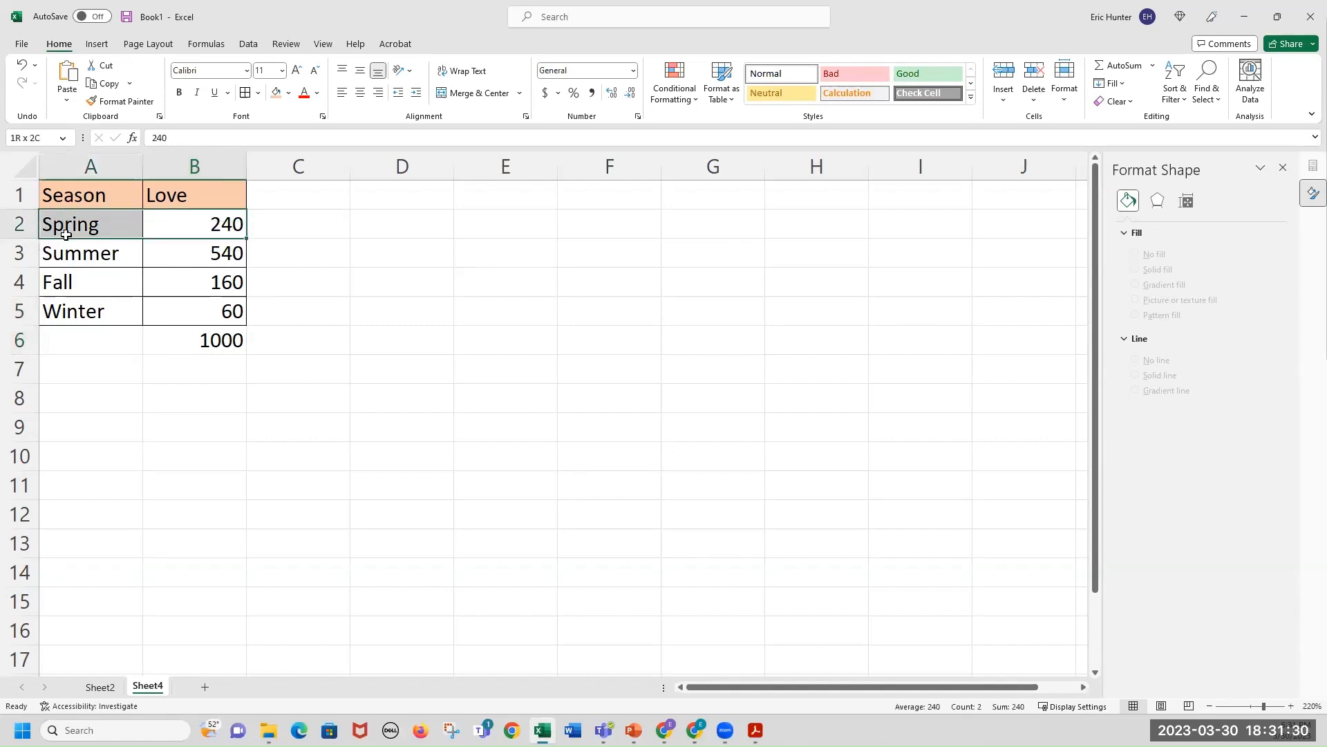
pyautogui.moveTo(175, 261); pyautogui.dragTo(121, 282)
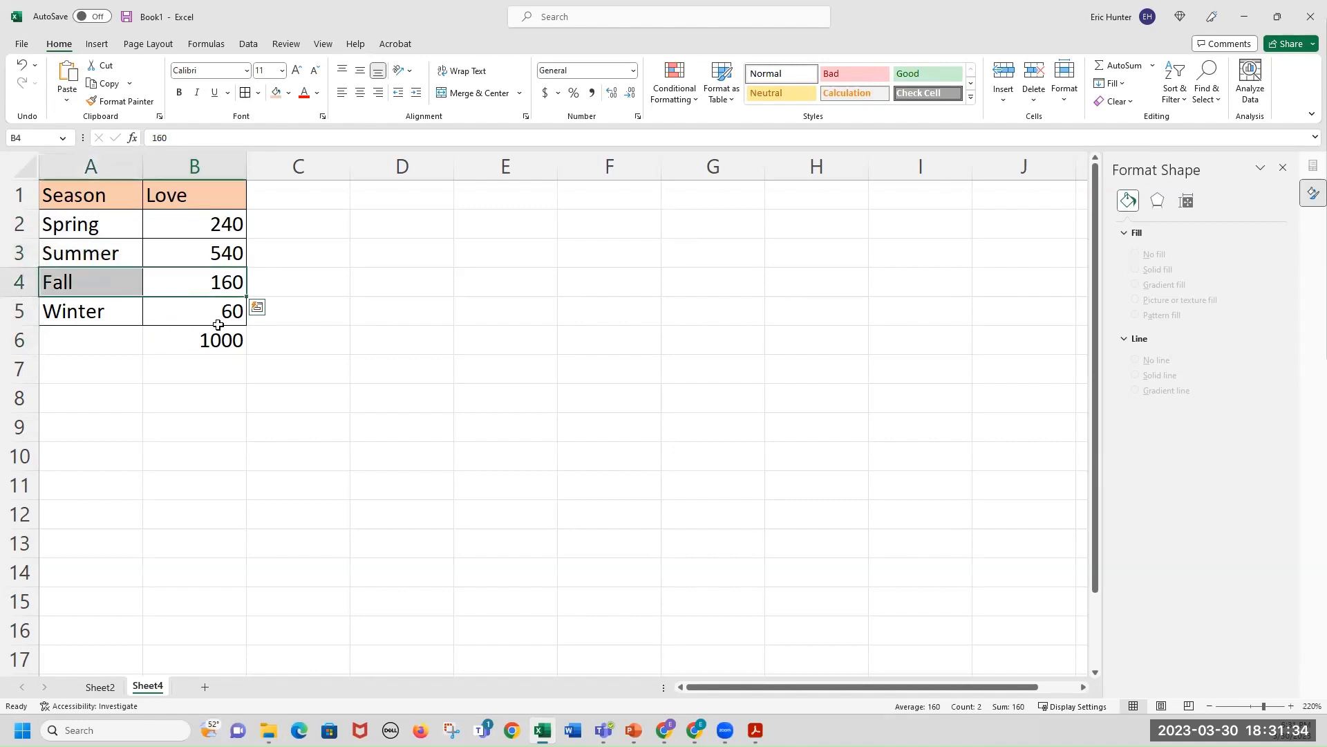
pyautogui.moveTo(207, 308); pyautogui.dragTo(114, 302)
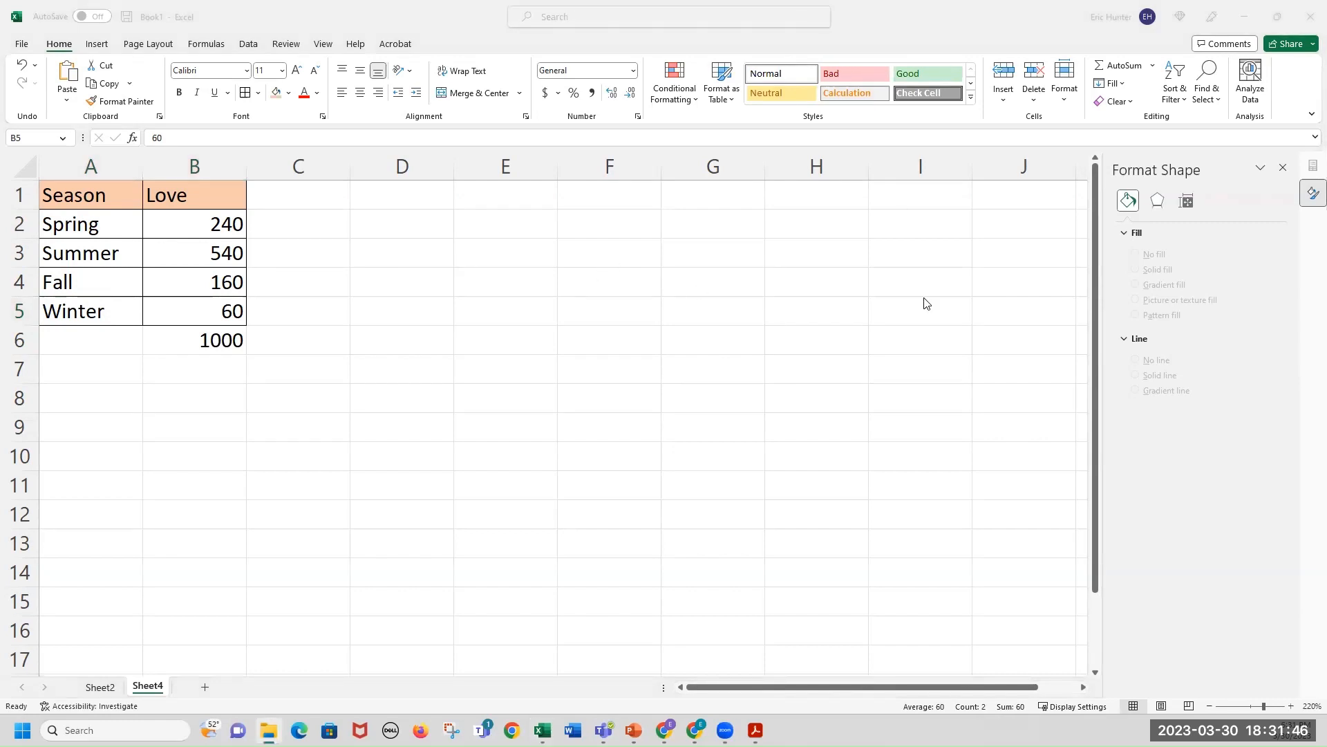
pyautogui.moveTo(98, 224); pyautogui.dragTo(175, 314)
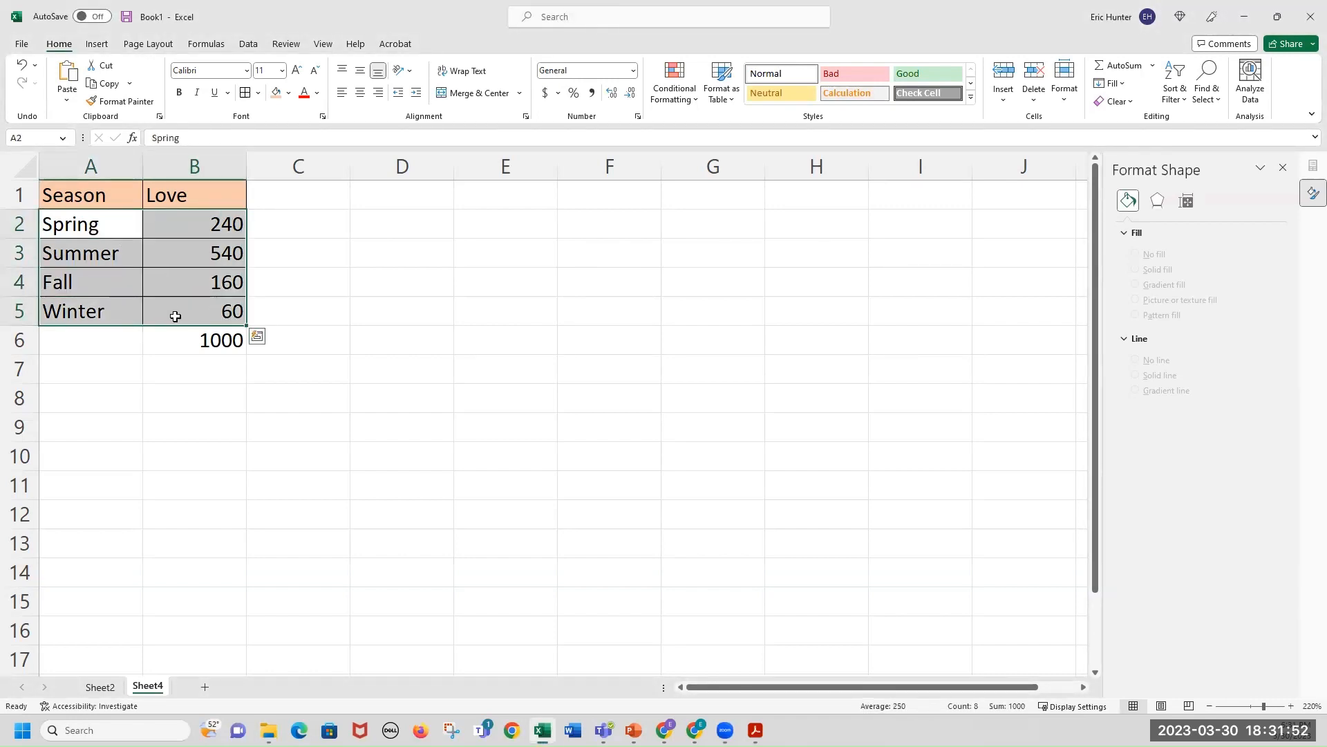
pyautogui.click(219, 342)
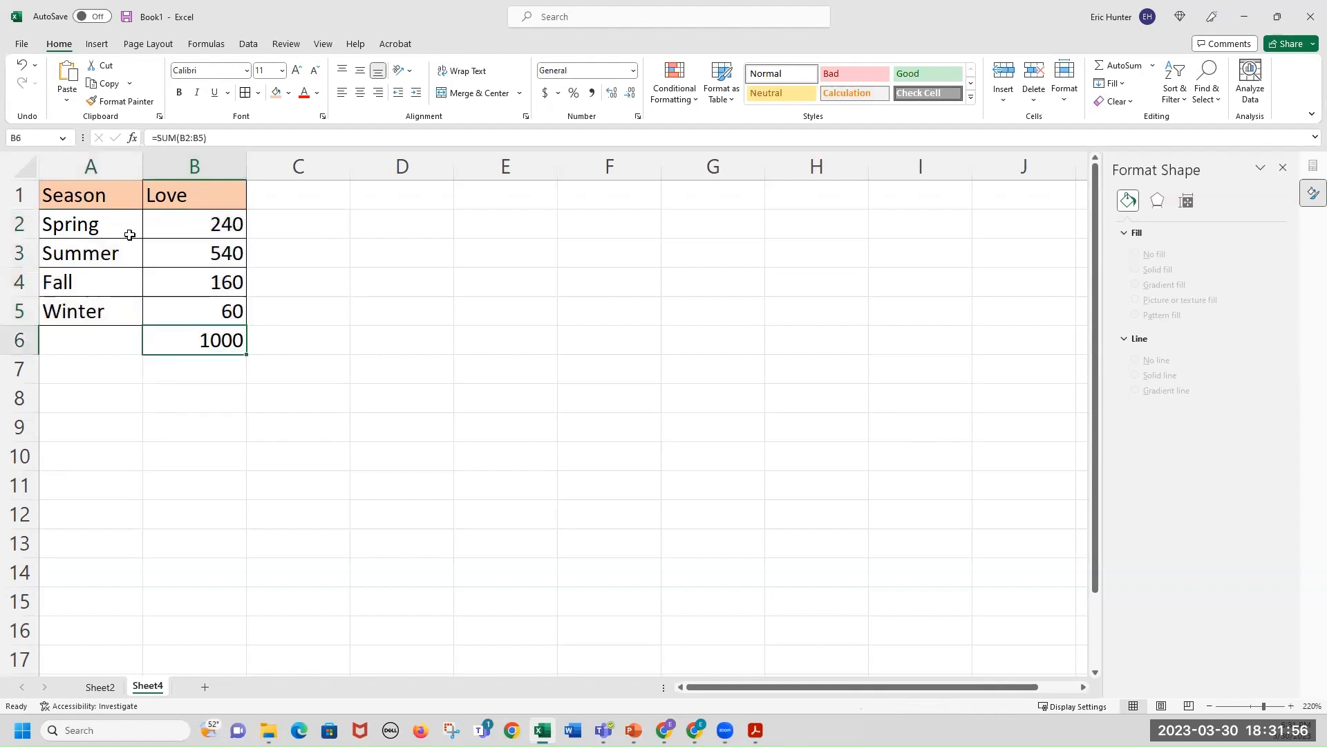
pyautogui.moveTo(107, 222); pyautogui.dragTo(199, 299)
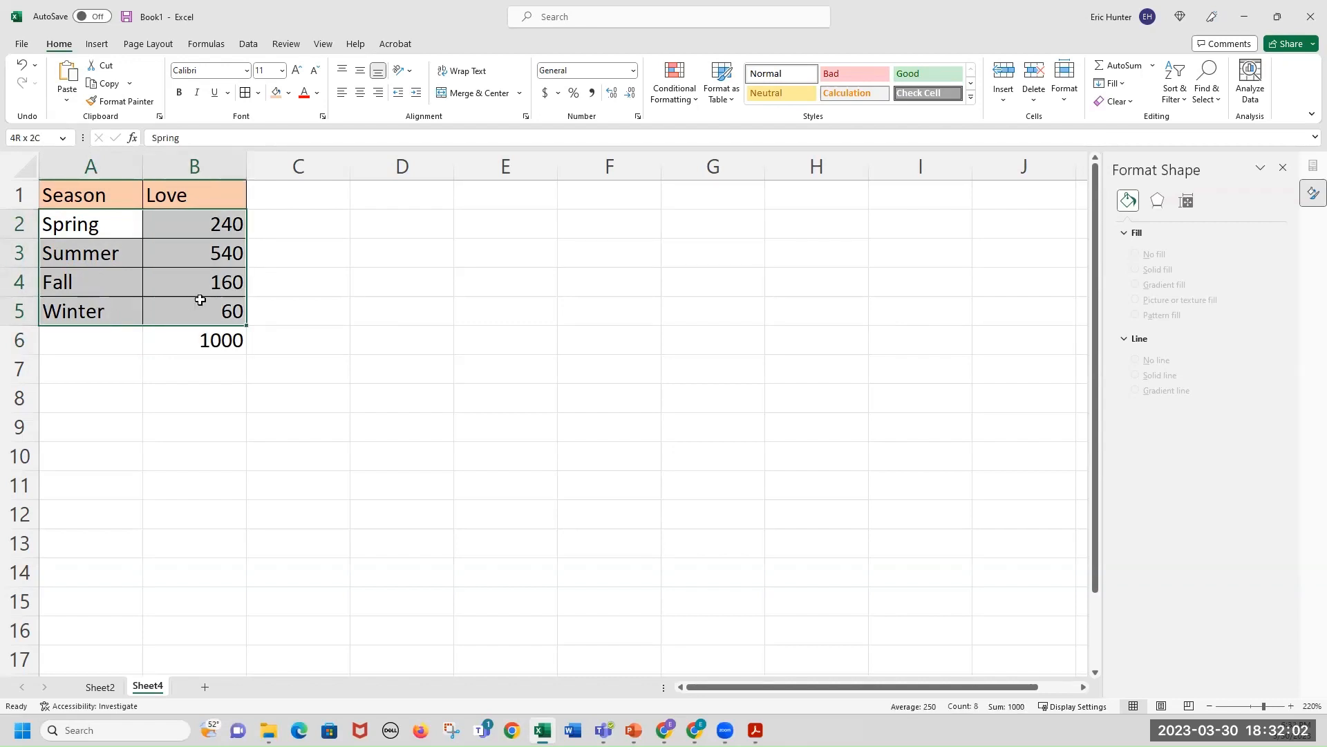
pyautogui.moveTo(199, 299); pyautogui.dragTo(199, 299)
pyautogui.click(100, 226)
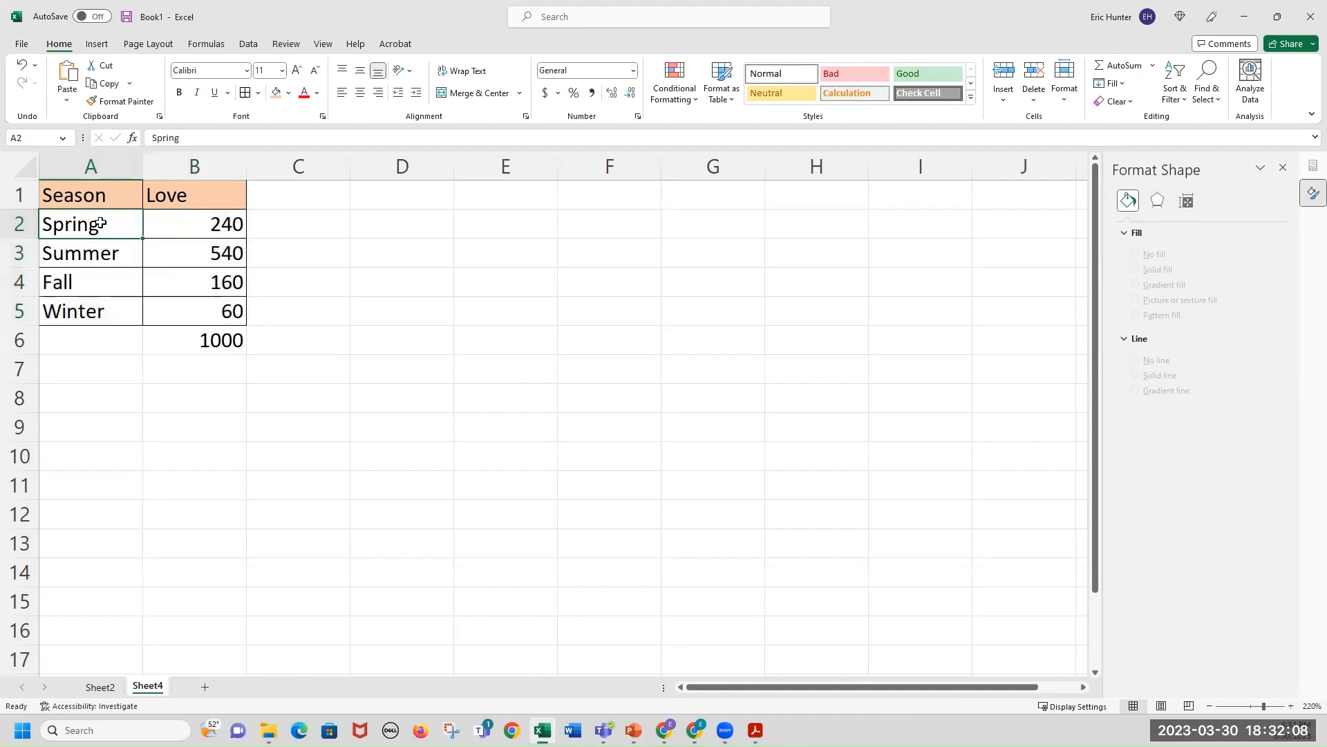
# Insert a 3-D clustered column chart from the Season and Love data in A2:B5.
pyautogui.moveTo(100, 224); pyautogui.dragTo(187, 311)
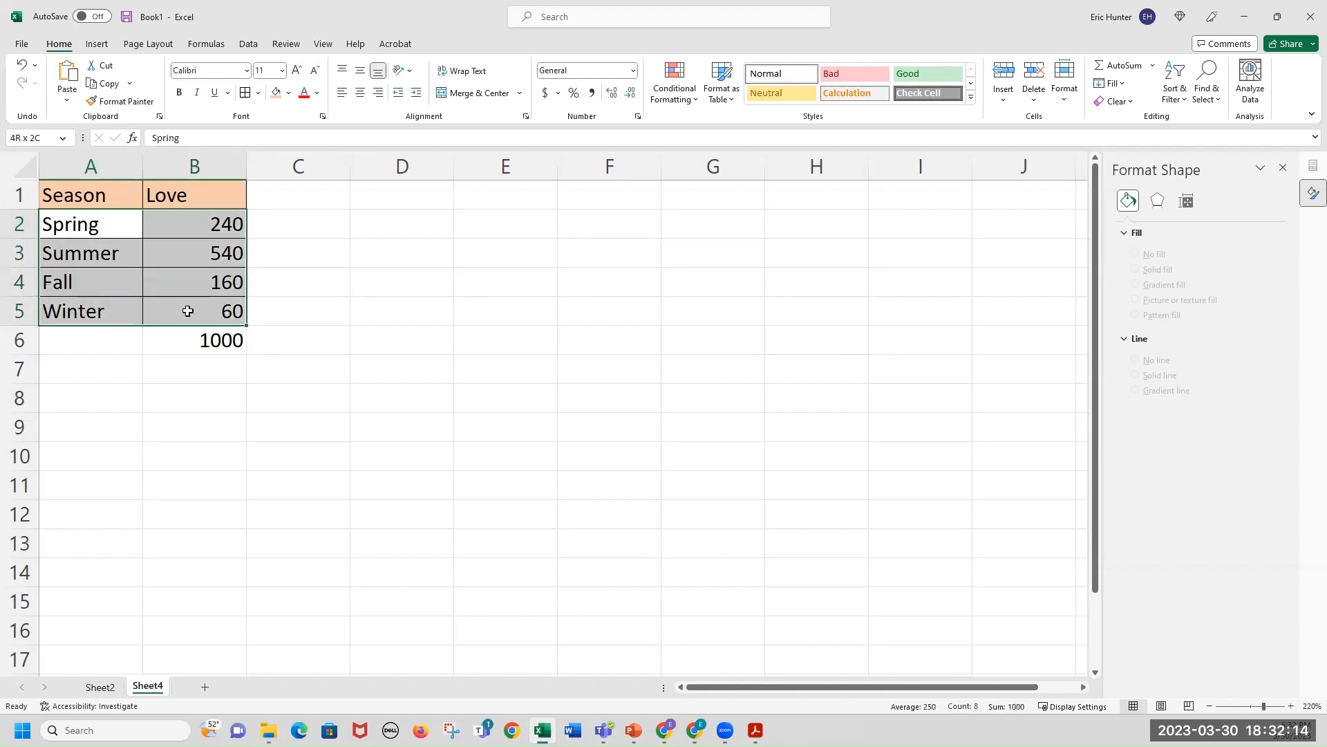
pyautogui.moveTo(188, 311); pyautogui.dragTo(187, 311)
pyautogui.click(98, 44)
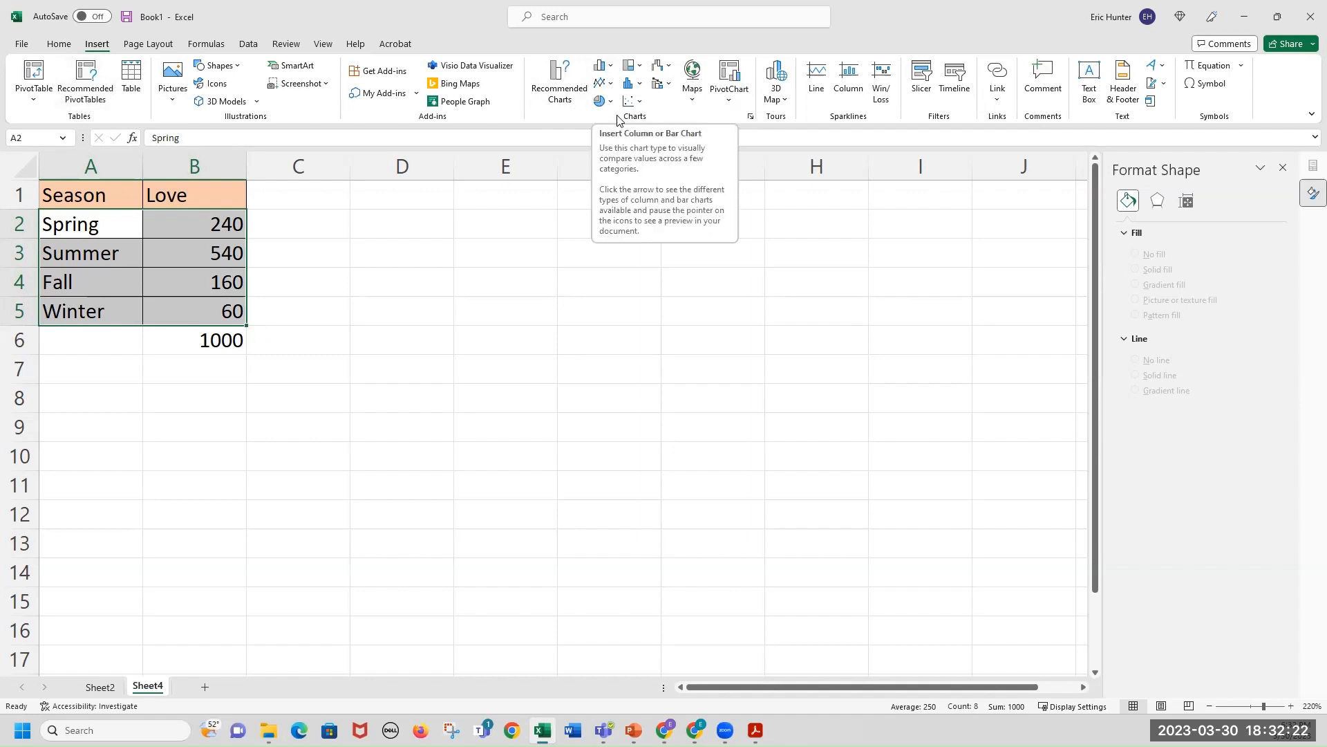
pyautogui.click(610, 69)
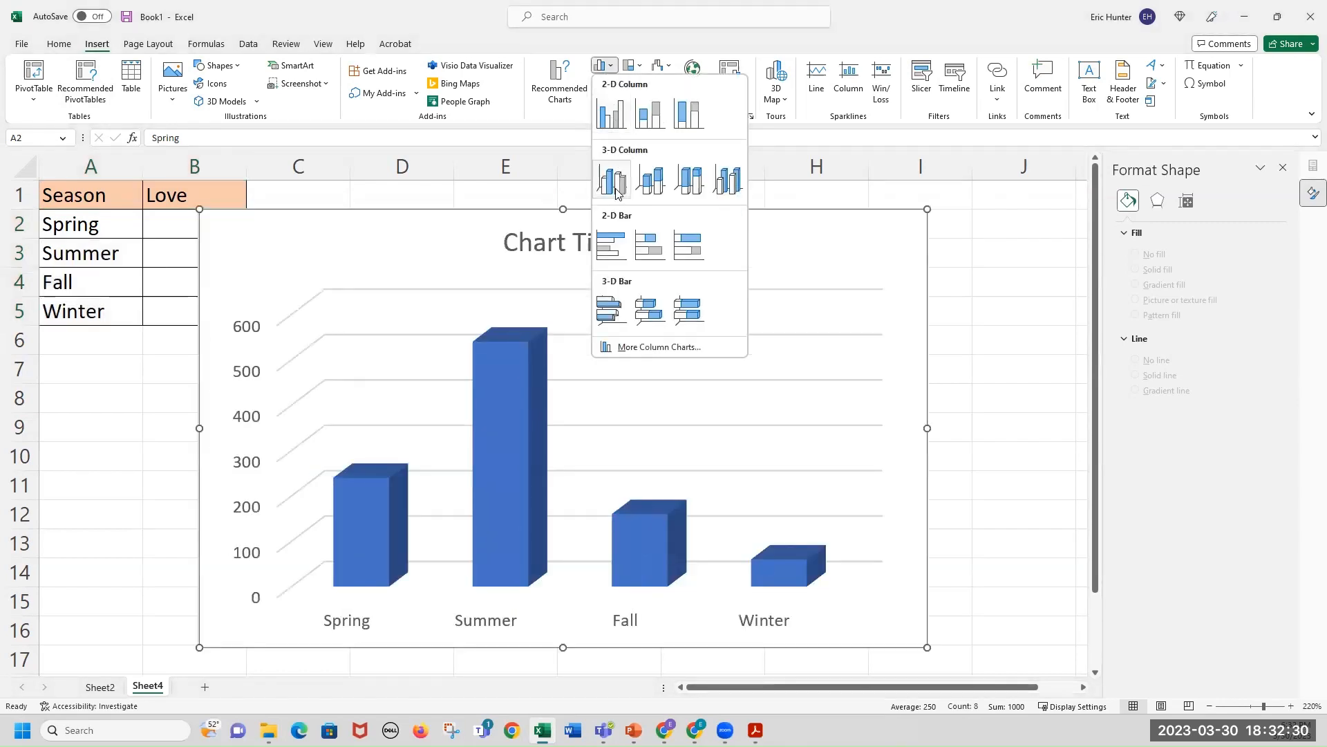
pyautogui.click(611, 180)
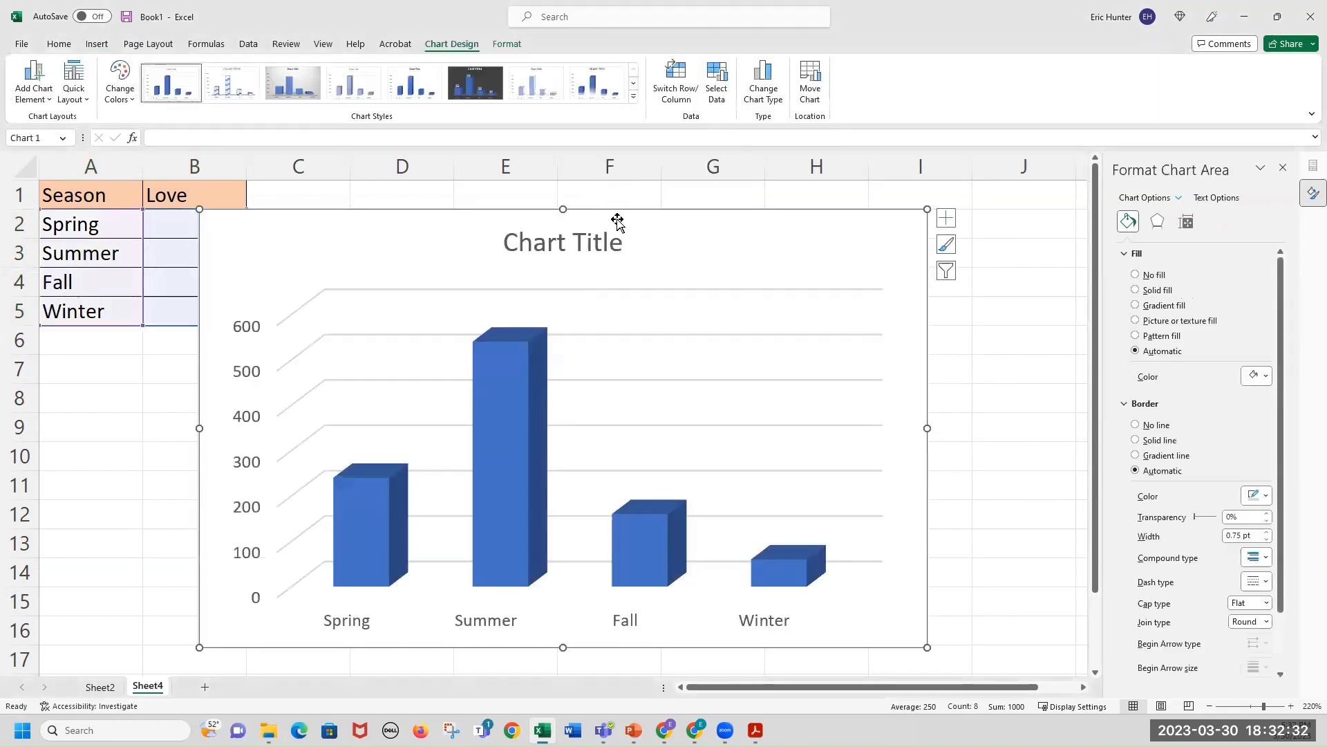
# Move the column chart slightly and apply a dark chart style to it.
pyautogui.moveTo(681, 226); pyautogui.dragTo(748, 211)
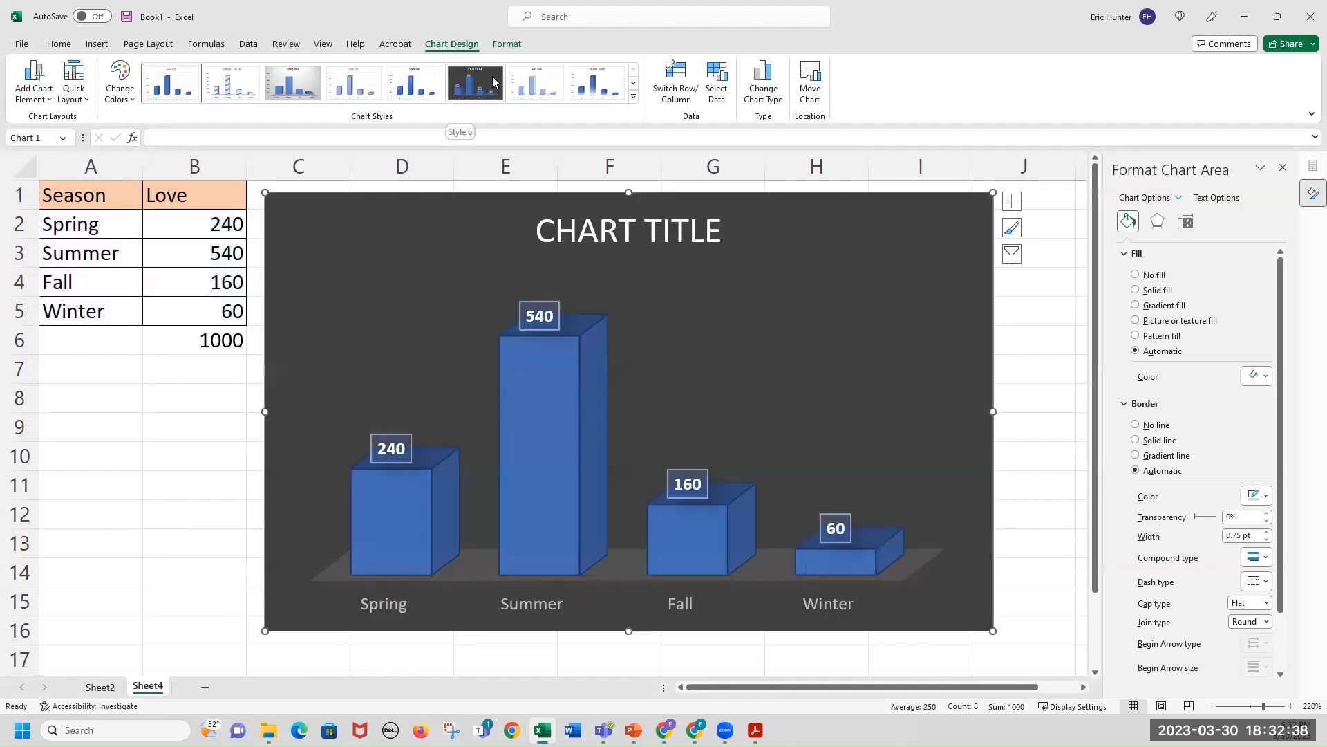
pyautogui.click(495, 82)
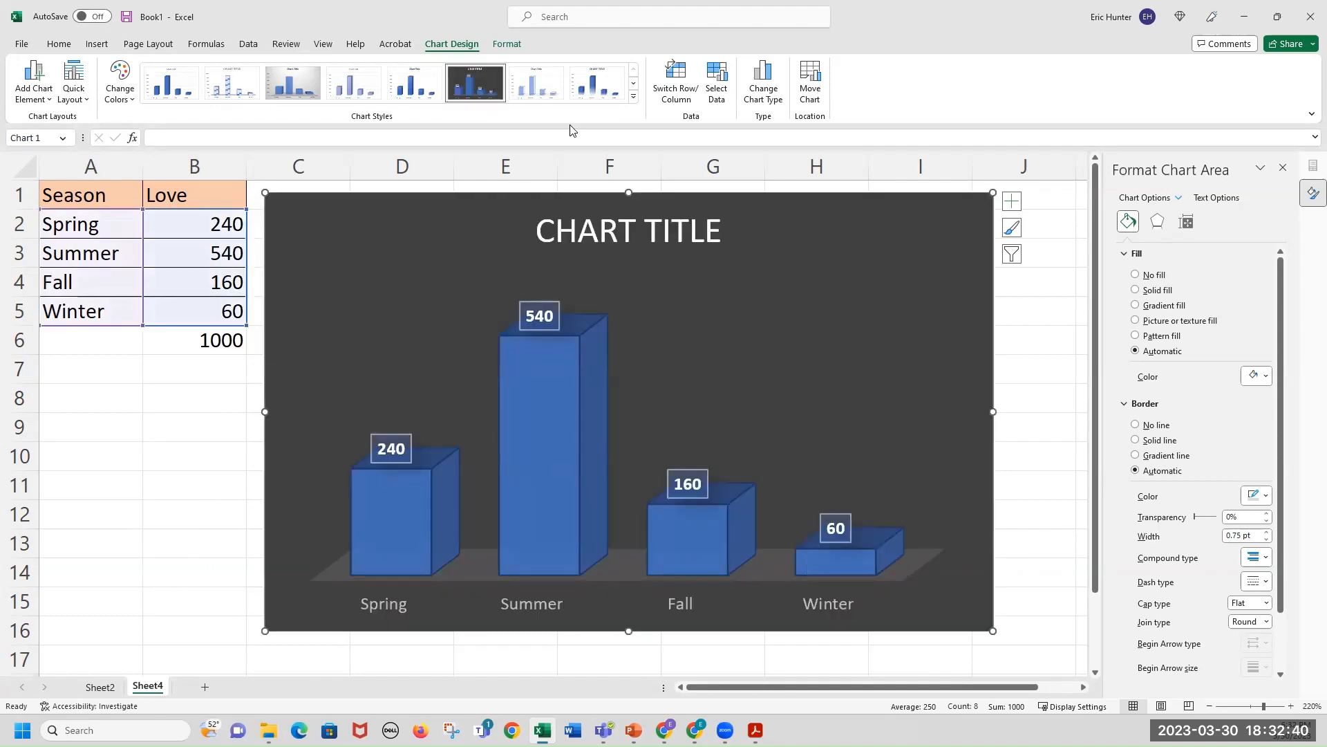
pyautogui.click(633, 83)
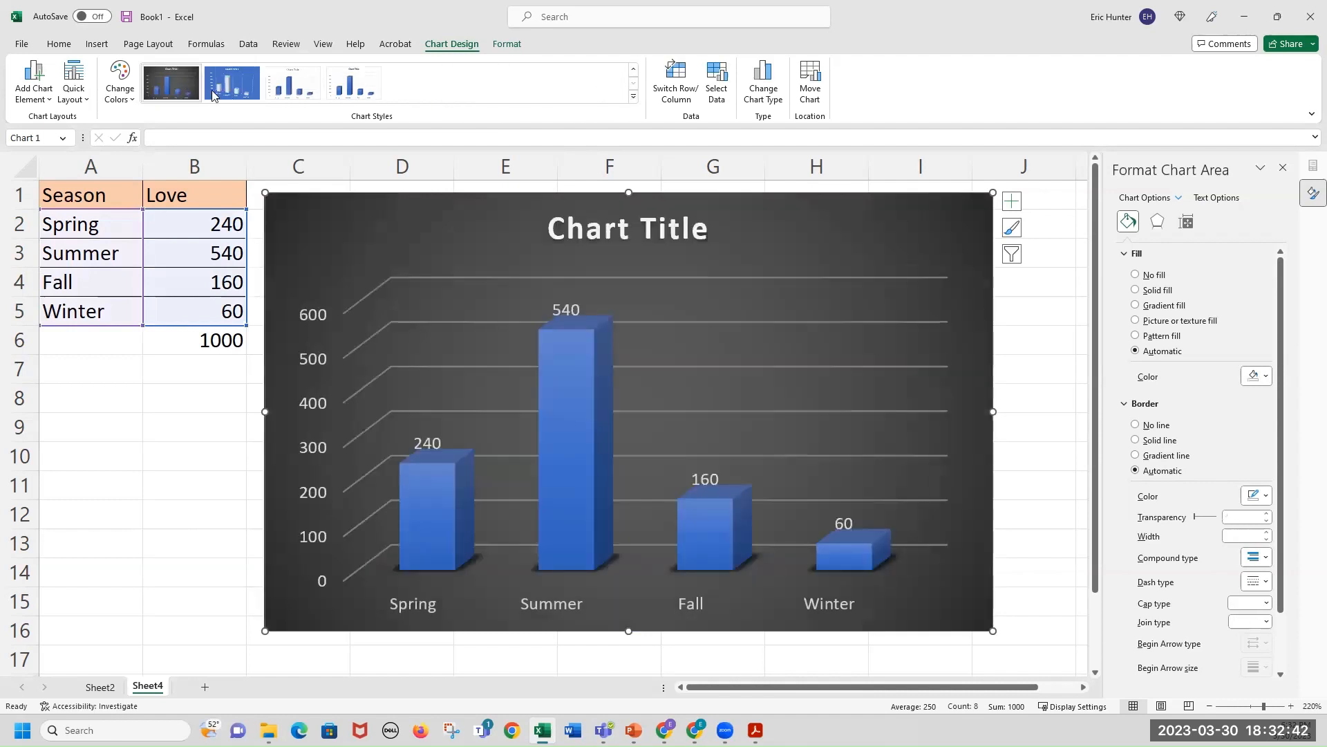
# Replace the column chart's title with "The Favorite Seasons".
pyautogui.click(626, 233)
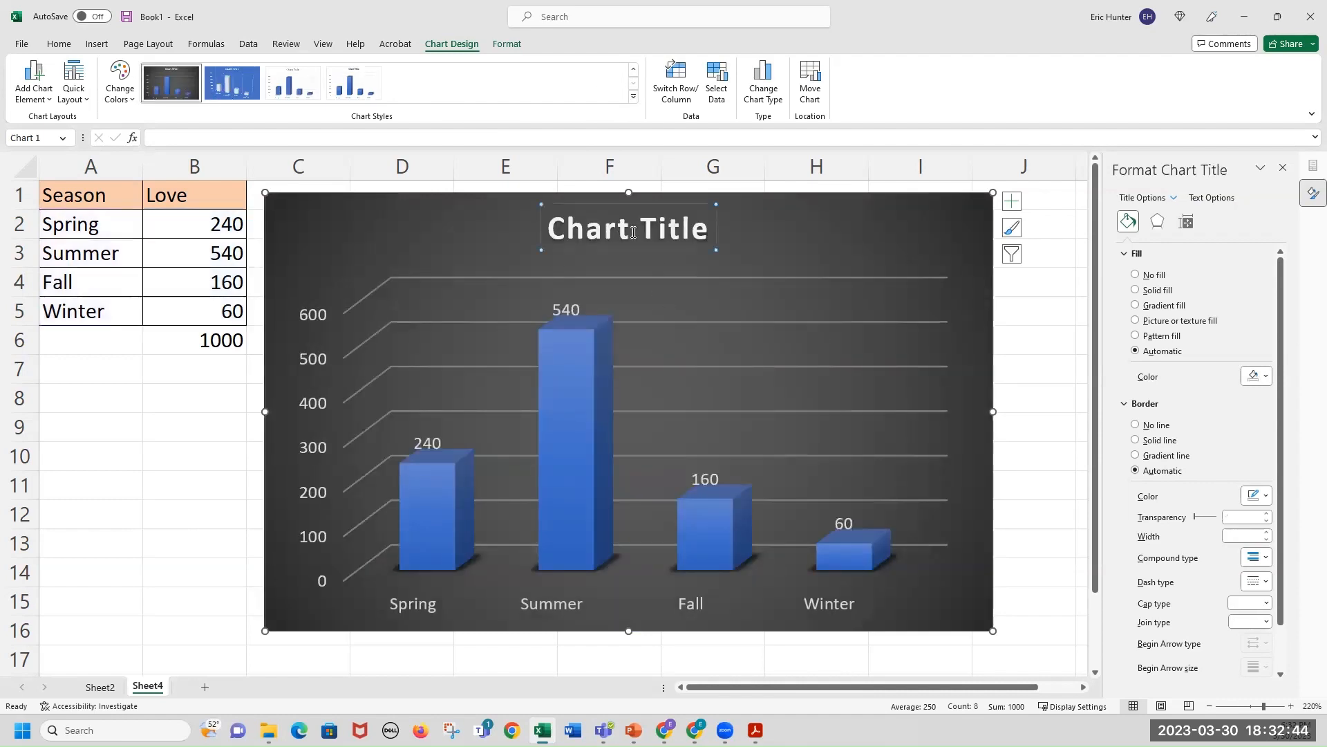
pyautogui.moveTo(701, 231); pyautogui.dragTo(567, 231)
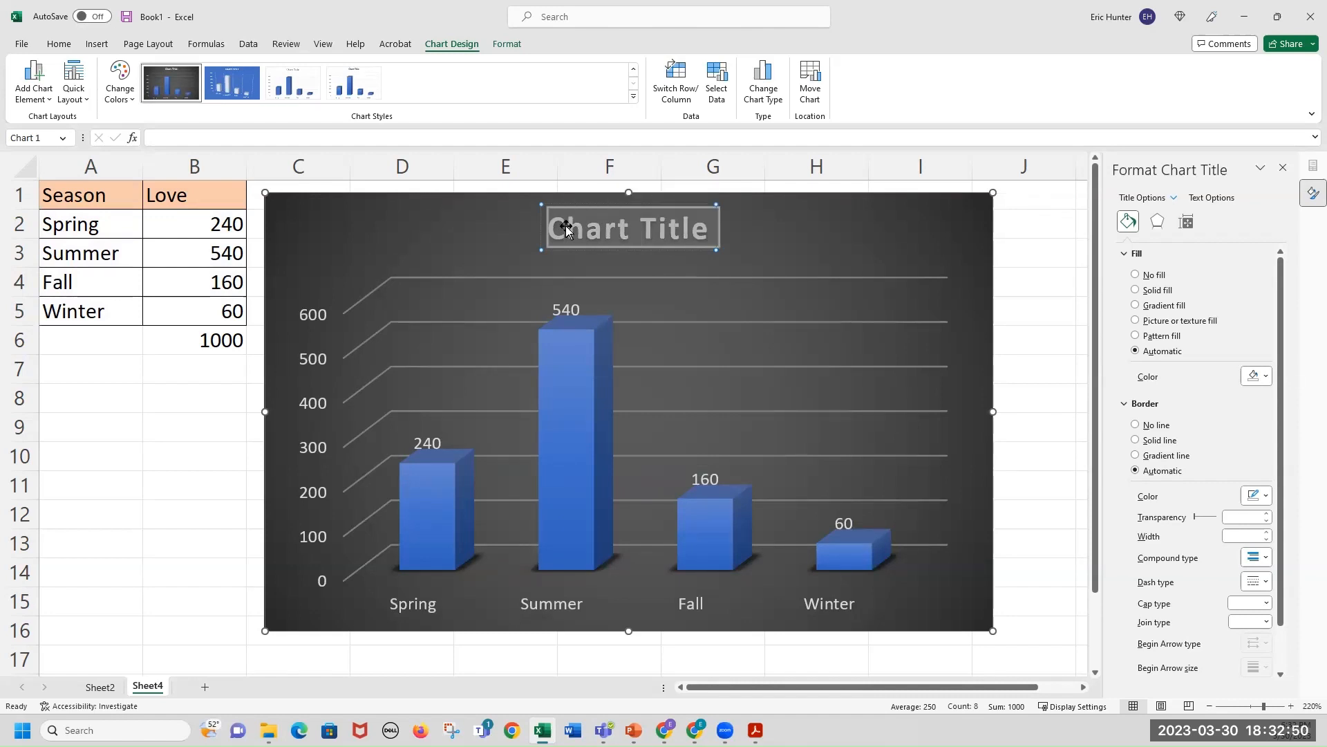
pyautogui.write('The Favorite')
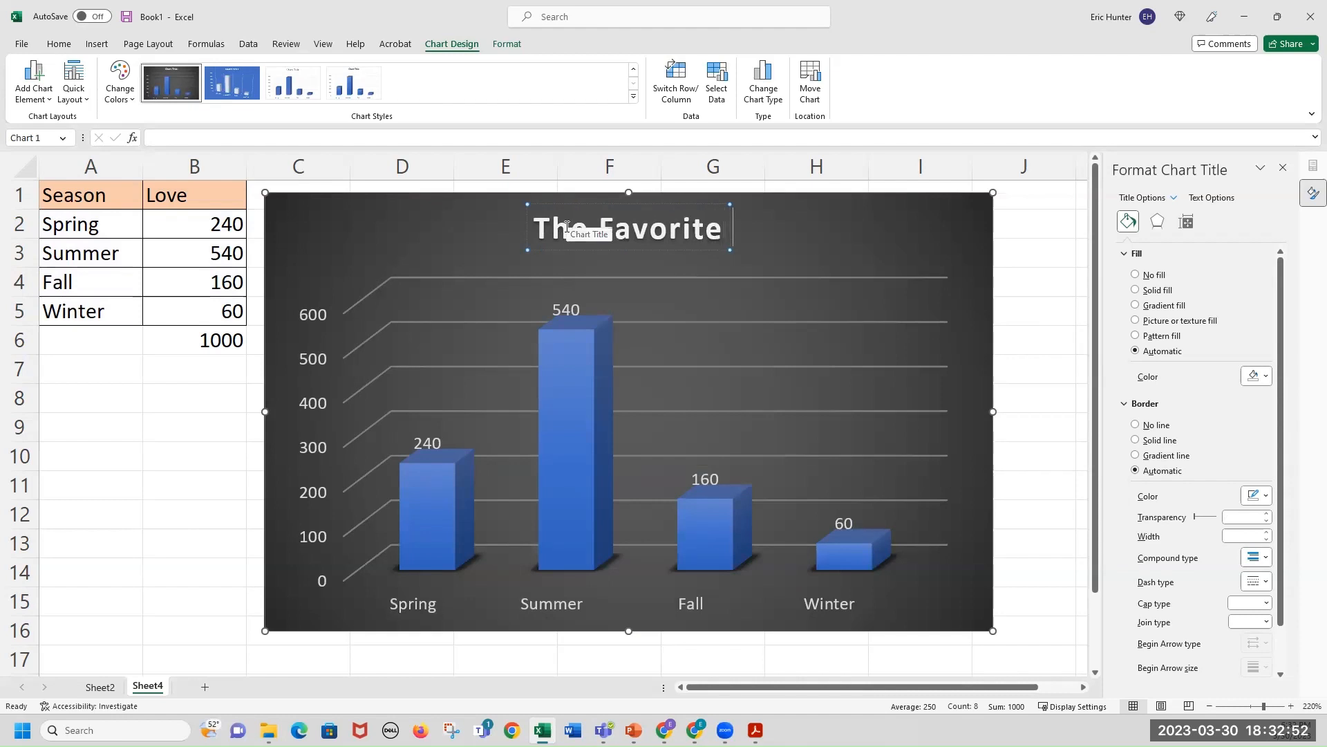
pyautogui.write(' Seasons')
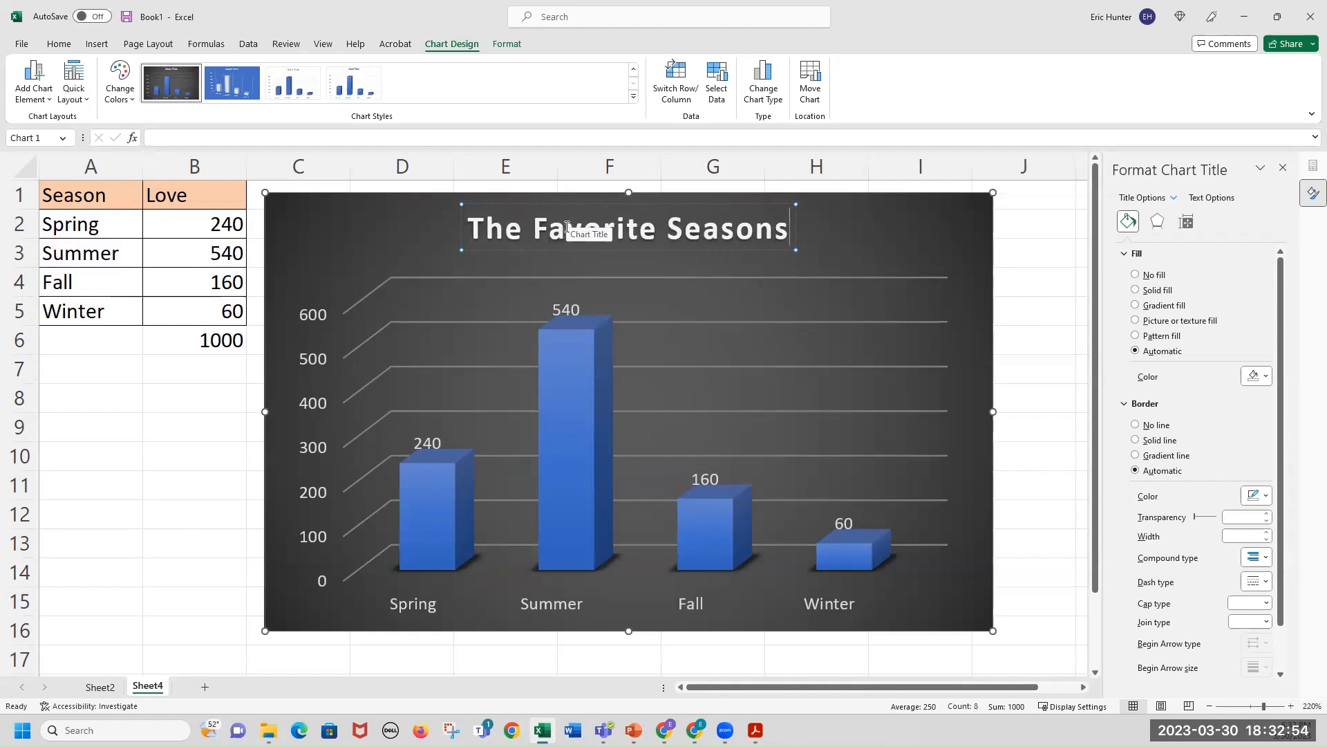
pyautogui.click(1032, 251)
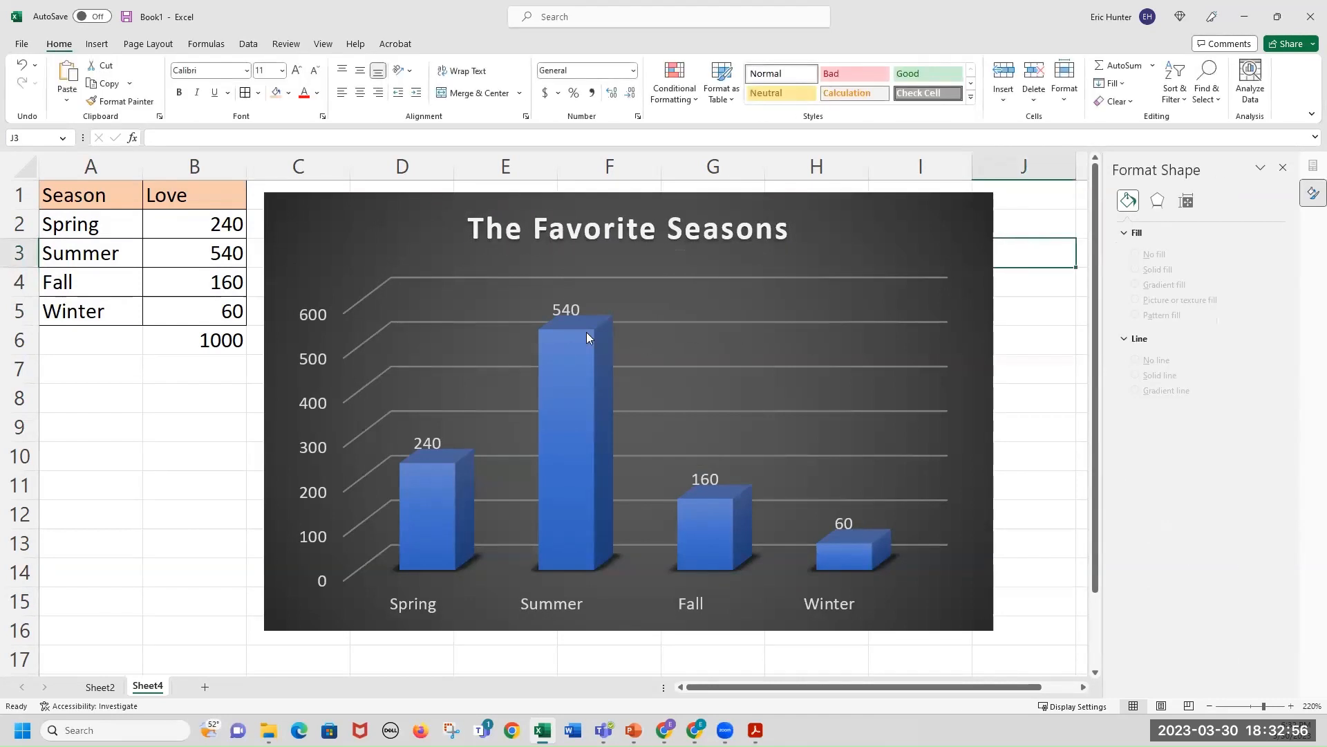
# Recolour the column chart with an orange monochromatic colour palette.
pyautogui.click(864, 228)
pyautogui.click(443, 44)
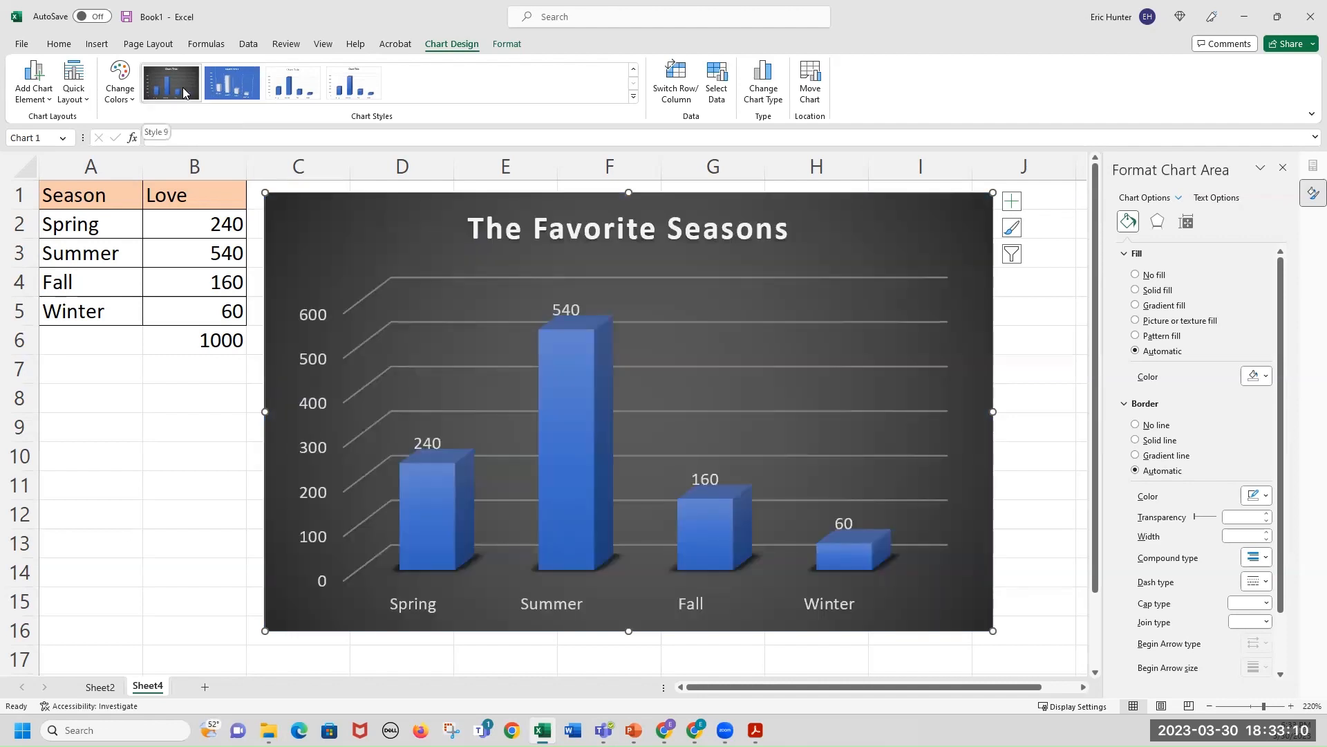
pyautogui.click(183, 85)
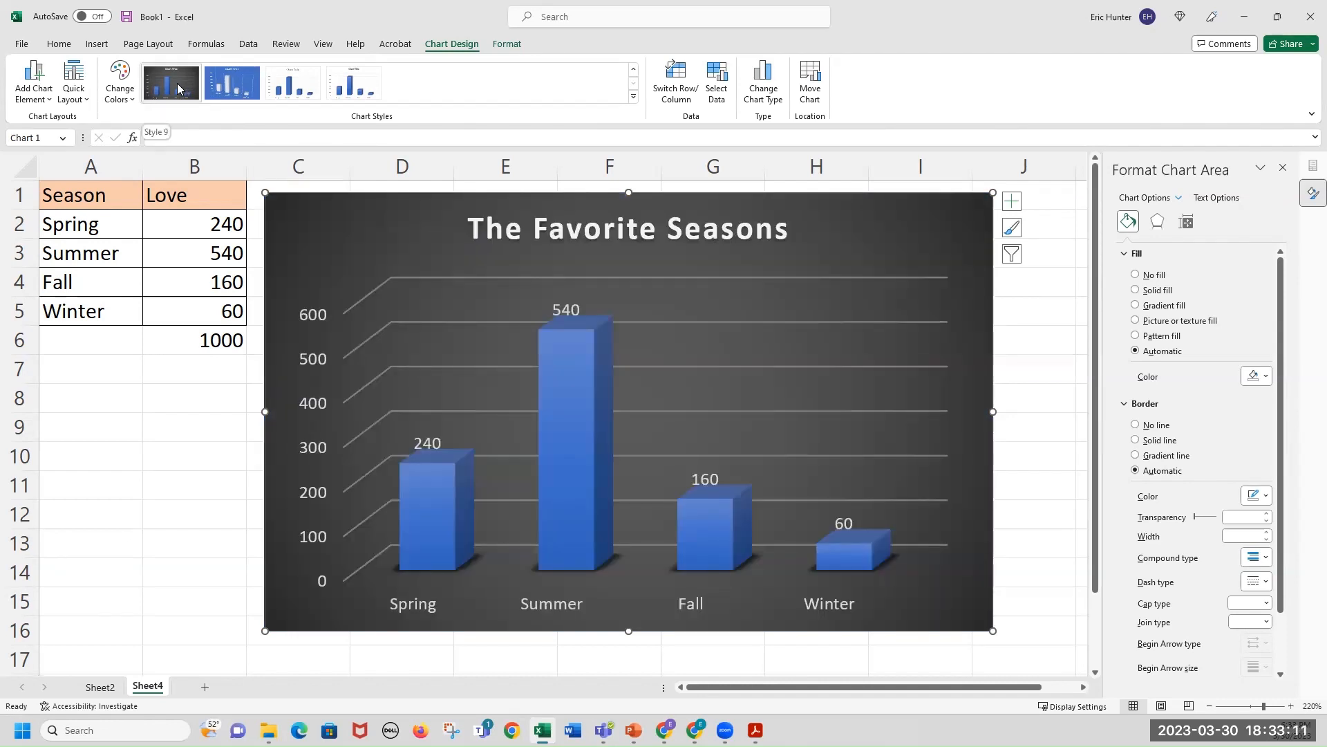
pyautogui.click(120, 81)
pyautogui.click(161, 190)
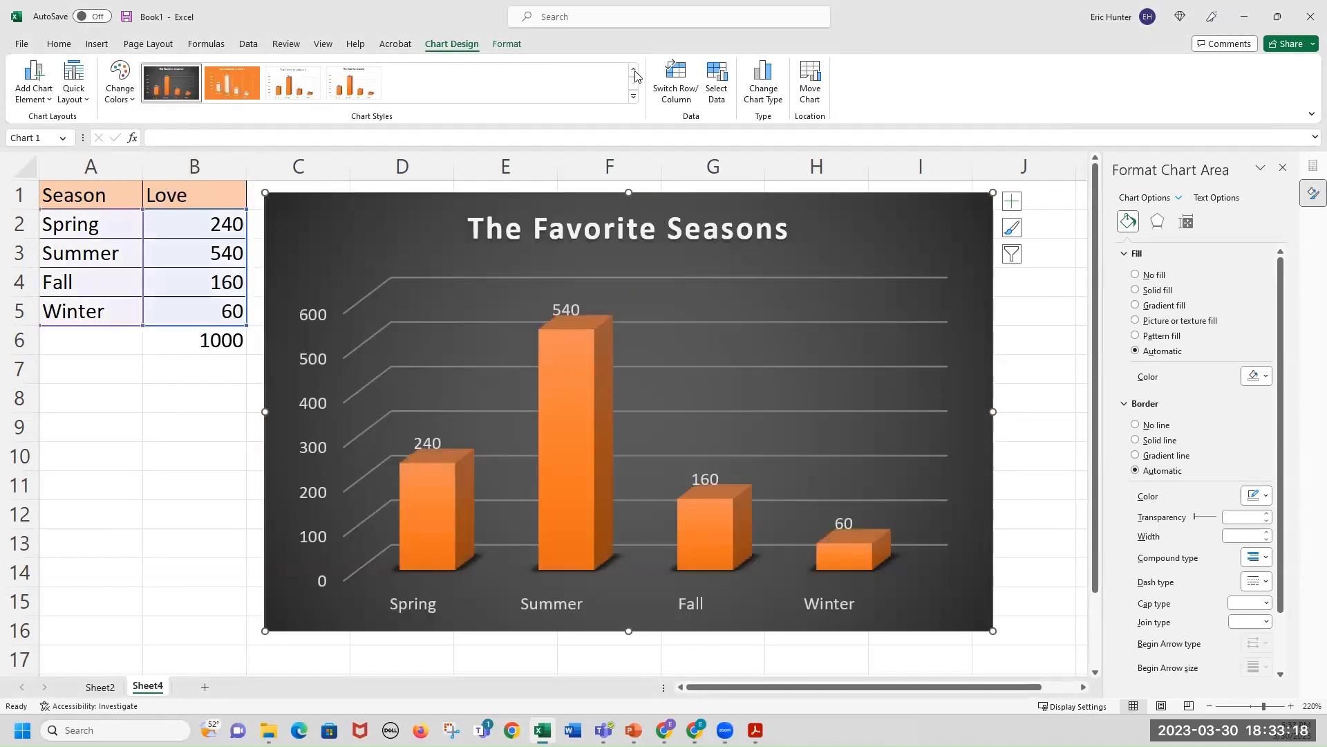
pyautogui.click(208, 426)
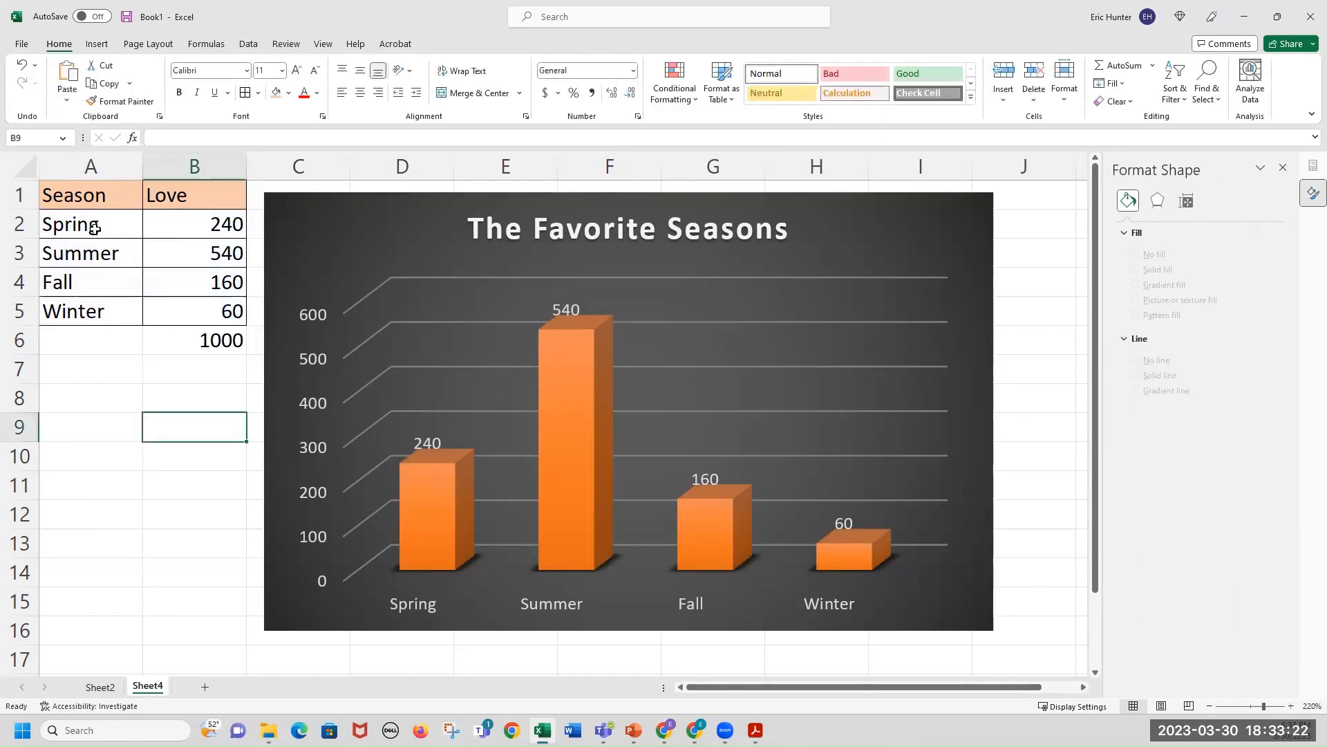
# Insert a 3-D pie chart from the Season and Love data in A2:B5.
pyautogui.moveTo(94, 229); pyautogui.dragTo(174, 316)
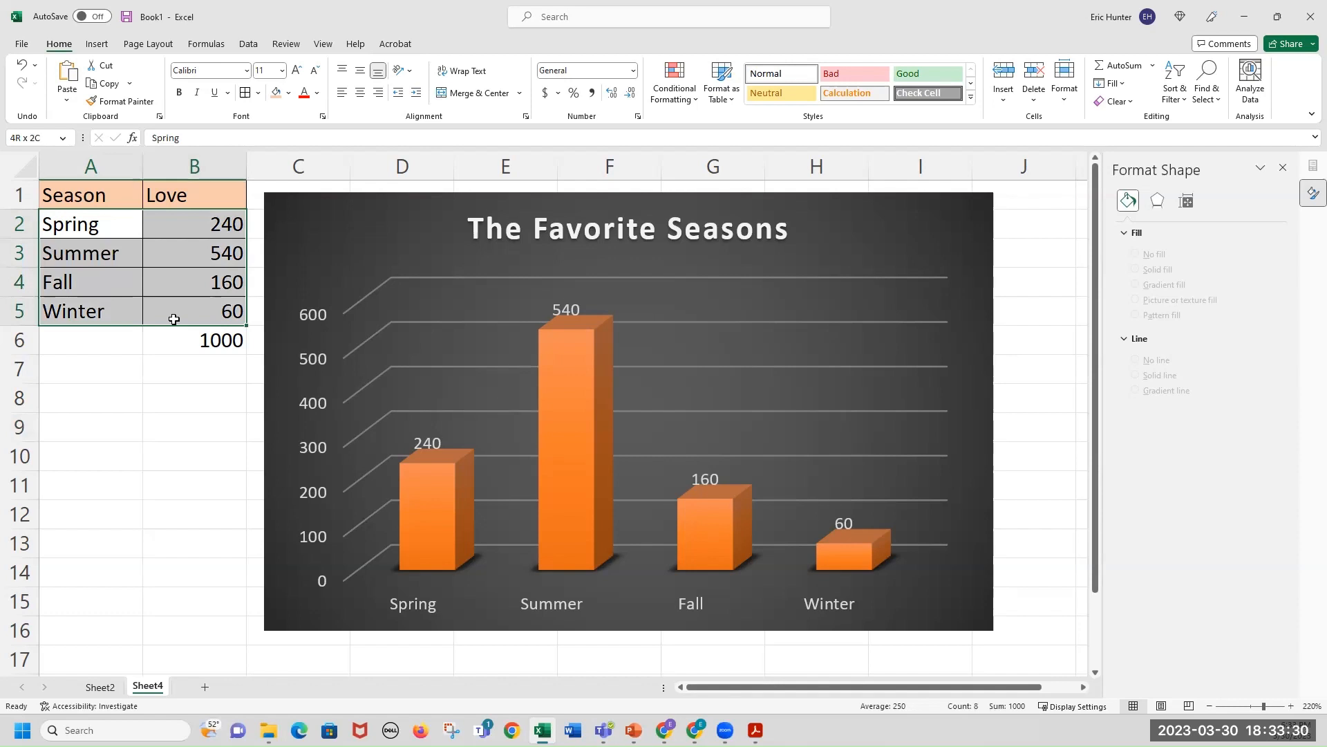
pyautogui.moveTo(174, 318); pyautogui.dragTo(174, 318)
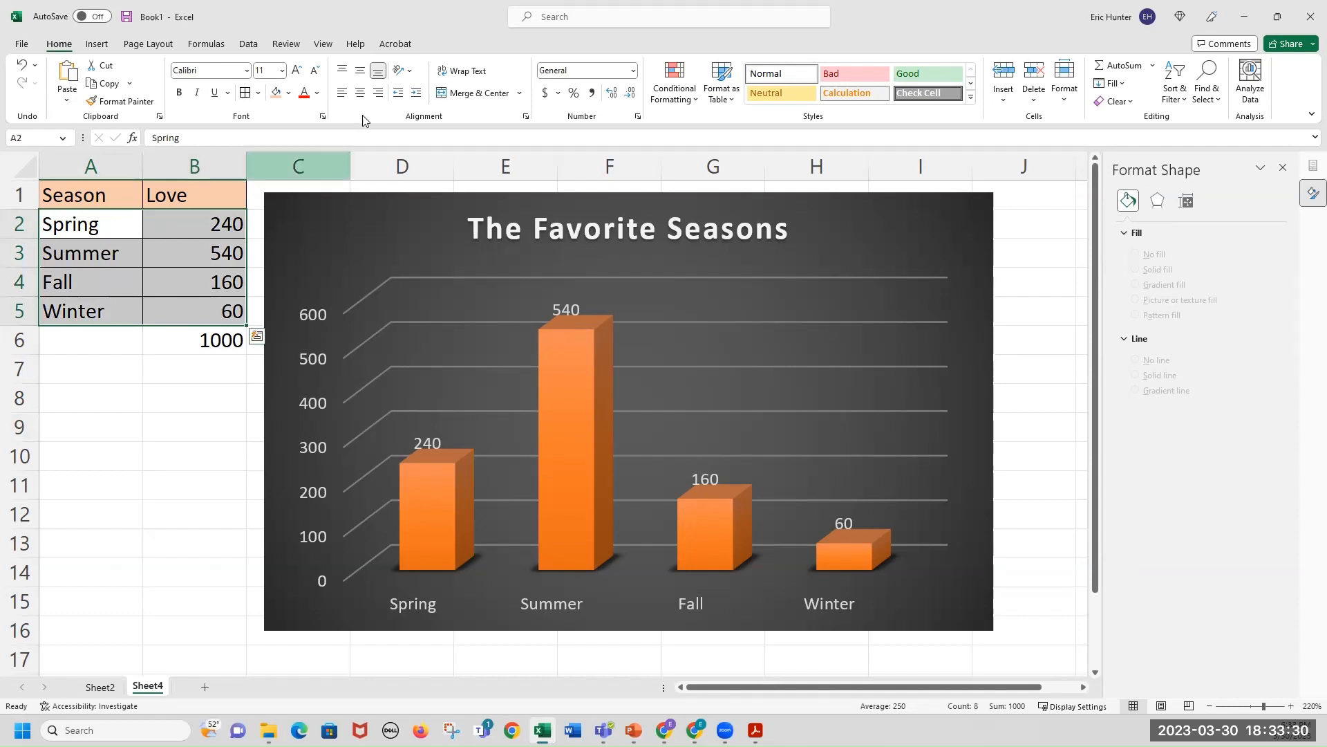
pyautogui.click(97, 45)
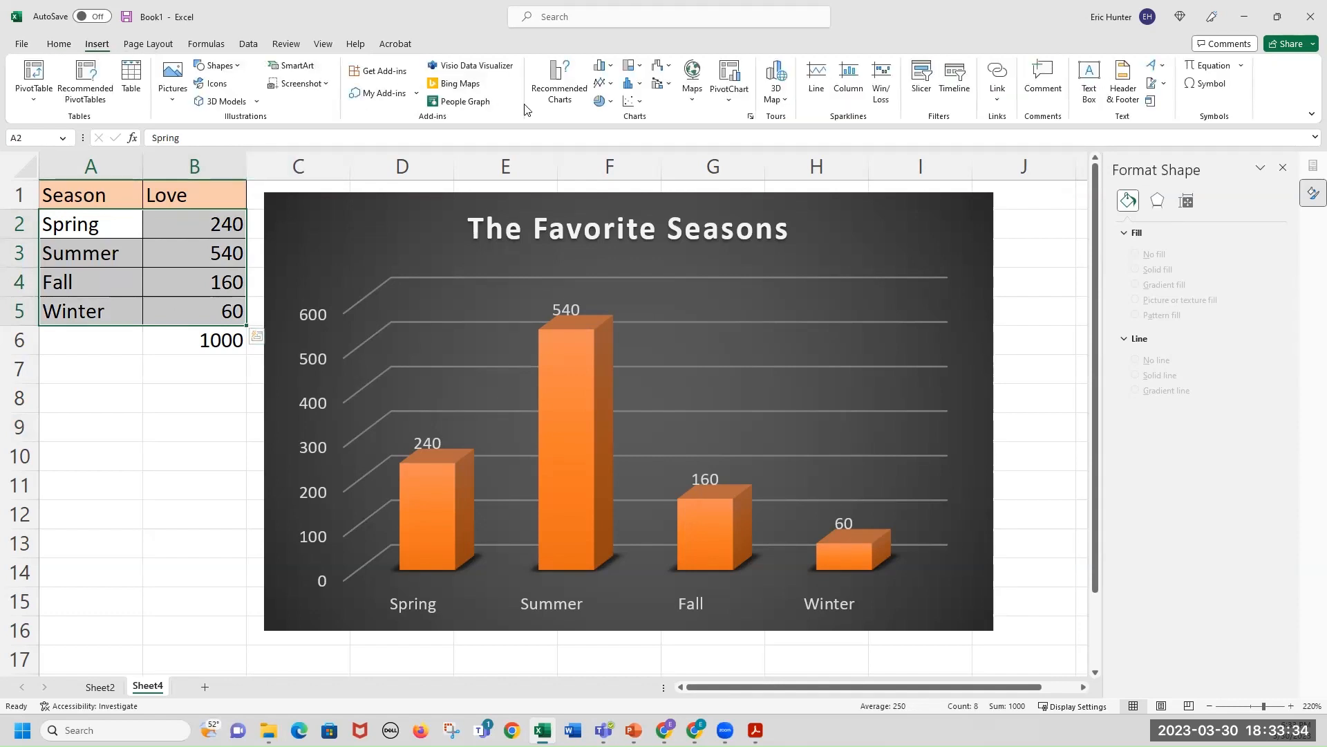
pyautogui.click(607, 104)
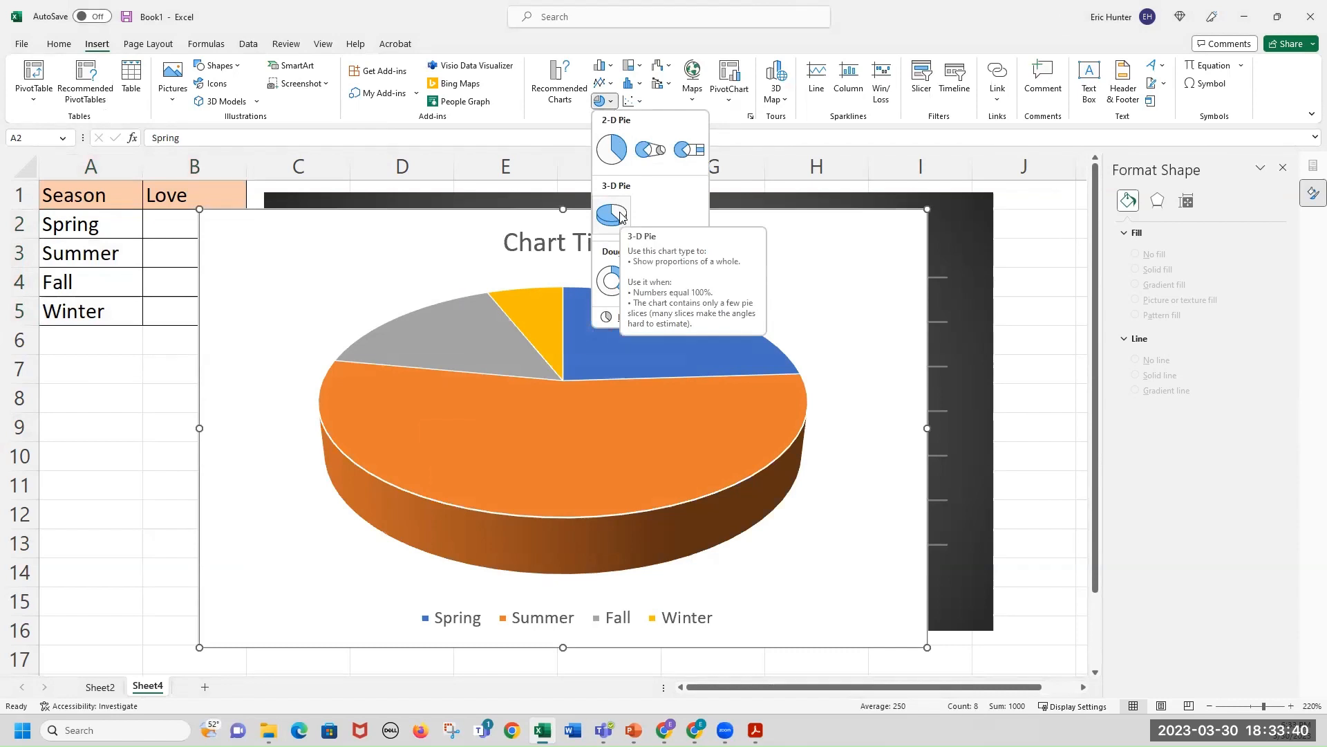
pyautogui.click(620, 217)
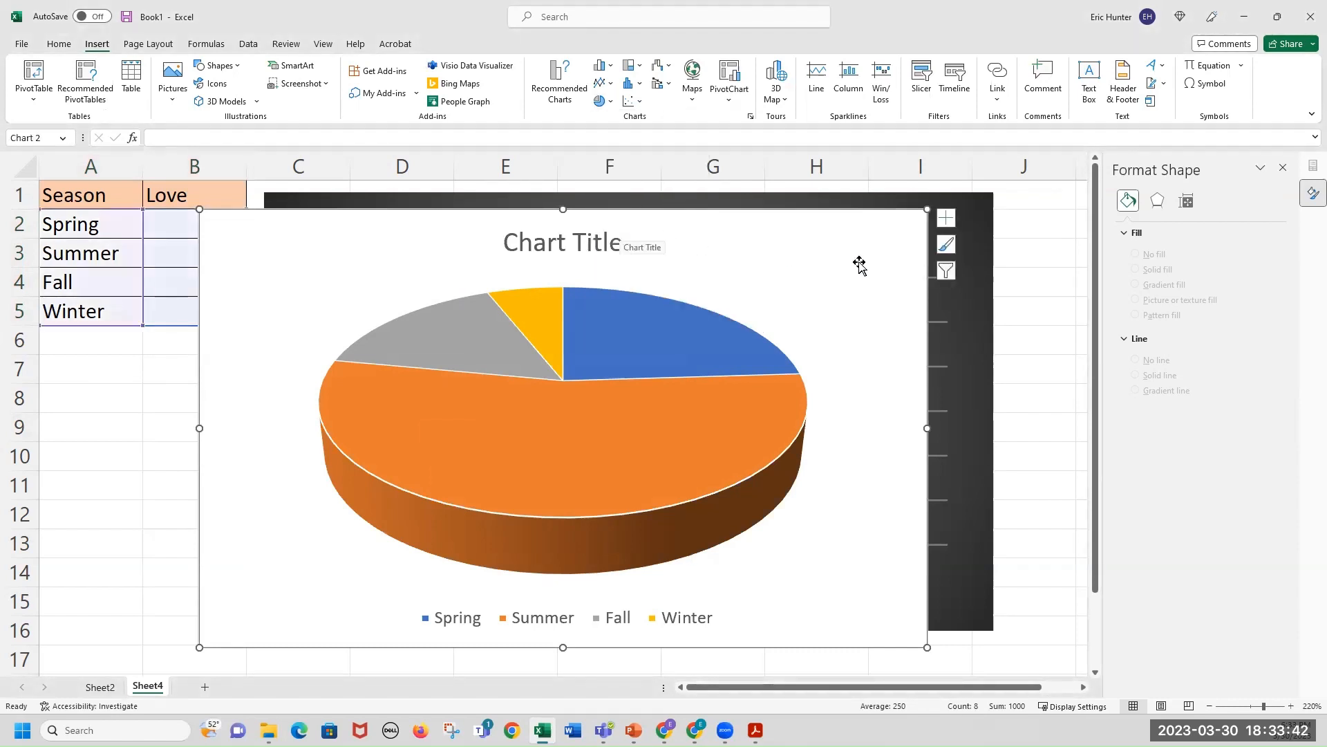
# Reposition the column chart and the pie chart so they sit side by side beside the table.
pyautogui.click(1210, 706)
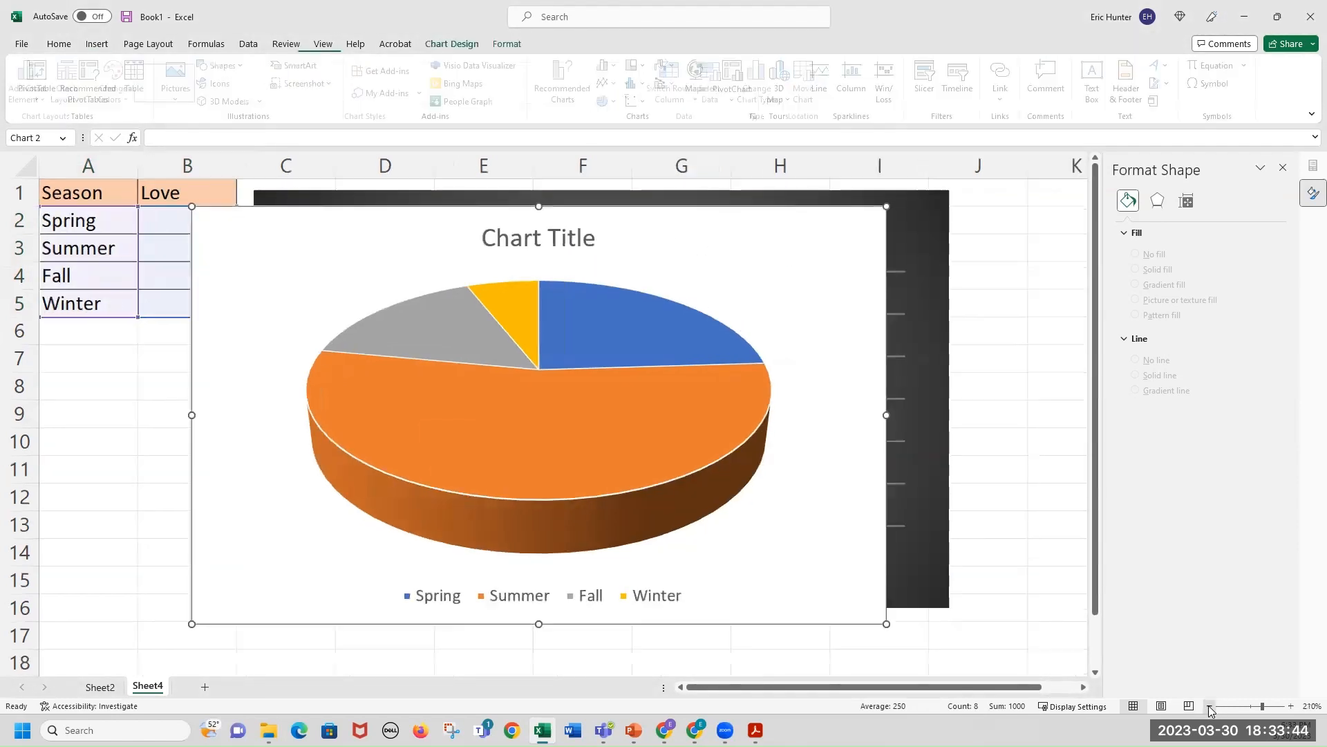
pyautogui.click(1210, 706)
pyautogui.click(1210, 705)
pyautogui.click(1209, 706)
pyautogui.click(1209, 706)
pyautogui.click(1209, 706)
pyautogui.click(1209, 706)
pyautogui.click(677, 309)
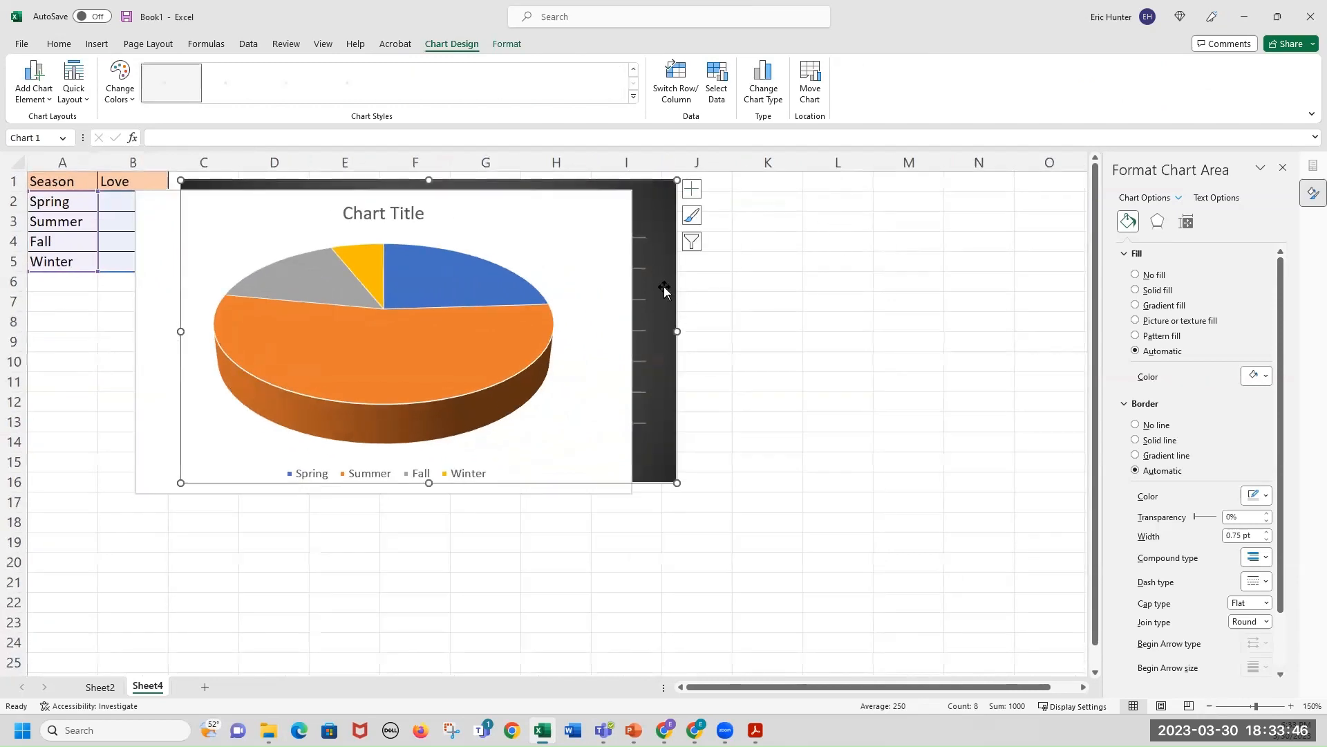
pyautogui.moveTo(677, 309); pyautogui.dragTo(1066, 356)
pyautogui.moveTo(1152, 214); pyautogui.dragTo(1152, 197)
pyautogui.moveTo(652, 194); pyautogui.dragTo(701, 204)
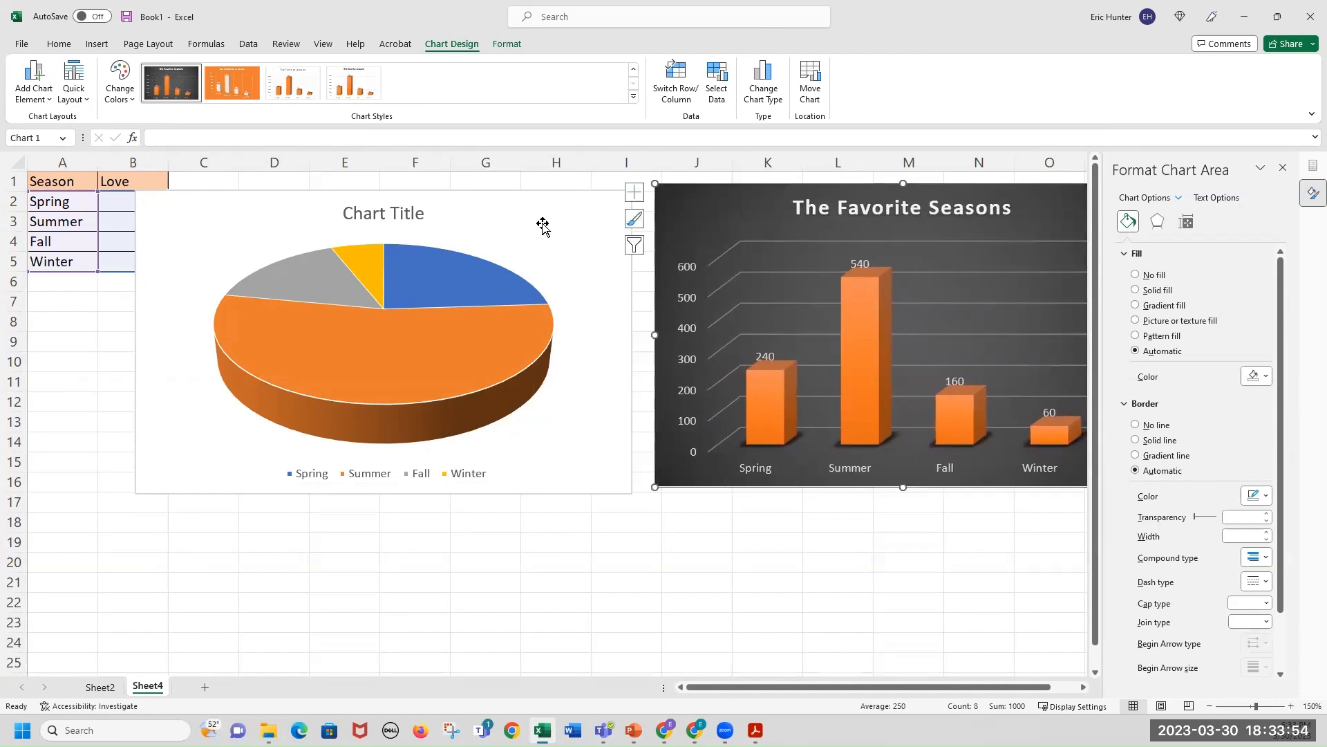
pyautogui.moveTo(546, 209); pyautogui.dragTo(563, 198)
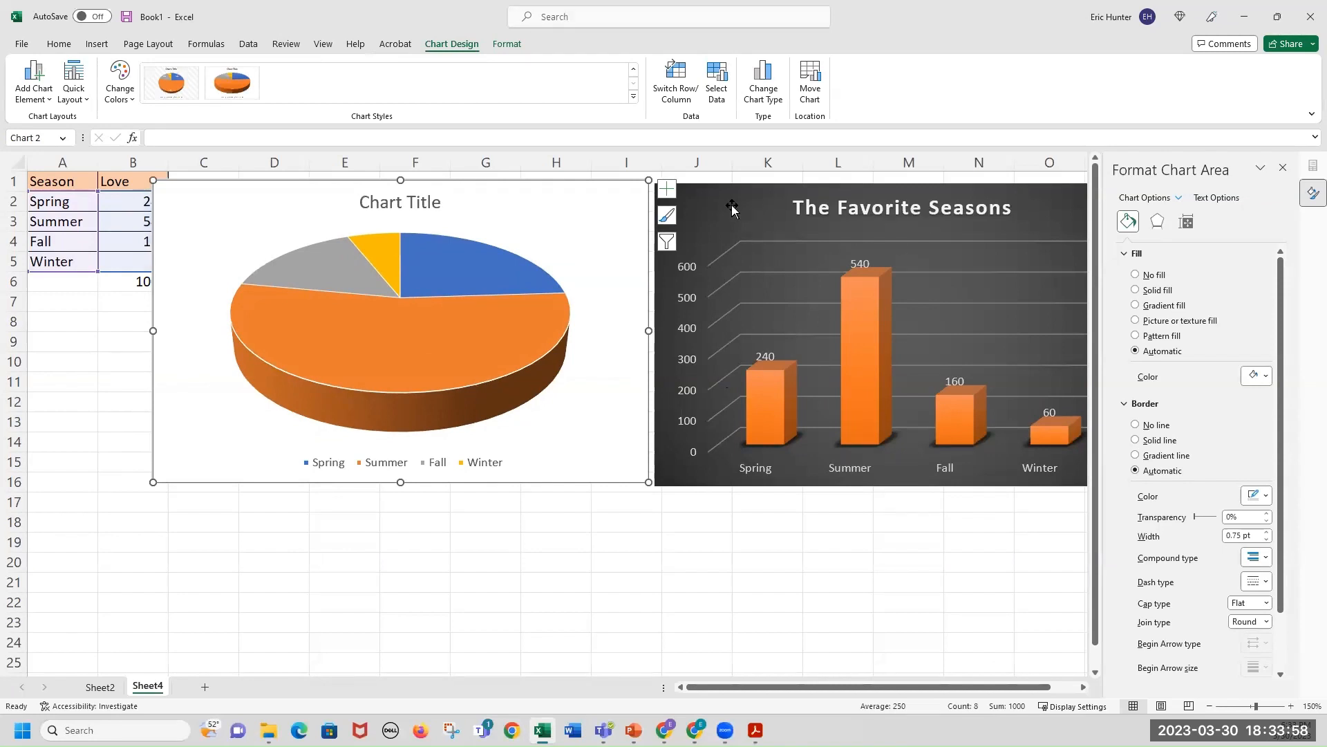
pyautogui.moveTo(706, 198); pyautogui.dragTo(760, 201)
pyautogui.moveTo(571, 198); pyautogui.dragTo(598, 196)
pyautogui.moveTo(773, 195); pyautogui.dragTo(754, 185)
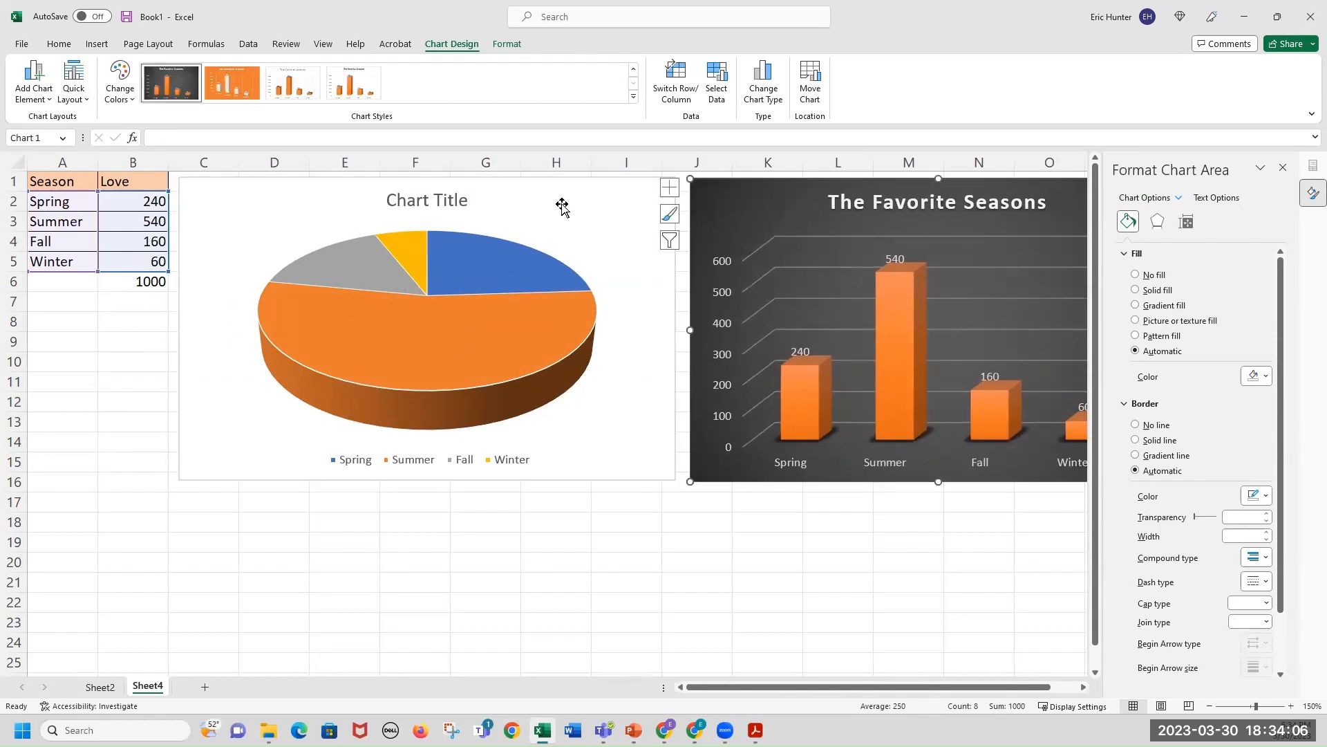
# Apply chart Style 9 with percentage labels to the 3-D pie chart.
pyautogui.click(604, 197)
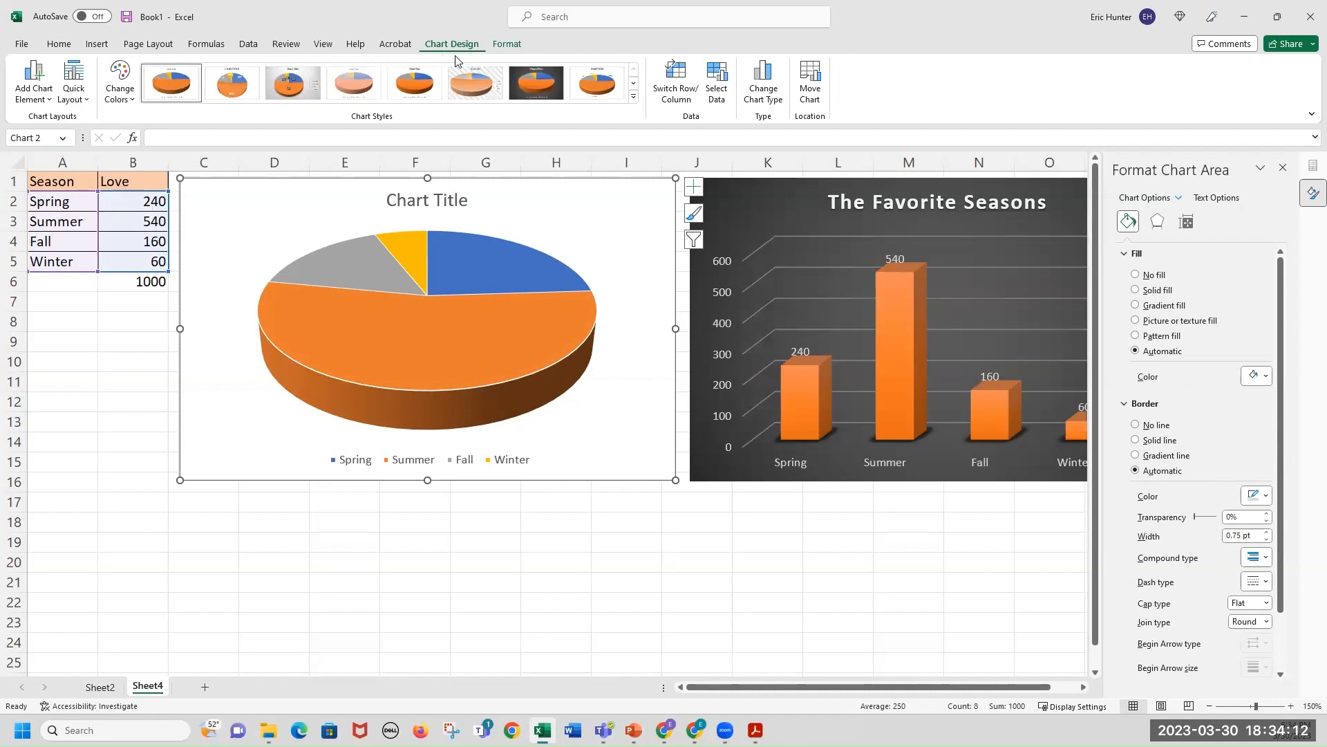
pyautogui.click(1290, 705)
pyautogui.click(1291, 706)
pyautogui.click(1291, 706)
pyautogui.click(1291, 706)
pyautogui.click(1290, 705)
pyautogui.click(1291, 706)
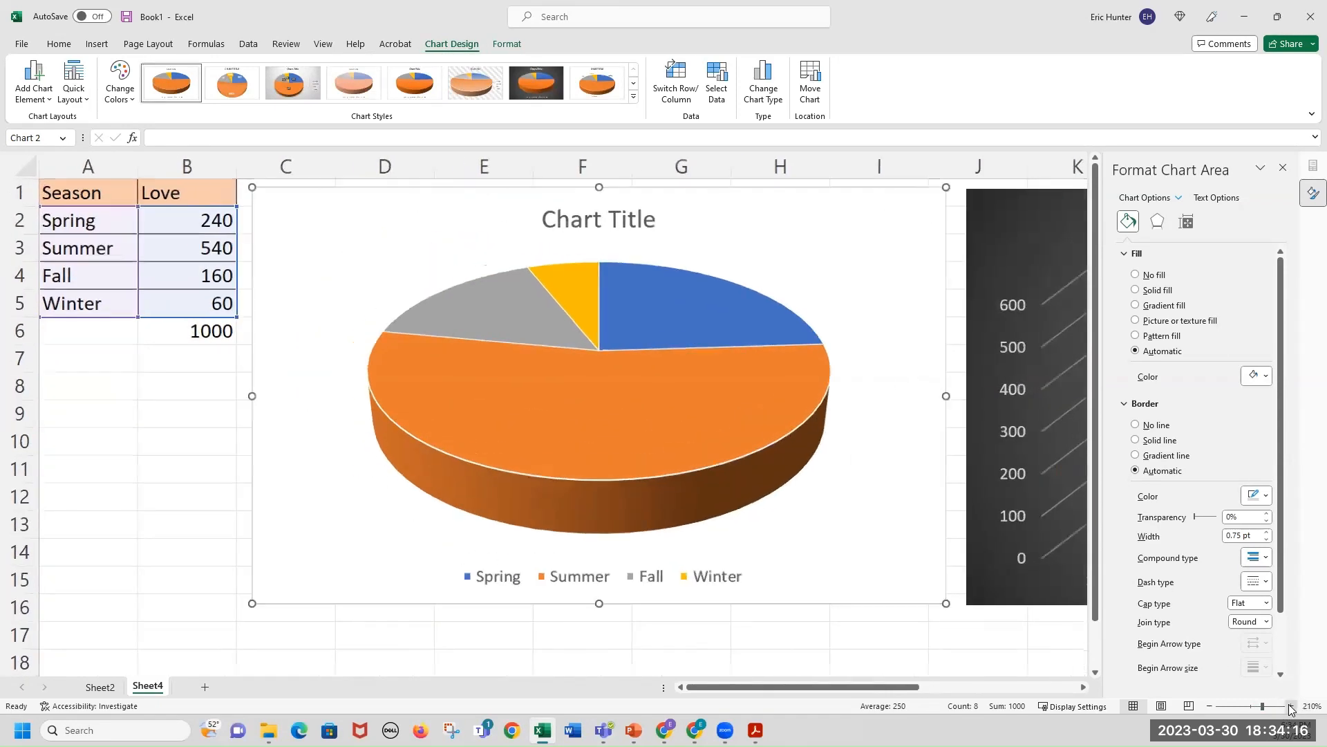
pyautogui.click(1291, 706)
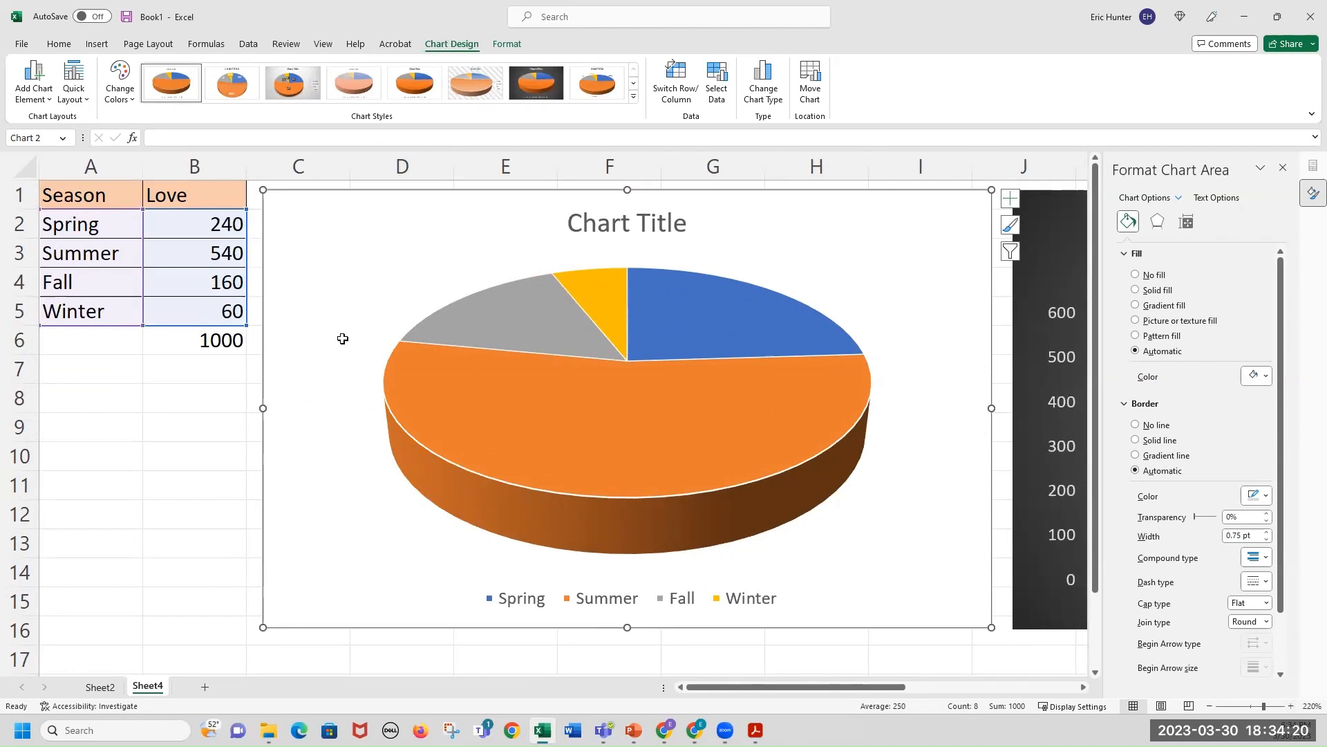
pyautogui.click(104, 403)
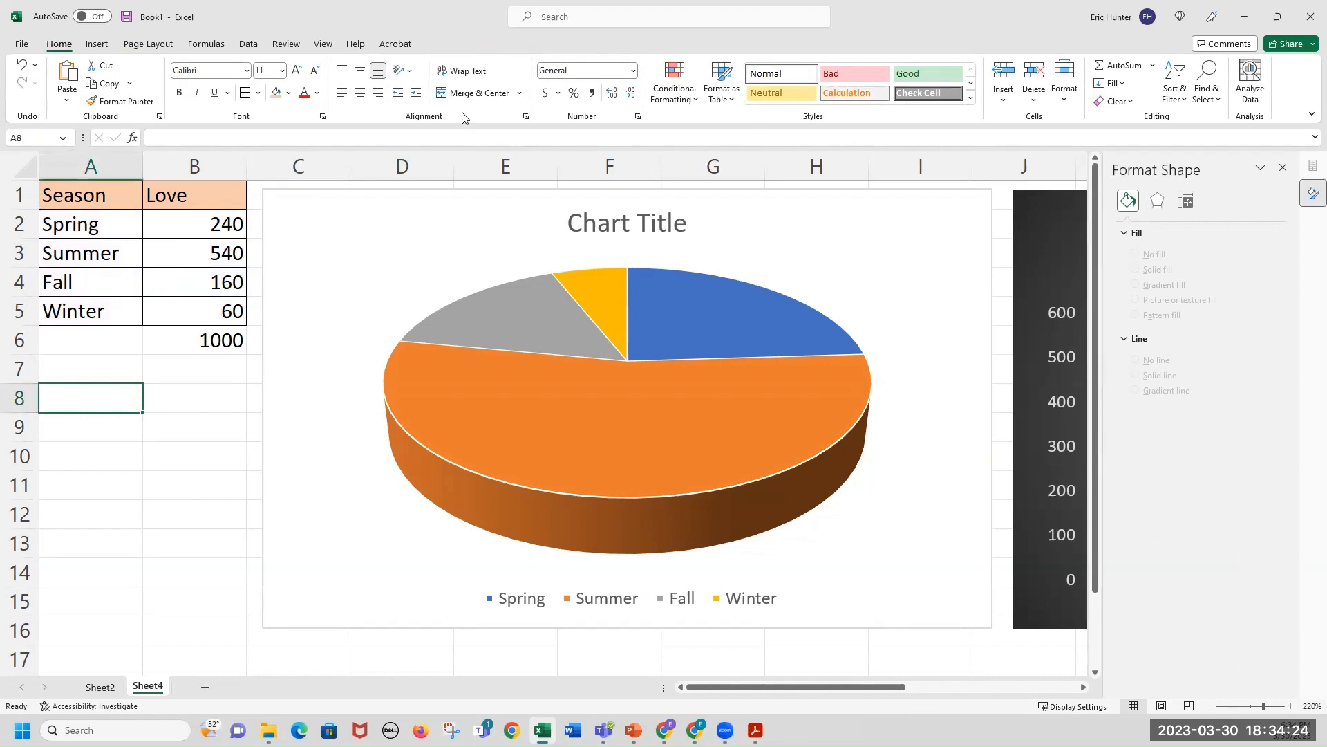
pyautogui.click(589, 449)
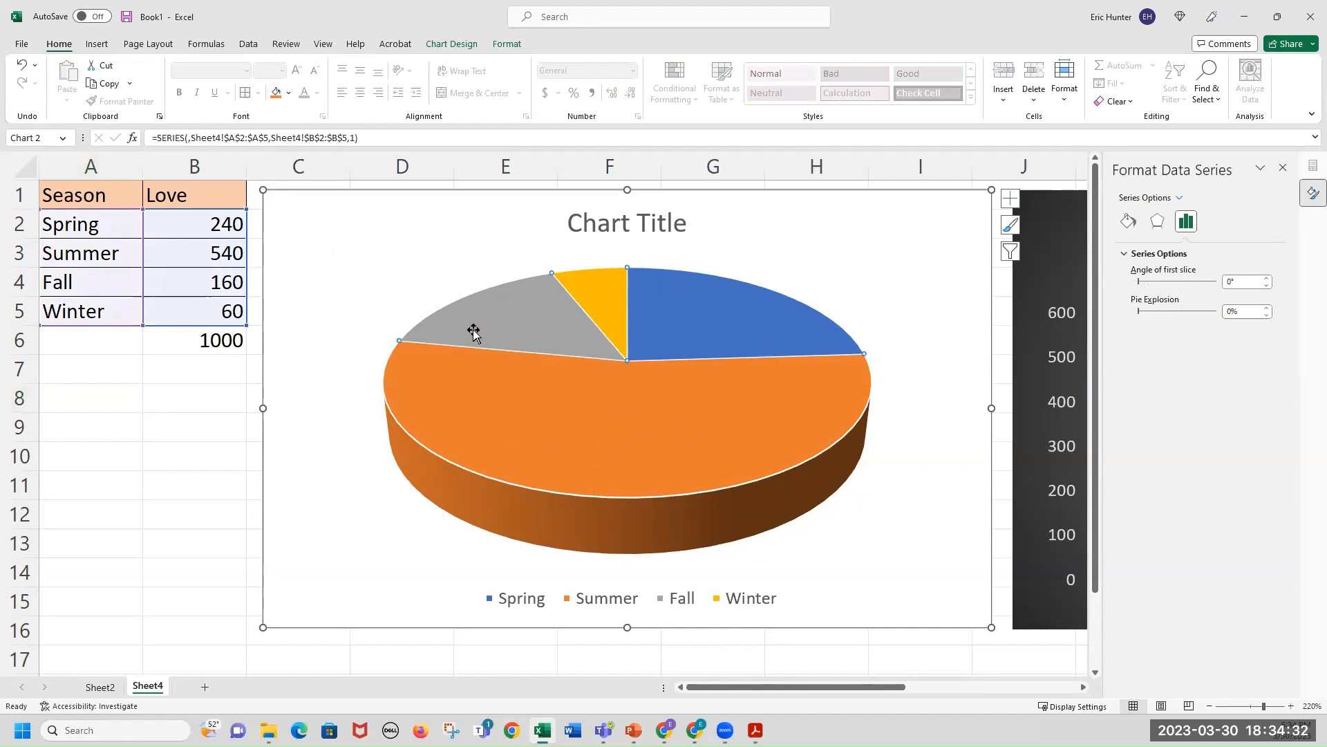
pyautogui.click(336, 235)
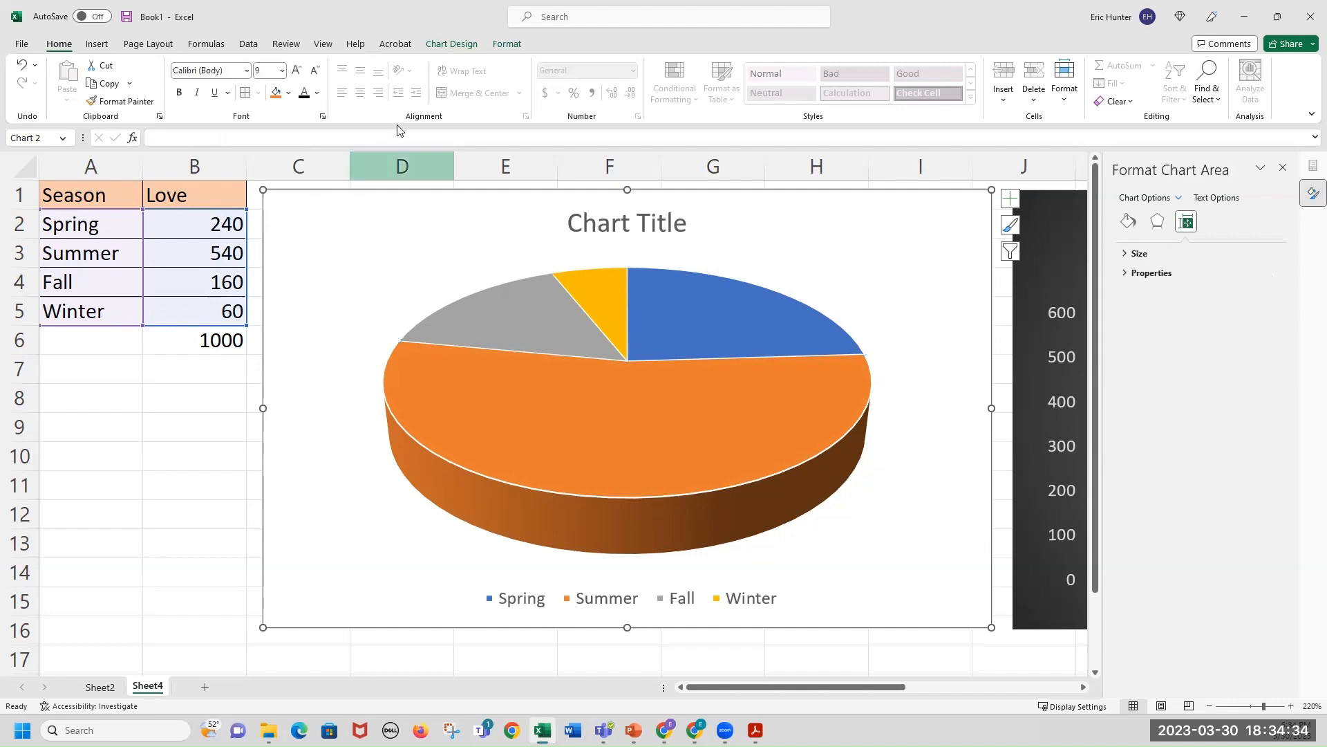
pyautogui.click(450, 44)
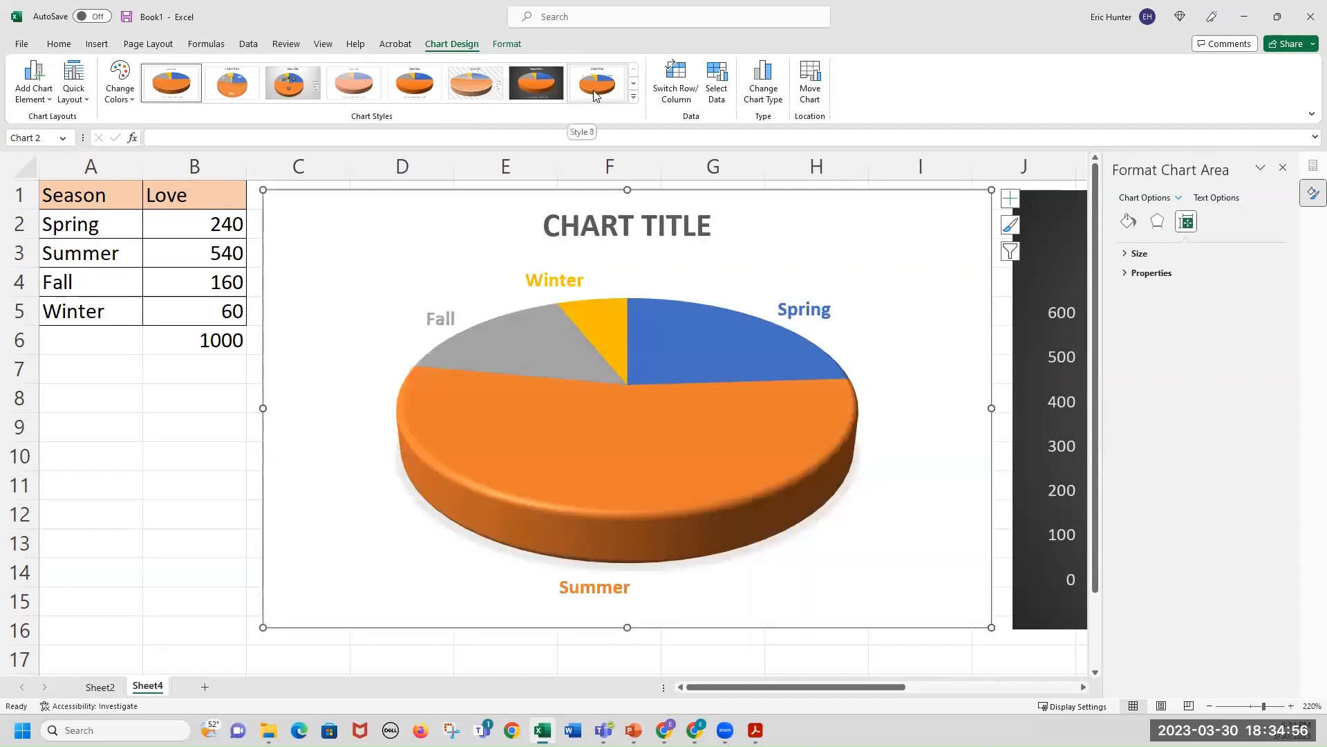
pyautogui.click(634, 96)
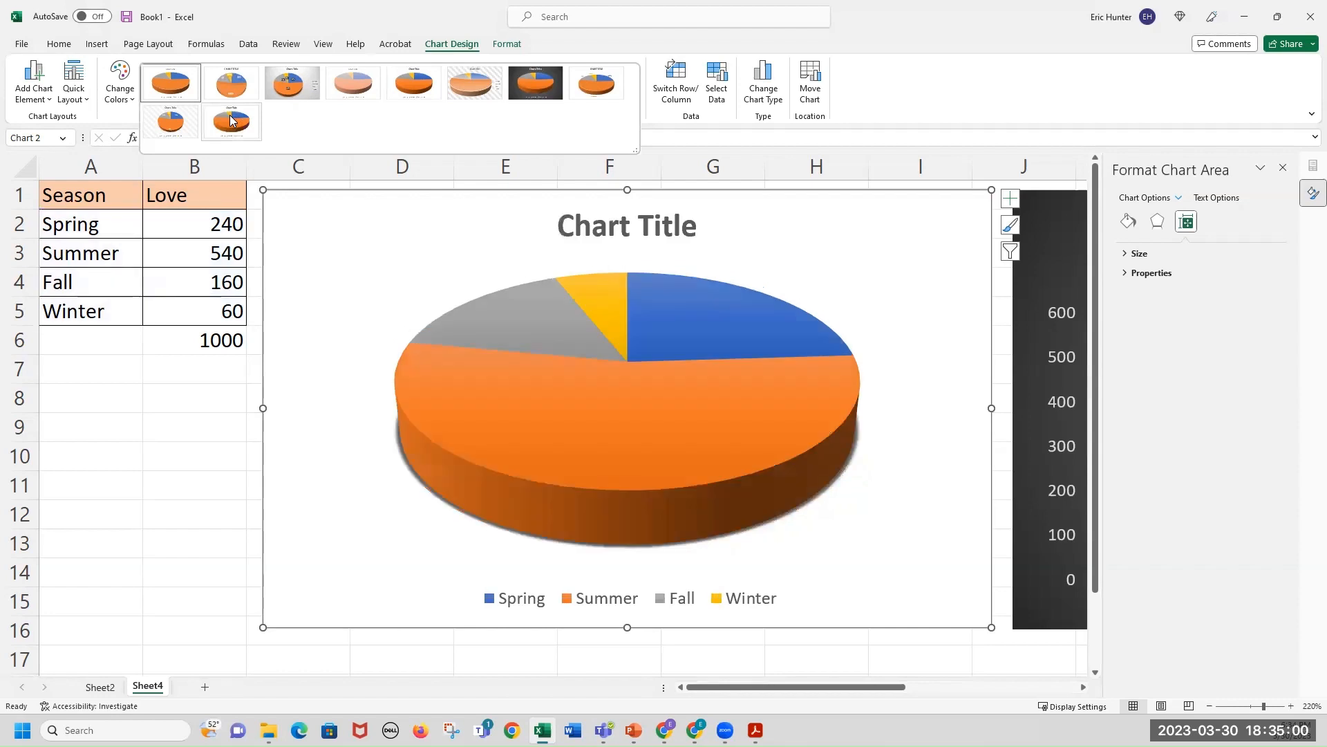
pyautogui.click(173, 123)
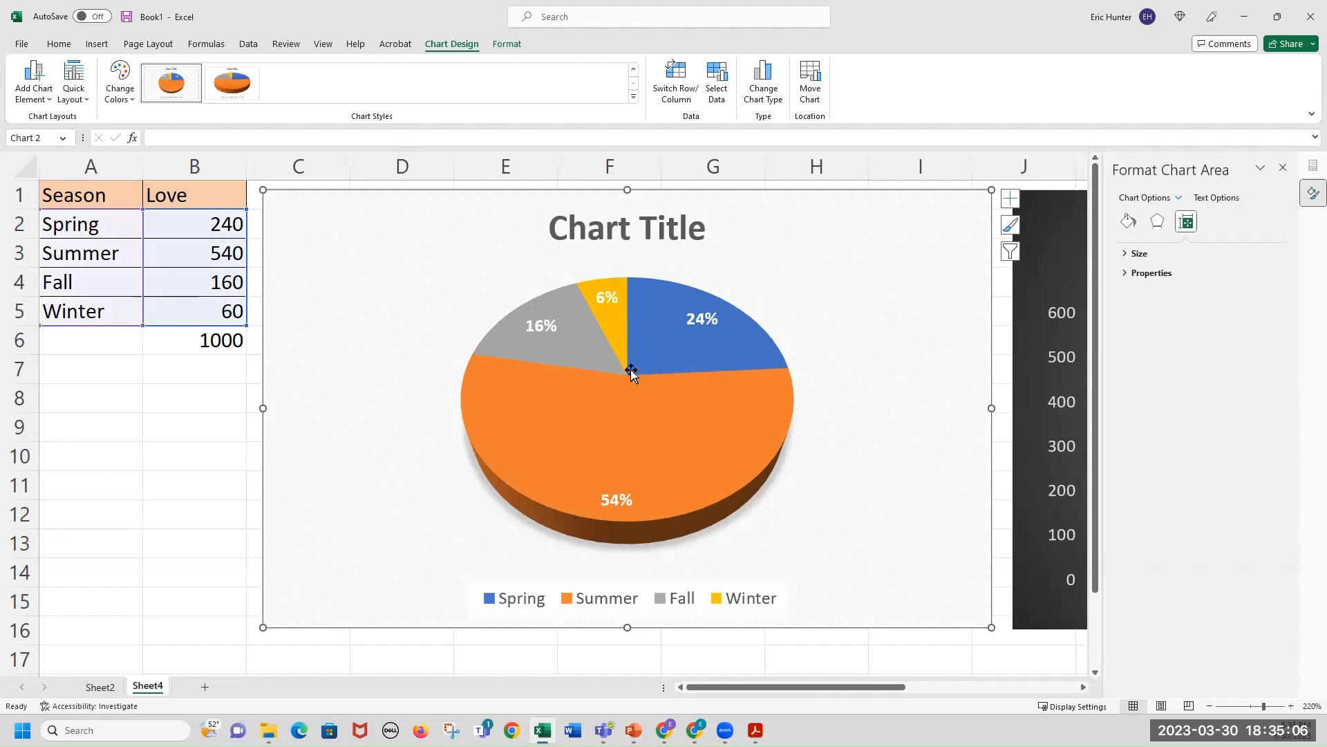
pyautogui.moveTo(647, 430)
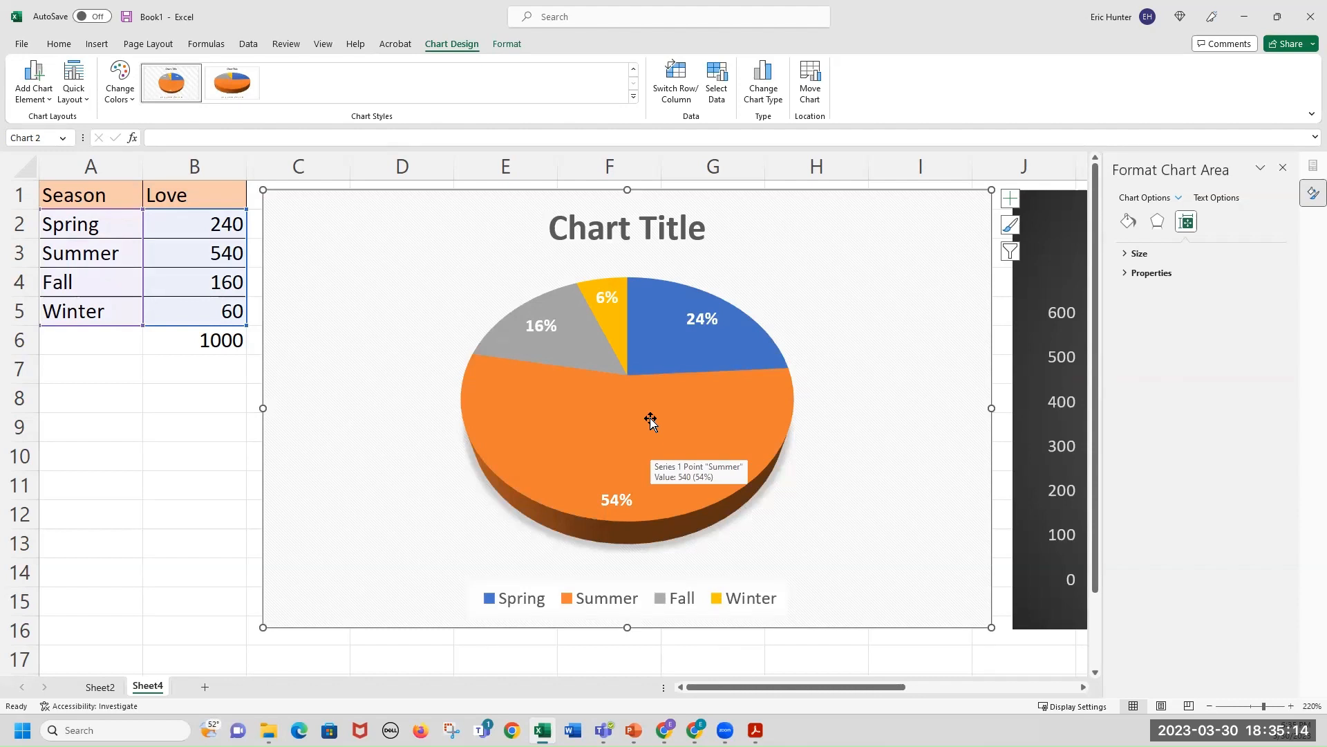
# Try exploding individual slices of the 3-D pie chart outward by pulling them apart.
pyautogui.click(651, 421)
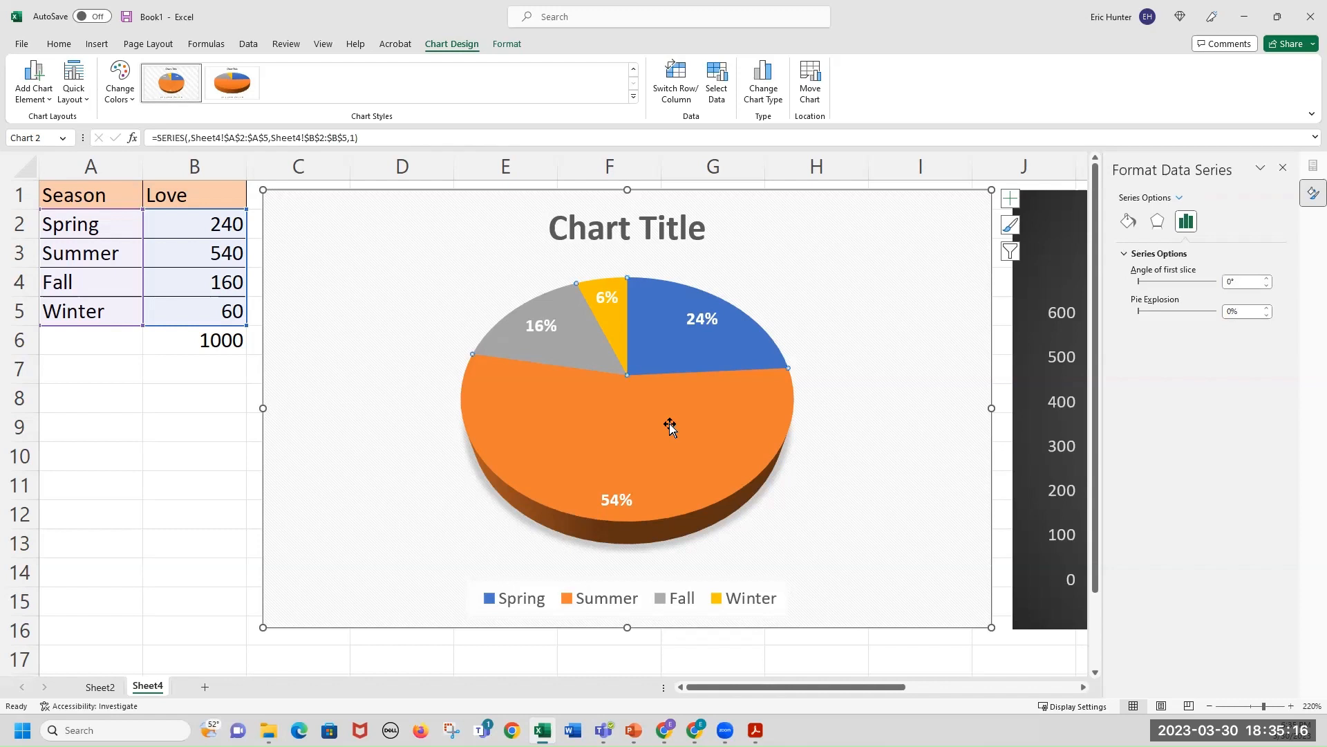
pyautogui.moveTo(670, 424); pyautogui.dragTo(670, 451)
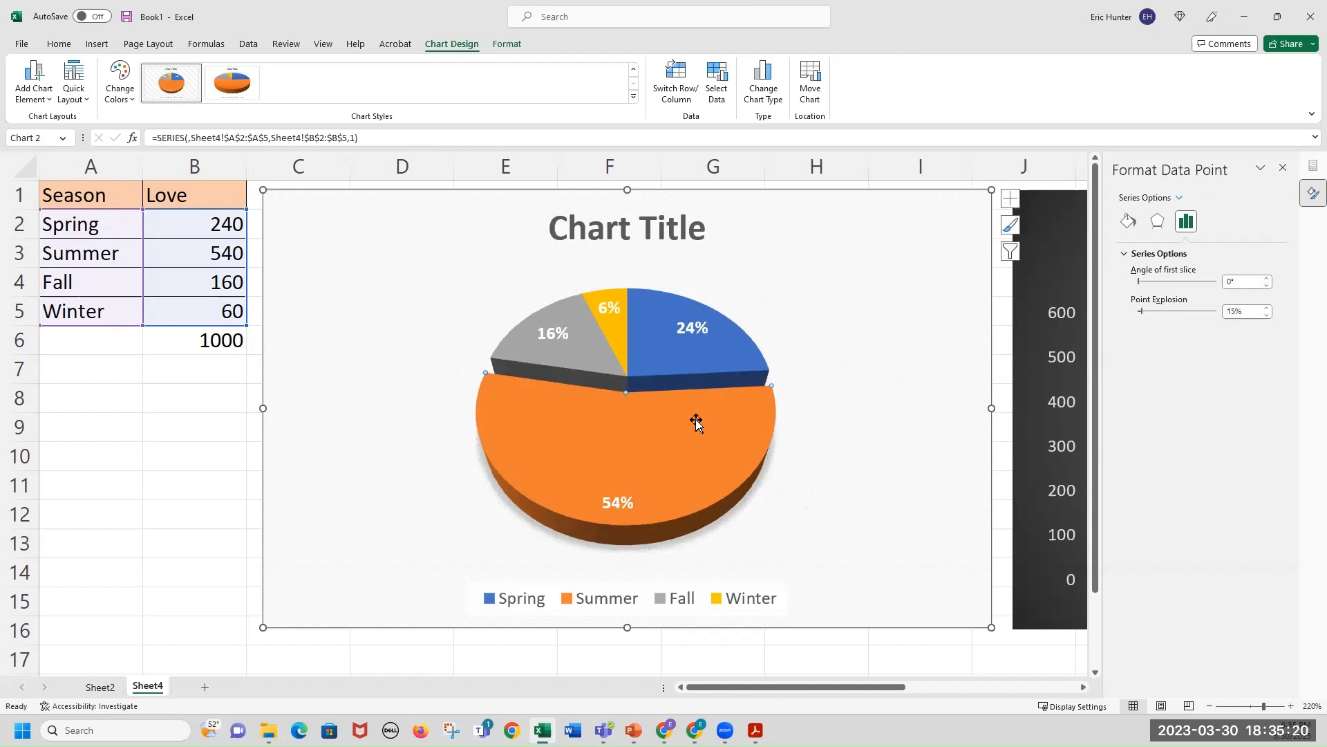
pyautogui.moveTo(705, 350); pyautogui.dragTo(719, 347)
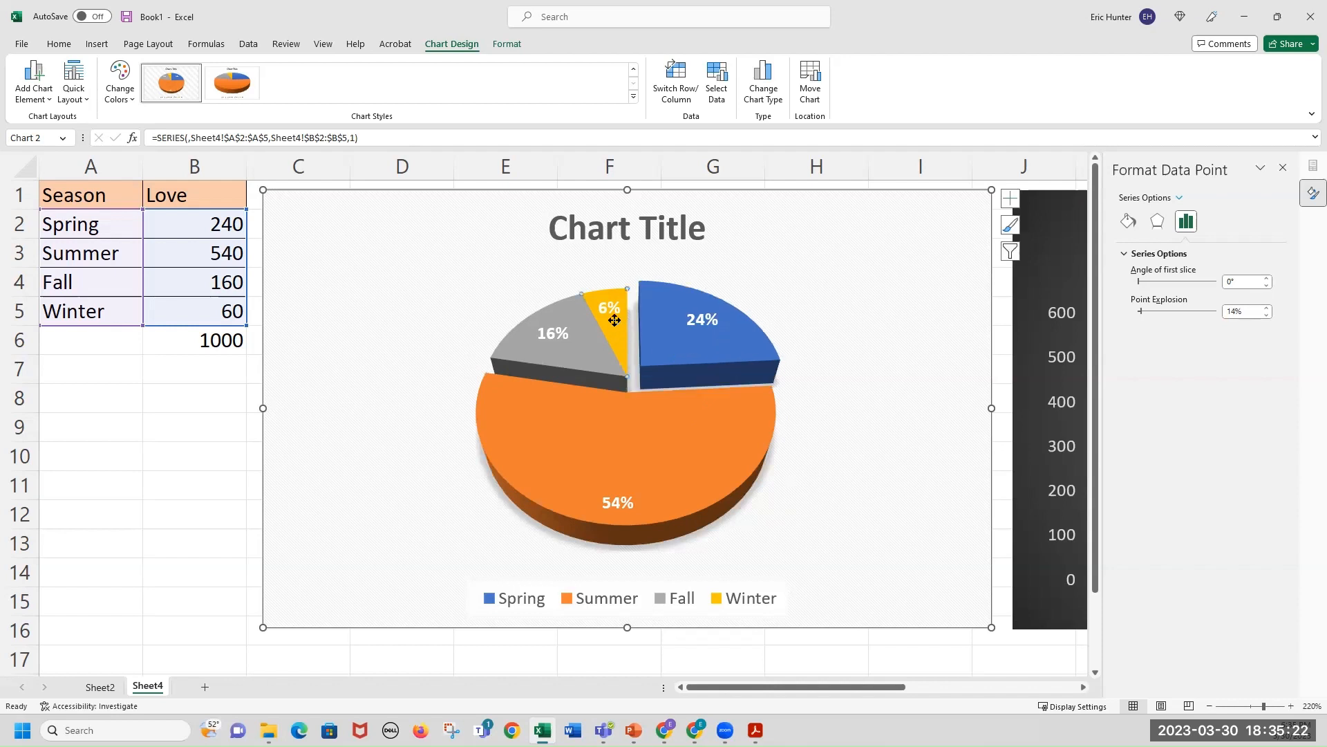
pyautogui.click(584, 335)
pyautogui.moveTo(564, 343); pyautogui.dragTo(561, 341)
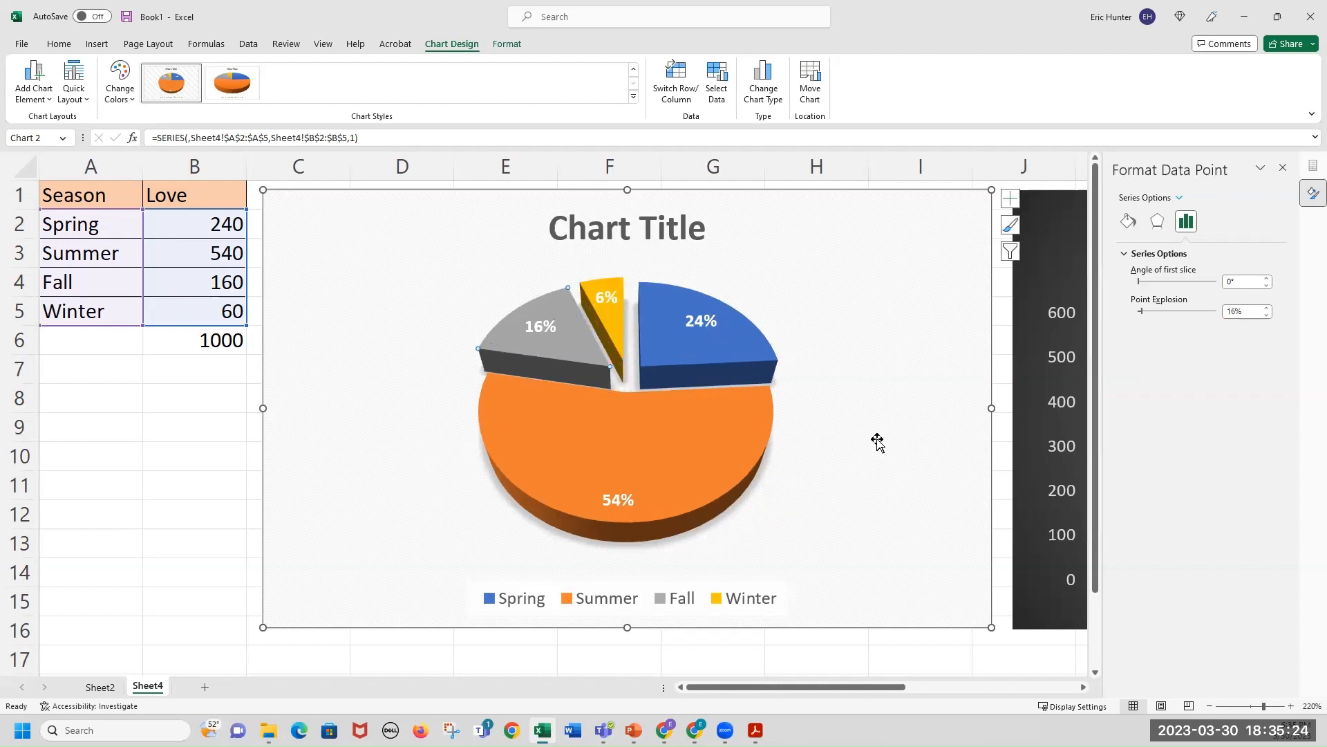
pyautogui.moveTo(686, 339); pyautogui.dragTo(699, 323)
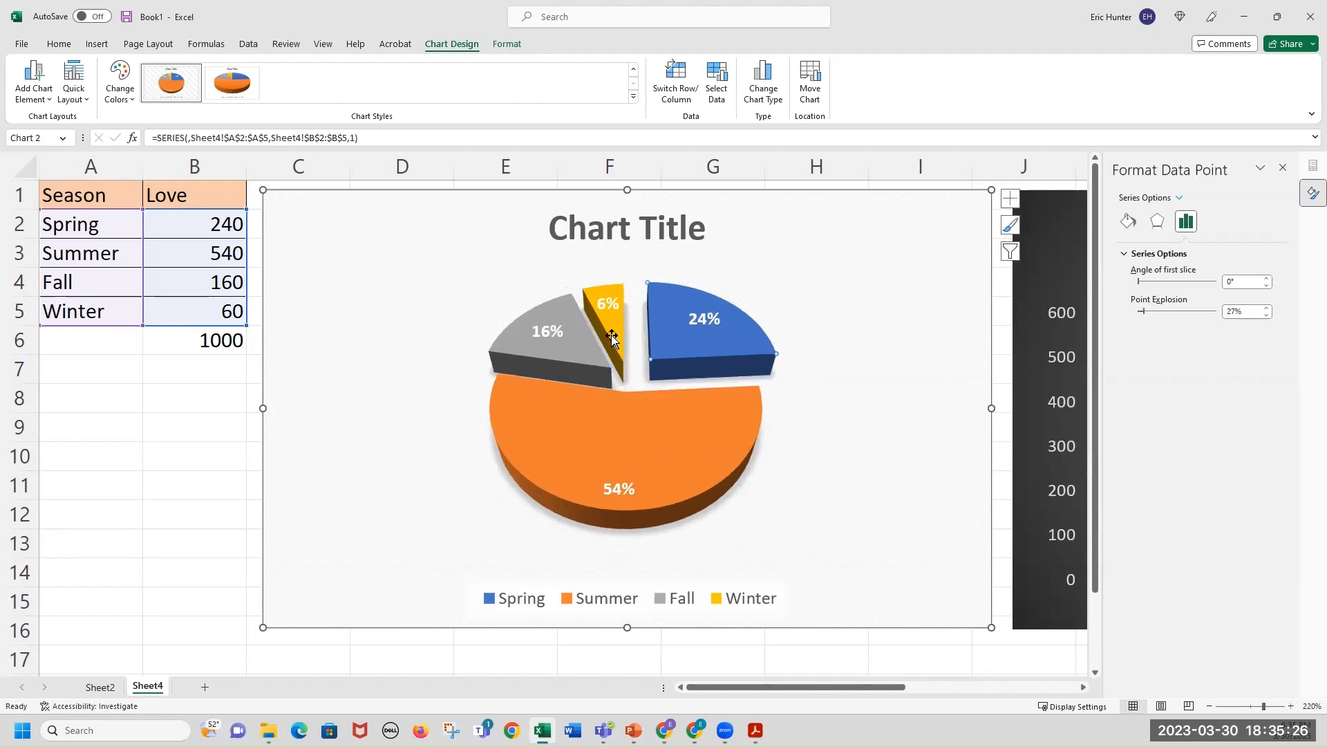
pyautogui.moveTo(612, 335); pyautogui.dragTo(573, 423)
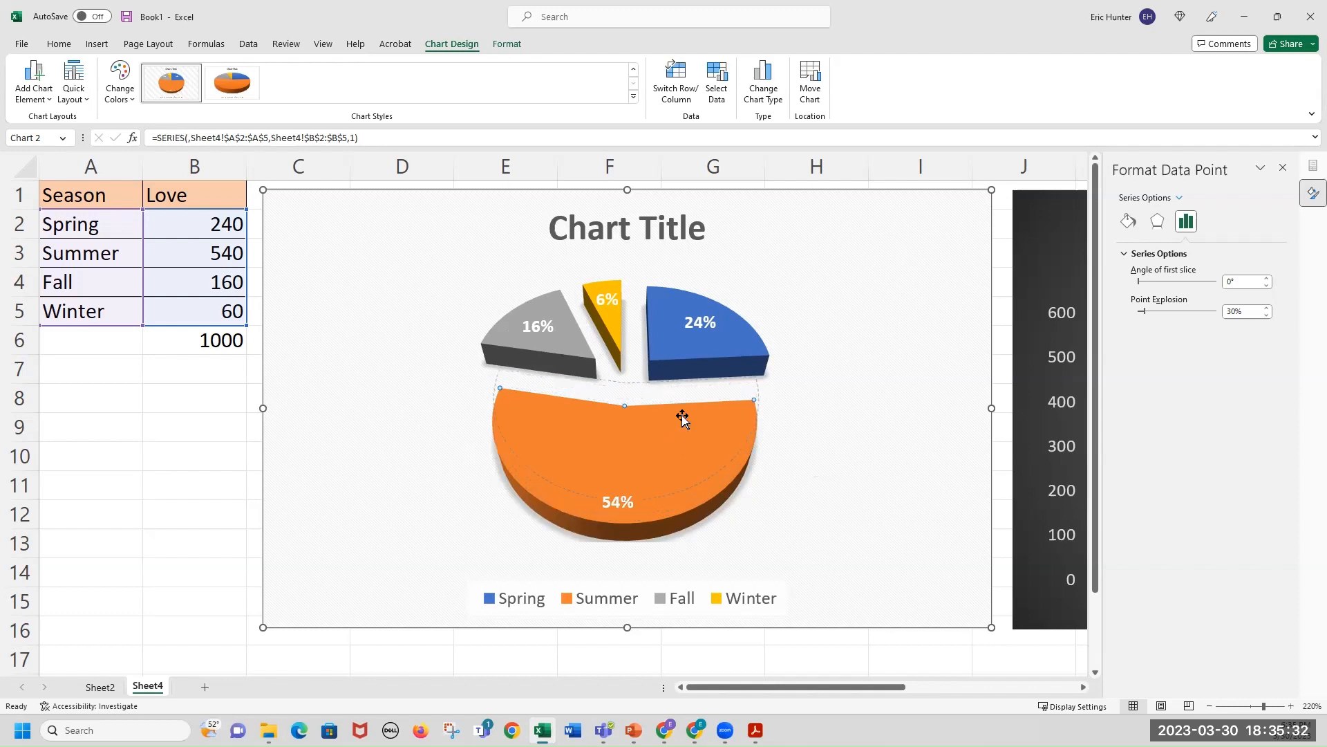
pyautogui.moveTo(681, 415); pyautogui.dragTo(615, 346)
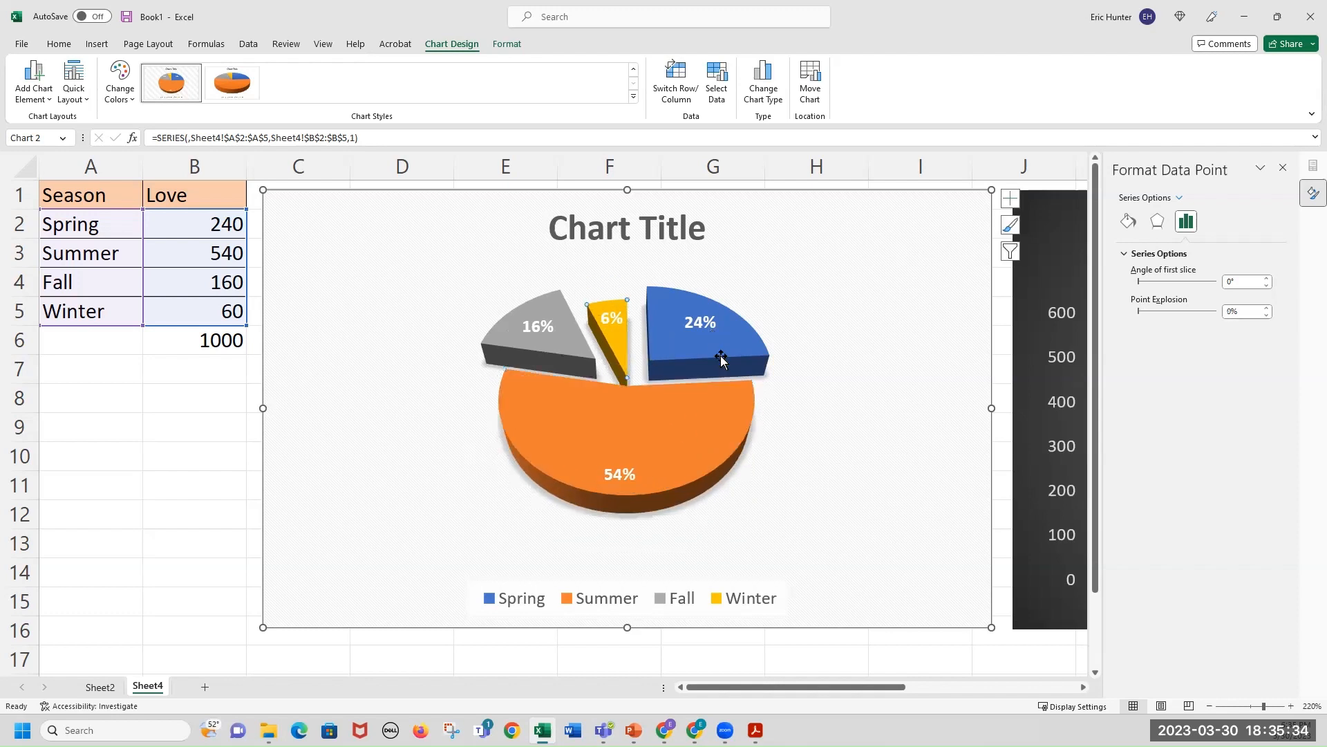
pyautogui.moveTo(718, 352)
pyautogui.mouseDown()
pyautogui.moveTo(685, 358)
pyautogui.moveTo(706, 344)
pyautogui.mouseUp()
pyautogui.moveTo(622, 340); pyautogui.dragTo(596, 360)
pyautogui.click(587, 353)
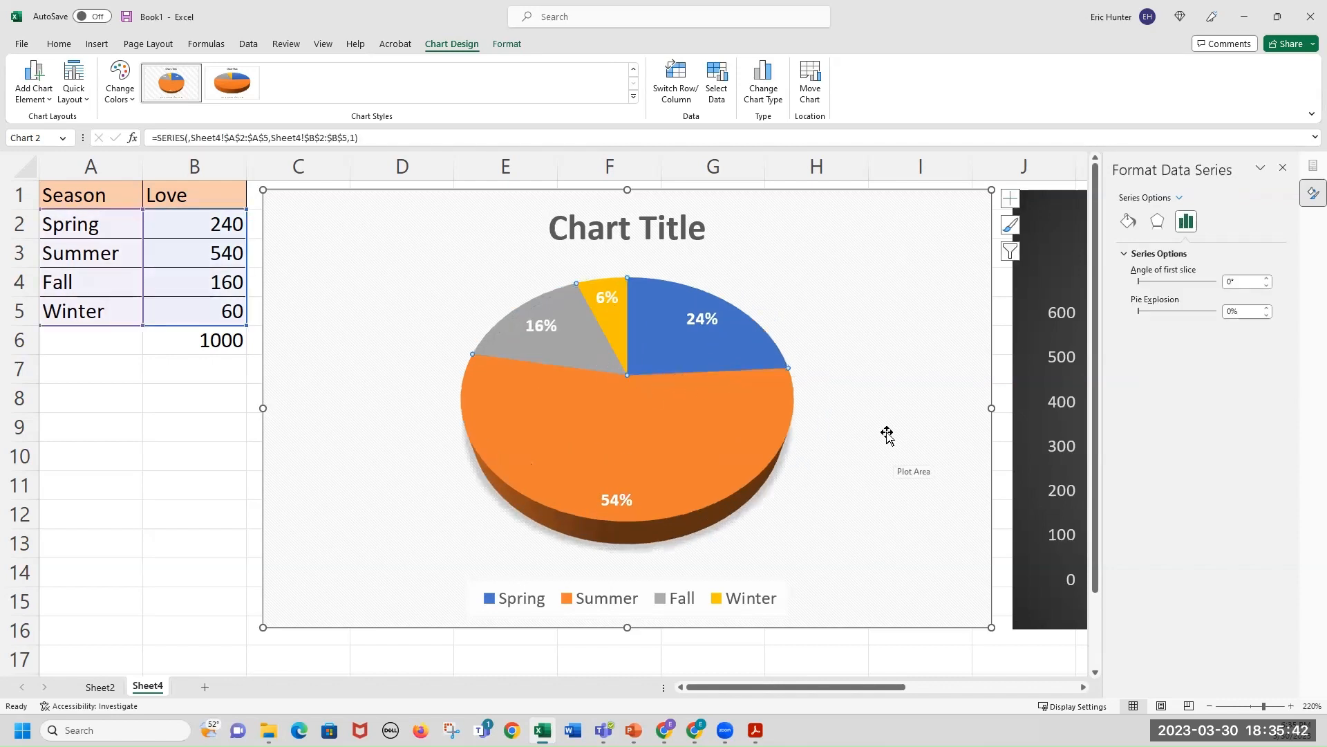
# Pull the Summer slice slightly out from the rest of the 3-D pie.
pyautogui.click(860, 453)
pyautogui.moveTo(738, 426); pyautogui.dragTo(744, 443)
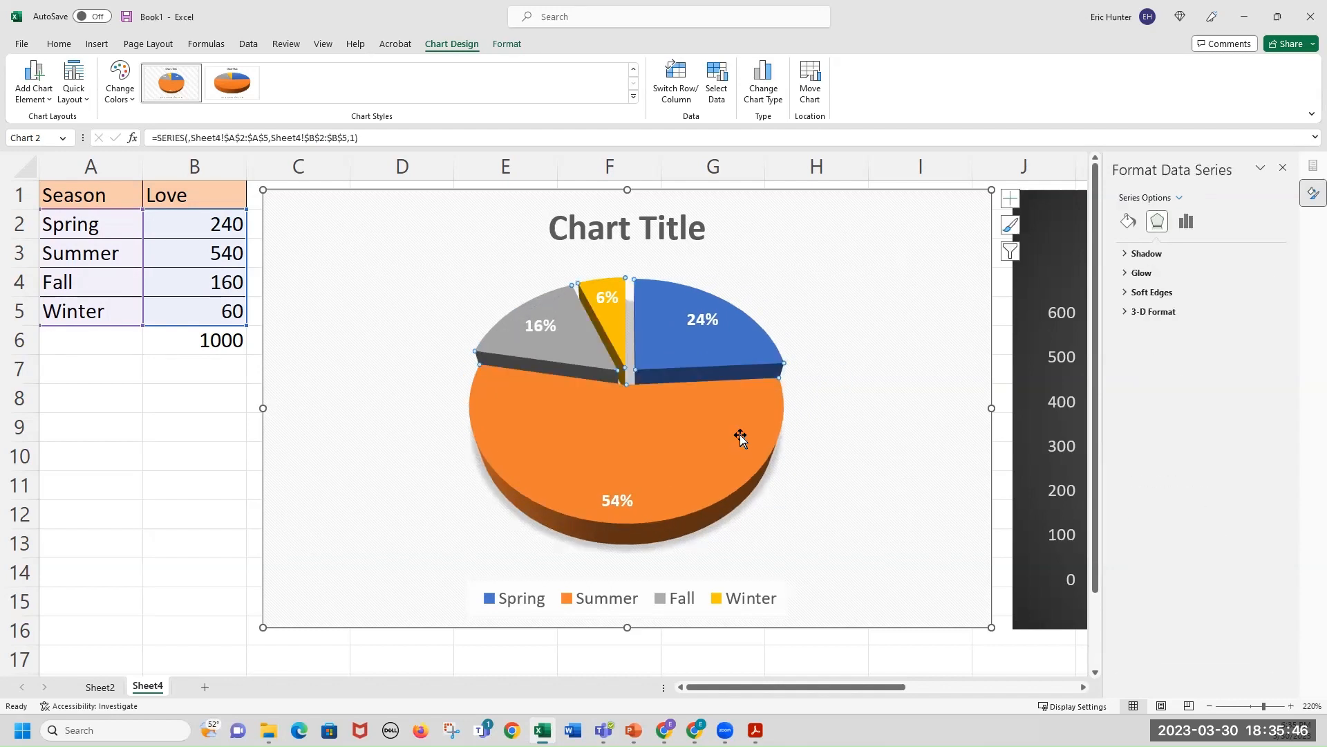
# Replace the pie chart's title with Season we Love and deselect the chart.
pyautogui.click(682, 228)
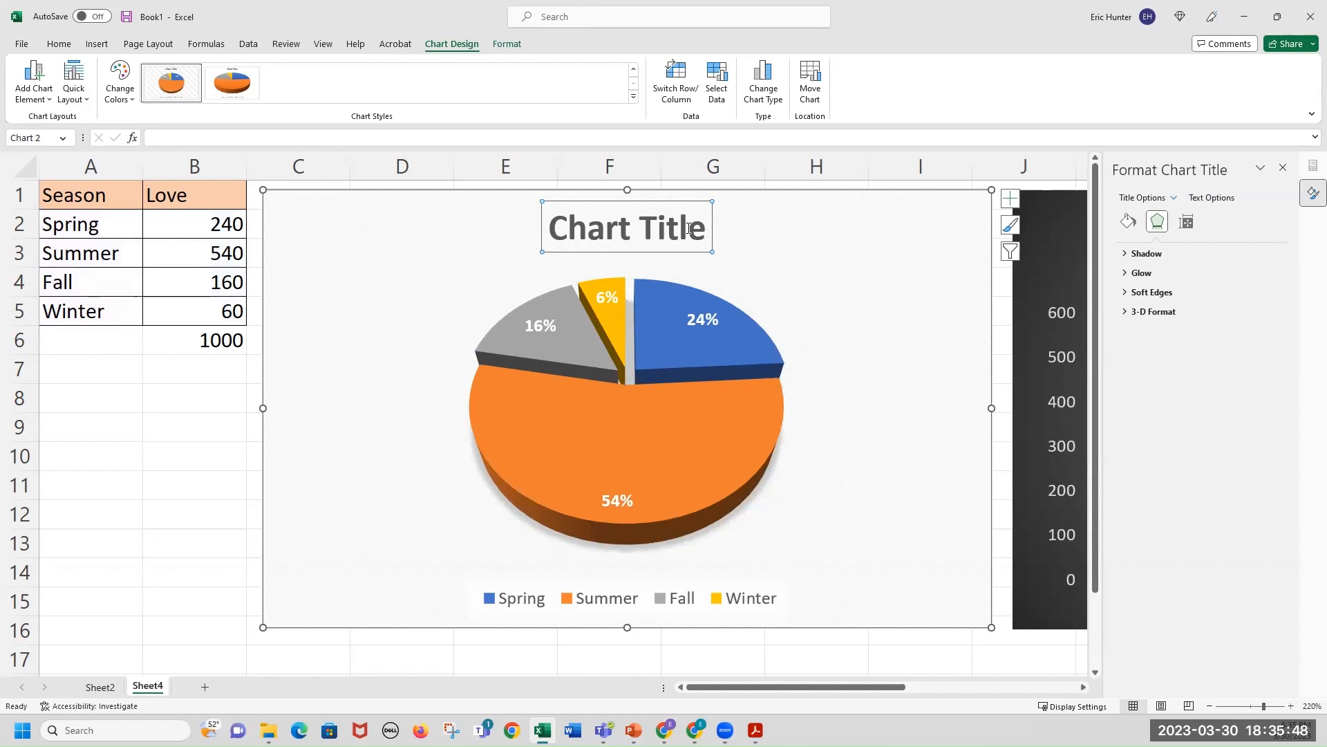
pyautogui.click(694, 233)
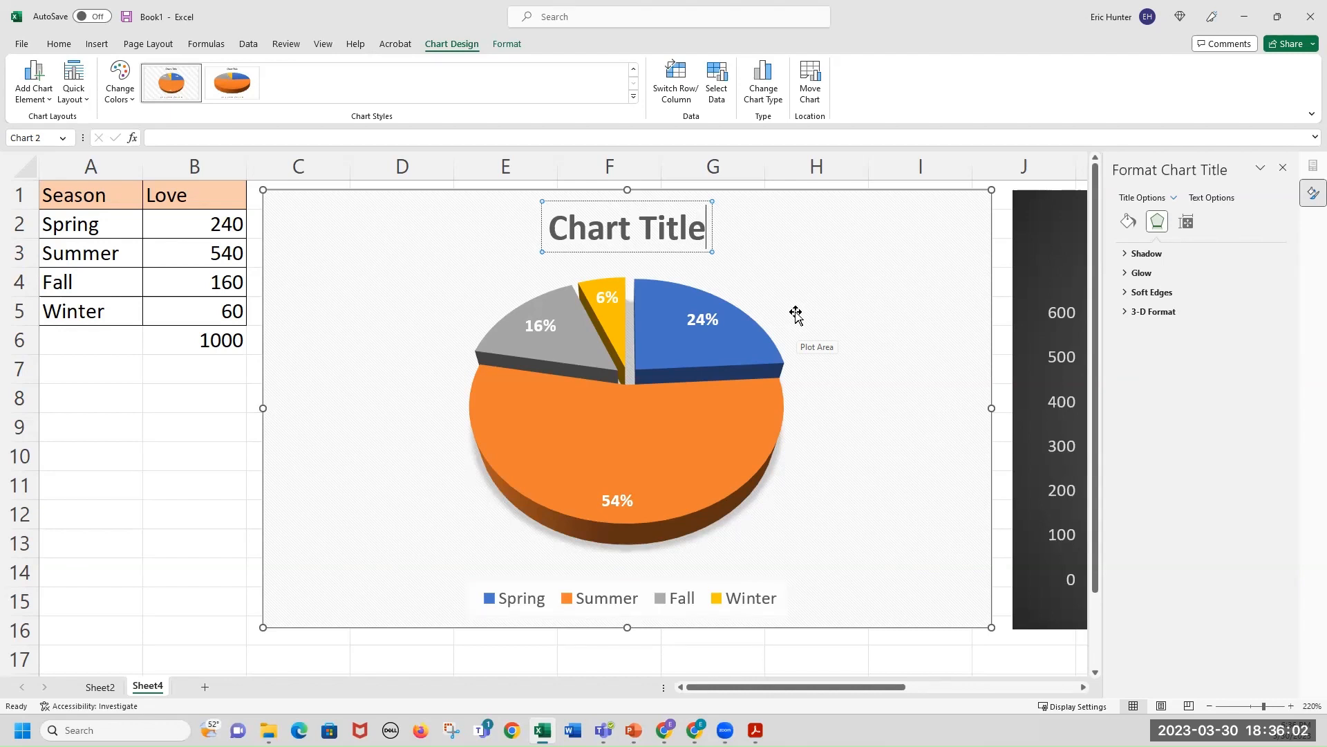
pyautogui.press('BackSpace')
pyautogui.press('BackSpace')
pyautogui.press('BackSpace')
pyautogui.press('BackSpace')
pyautogui.press('BackSpace')
pyautogui.press('BackSpace')
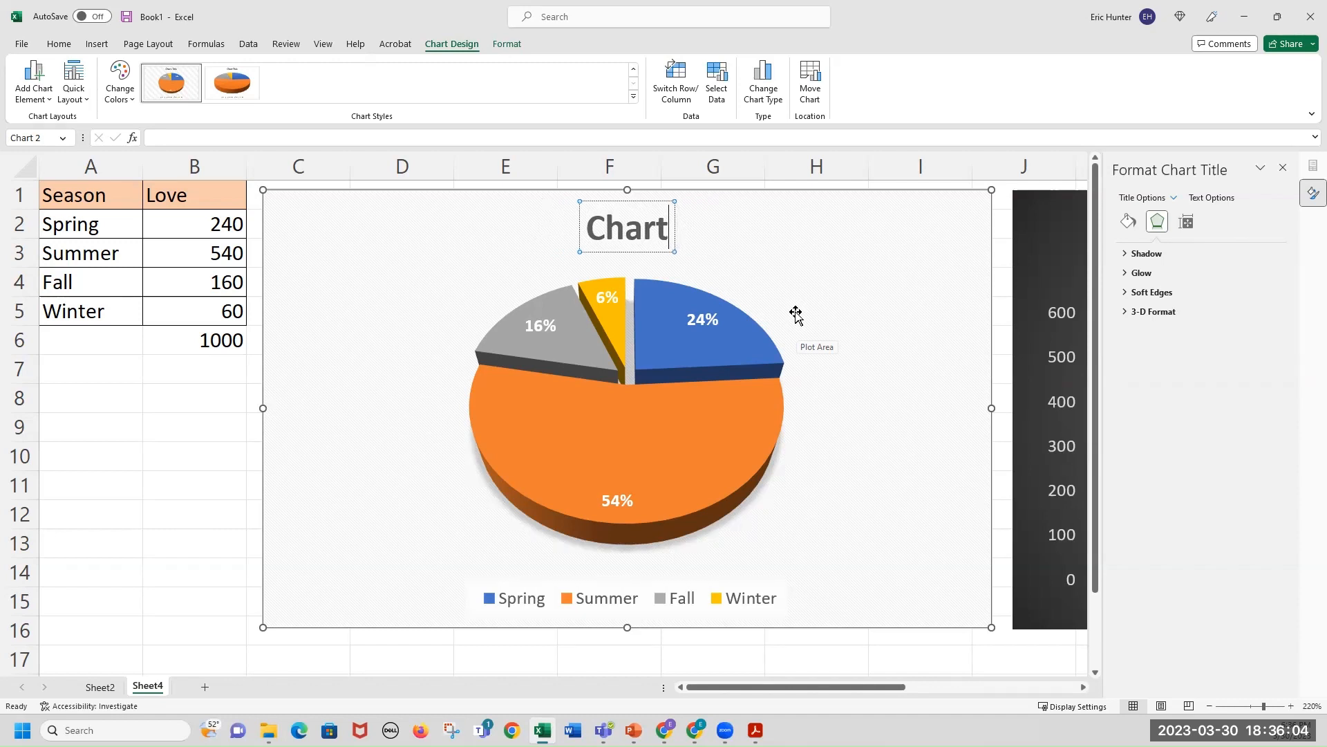
pyautogui.press('BackSpace')
pyautogui.press('BackSpace')
pyautogui.press('BackSpace')
pyautogui.press('BackSpace')
pyautogui.press('BackSpace')
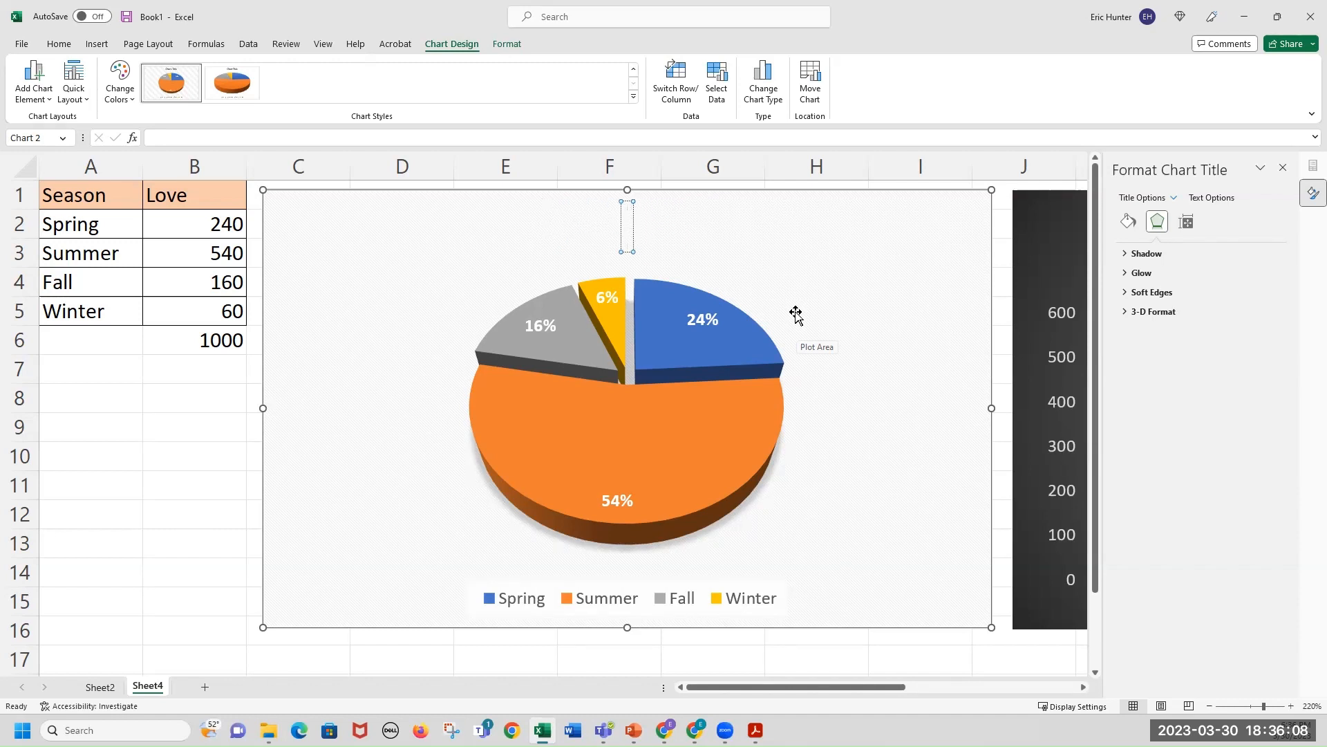
pyautogui.write('Seaso')
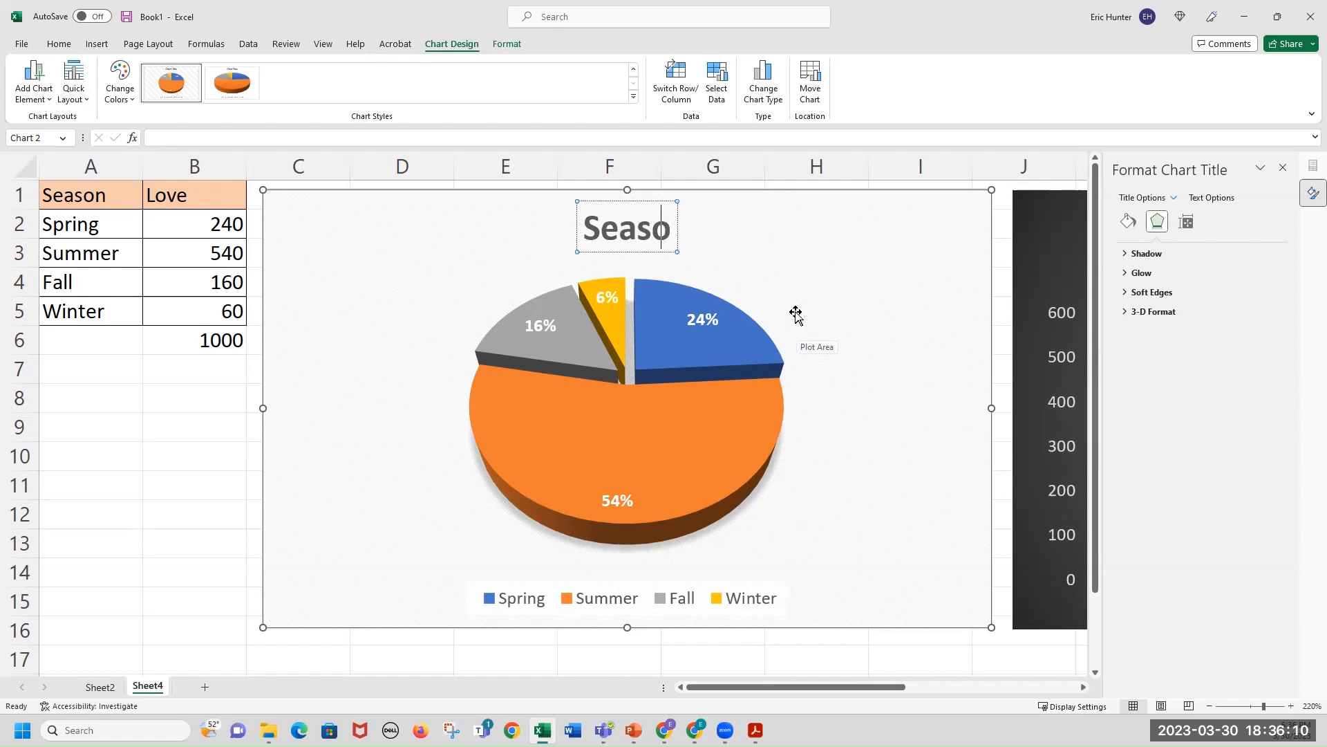
pyautogui.write('n we Love')
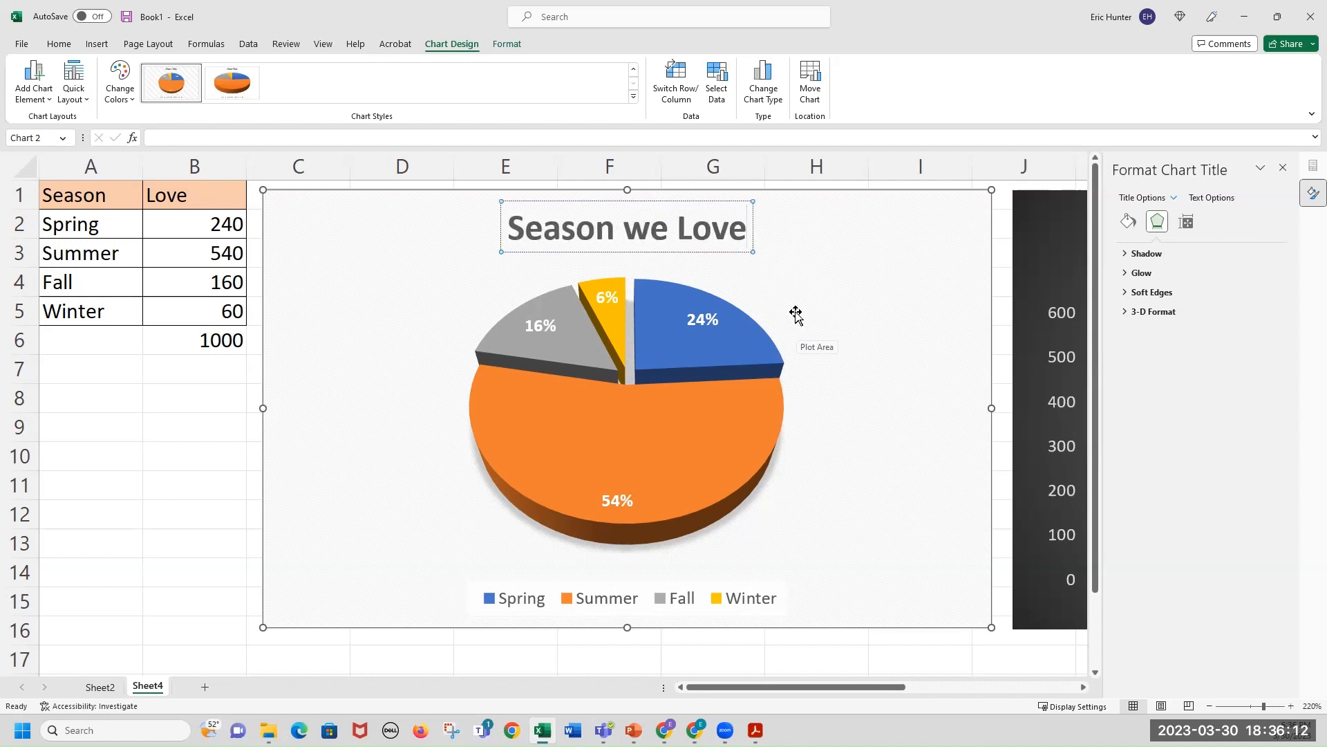
pyautogui.click(193, 561)
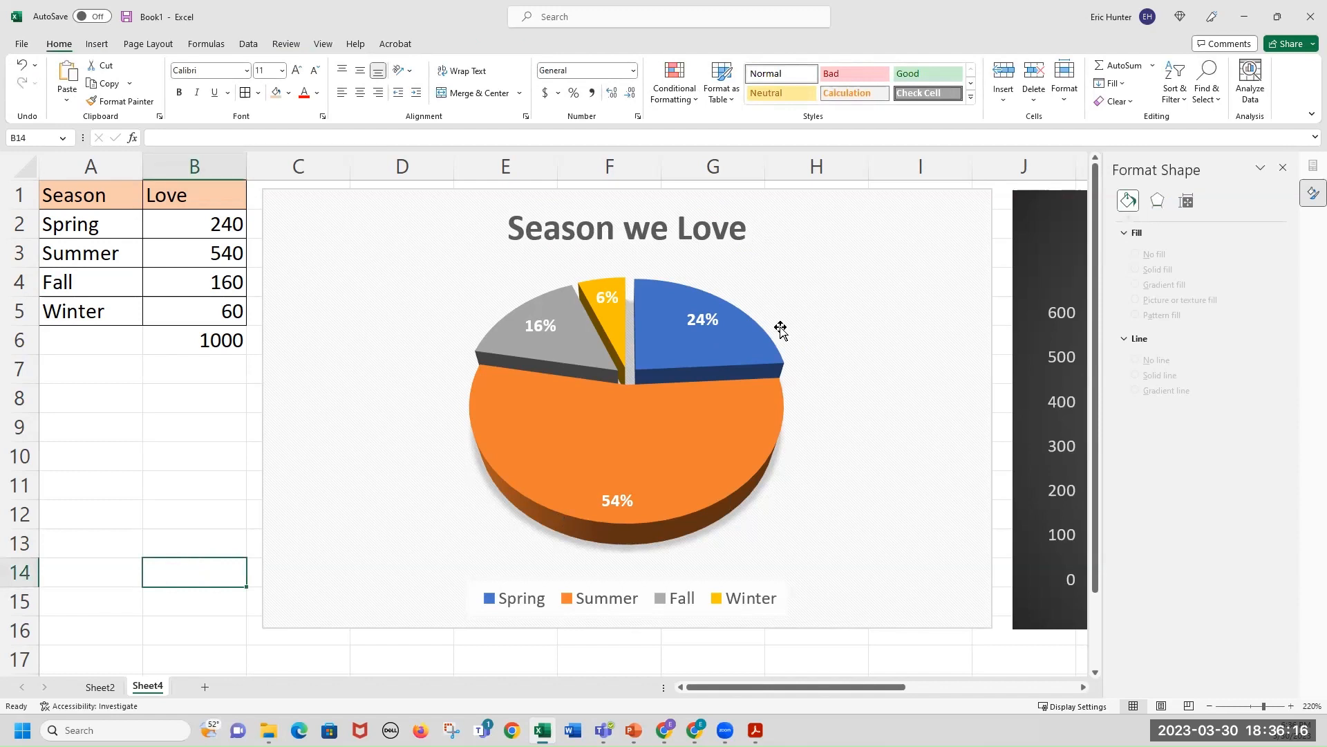
pyautogui.moveTo(677, 316)
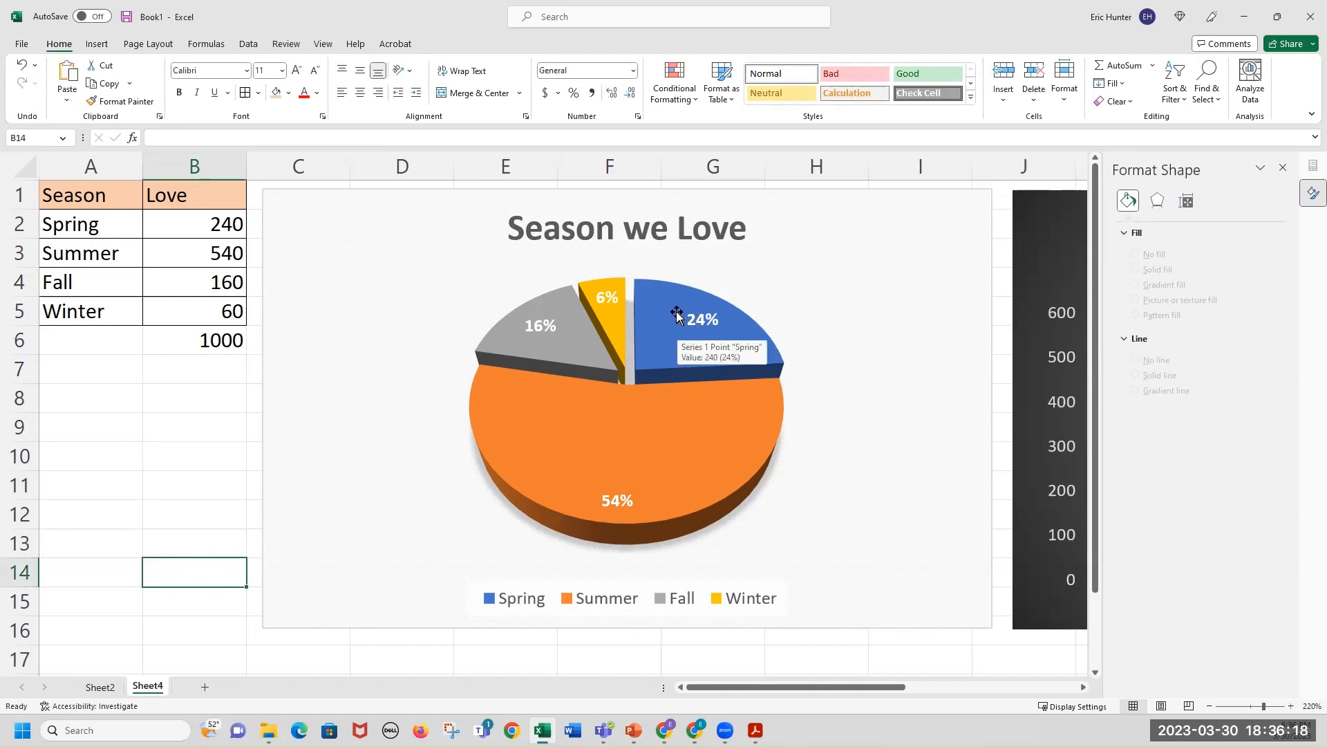
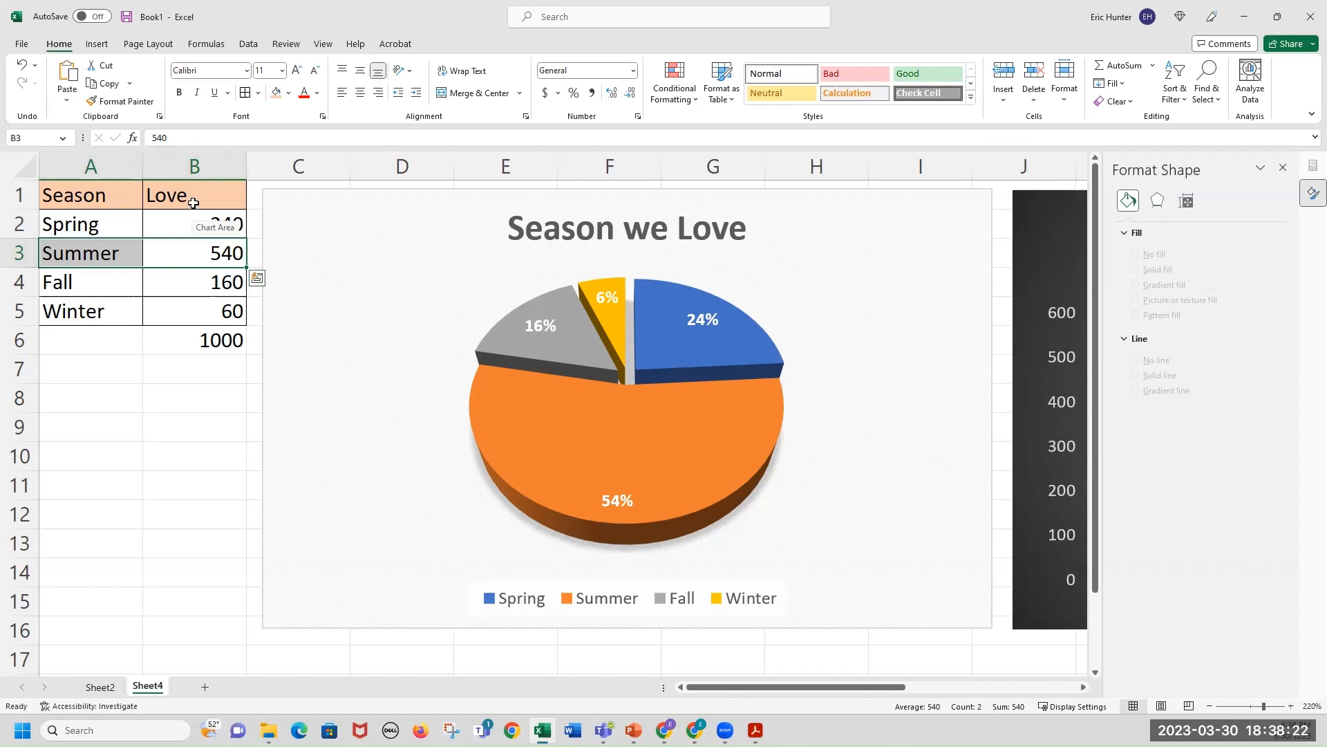
# Highlight the Season and Love ranges of the survey table to review the data behind the charts.
pyautogui.moveTo(190, 202); pyautogui.dragTo(91, 317)
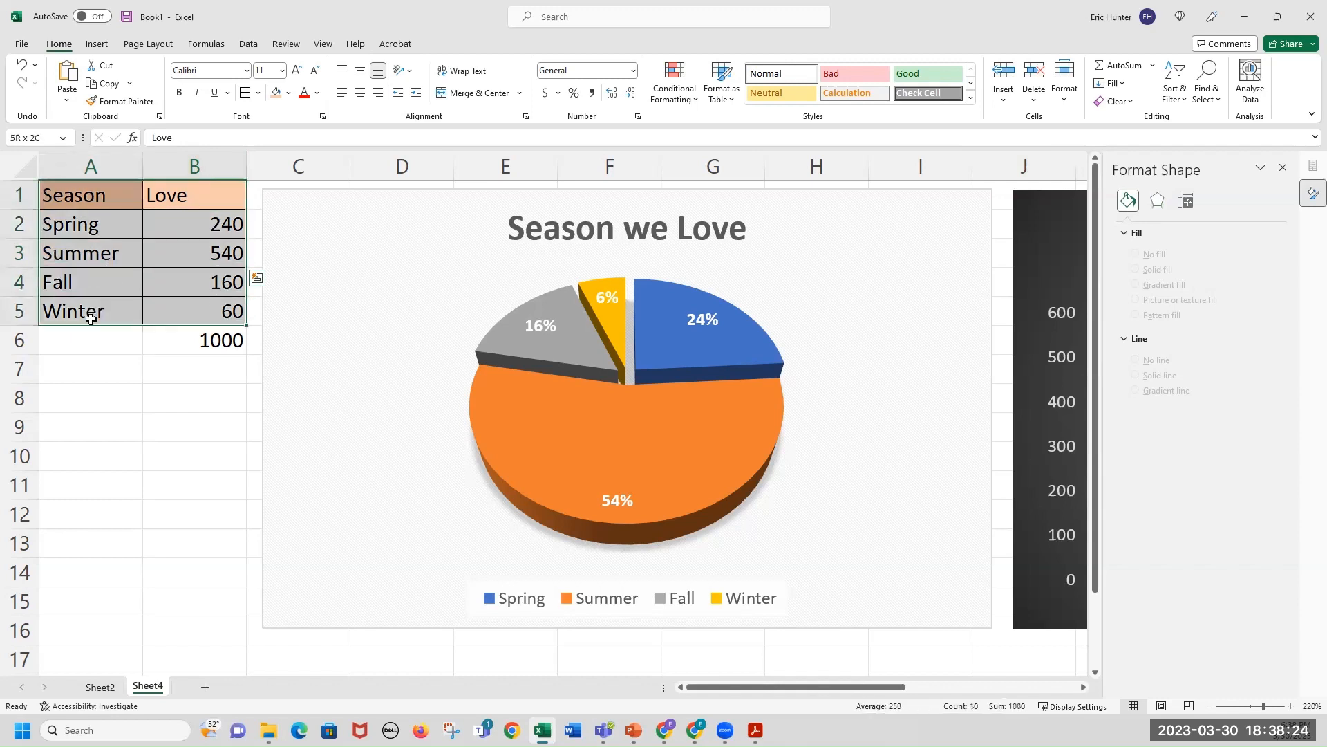
pyautogui.moveTo(89, 199); pyautogui.dragTo(166, 326)
pyautogui.keyDown('shift'); pyautogui.click(176, 346); pyautogui.keyUp('shift')
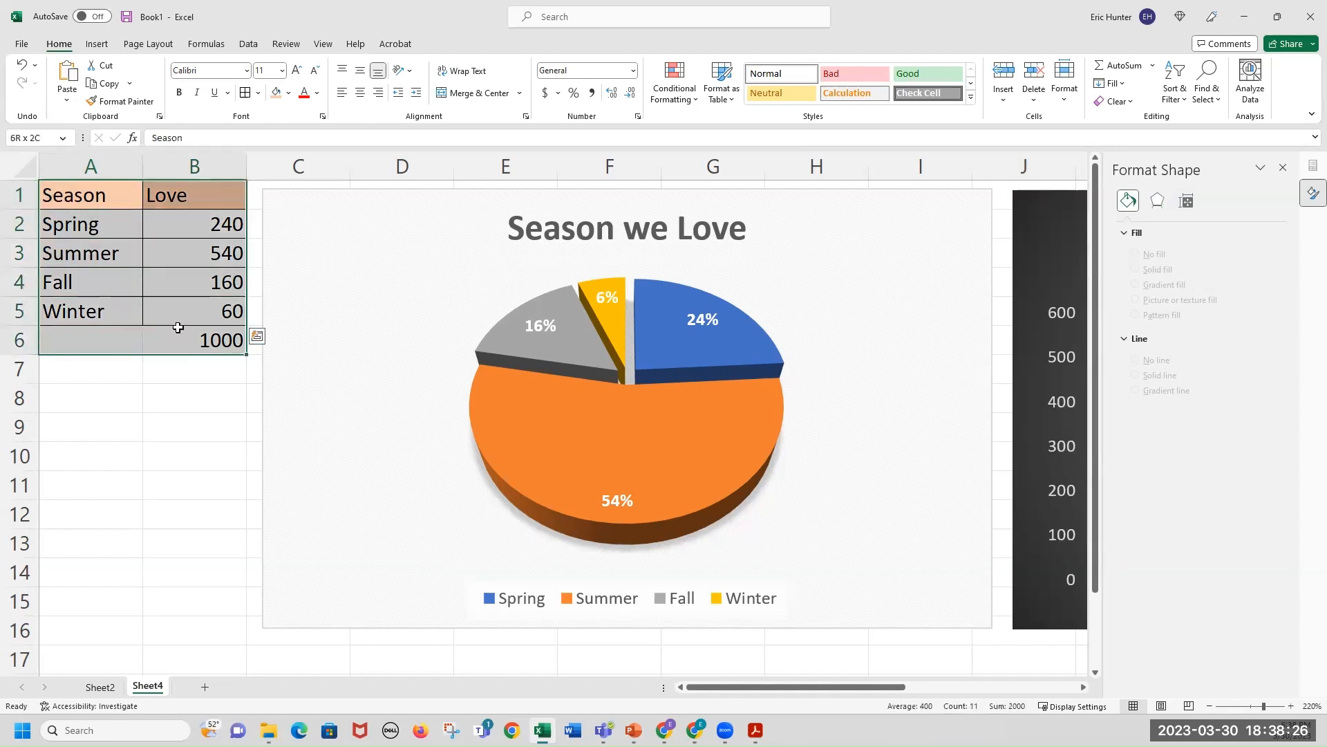
pyautogui.moveTo(197, 188); pyautogui.dragTo(106, 345)
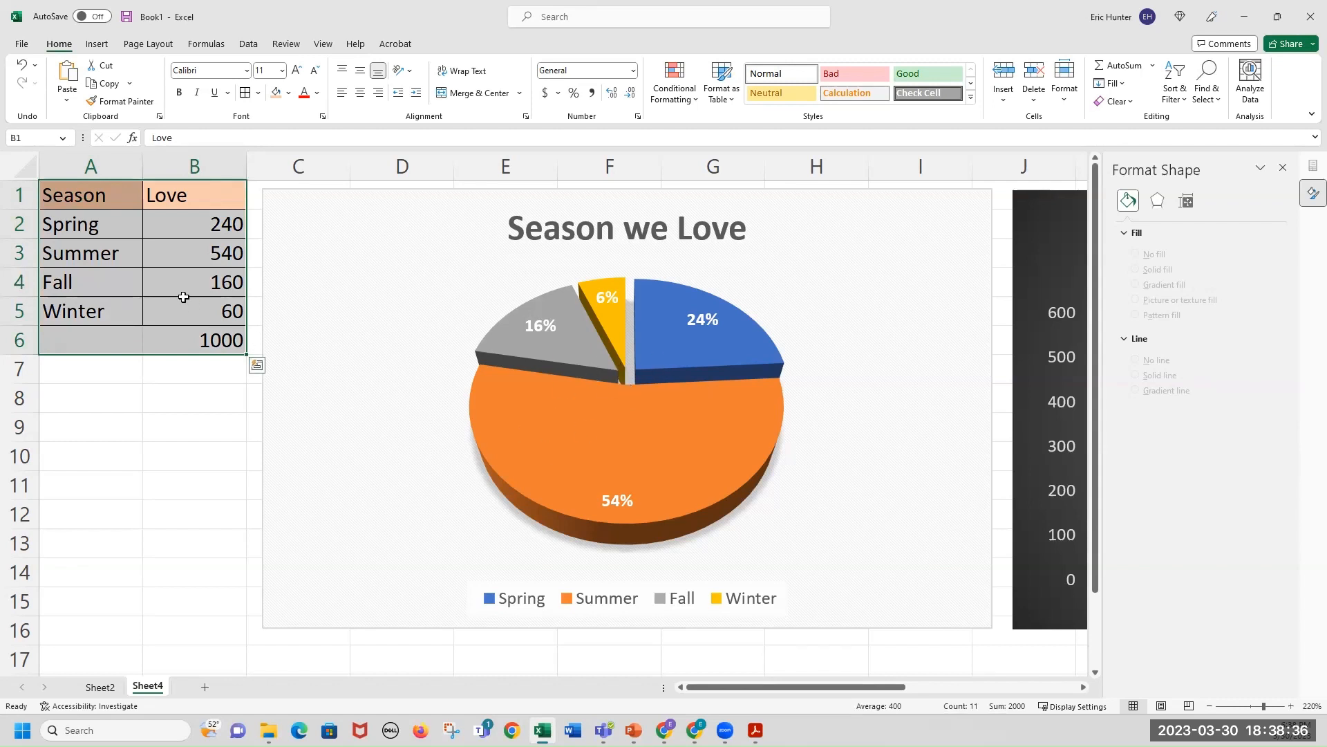
pyautogui.moveTo(110, 227); pyautogui.dragTo(196, 321)
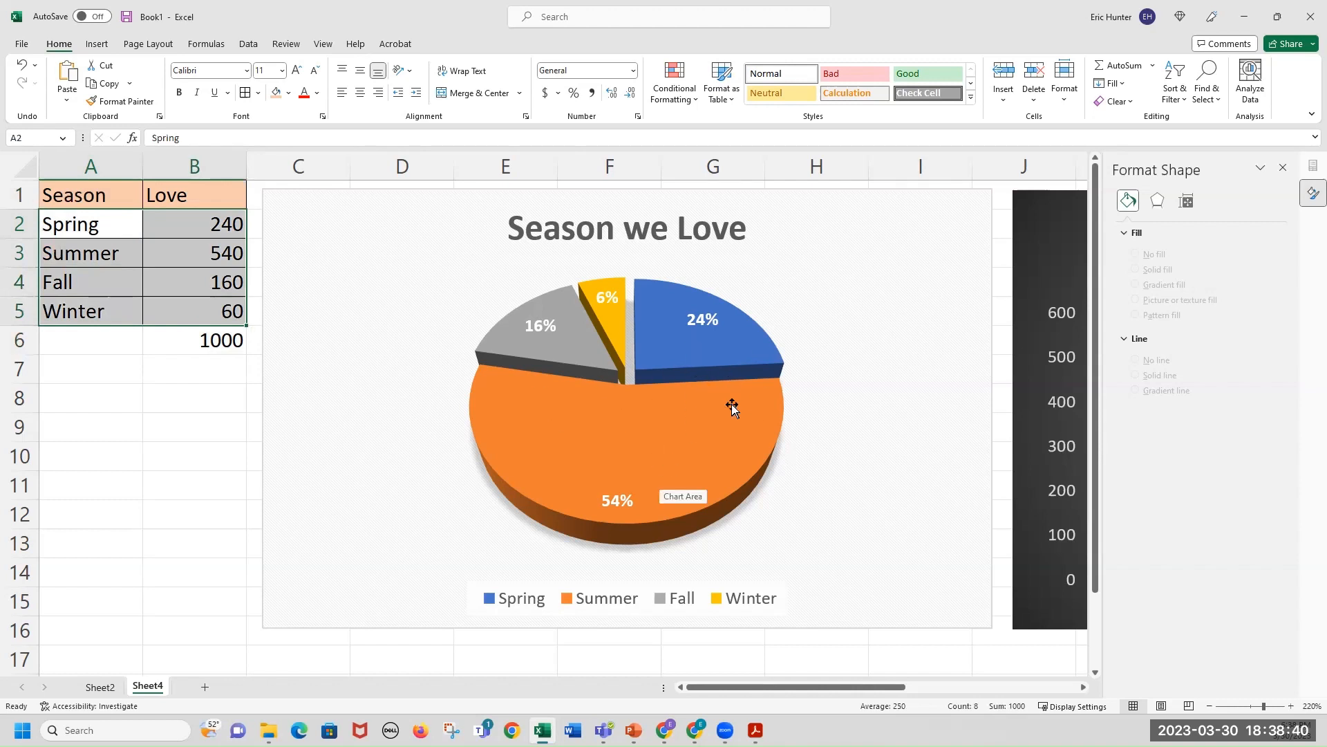
pyautogui.moveTo(732, 408)
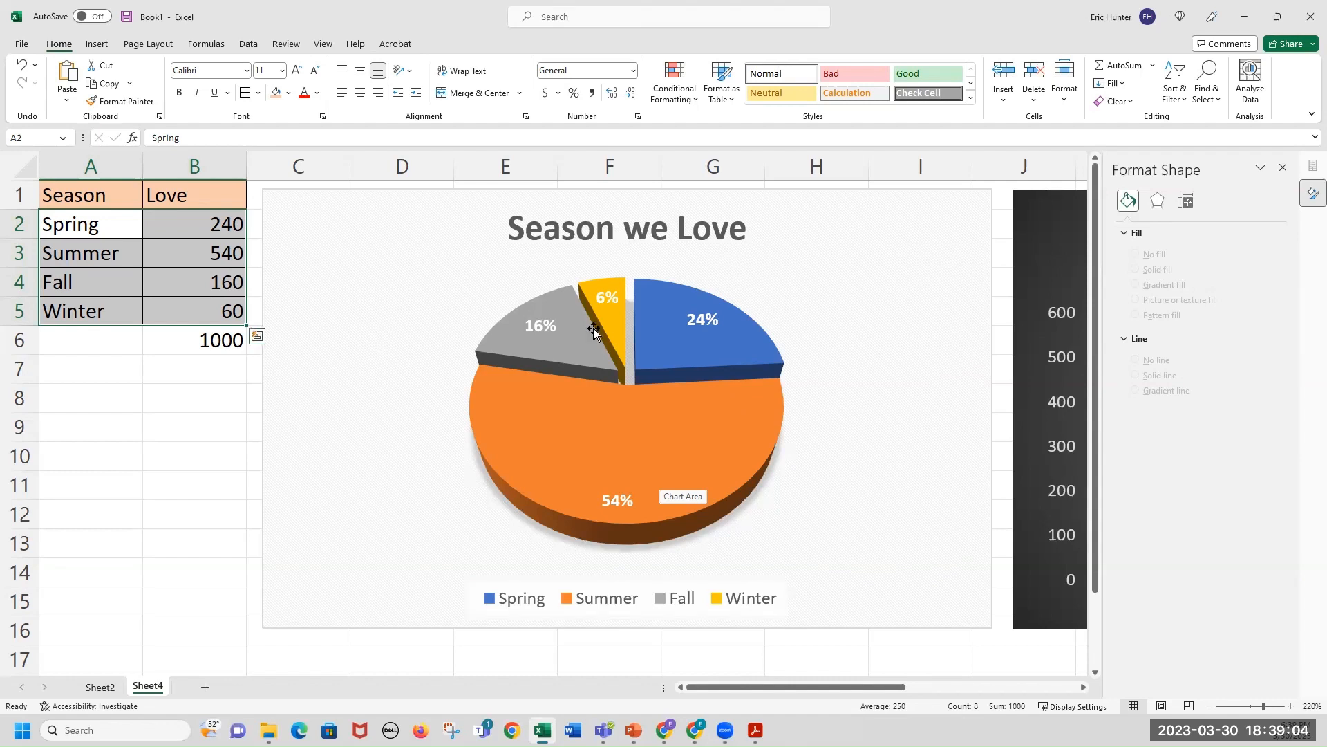
# Open the recent workbook Watches Inventory Large List.
pyautogui.click(1244, 16)
pyautogui.click(543, 729)
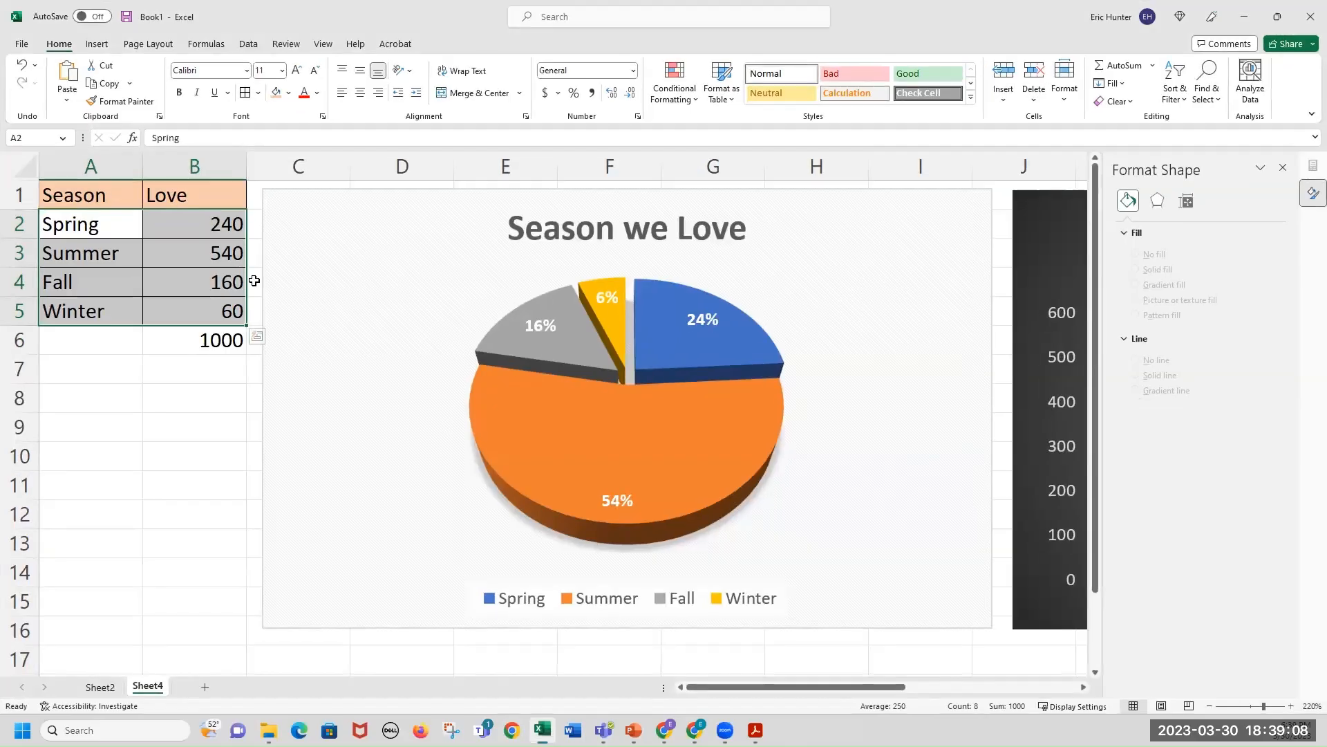
pyautogui.click(22, 45)
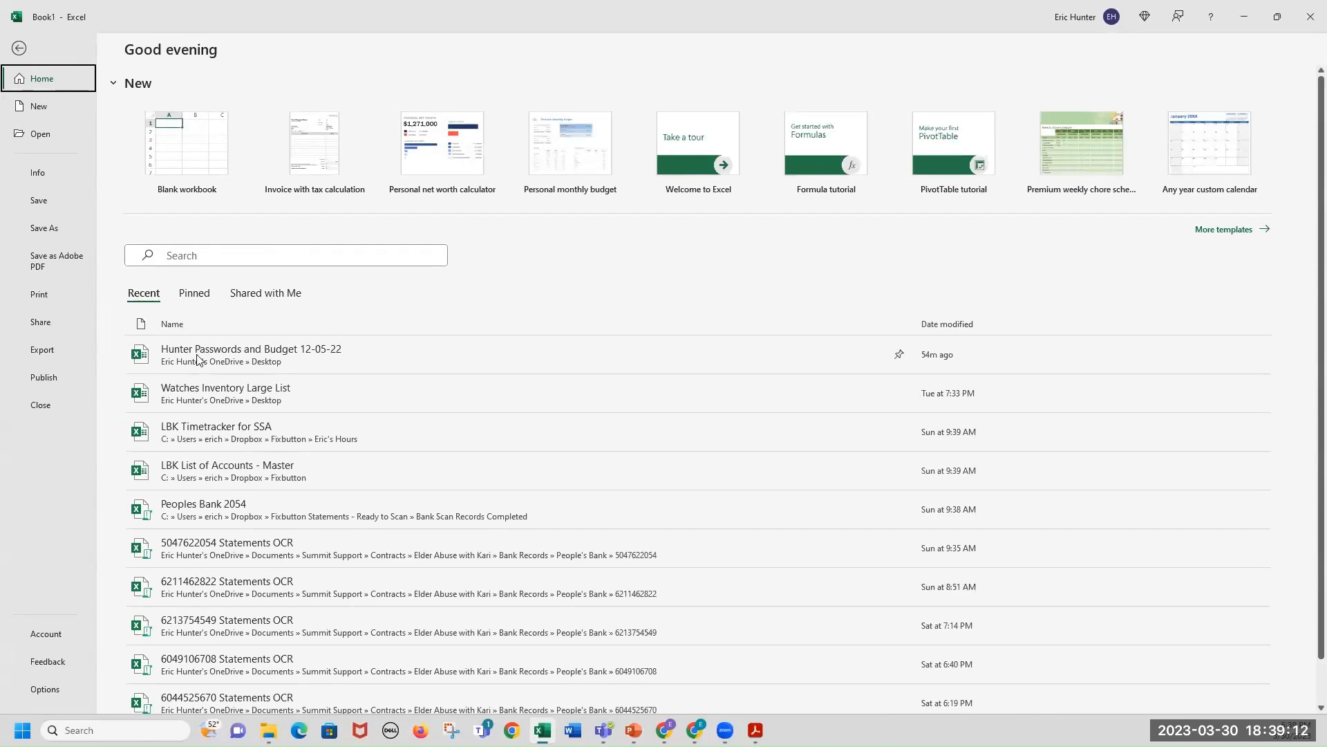
pyautogui.click(228, 403)
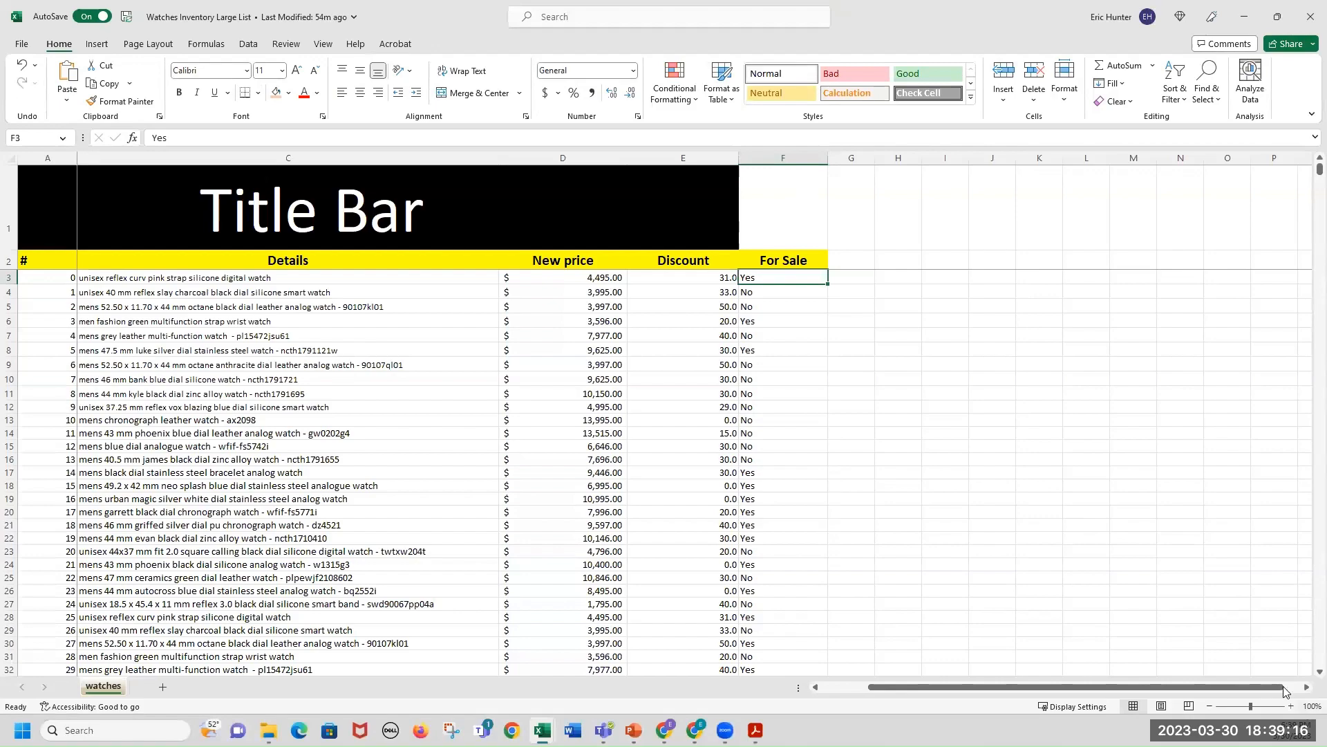
# Replace the sheet's title bar text with Inventory for Watches.
pyautogui.keyDown('ctrl'); pyautogui.scroll(2, 574, 427); pyautogui.keyUp('ctrl')
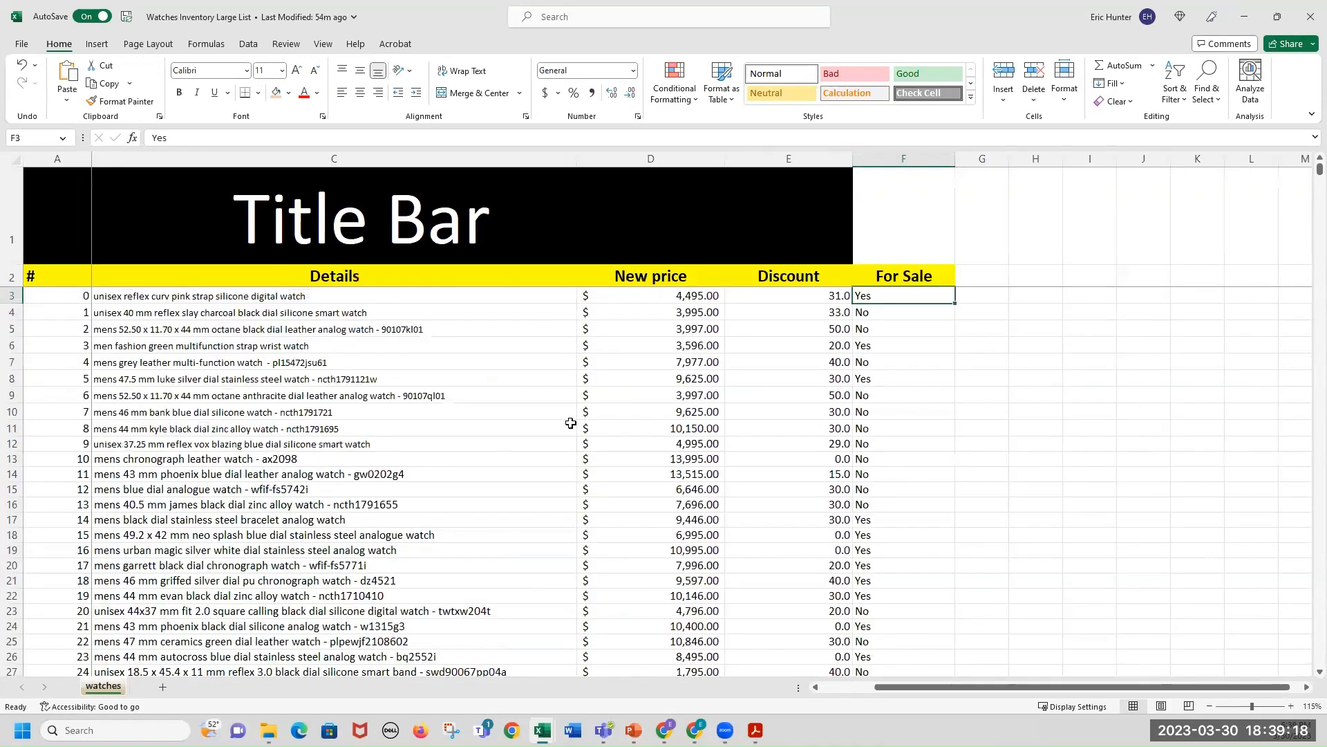
pyautogui.moveTo(1319, 169); pyautogui.dragTo(1320, 660)
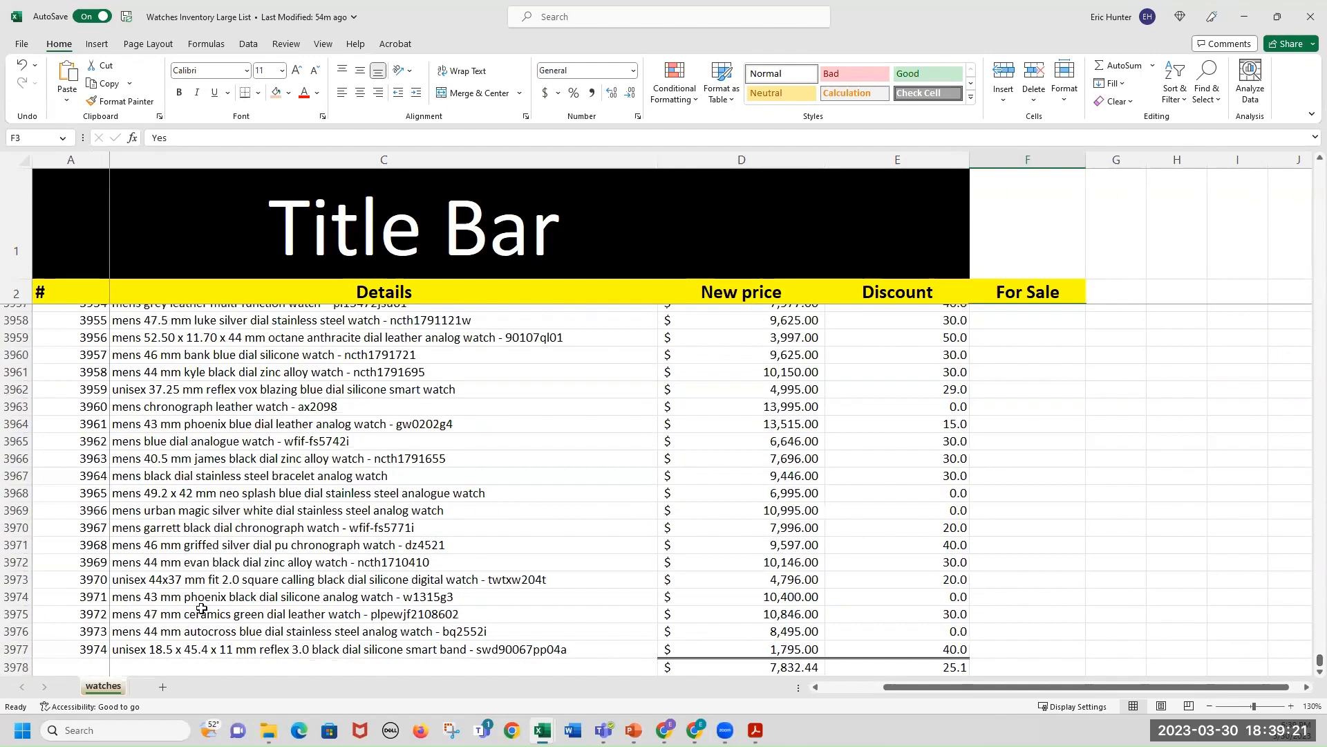
pyautogui.click(21, 649)
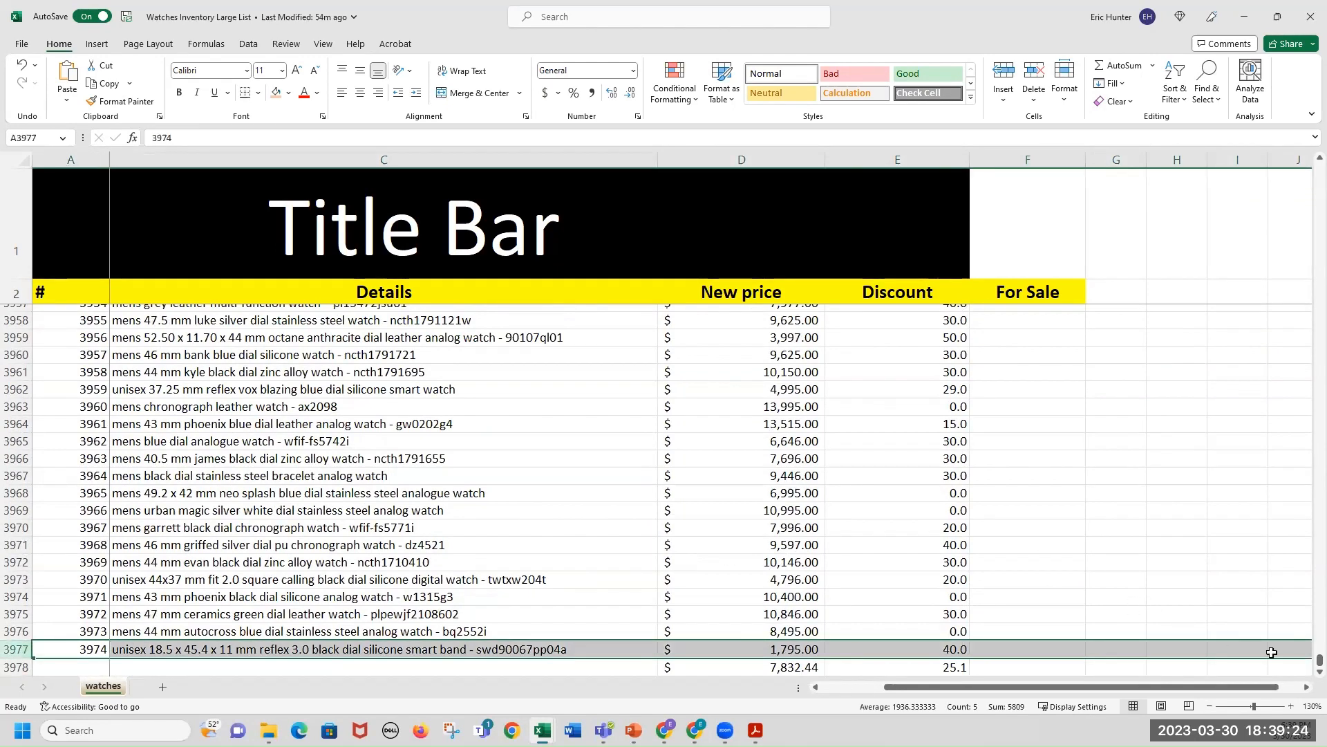
pyautogui.moveTo(1319, 658); pyautogui.dragTo(1308, 150)
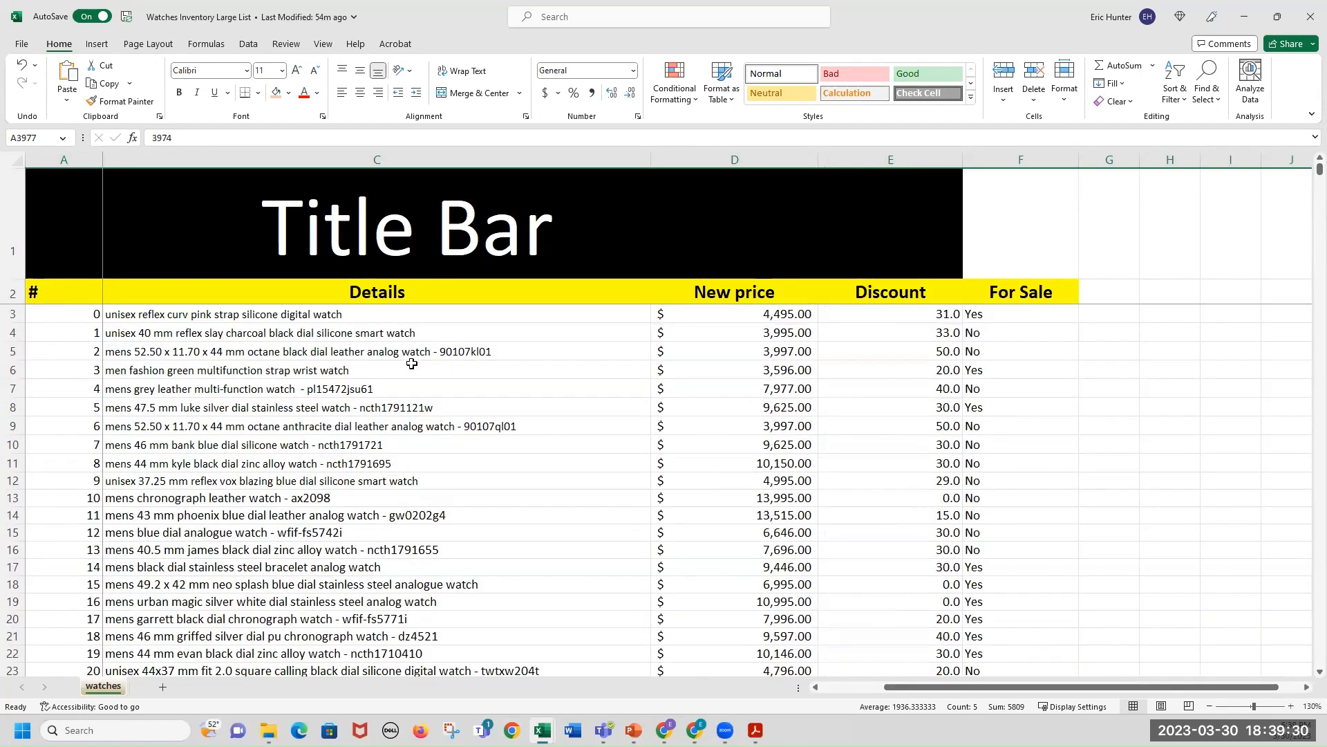
pyautogui.click(425, 232)
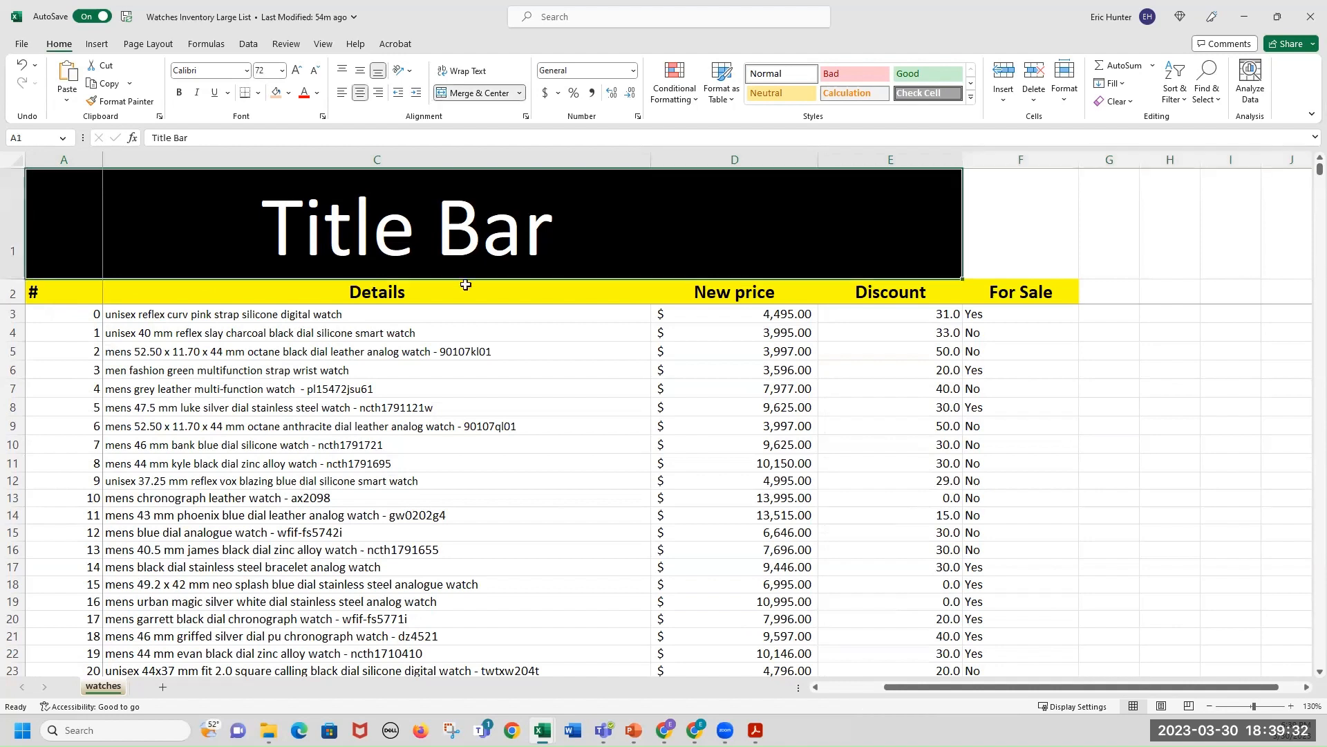
pyautogui.write('In')
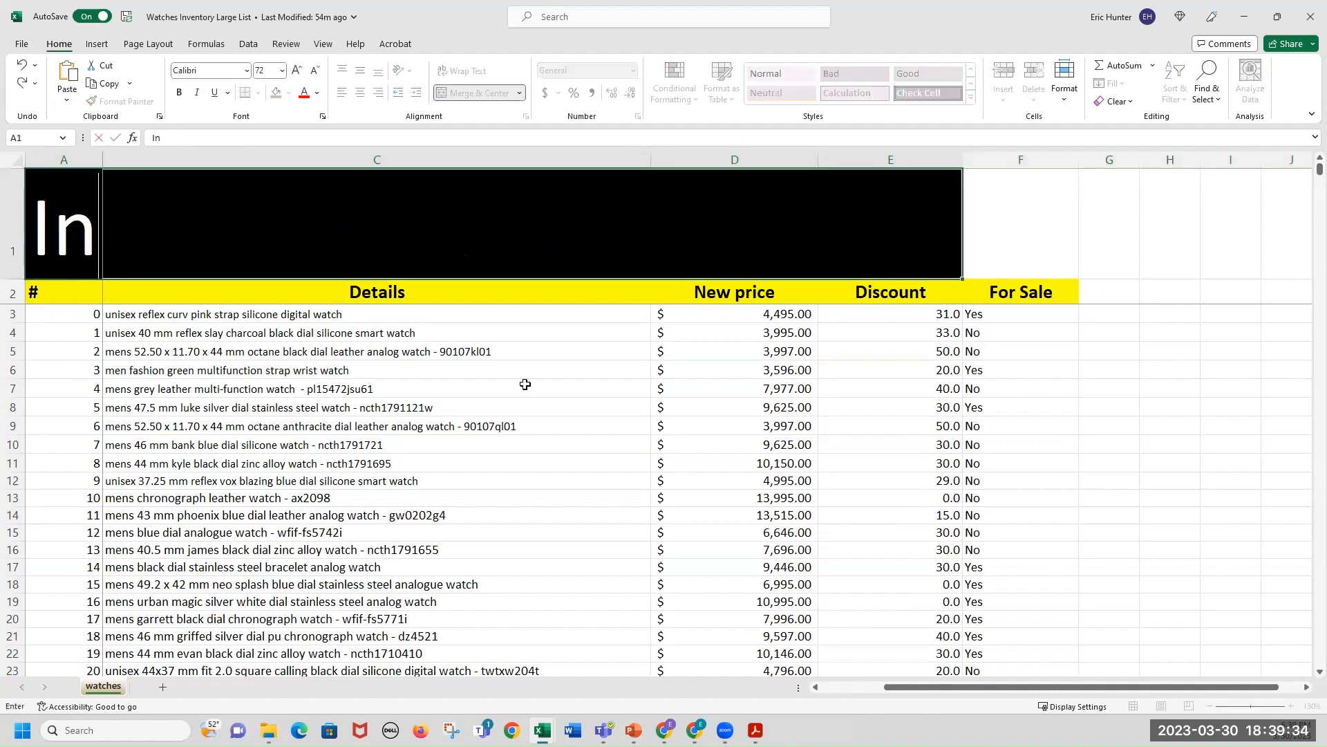
pyautogui.write('ventory for Watches')
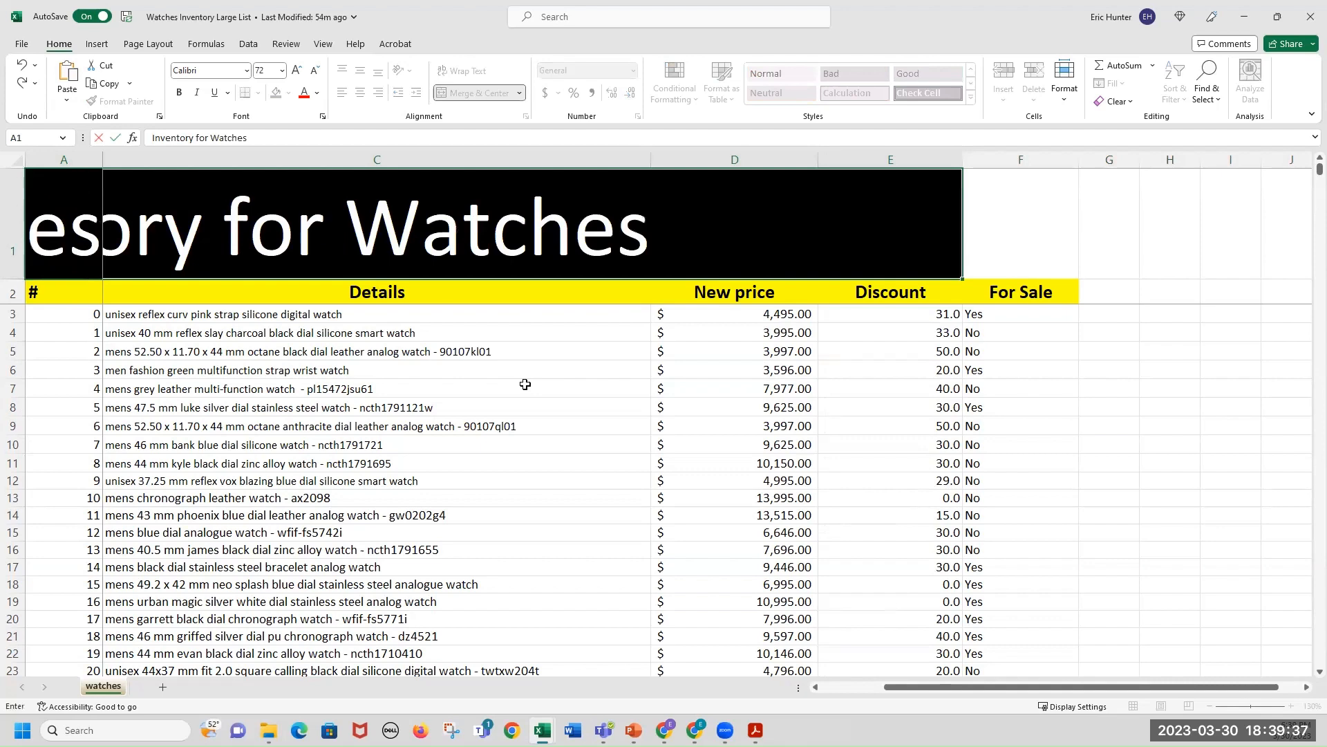
pyautogui.press('Return')
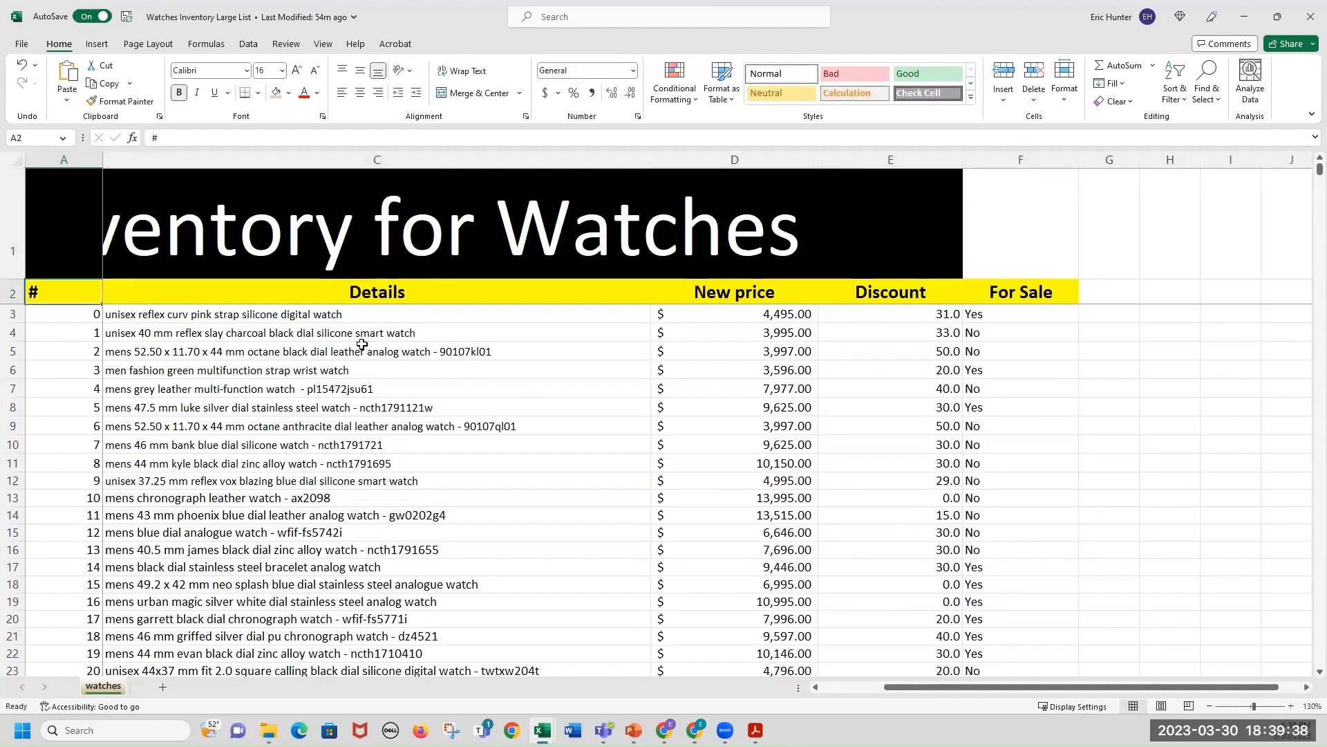
# Wrap the title text and shrink row 1's height so the title fits.
pyautogui.click(136, 221)
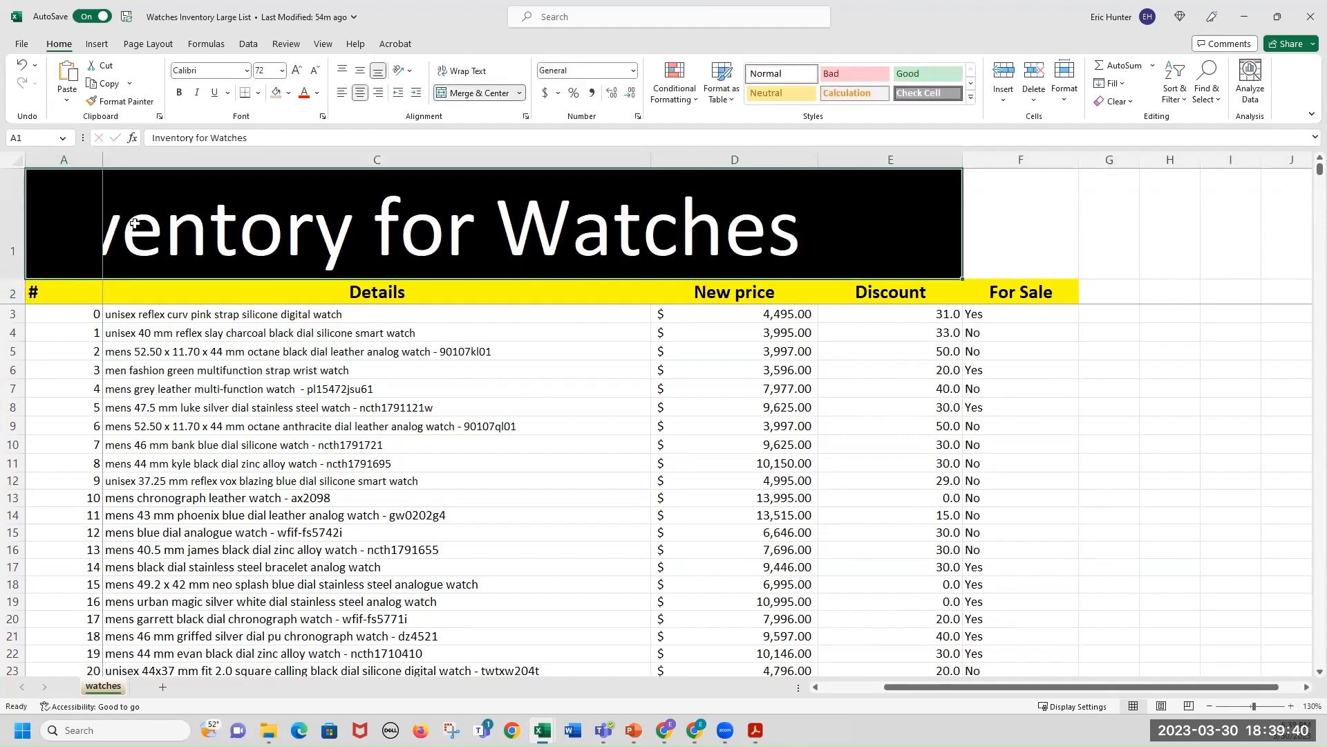
pyautogui.hotkey('ctrl', 'c')
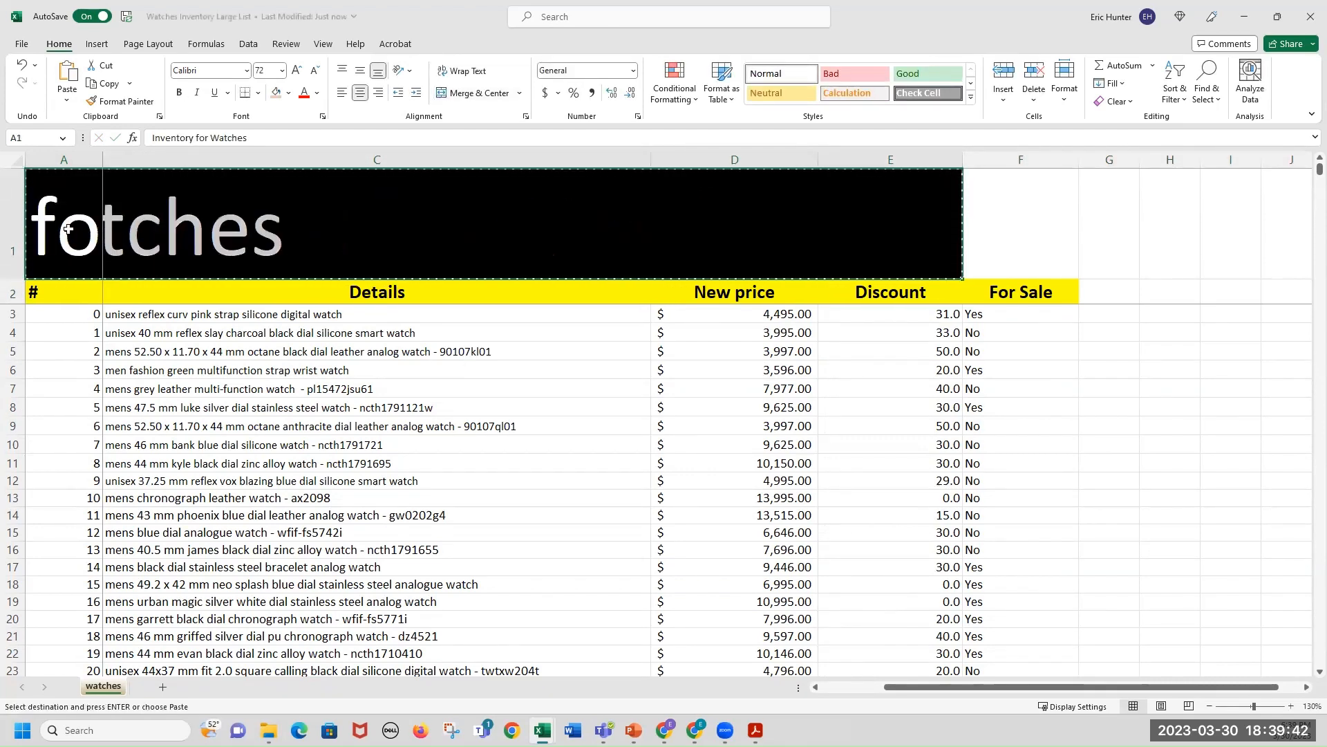
pyautogui.hscroll(-2, 102, 233)
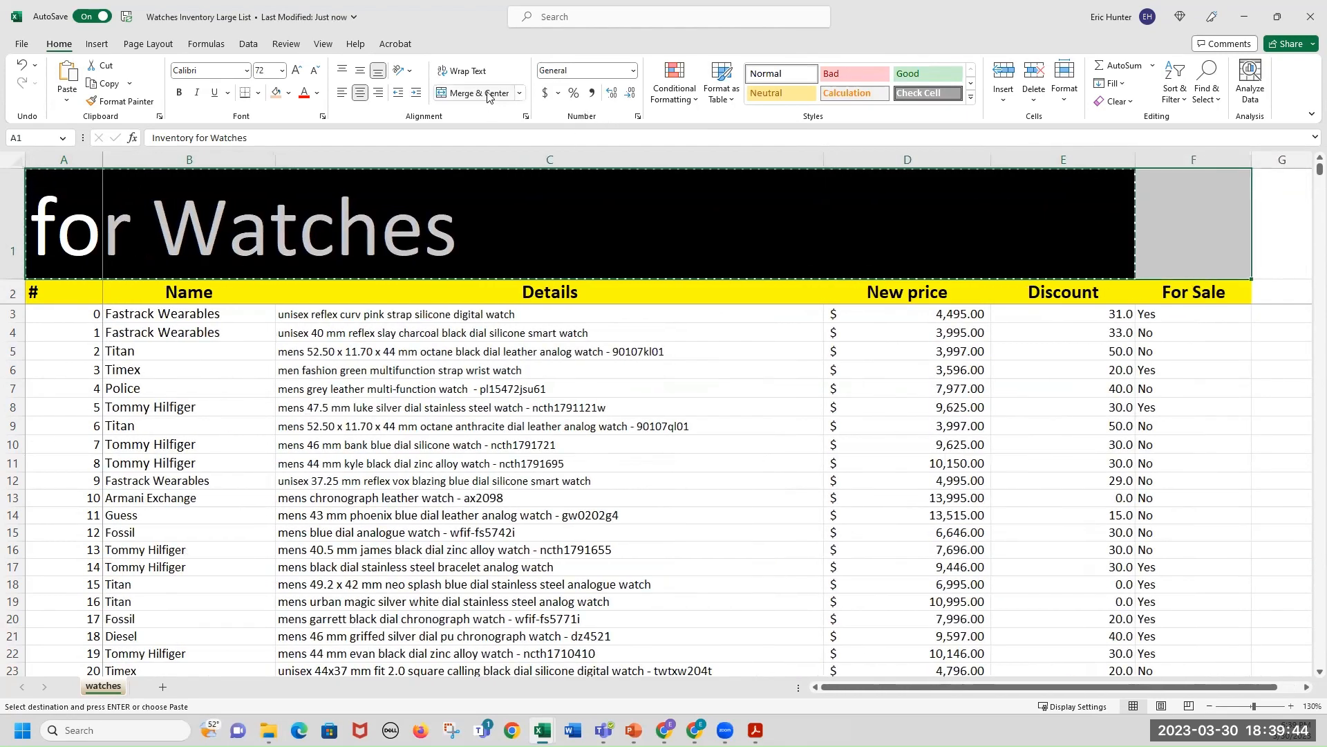
pyautogui.click(462, 70)
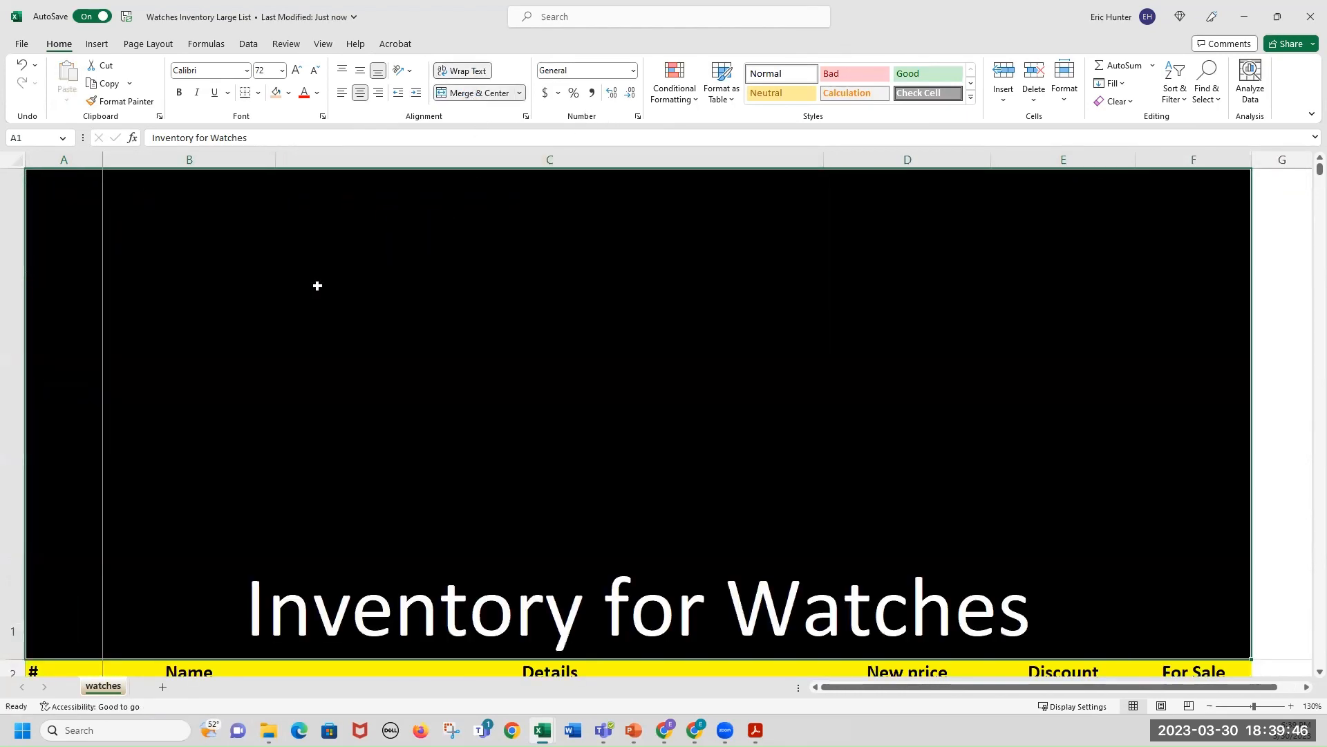
pyautogui.moveTo(18, 660); pyautogui.dragTo(18, 252)
pyautogui.click(731, 382)
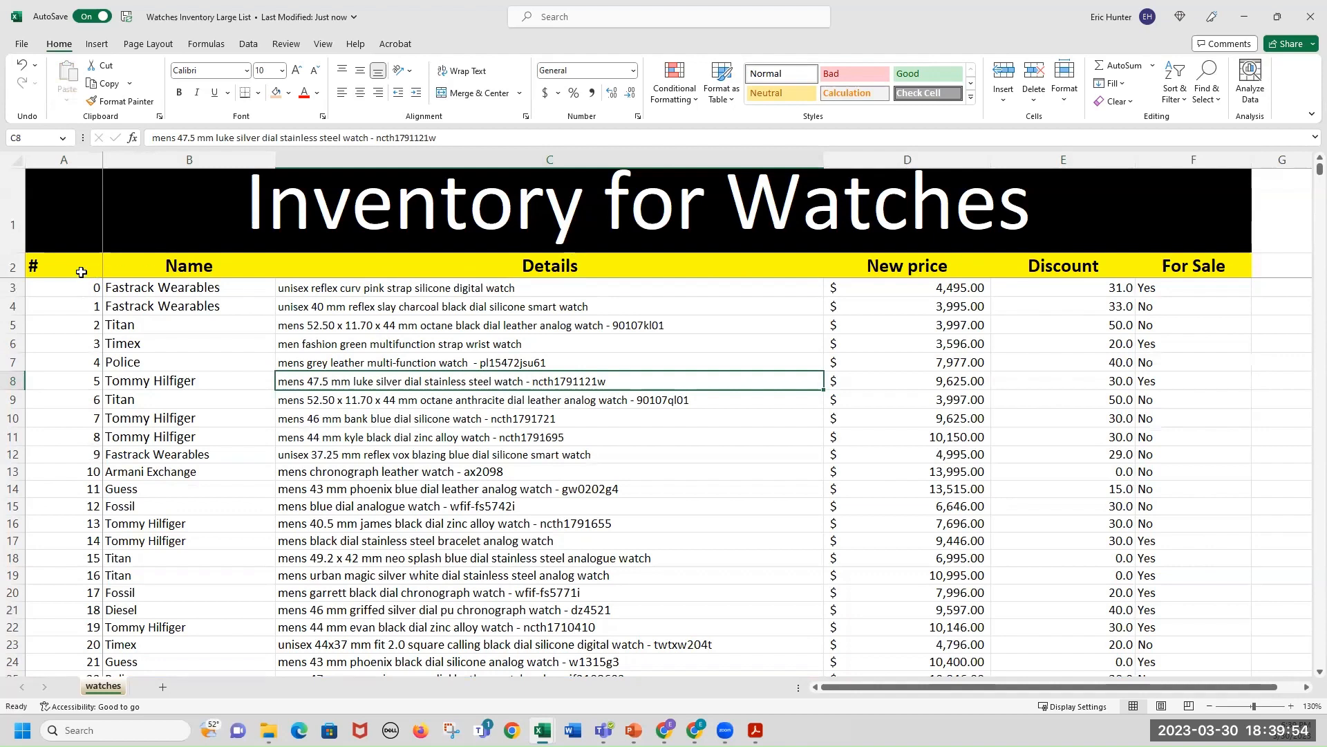
# Select the inventory's columns and rows one at a time to review the watch data.
pyautogui.moveTo(71, 267); pyautogui.dragTo(71, 507)
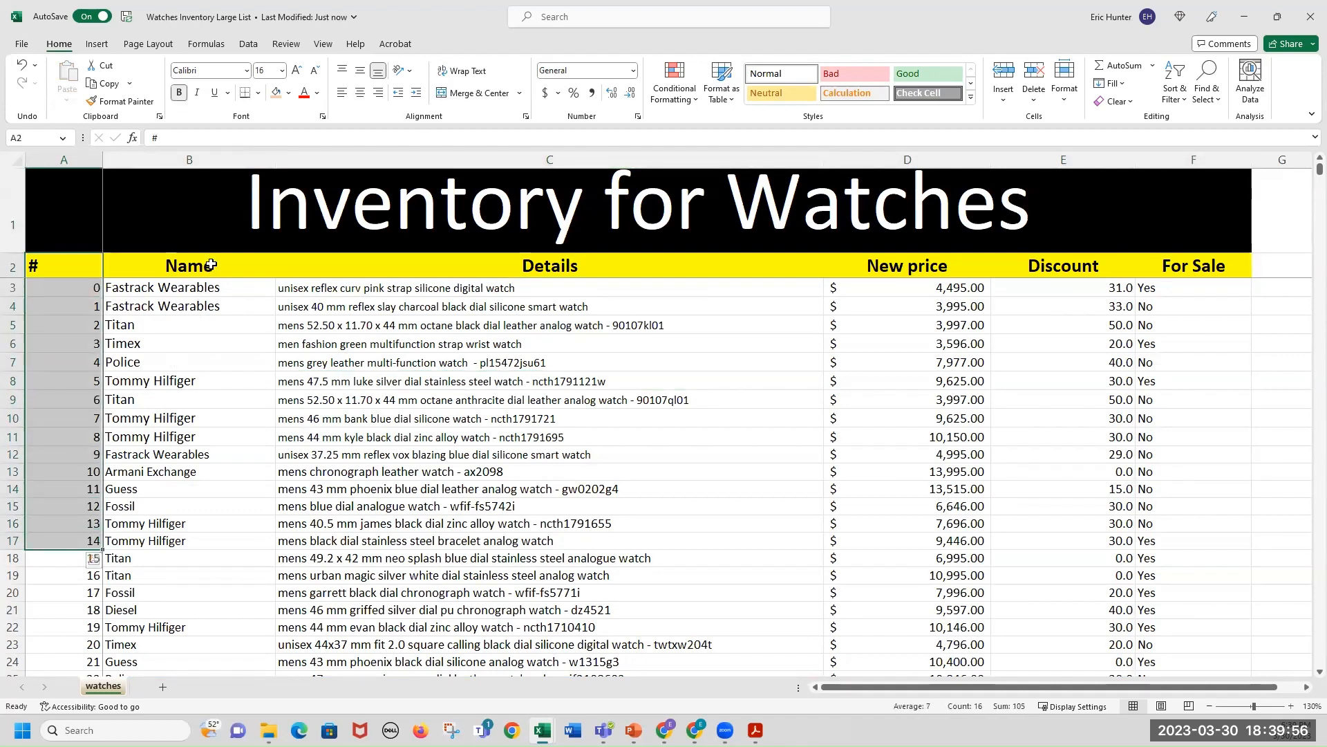
pyautogui.moveTo(206, 266); pyautogui.dragTo(203, 541)
pyautogui.moveTo(452, 264); pyautogui.dragTo(453, 488)
pyautogui.moveTo(904, 267); pyautogui.dragTo(904, 307)
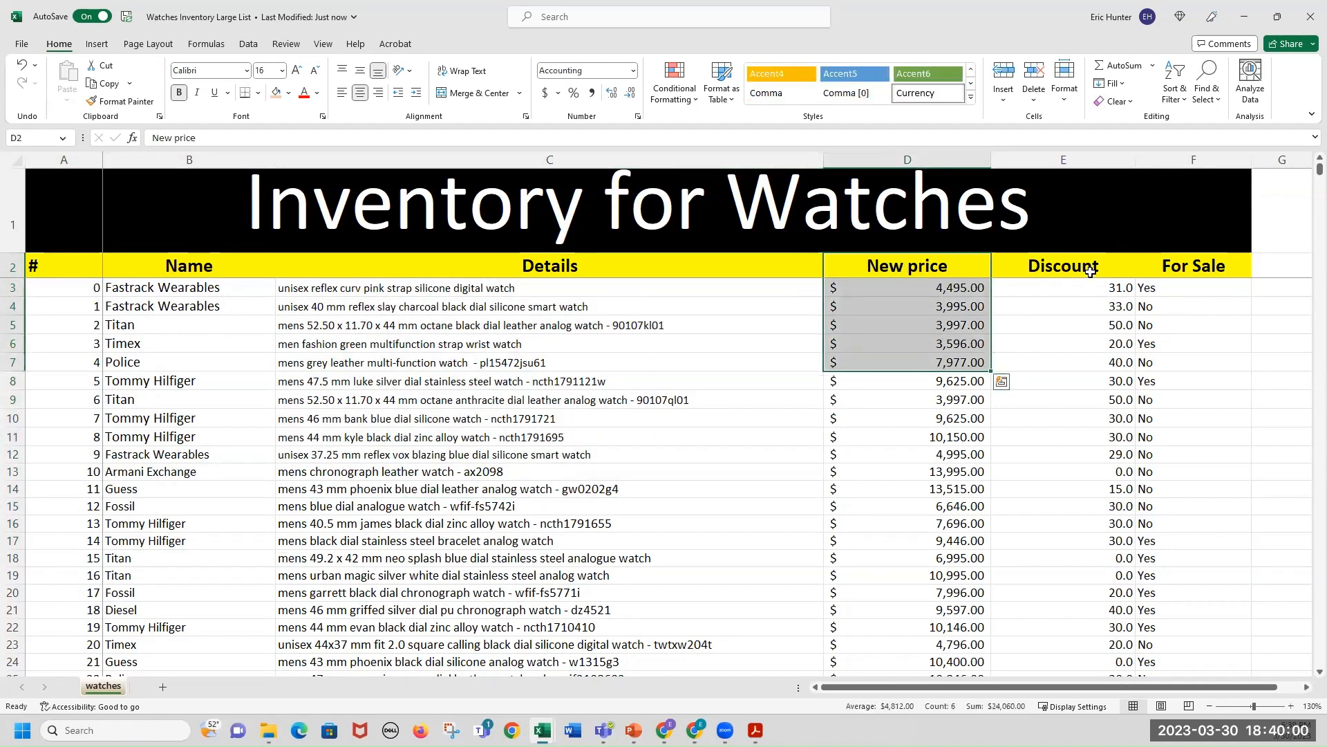
pyautogui.moveTo(1091, 269); pyautogui.dragTo(1101, 389)
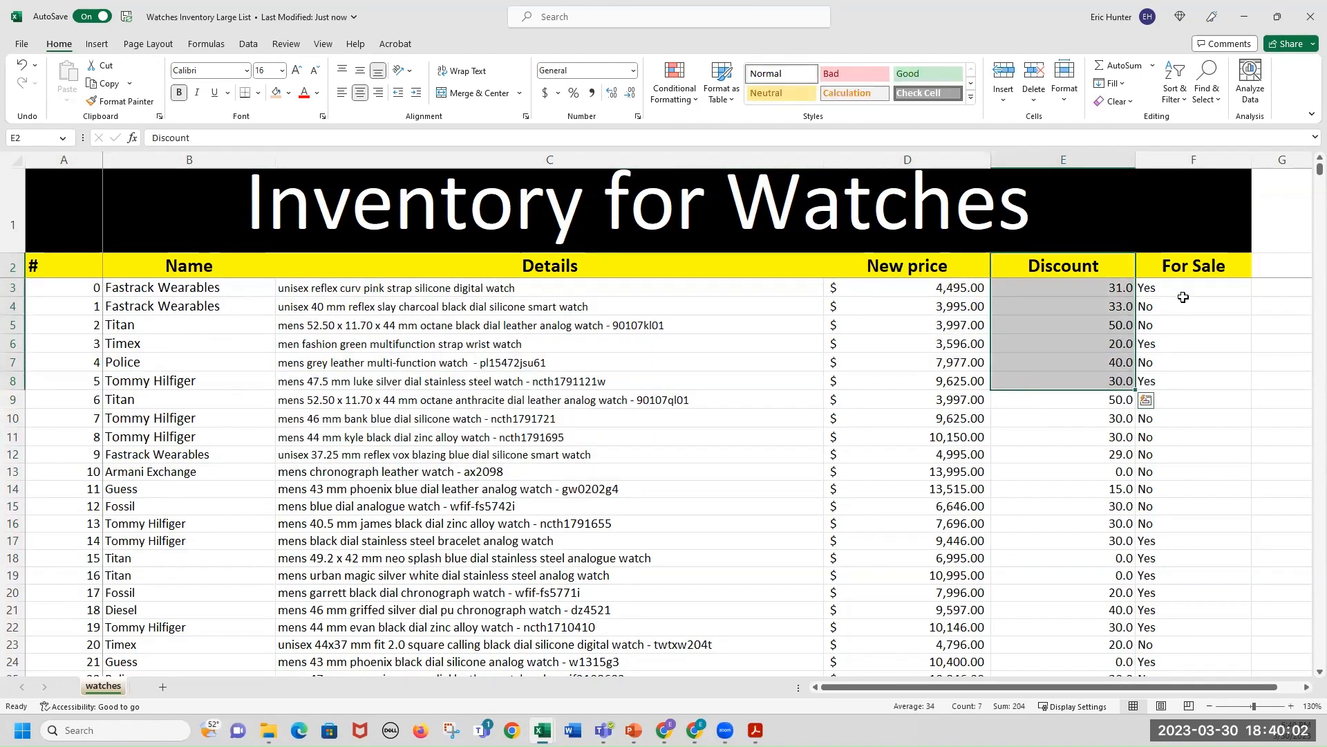
pyautogui.click(1192, 271)
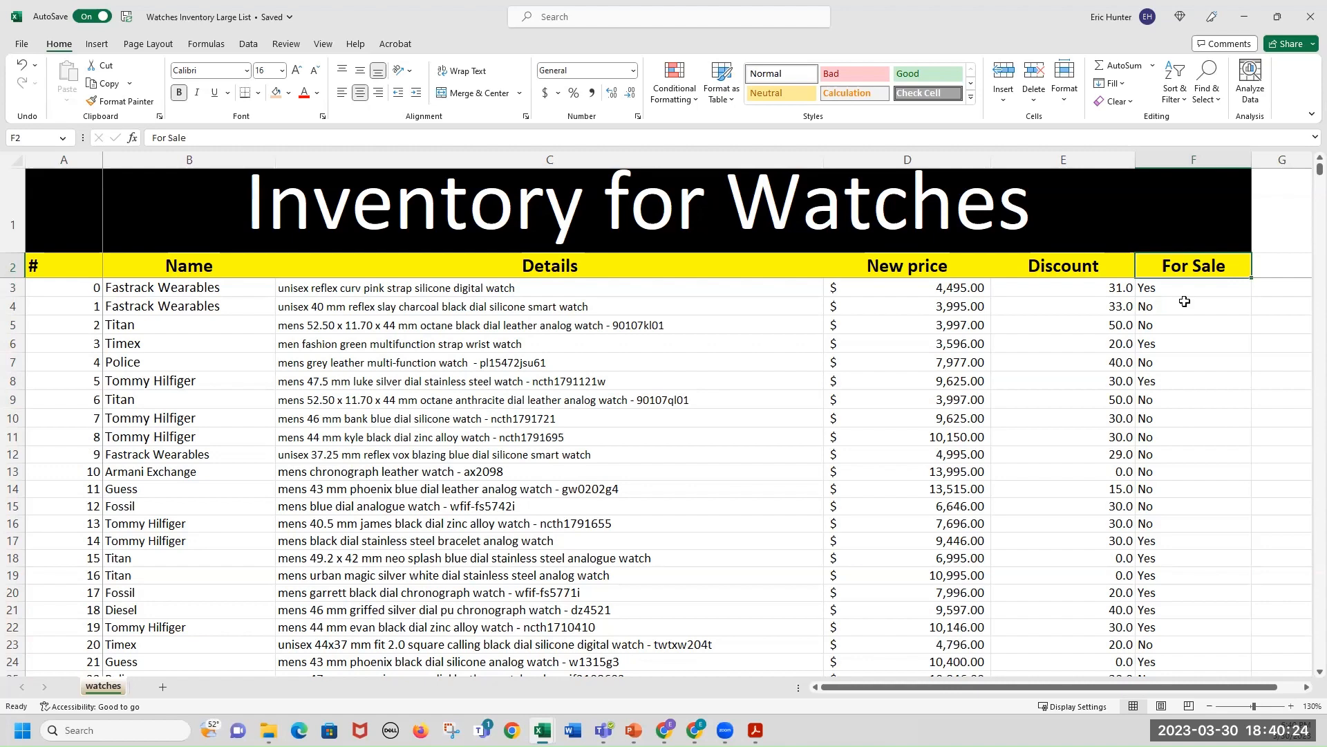
pyautogui.moveTo(1185, 301); pyautogui.dragTo(386, 338)
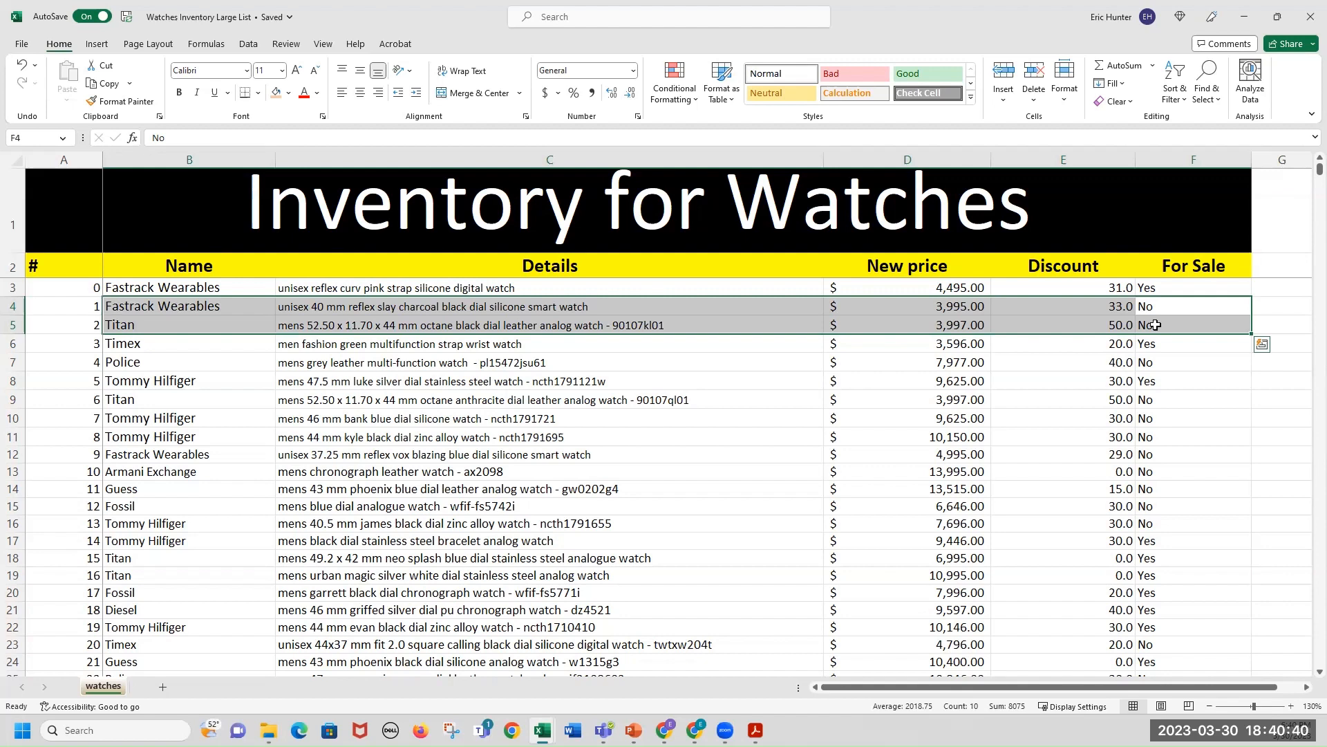
pyautogui.click(1166, 382)
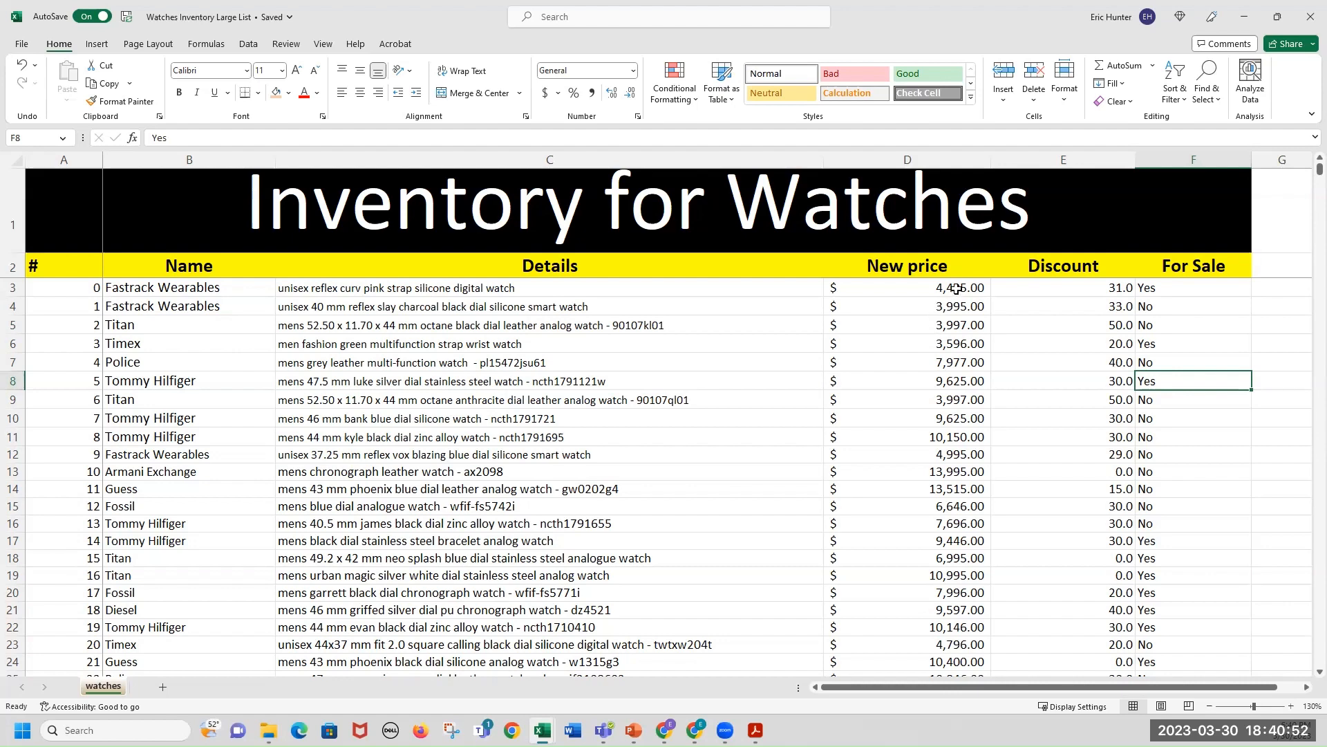
pyautogui.moveTo(962, 312); pyautogui.dragTo(962, 324)
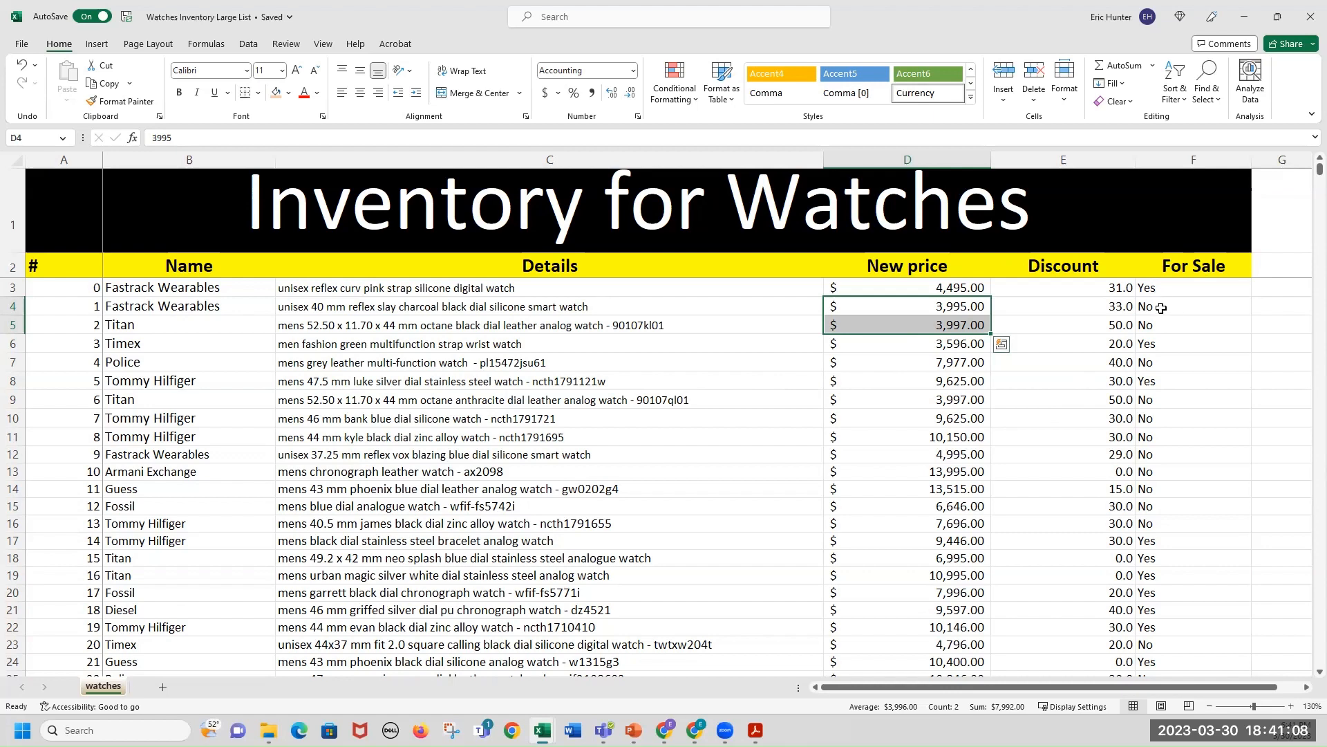
pyautogui.moveTo(1160, 306); pyautogui.dragTo(59, 309)
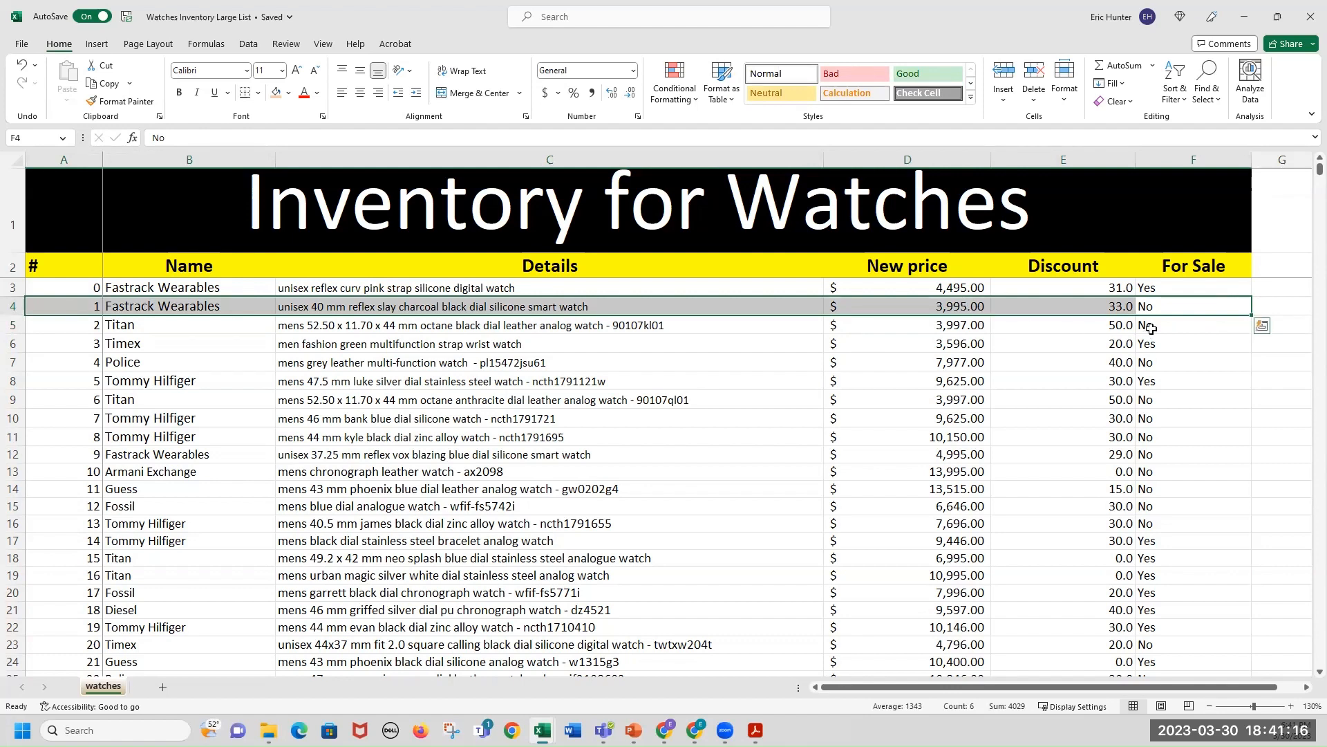
pyautogui.moveTo(1148, 331); pyautogui.dragTo(965, 323)
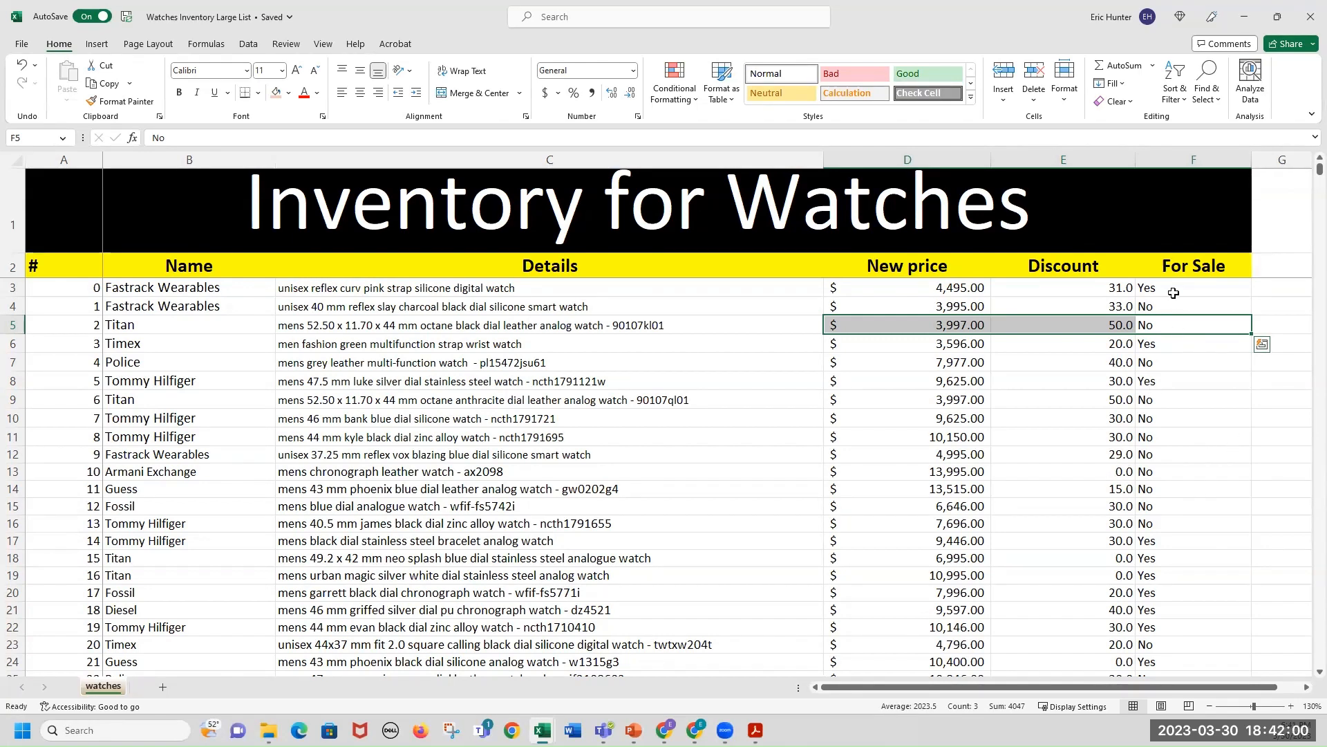
pyautogui.moveTo(1173, 293); pyautogui.dragTo(1161, 481)
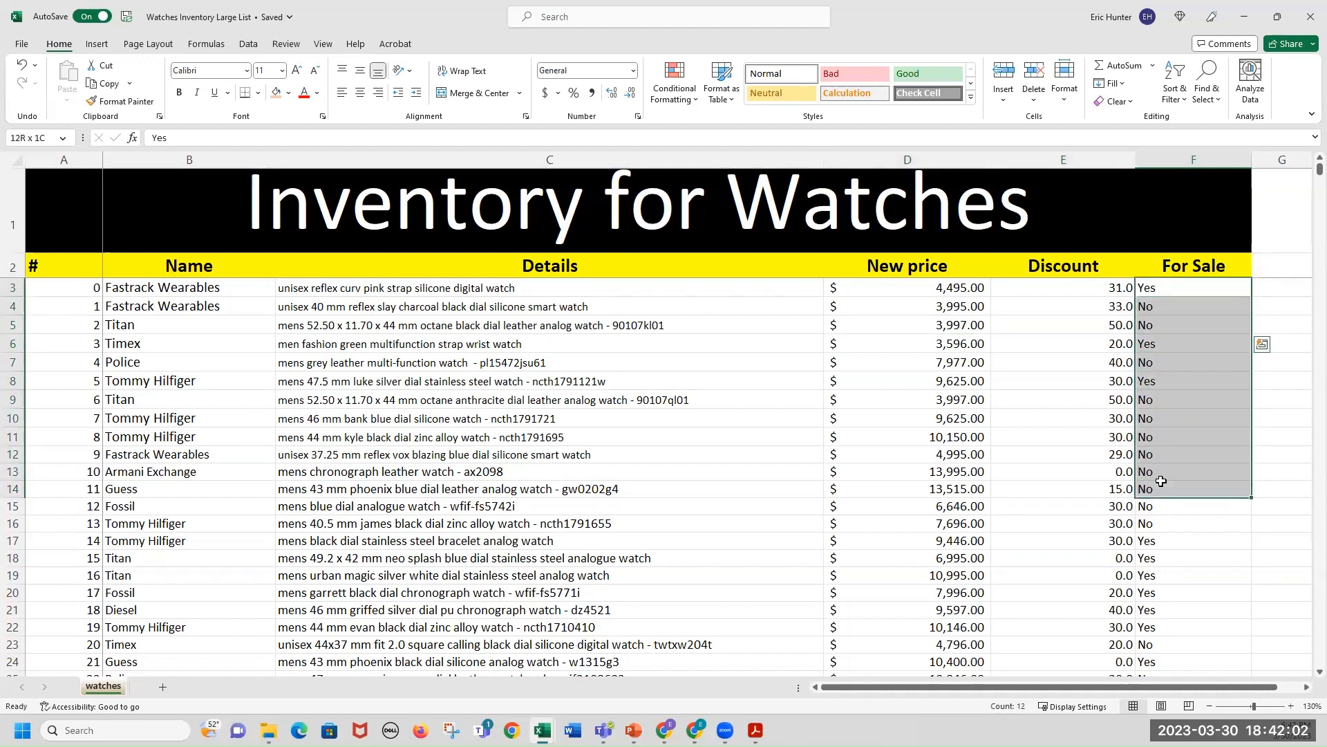
pyautogui.moveTo(956, 299); pyautogui.dragTo(992, 429)
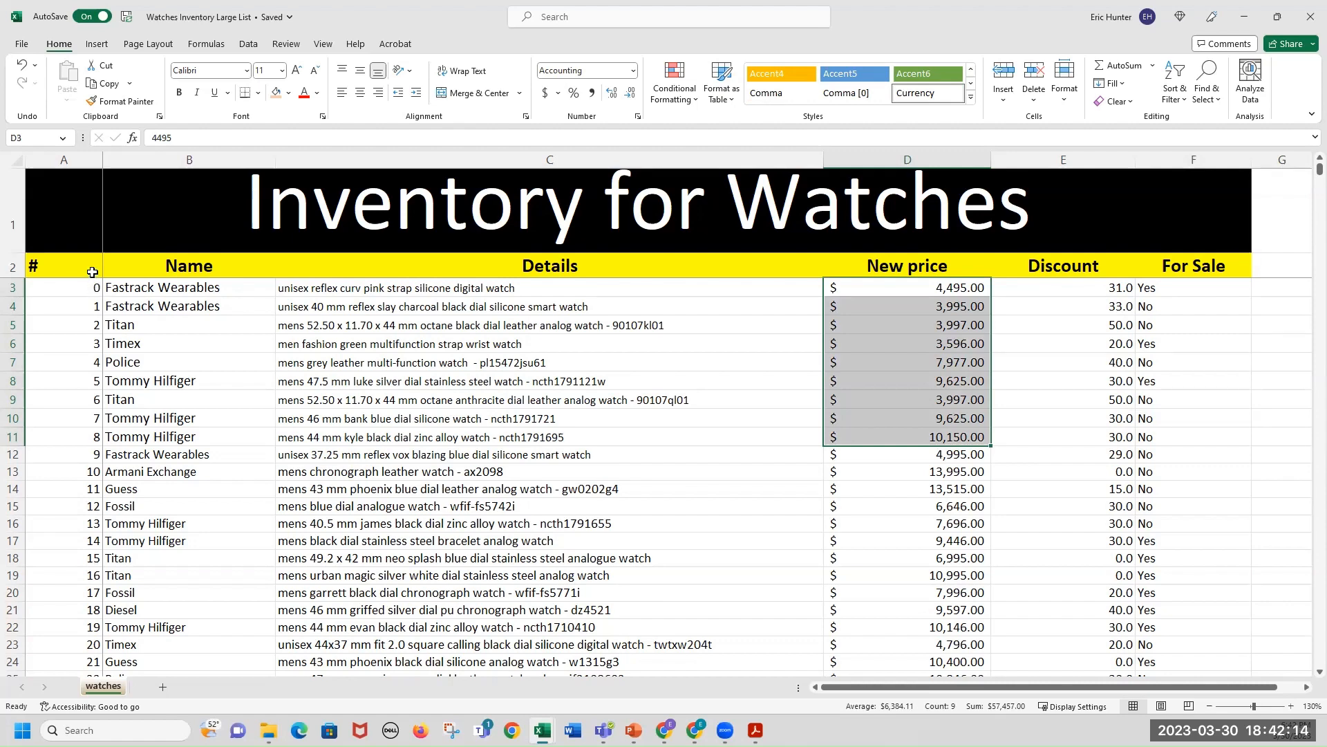
# Create a PivotTable on a new worksheet from the inventory table range including its header row.
pyautogui.moveTo(92, 272); pyautogui.dragTo(1149, 374)
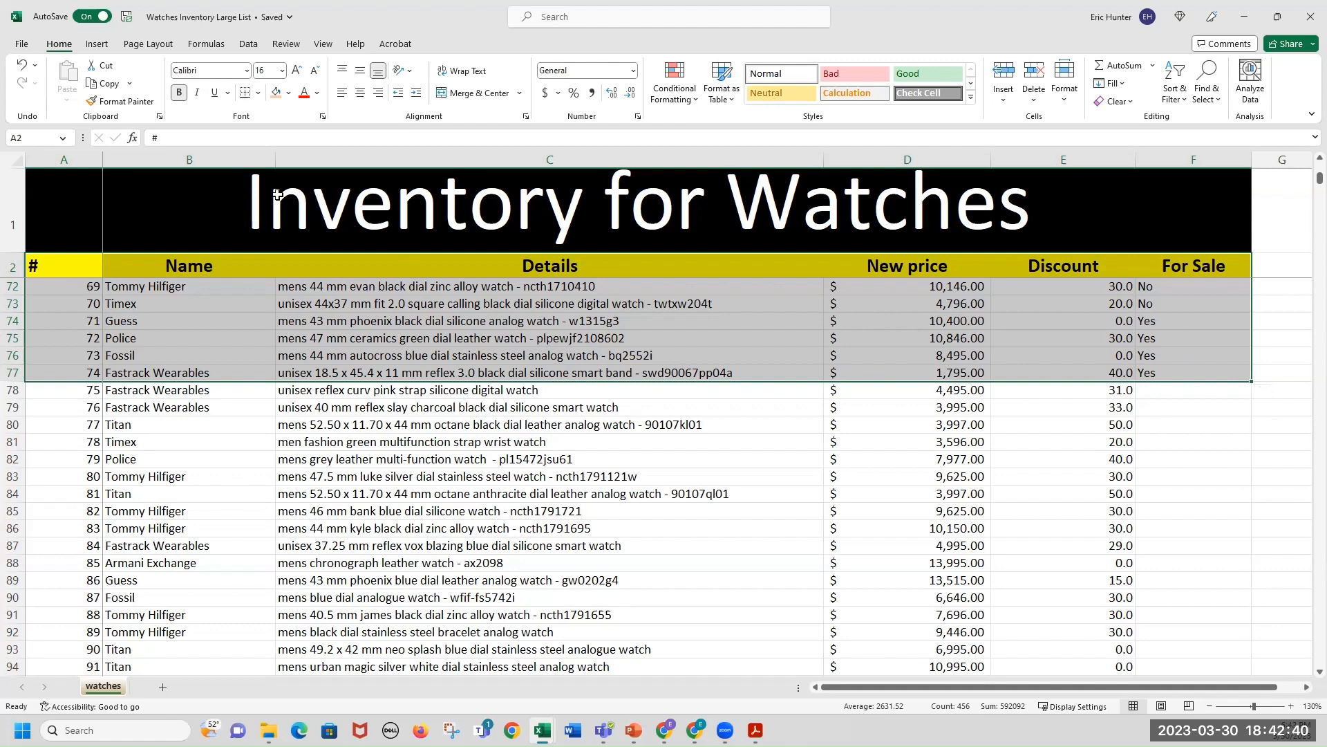
pyautogui.click(97, 46)
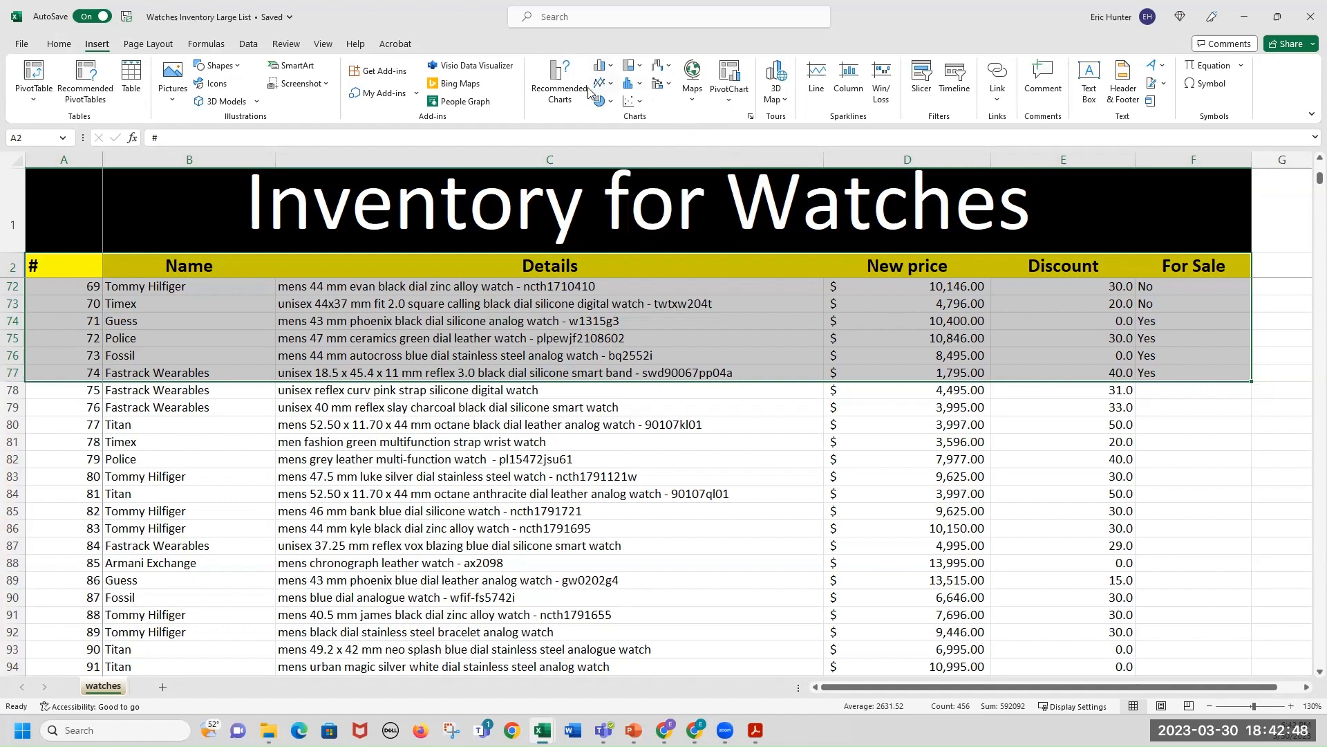
pyautogui.click(38, 72)
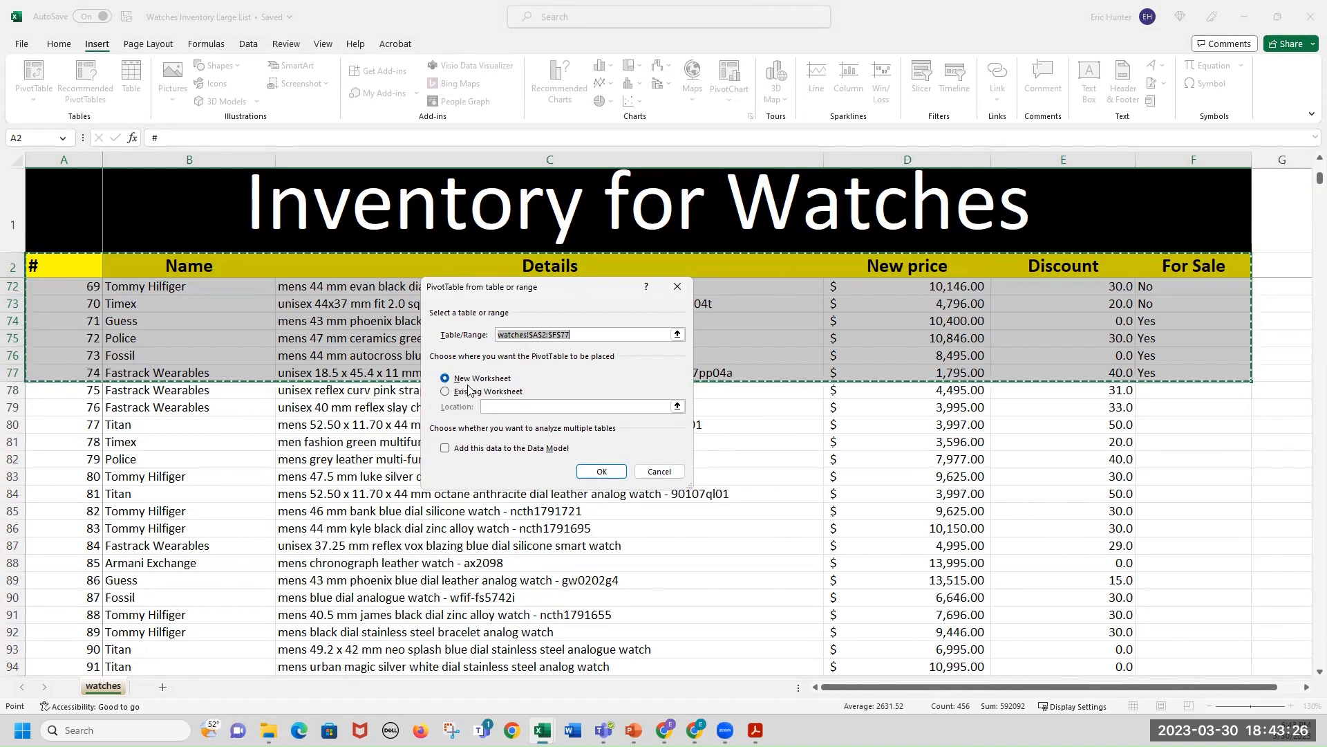
pyautogui.click(596, 472)
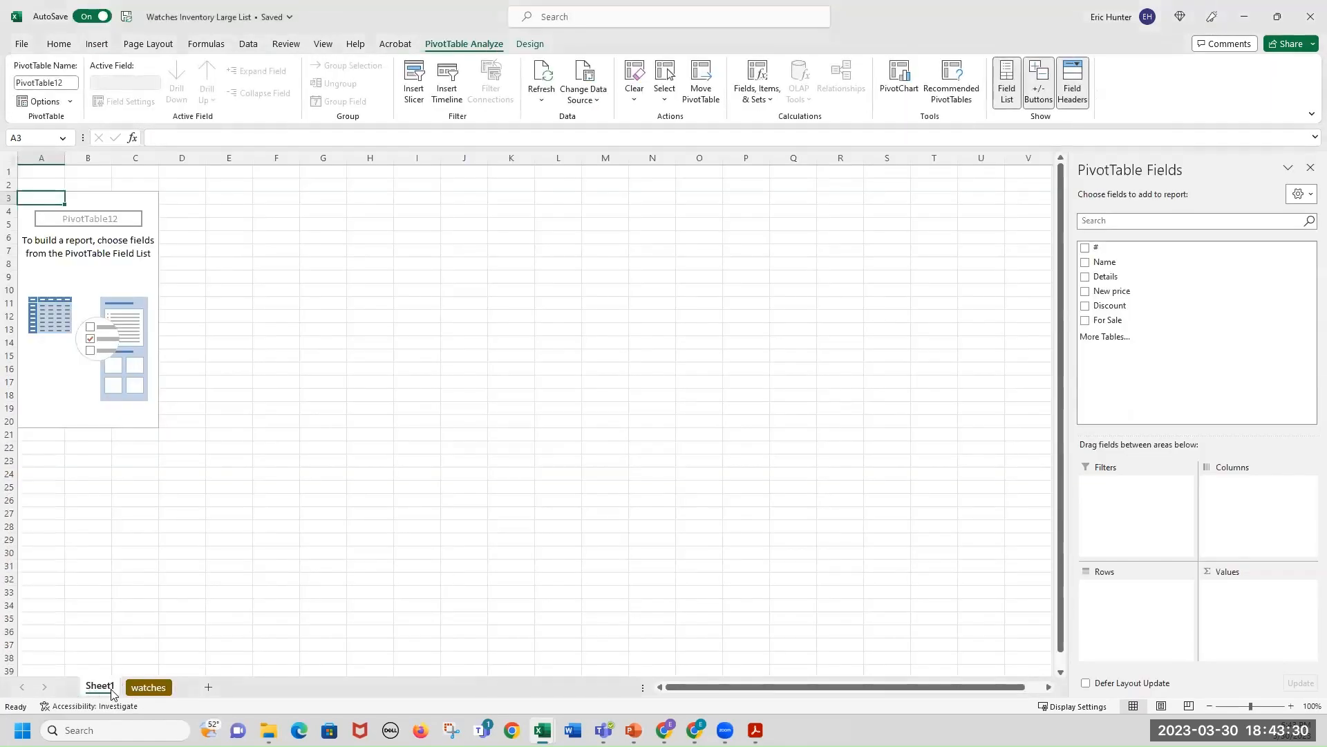
# Rename the new PivotTable sheet to Watches Pivot.
pyautogui.click(148, 688)
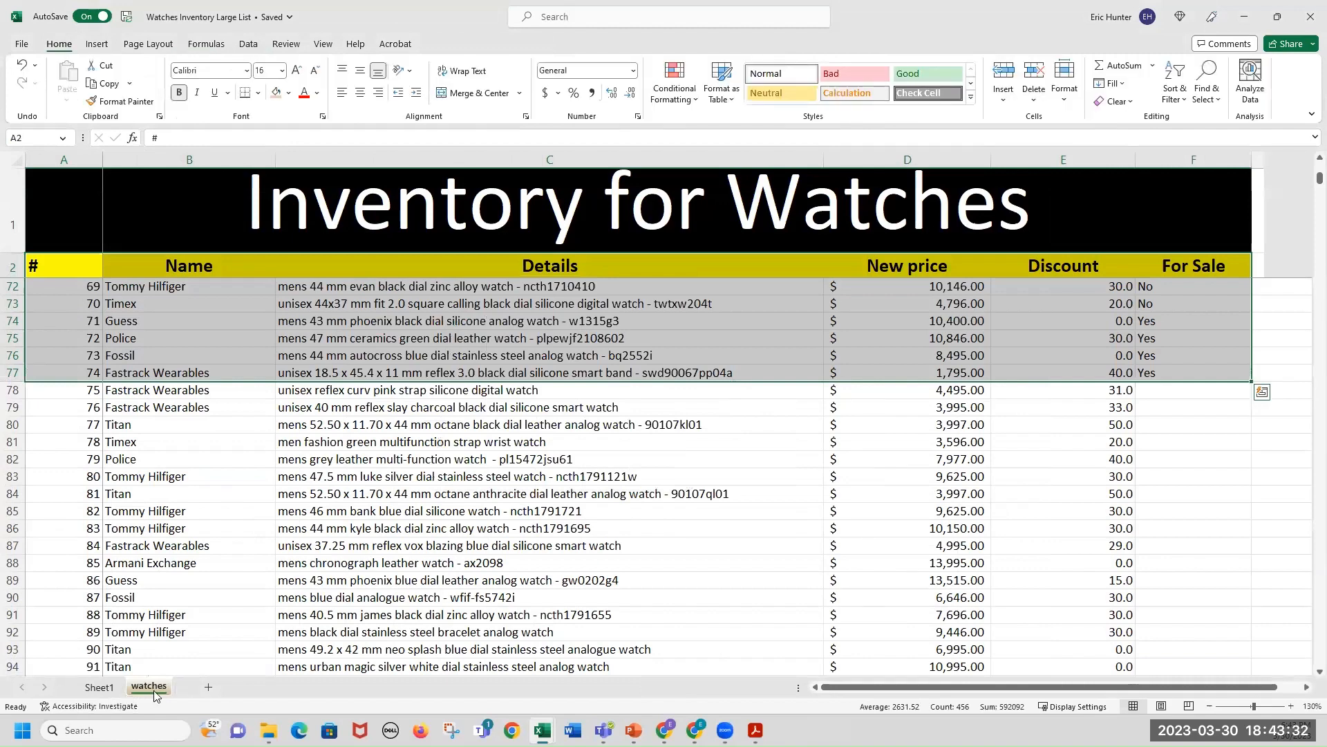
pyautogui.click(100, 688)
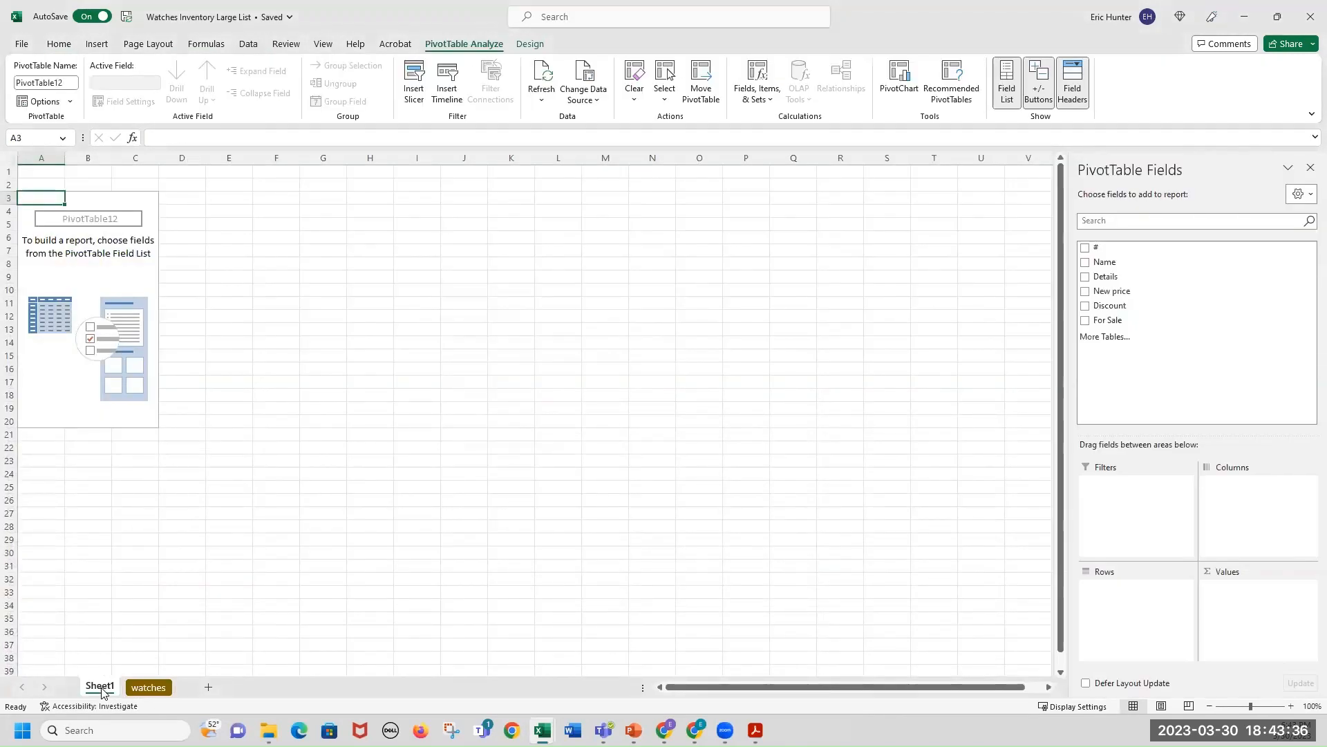
pyautogui.rightClick(101, 692)
pyautogui.click(150, 519)
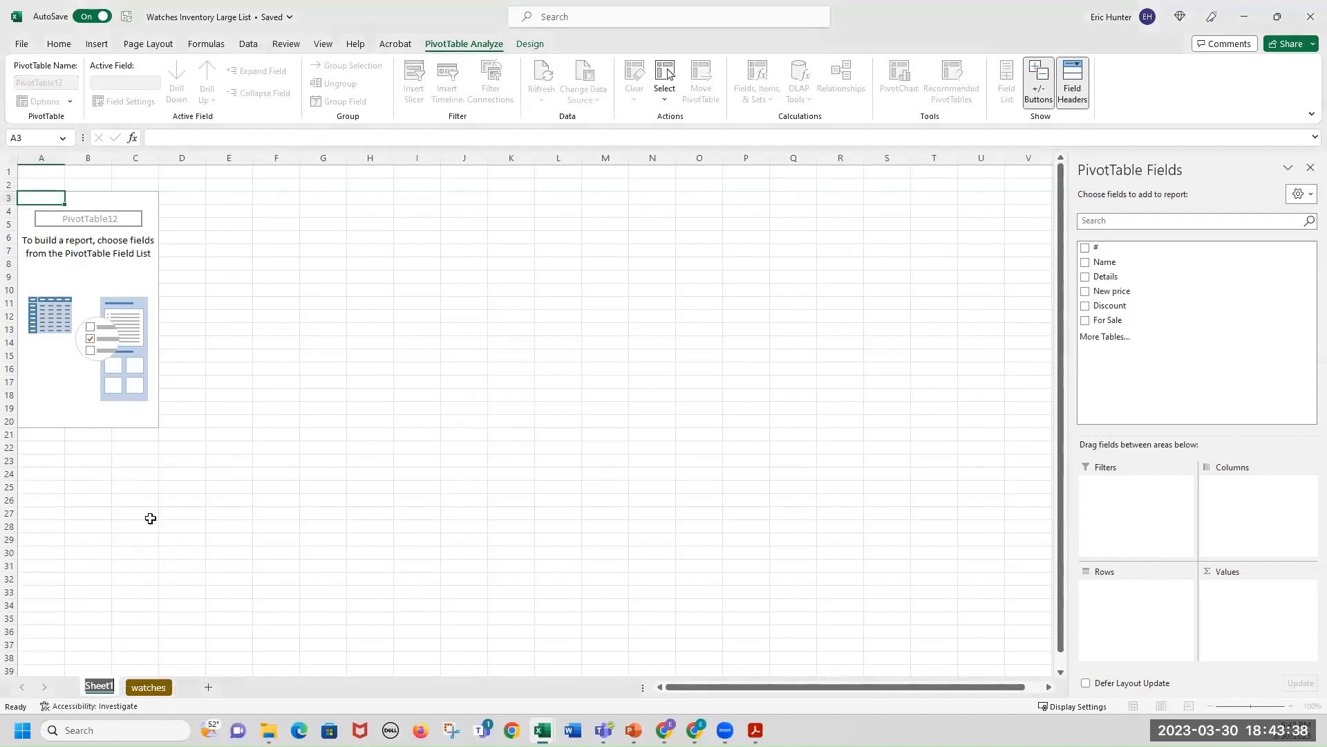
pyautogui.write('Pivot Table')
pyautogui.press('Return')
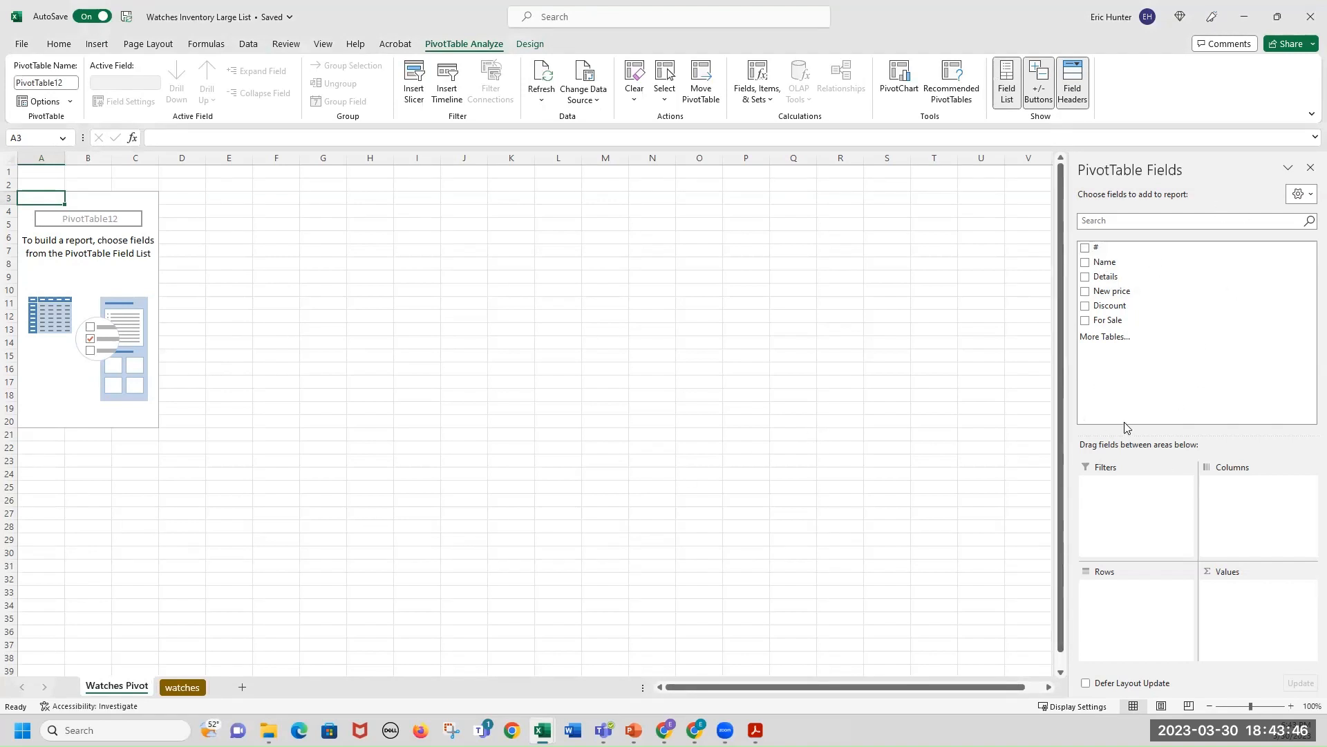
# Put the For Sale field in the PivotTable's Filters and New price in its Values.
pyautogui.click(1292, 707)
pyautogui.click(1291, 707)
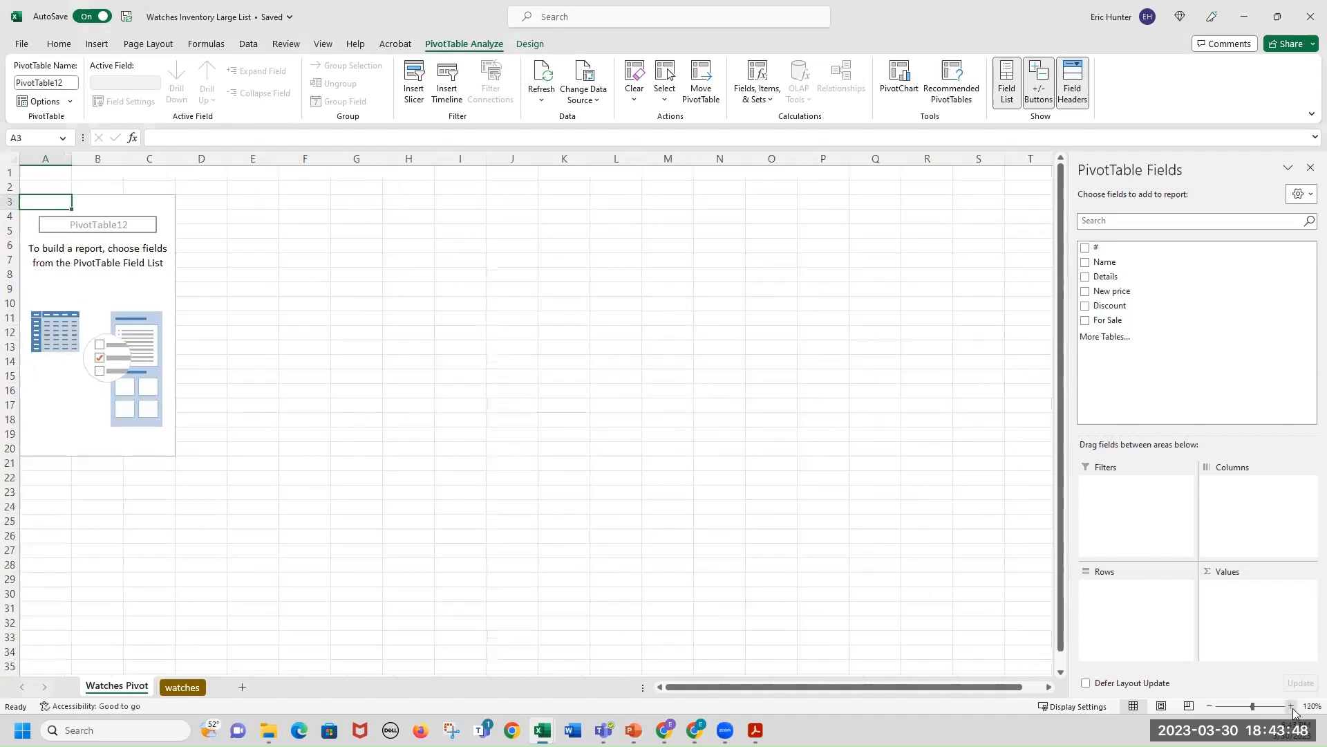
pyautogui.click(1292, 707)
pyautogui.click(1292, 706)
pyautogui.click(1292, 707)
pyautogui.click(1291, 707)
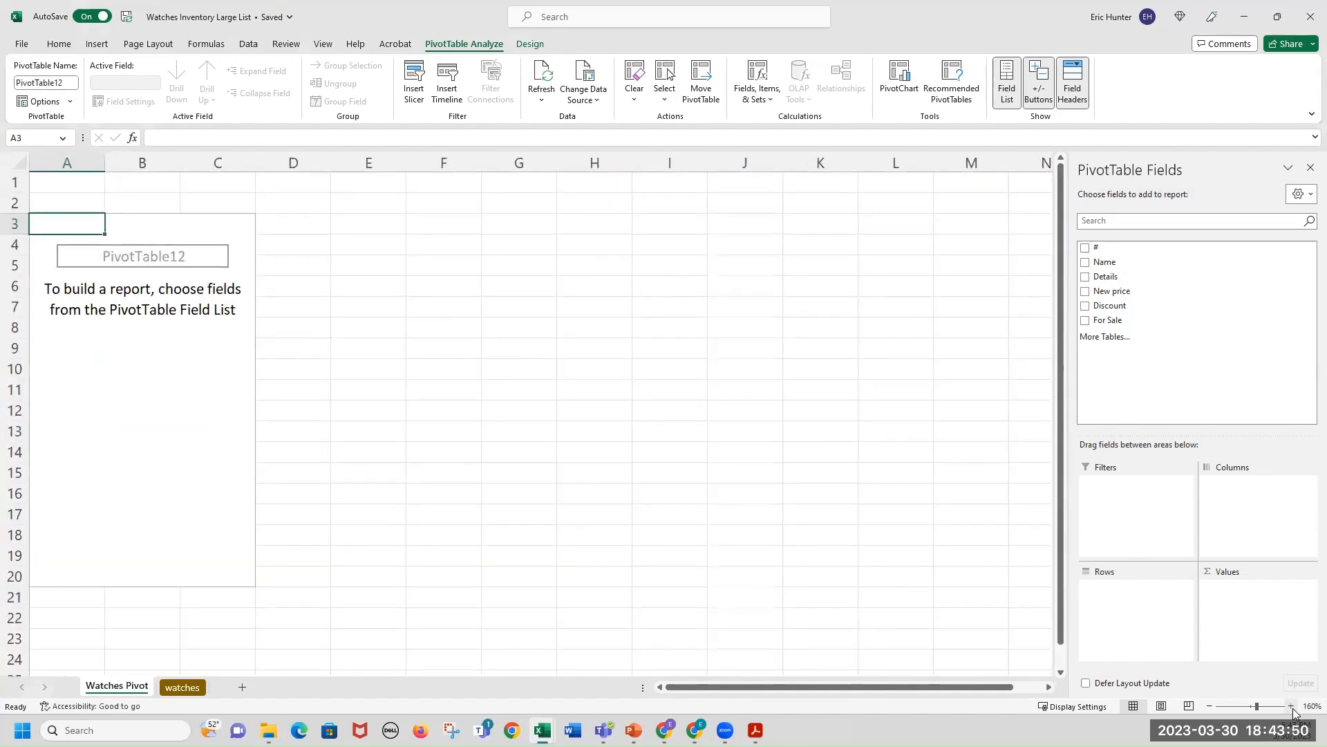
pyautogui.click(1292, 706)
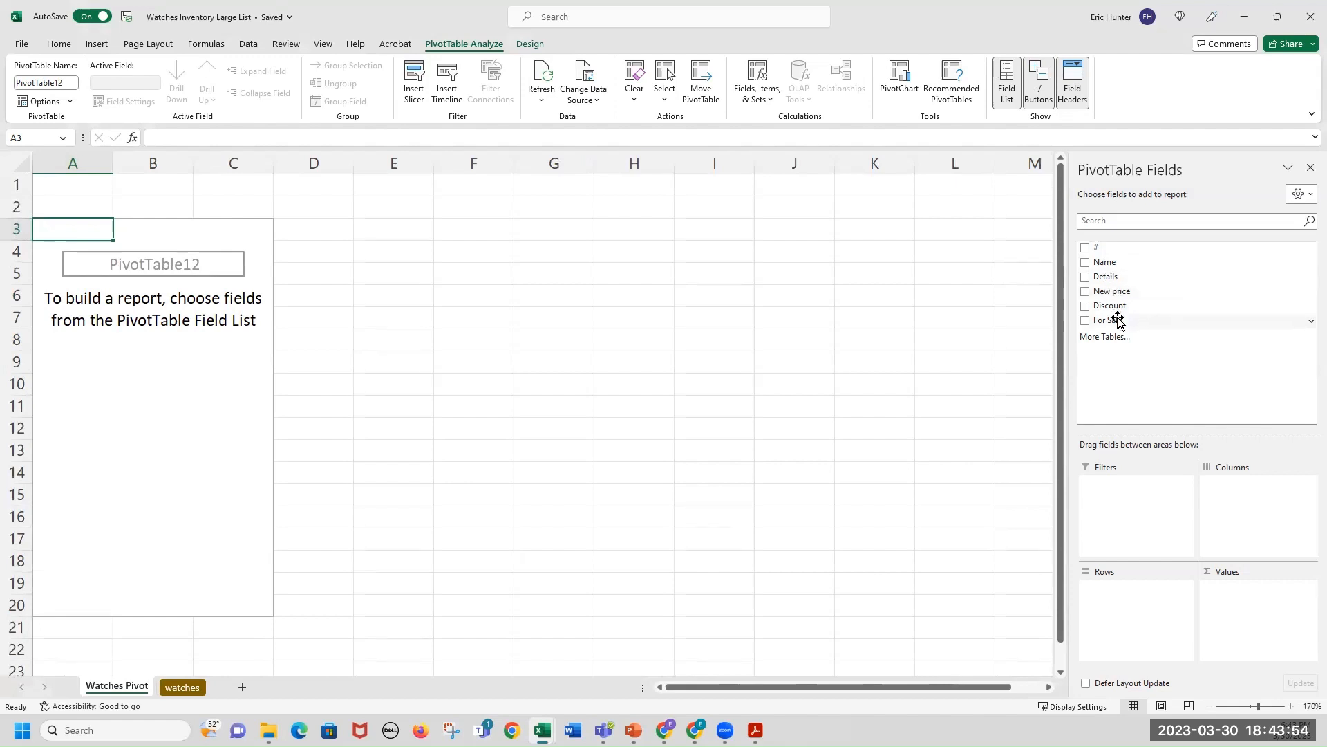
pyautogui.click(183, 688)
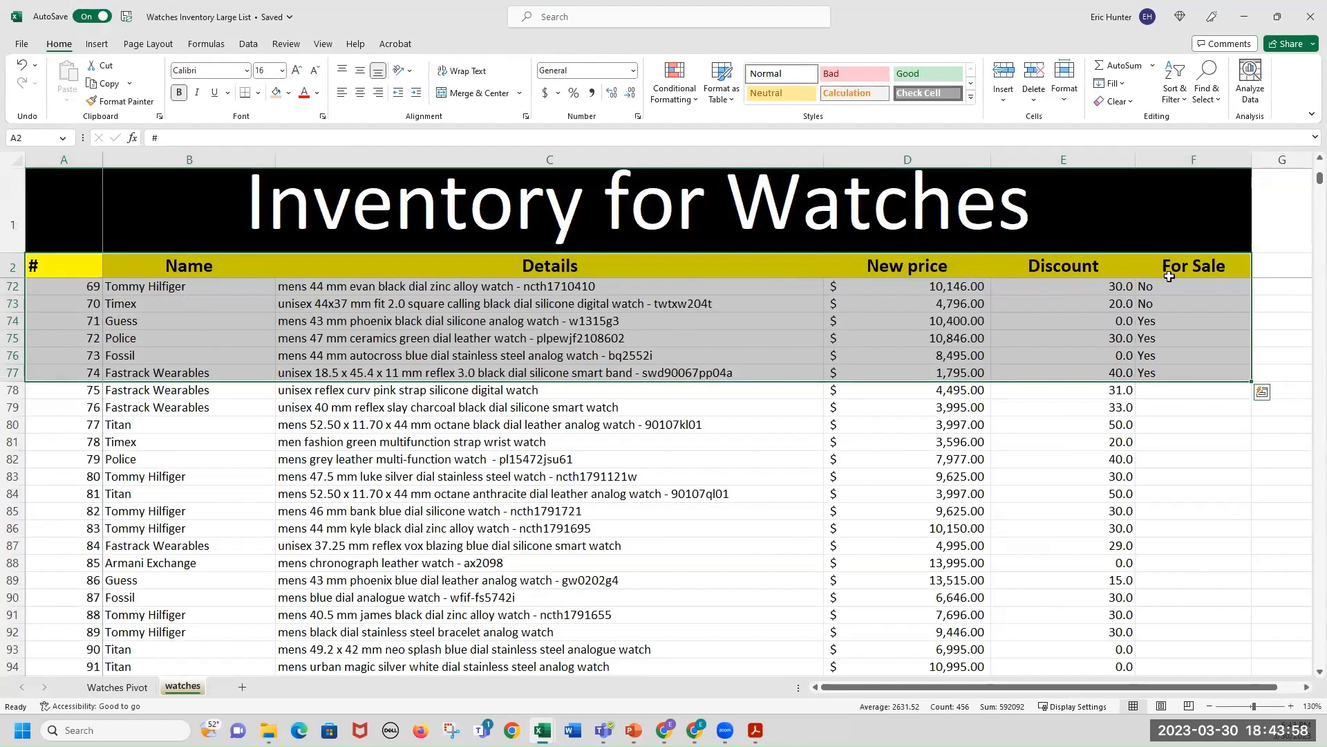
pyautogui.click(116, 687)
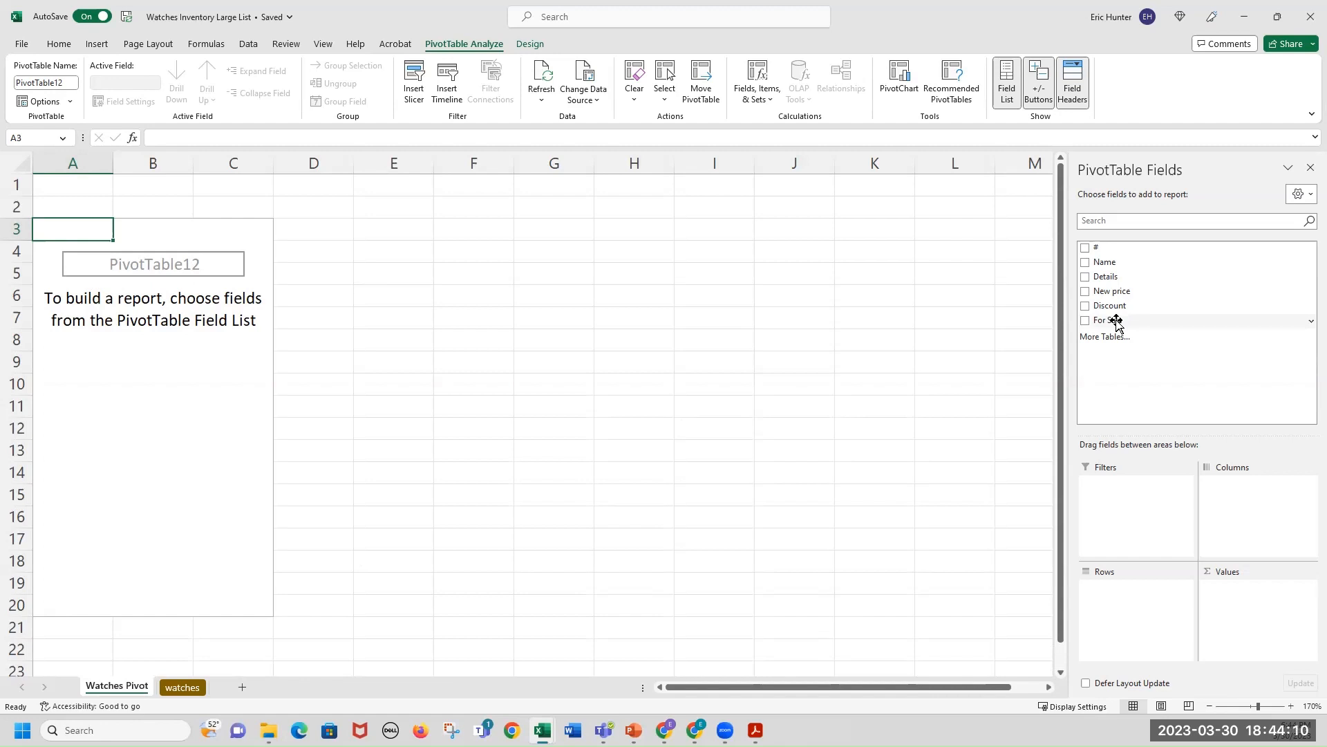
pyautogui.moveTo(1117, 322); pyautogui.dragTo(1127, 503)
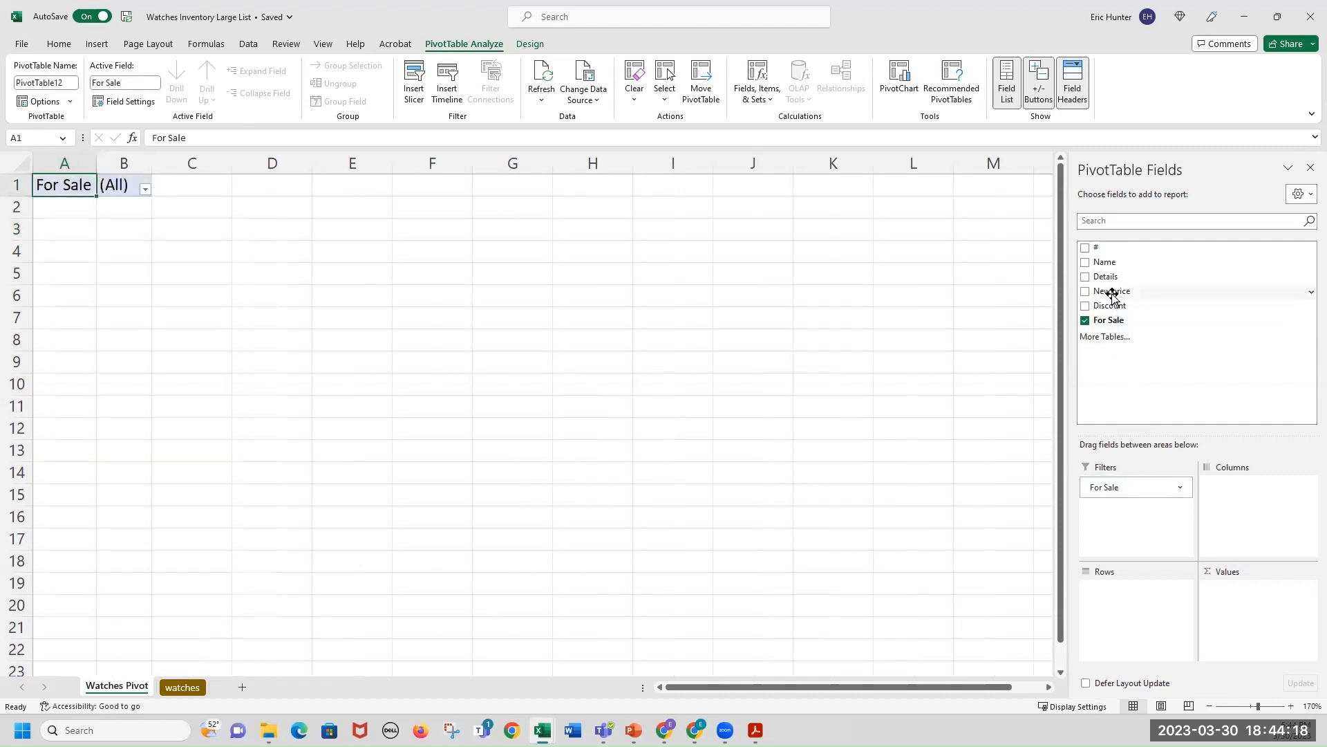
pyautogui.moveTo(1106, 291); pyautogui.dragTo(1286, 619)
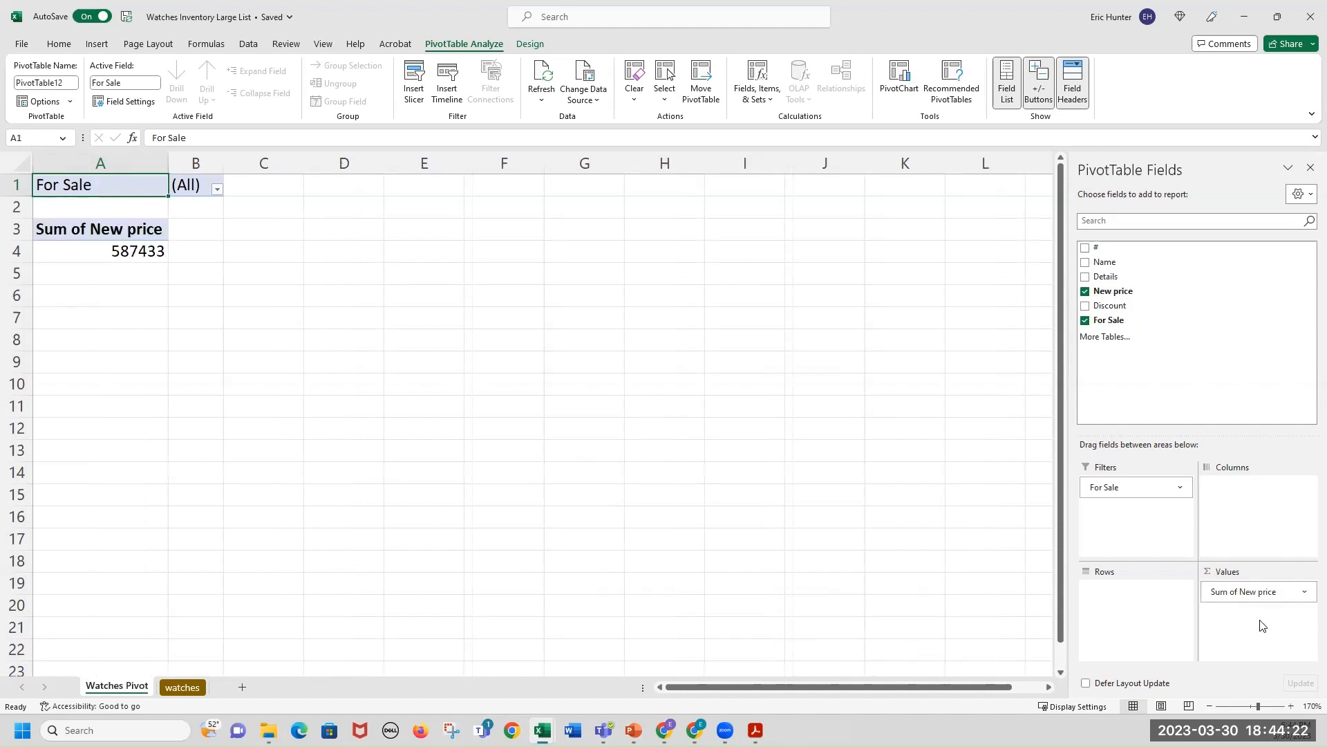
pyautogui.click(1304, 593)
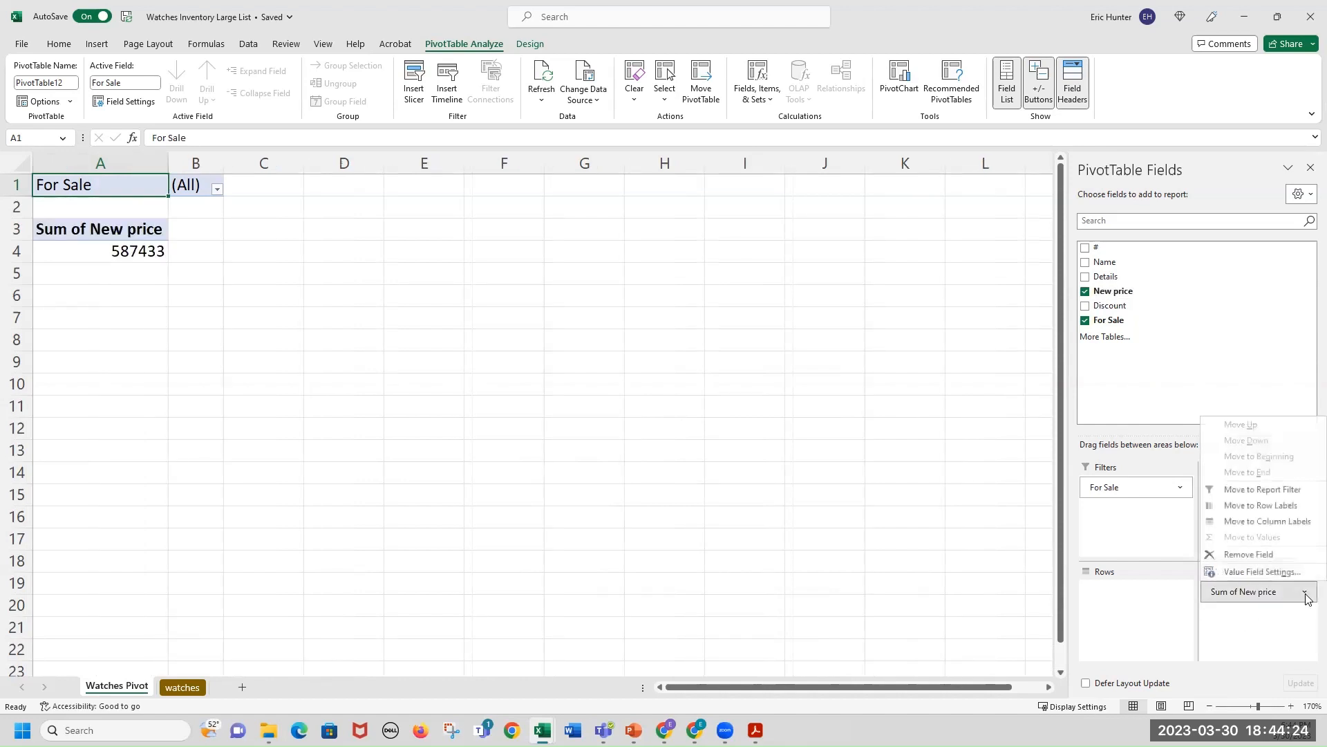
pyautogui.click(1271, 575)
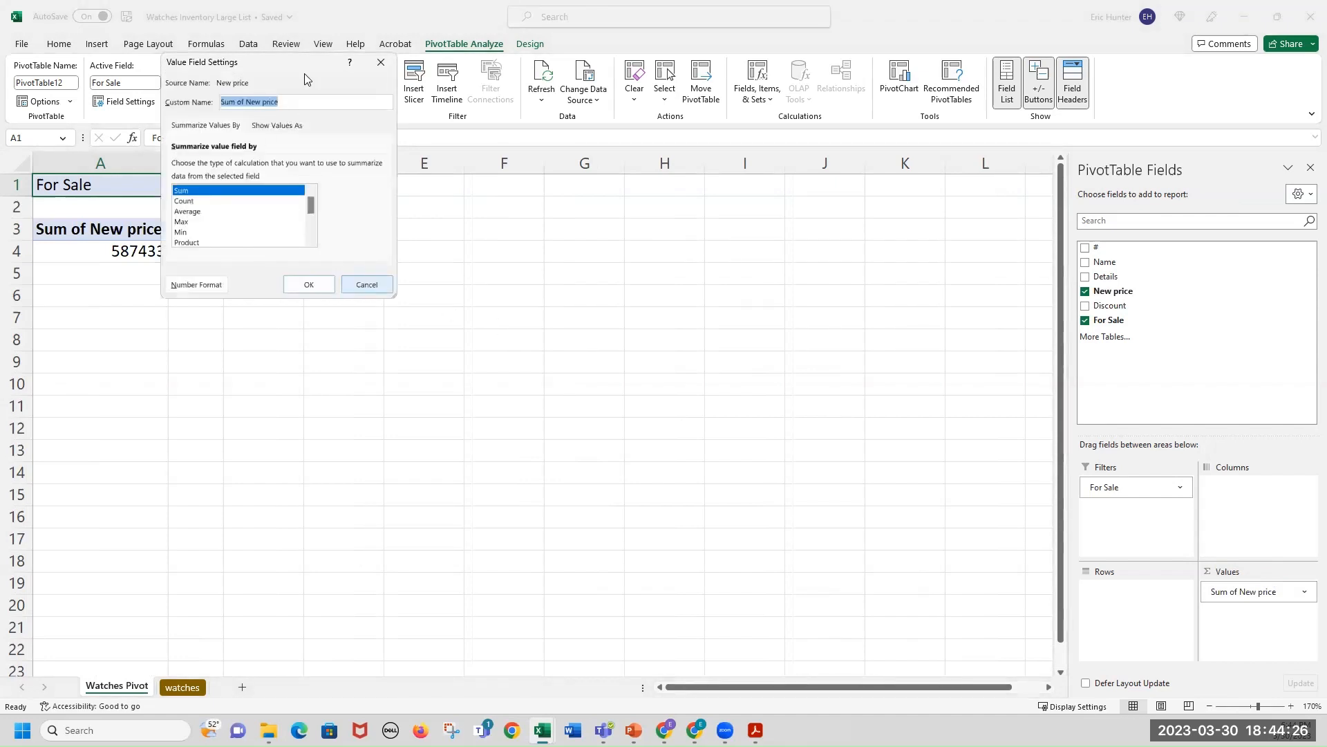
pyautogui.click(366, 285)
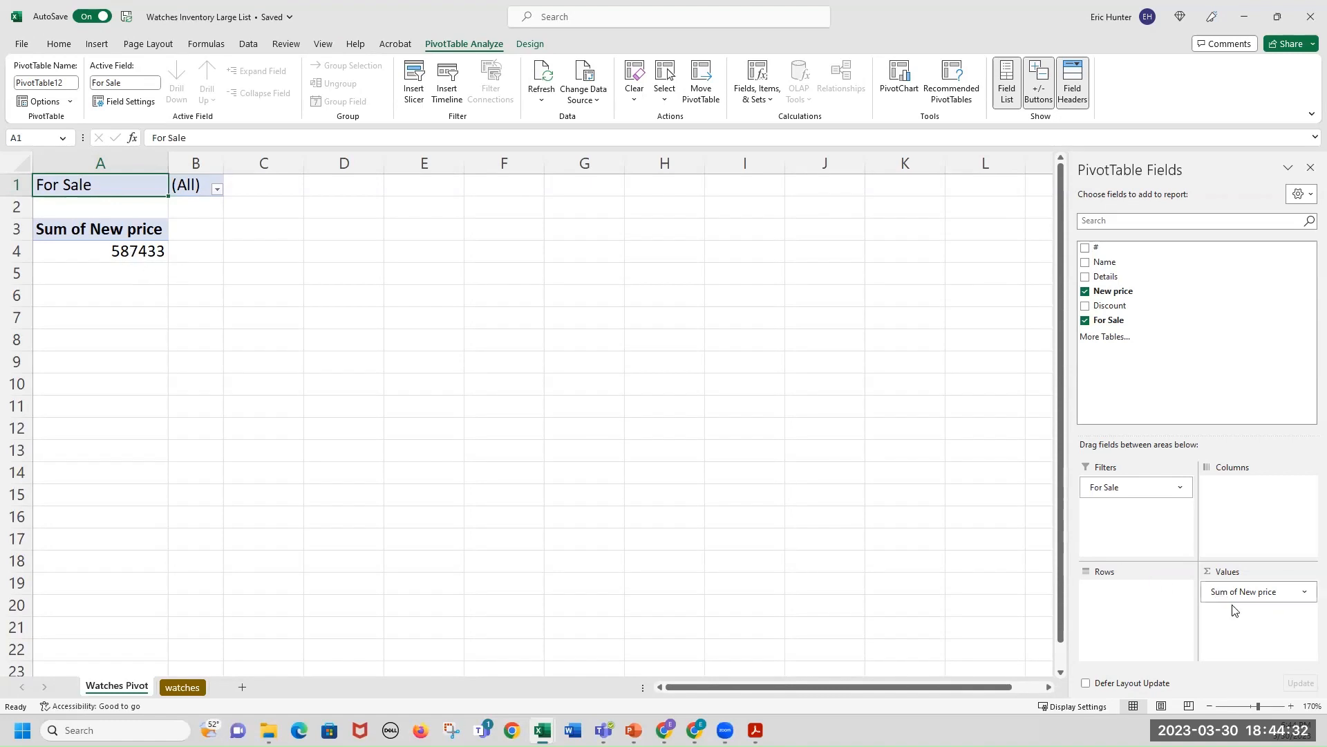
# Format the Sum of New price value field with the Currency number format.
pyautogui.click(1306, 595)
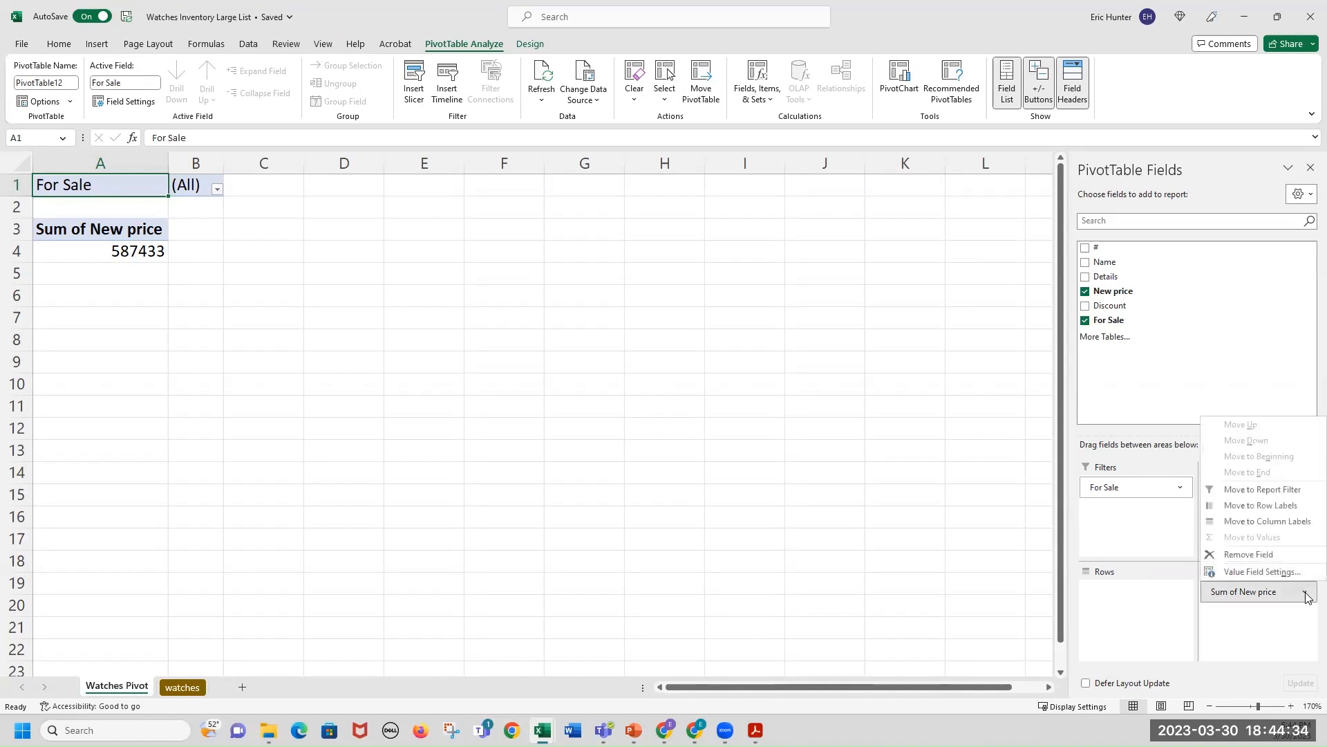
pyautogui.click(1264, 576)
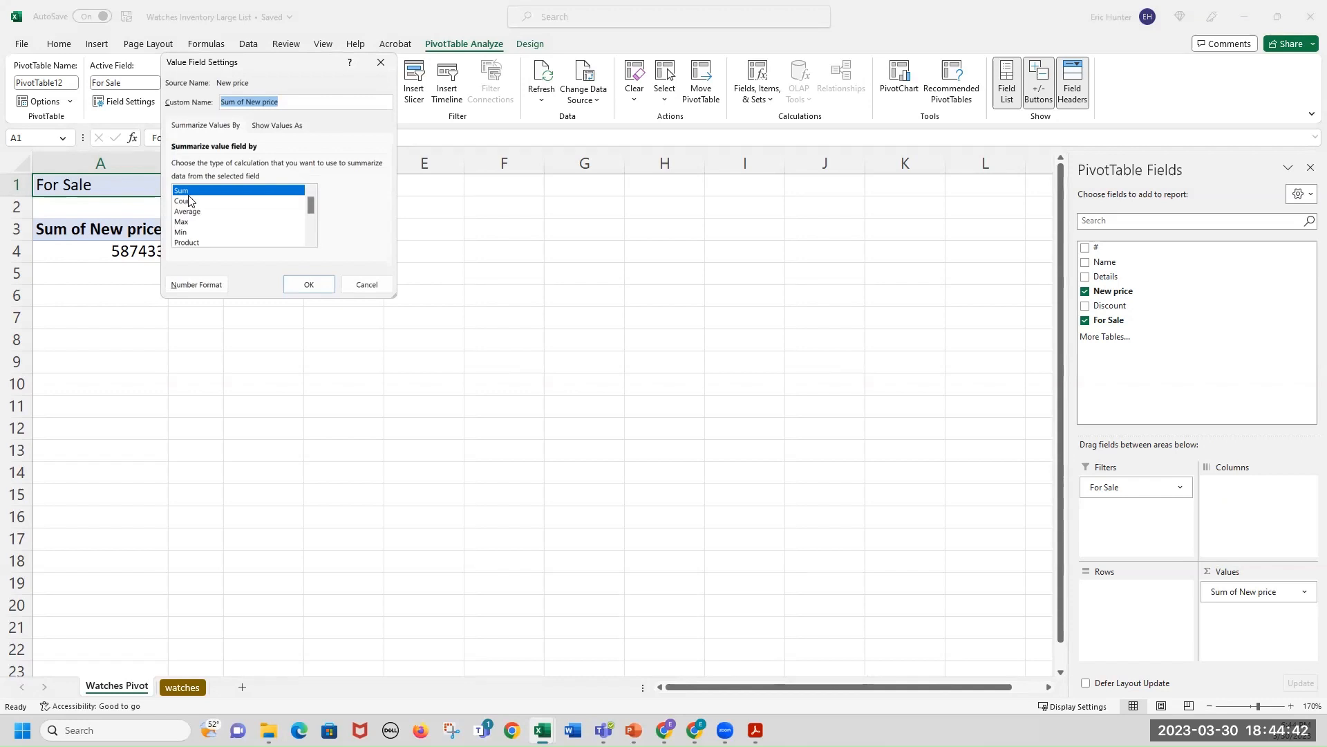
pyautogui.click(196, 285)
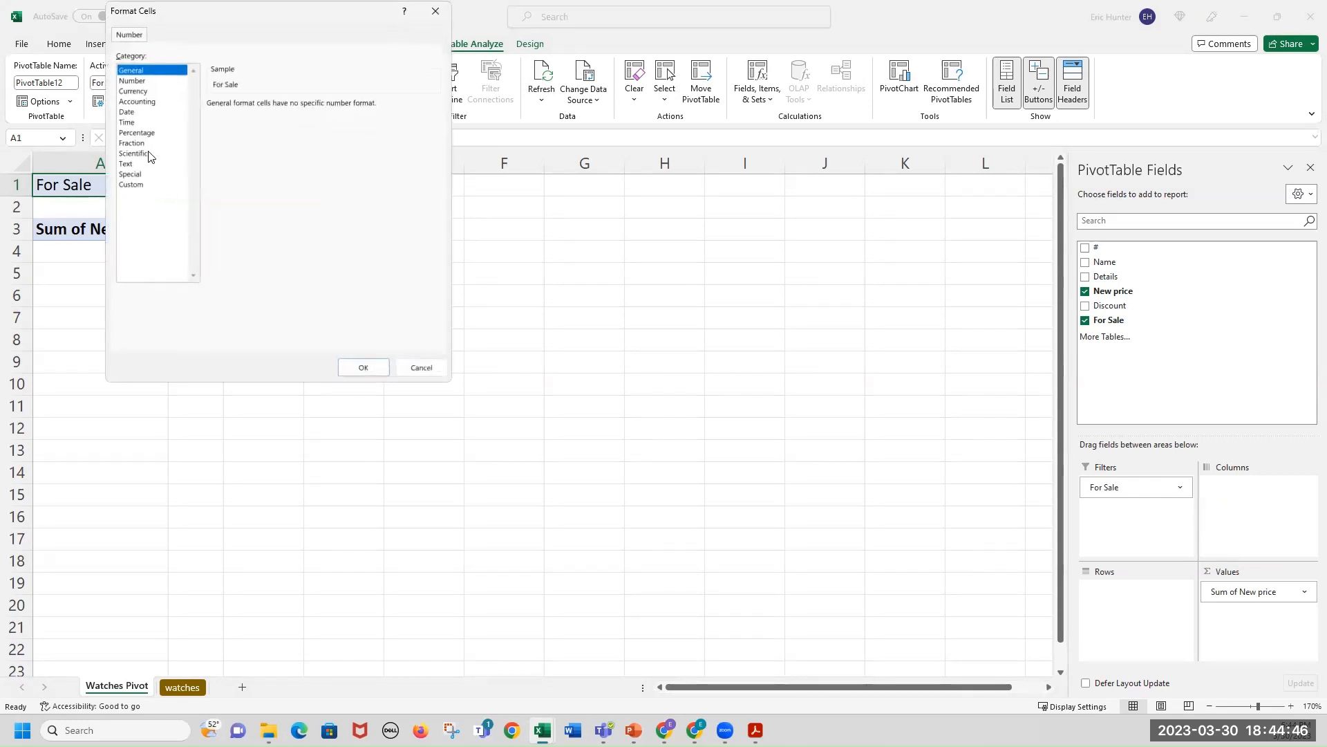
pyautogui.click(132, 91)
pyautogui.click(364, 367)
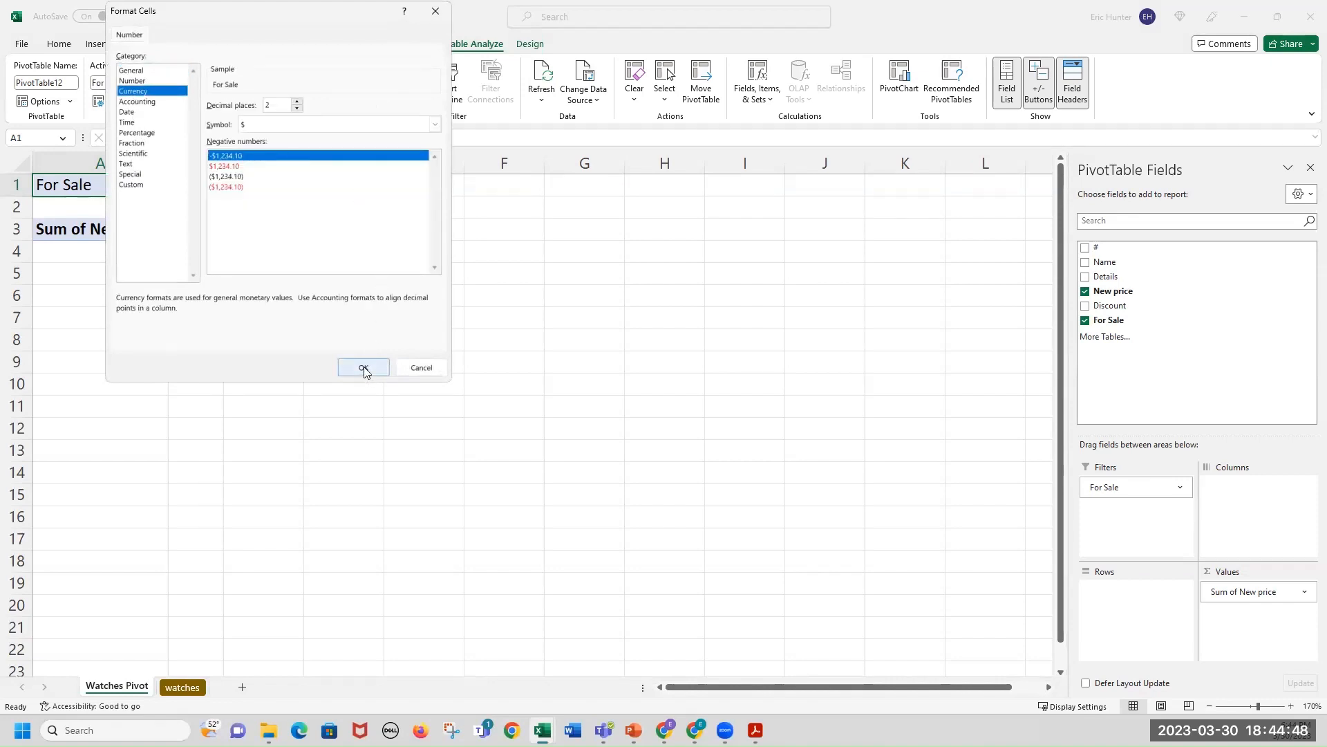
pyautogui.click(315, 284)
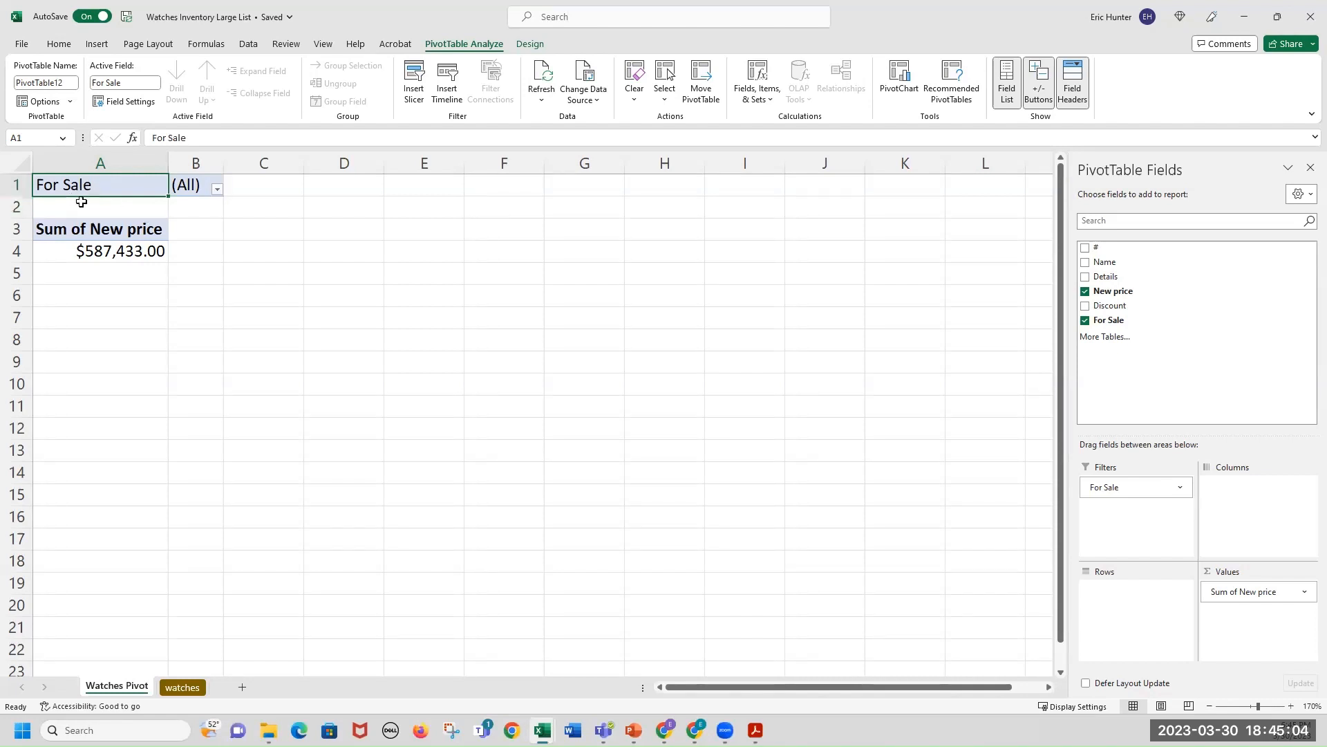
# Filter the PivotTable to show only watches whose For Sale value is No.
pyautogui.click(217, 188)
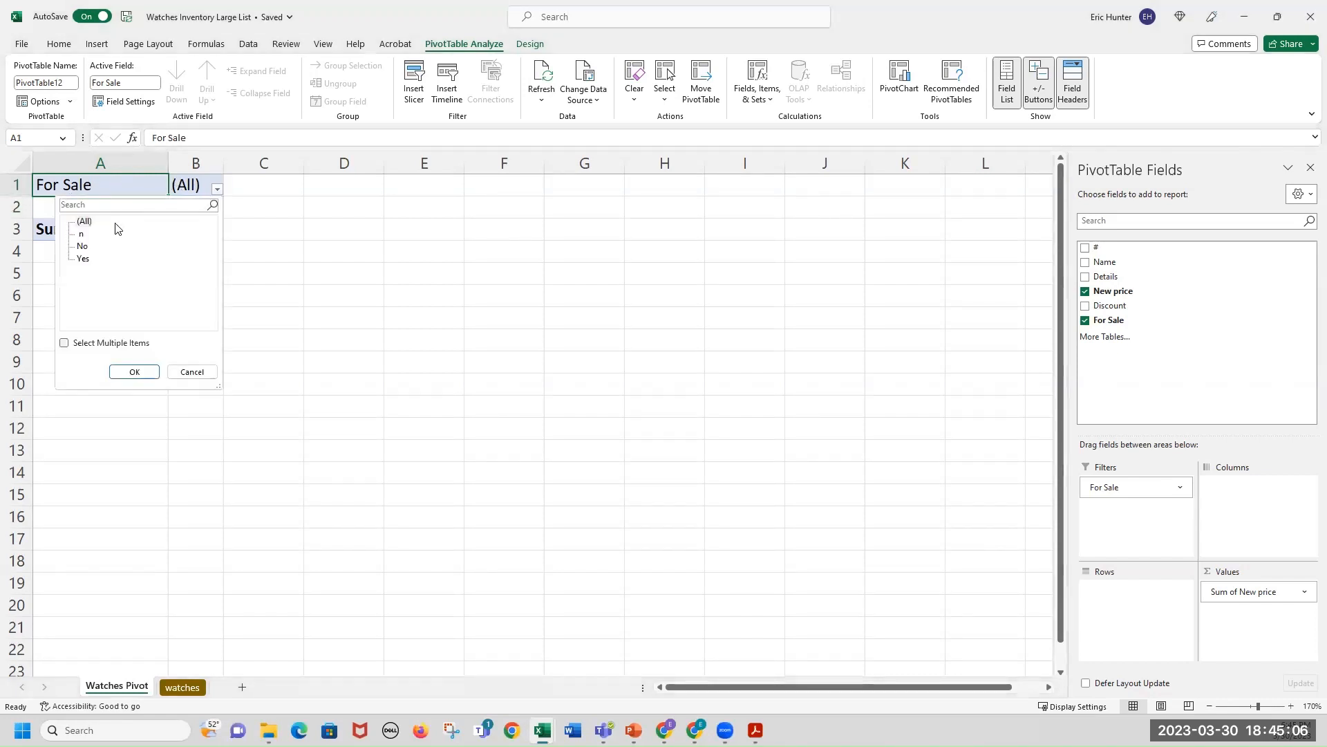
pyautogui.click(80, 235)
pyautogui.press('Down')
pyautogui.click(135, 372)
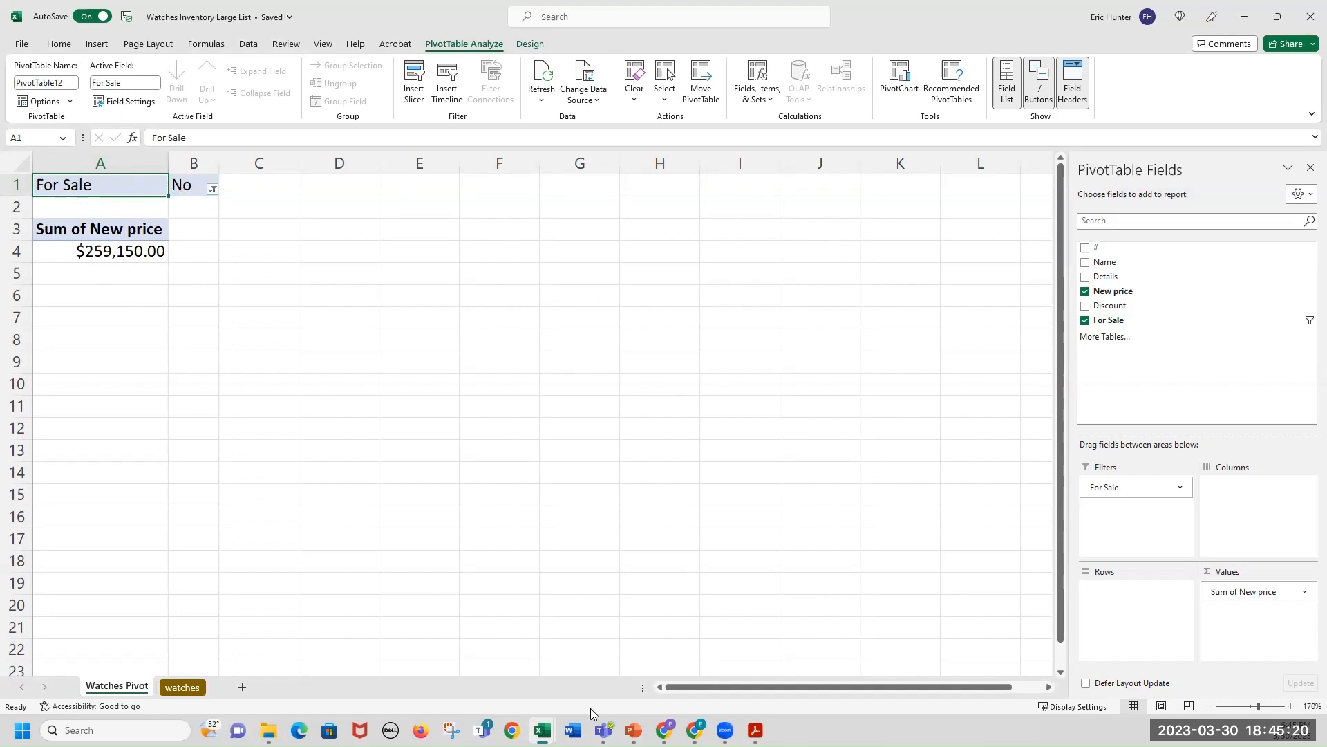
# Add the Details field to the PivotTable's rows to list each watch's summed new price.
pyautogui.click(182, 687)
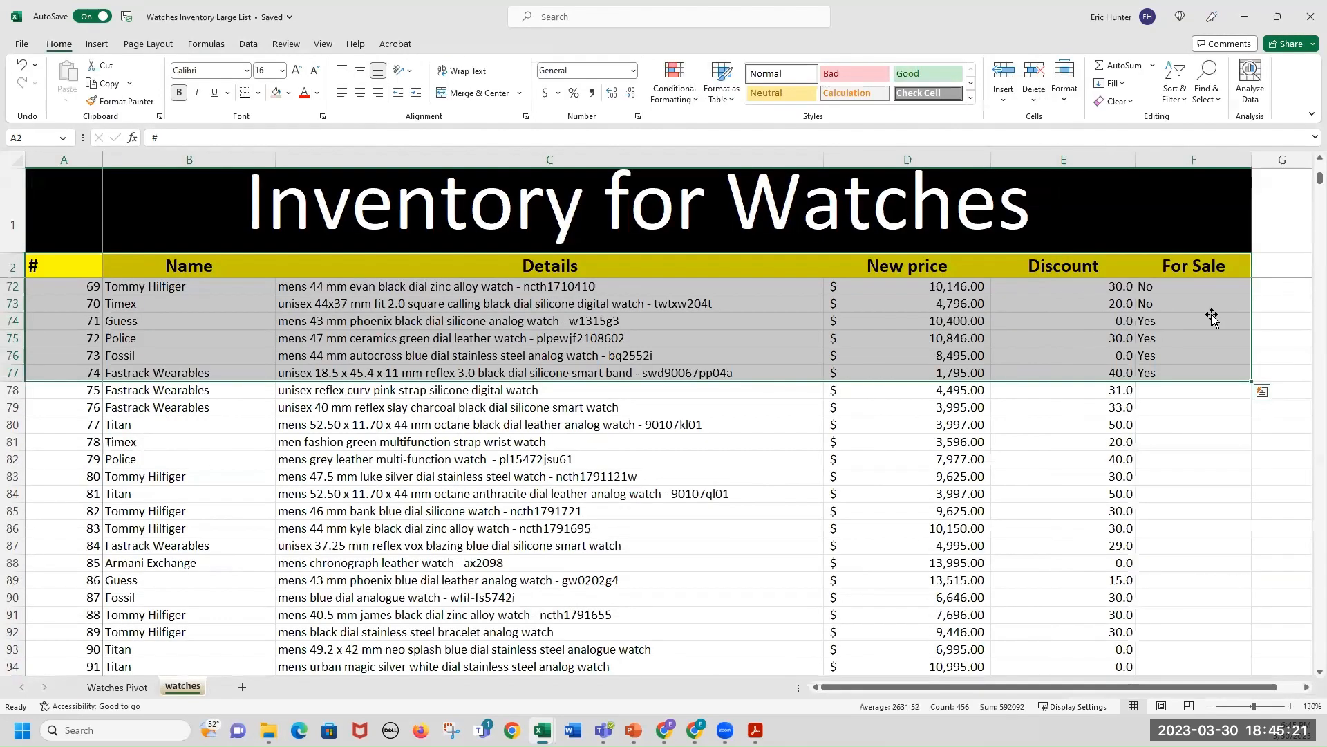
pyautogui.click(1177, 283)
pyautogui.moveTo(1169, 294); pyautogui.dragTo(1169, 375)
pyautogui.click(1164, 285)
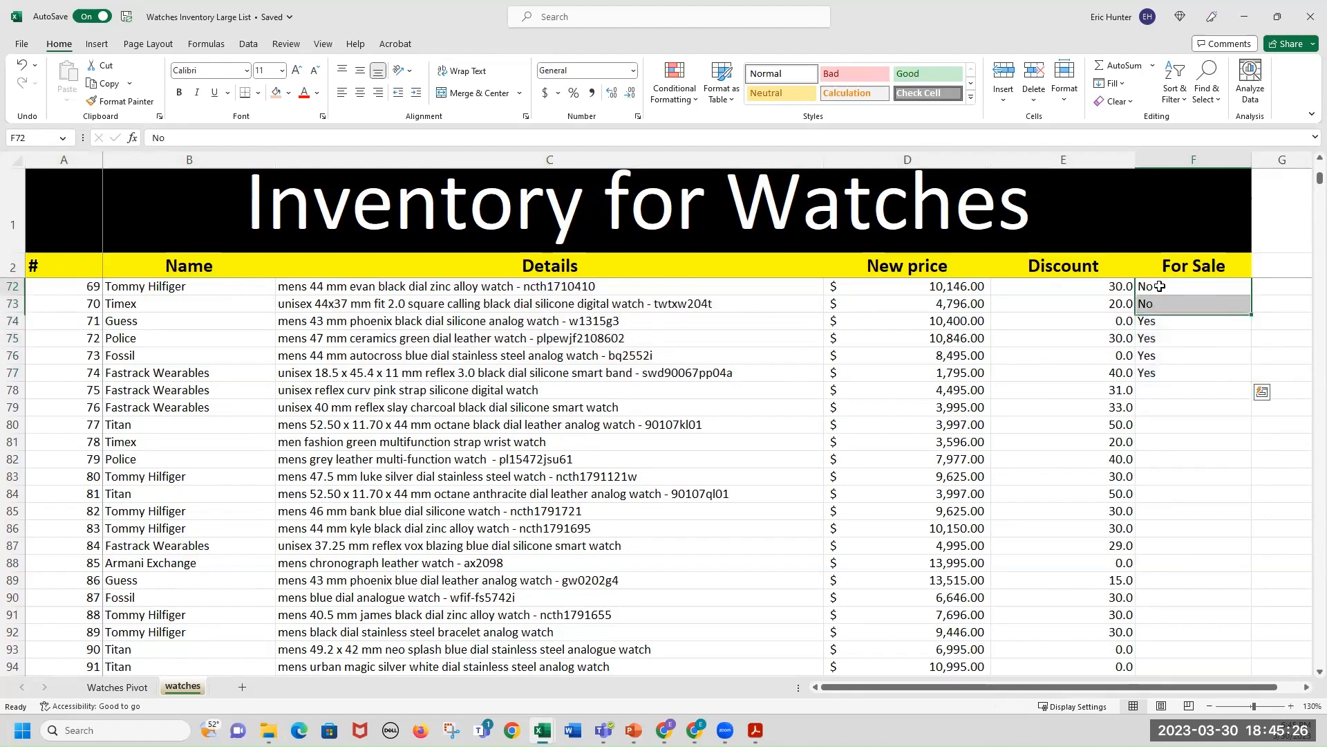
pyautogui.click(131, 686)
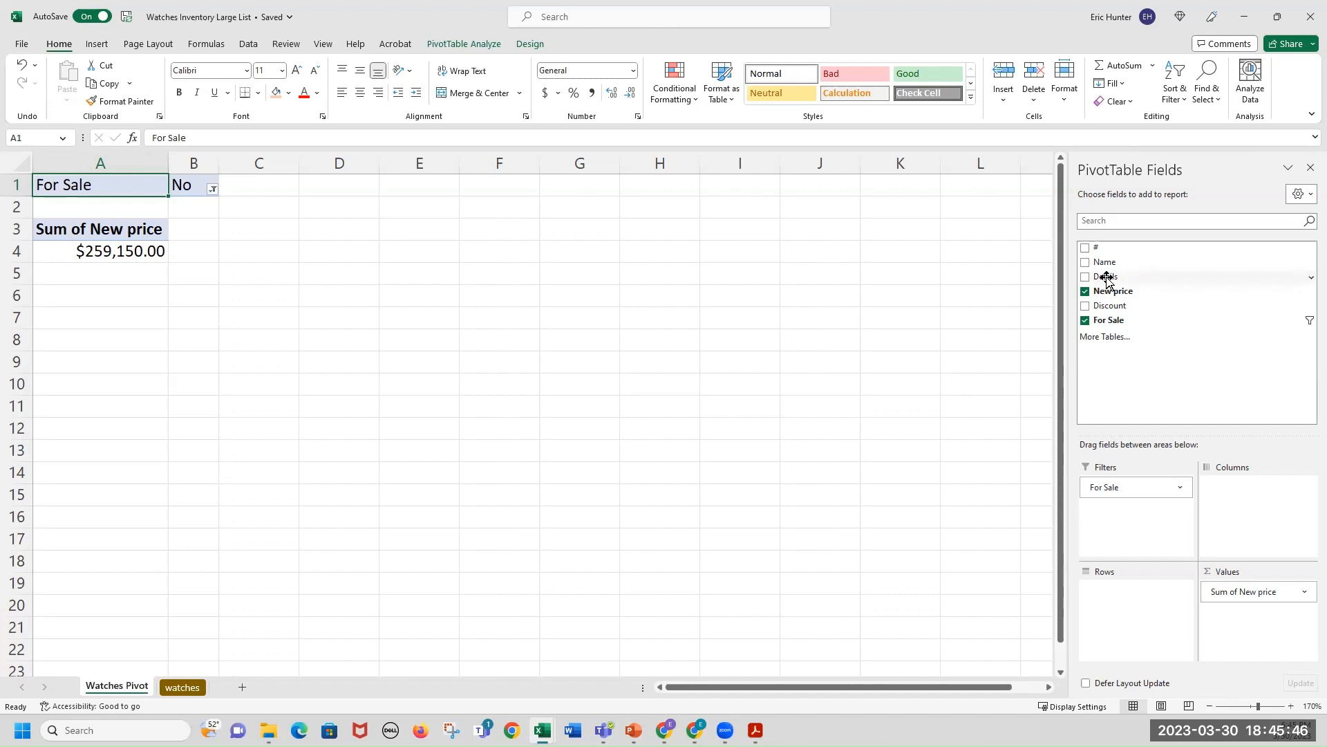
pyautogui.moveTo(1106, 278); pyautogui.dragTo(1129, 601)
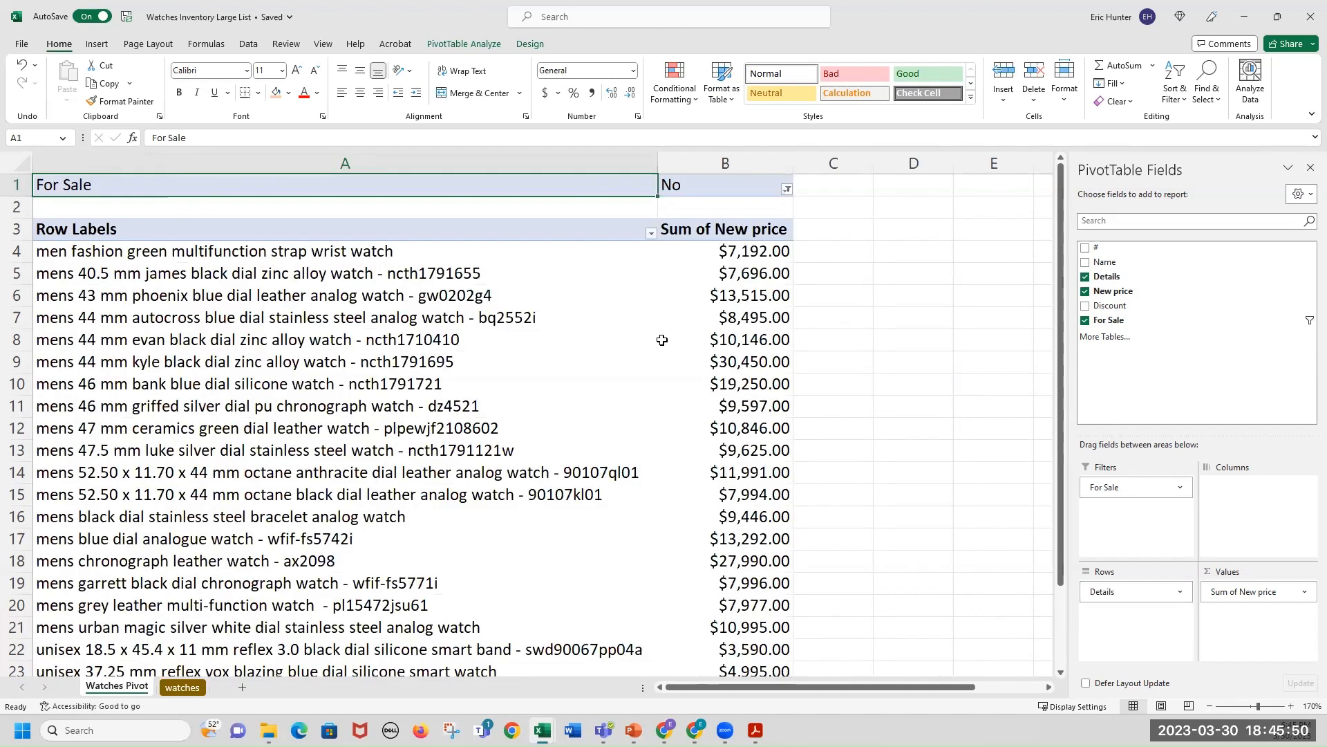
# Scroll through the filtered PivotTable to review the listed watches and the grand total.
pyautogui.keyDown('ctrl'); pyautogui.scroll(-2, 657, 339); pyautogui.keyUp('ctrl')
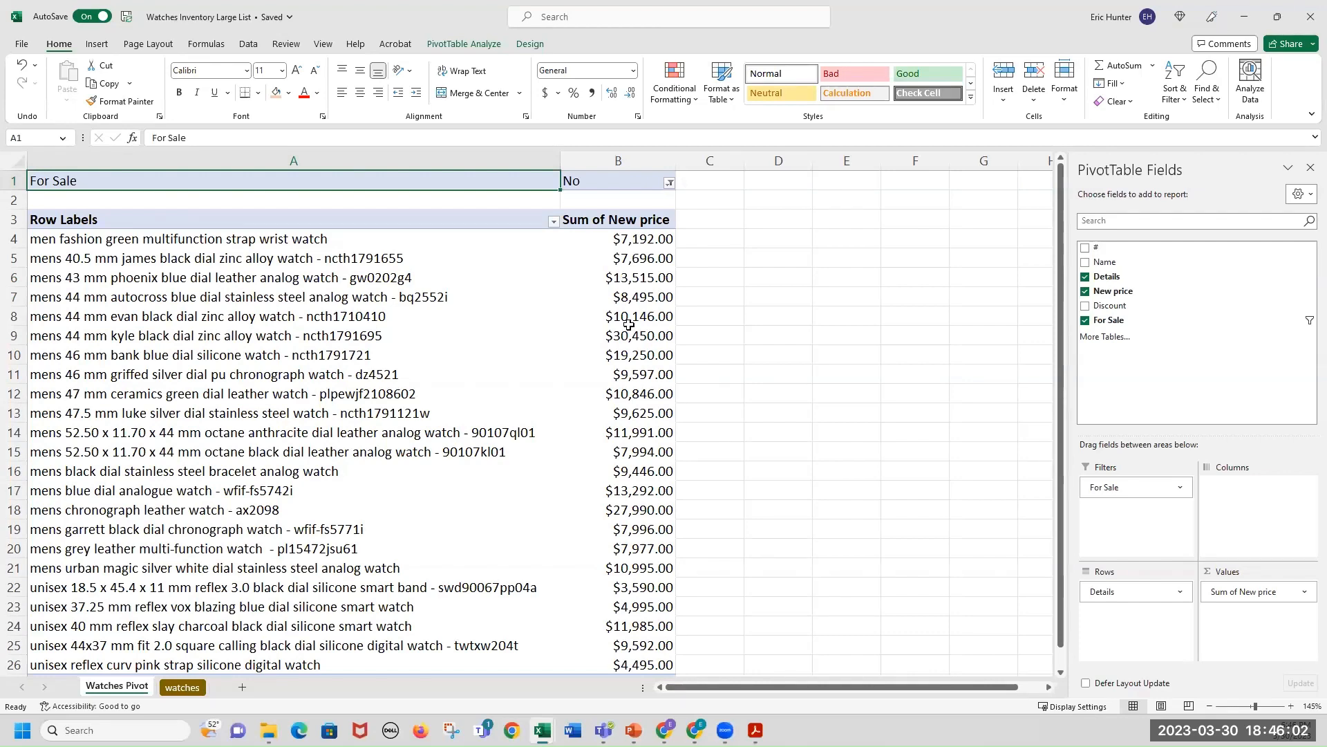
pyautogui.scroll(-3, 617, 550)
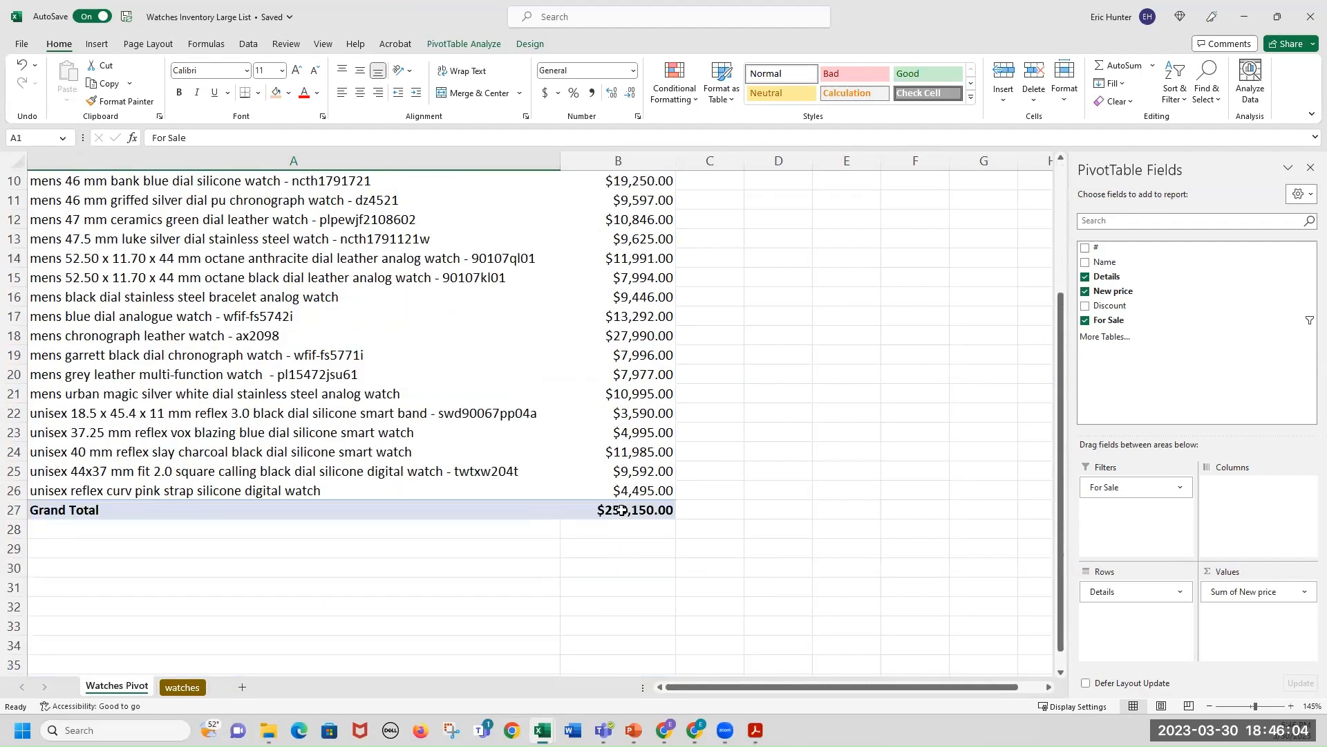
pyautogui.scroll(3, 316, 503)
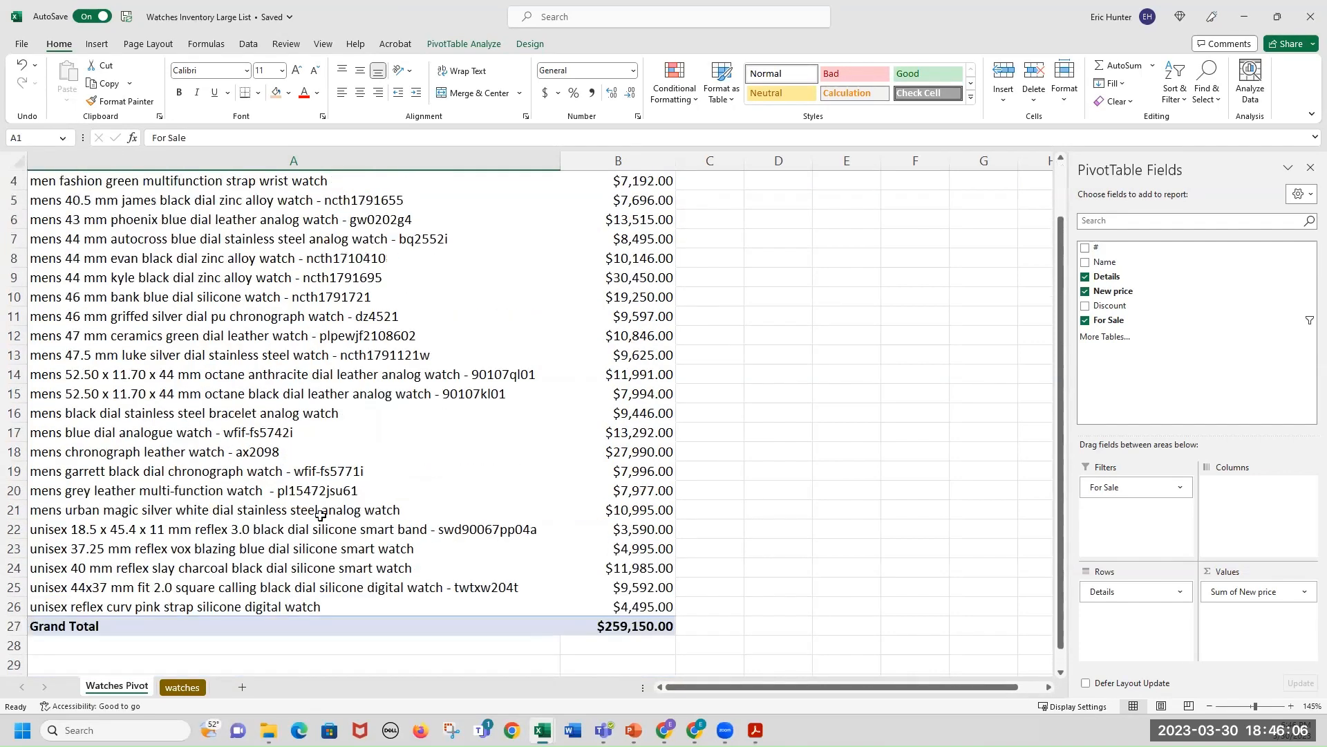
pyautogui.scroll(-2, 631, 473)
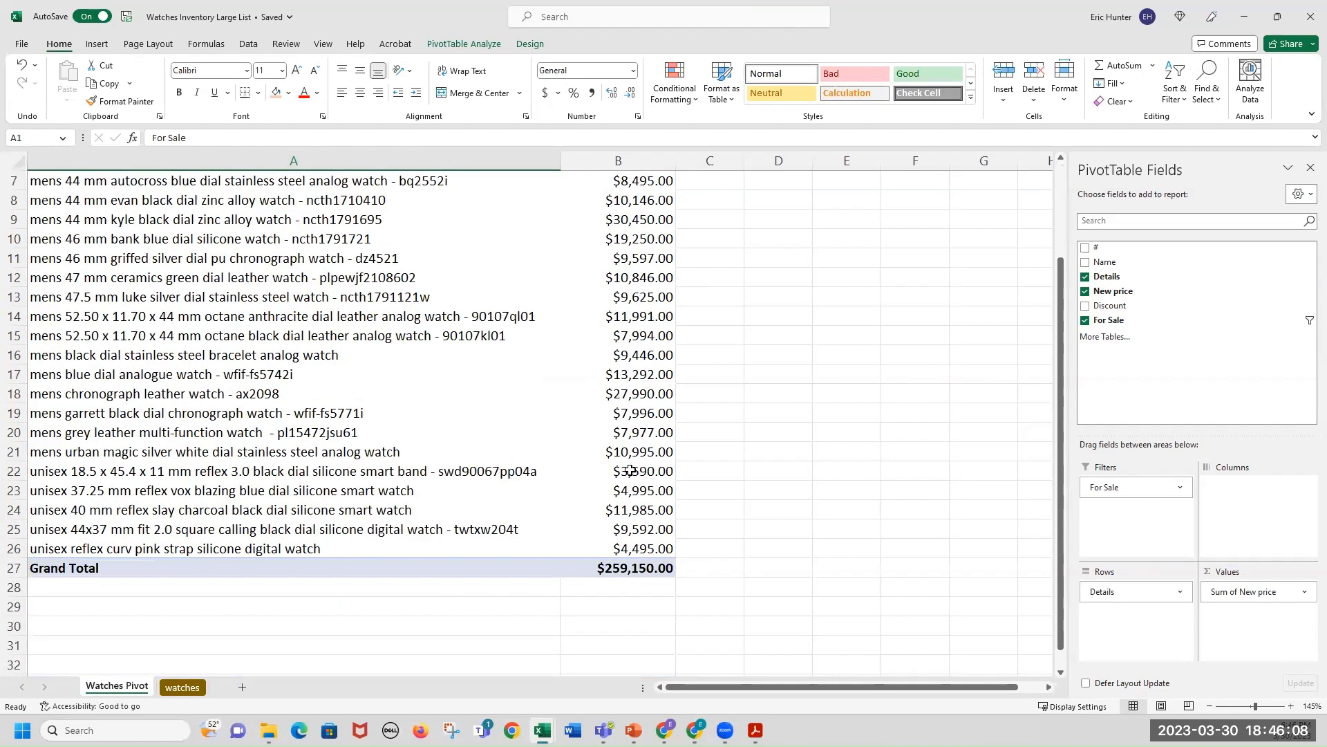
pyautogui.keyDown('ctrl'); pyautogui.scroll(-1, 631, 472); pyautogui.keyUp('ctrl')
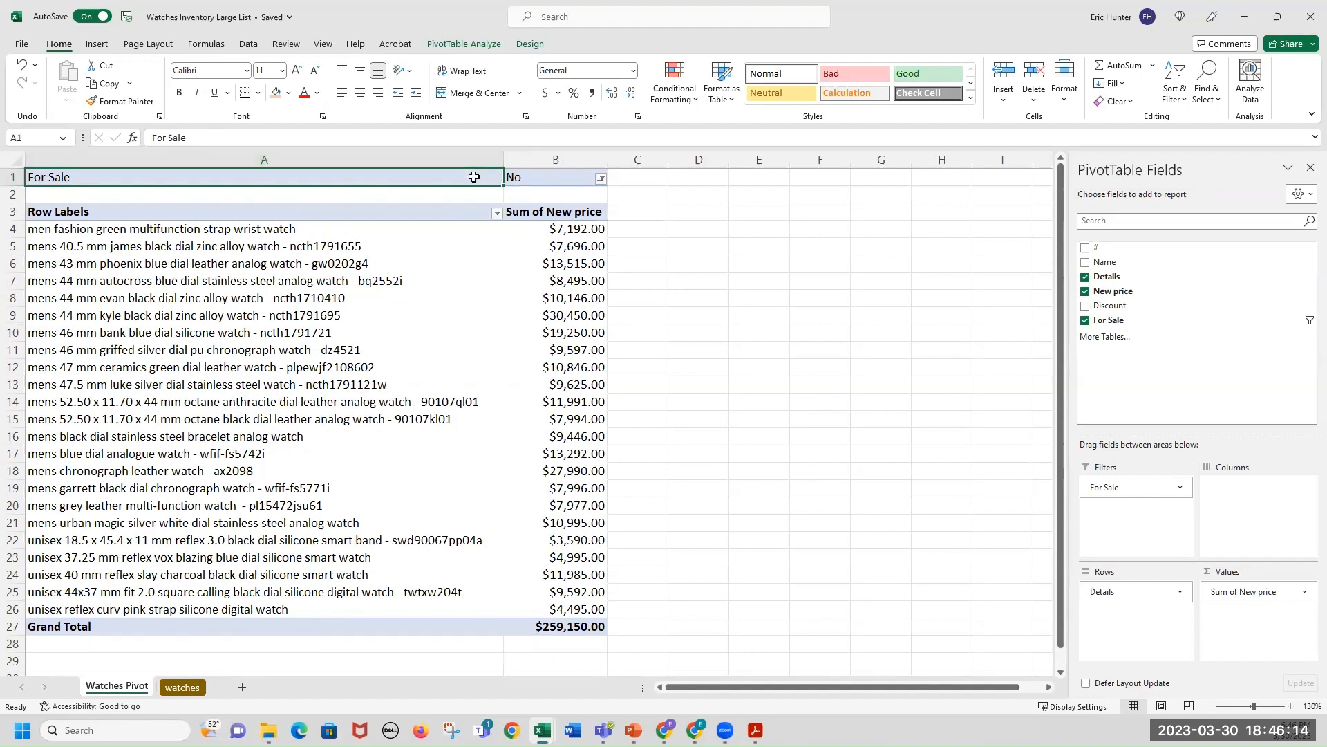
# Try to widen the For Sale filter with multiple selection, adding the Yes and n items alongside No.
pyautogui.click(601, 179)
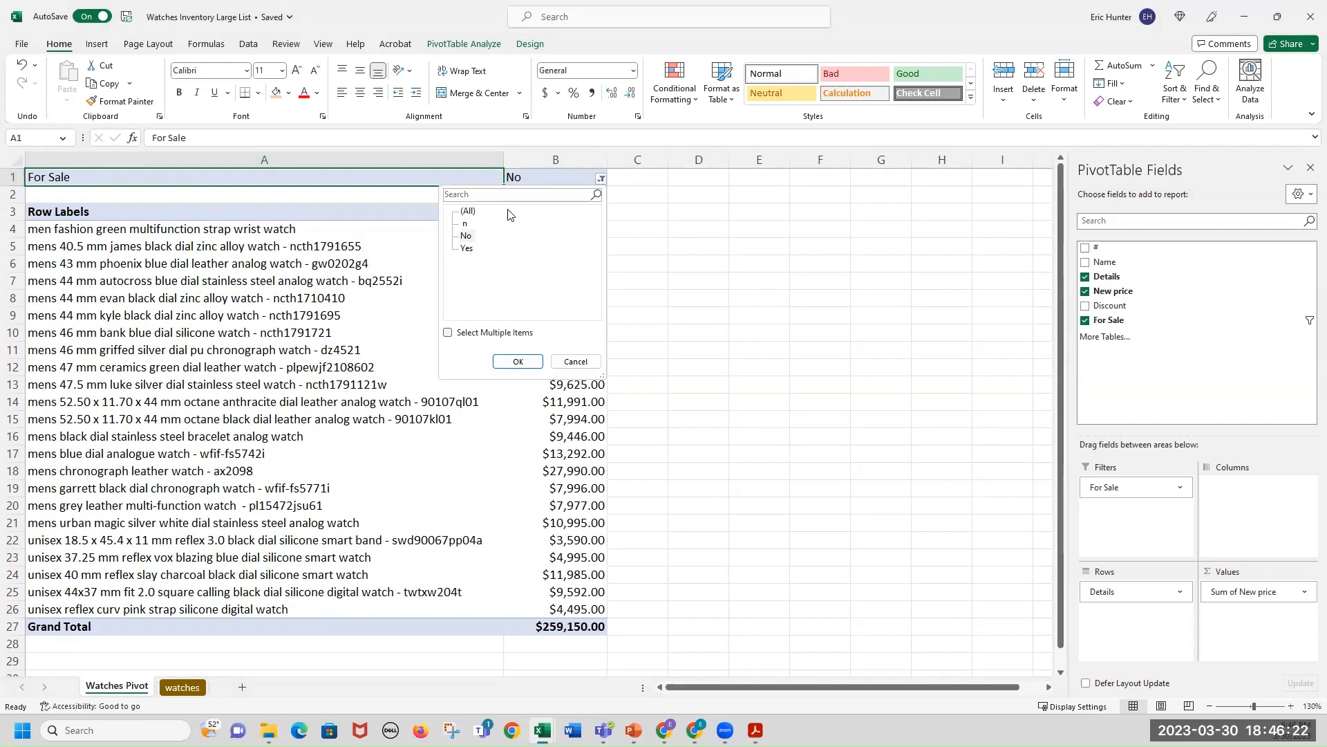
pyautogui.click(456, 332)
pyautogui.click(474, 247)
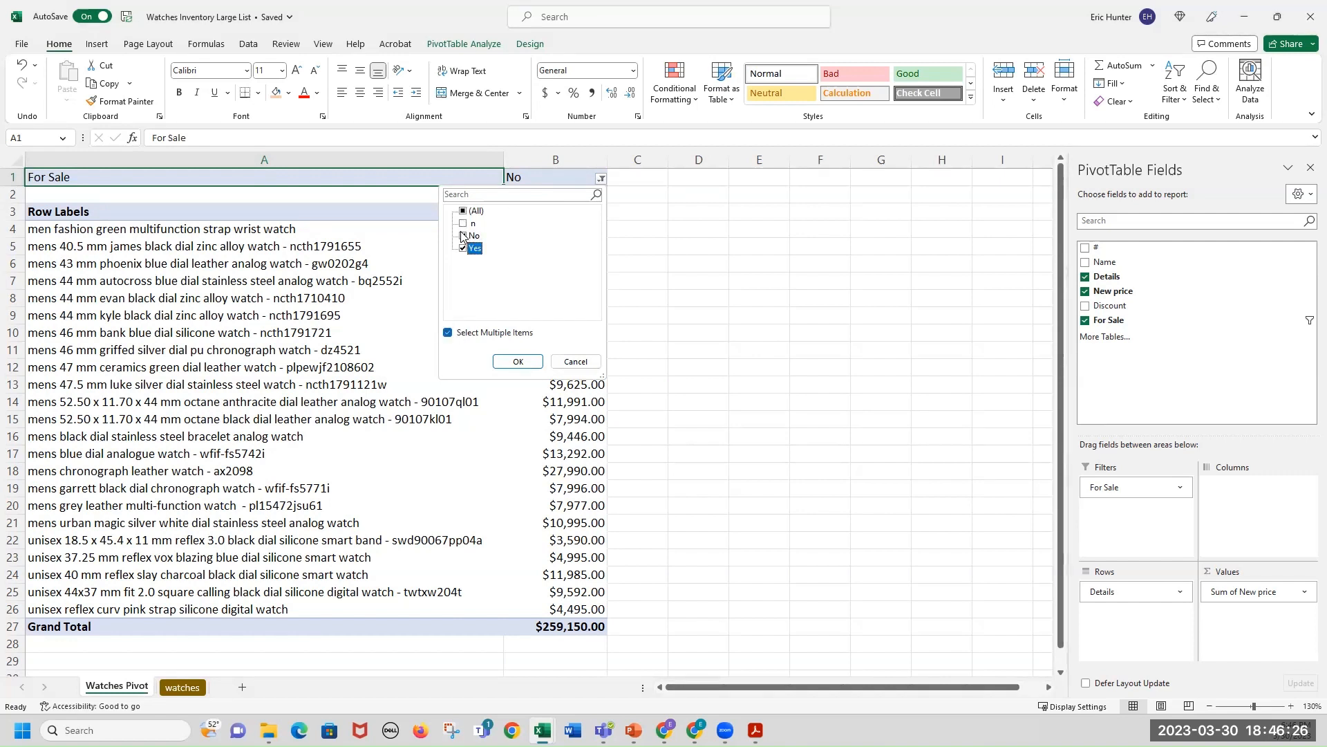
pyautogui.click(472, 222)
pyautogui.click(513, 359)
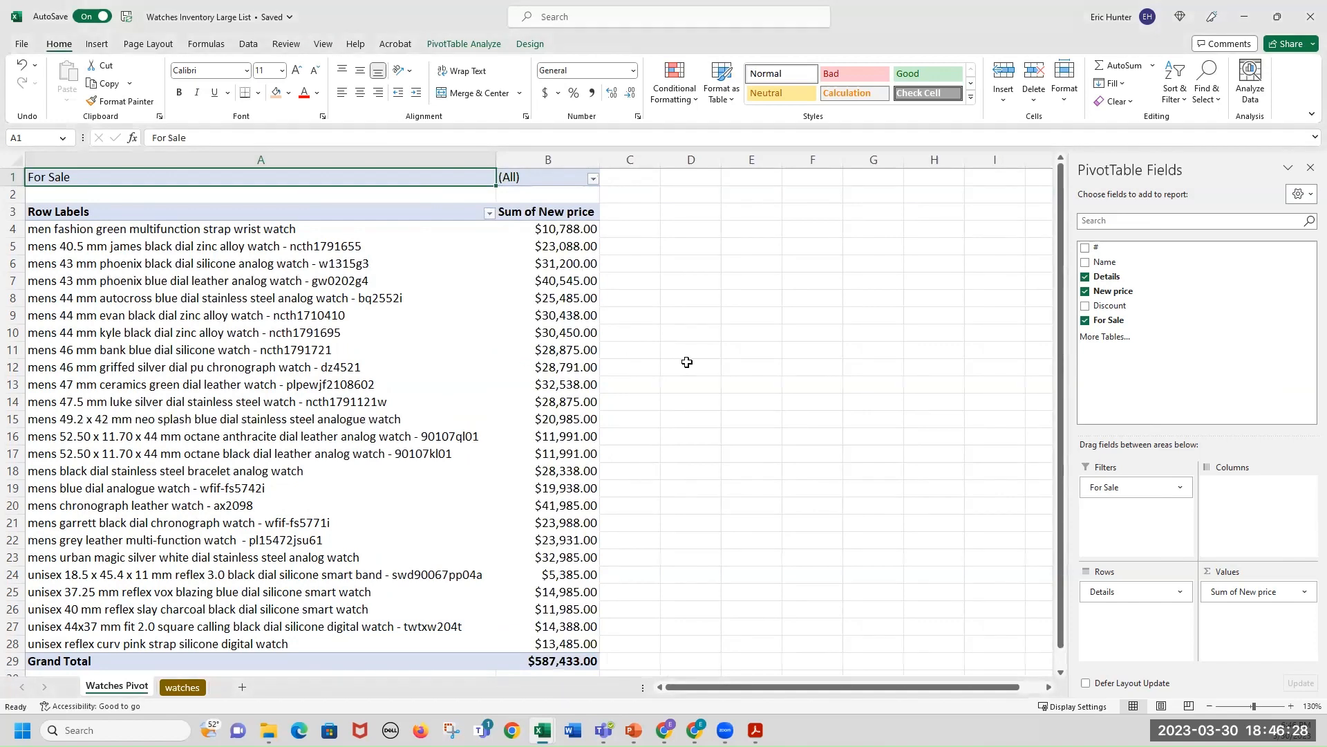
# Refresh the PivotTable from a row label in the Details list.
pyautogui.scroll(-1, 687, 364)
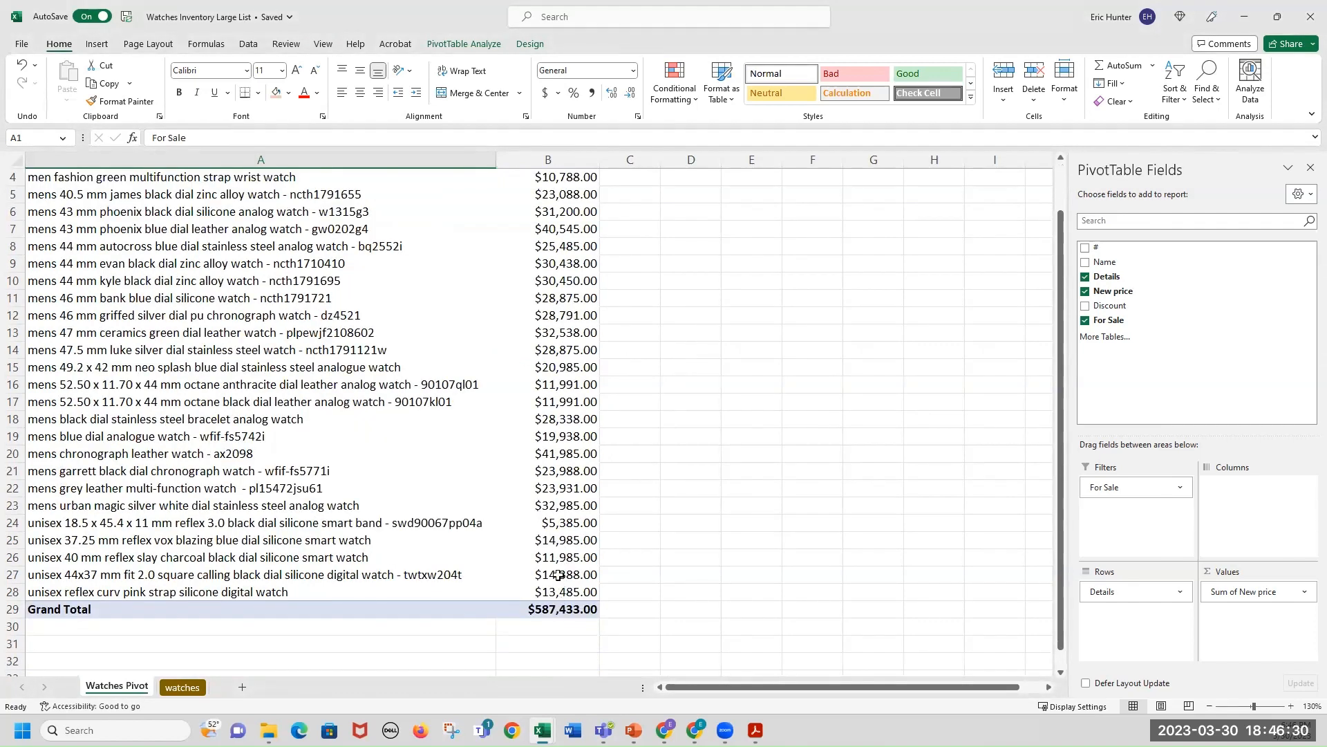
pyautogui.scroll(1, 557, 568)
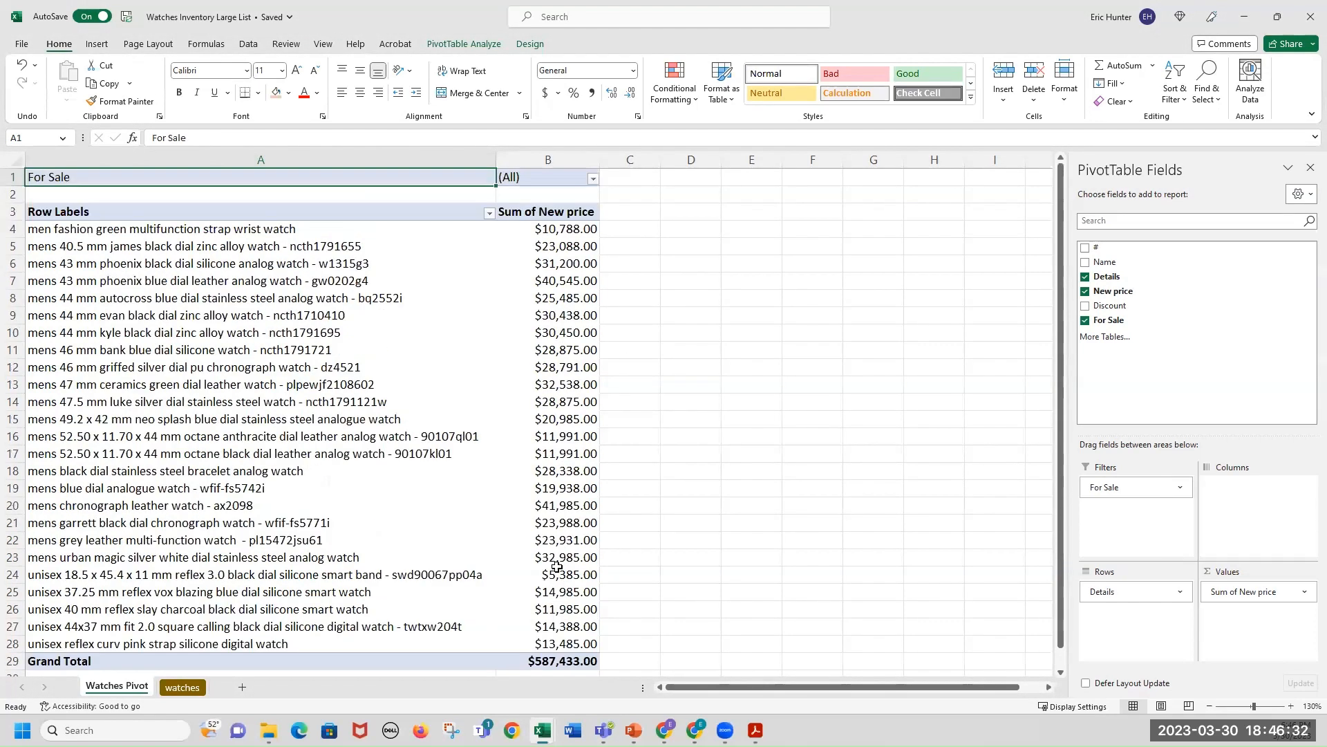
pyautogui.rightClick(471, 437)
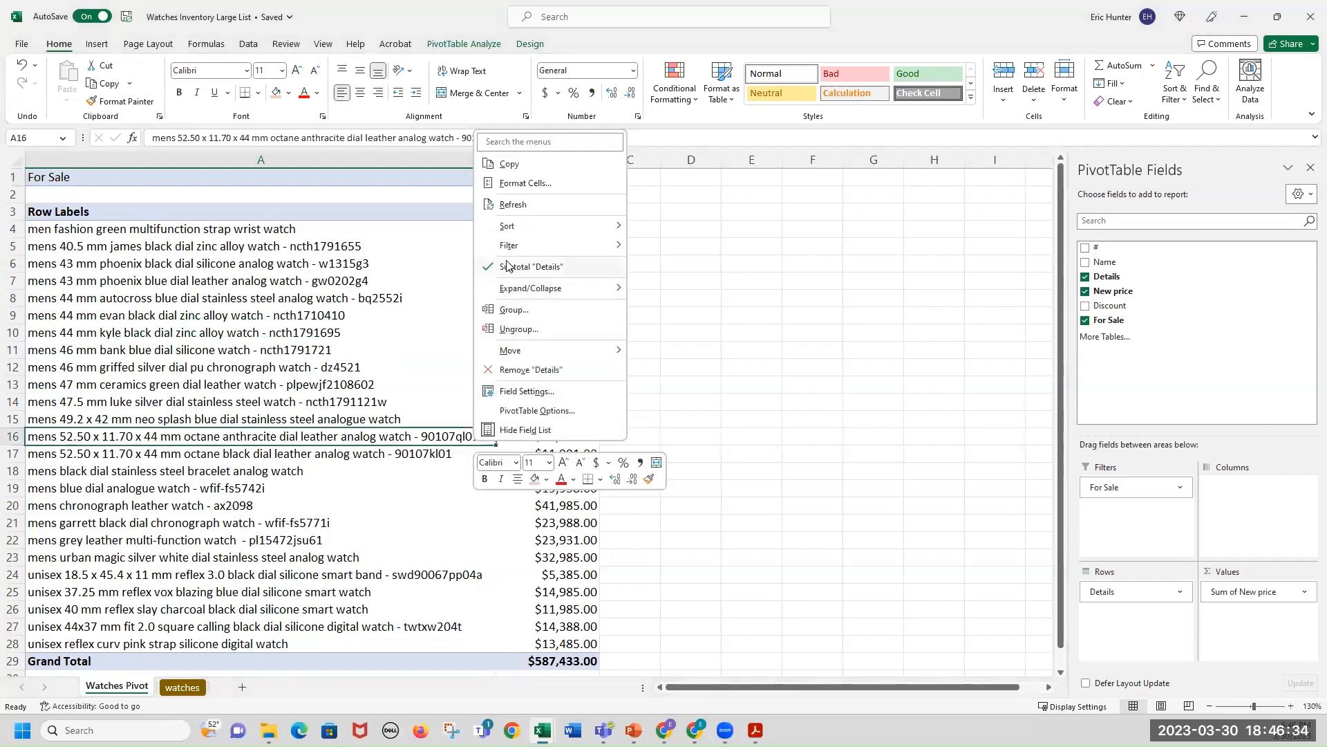
pyautogui.click(515, 205)
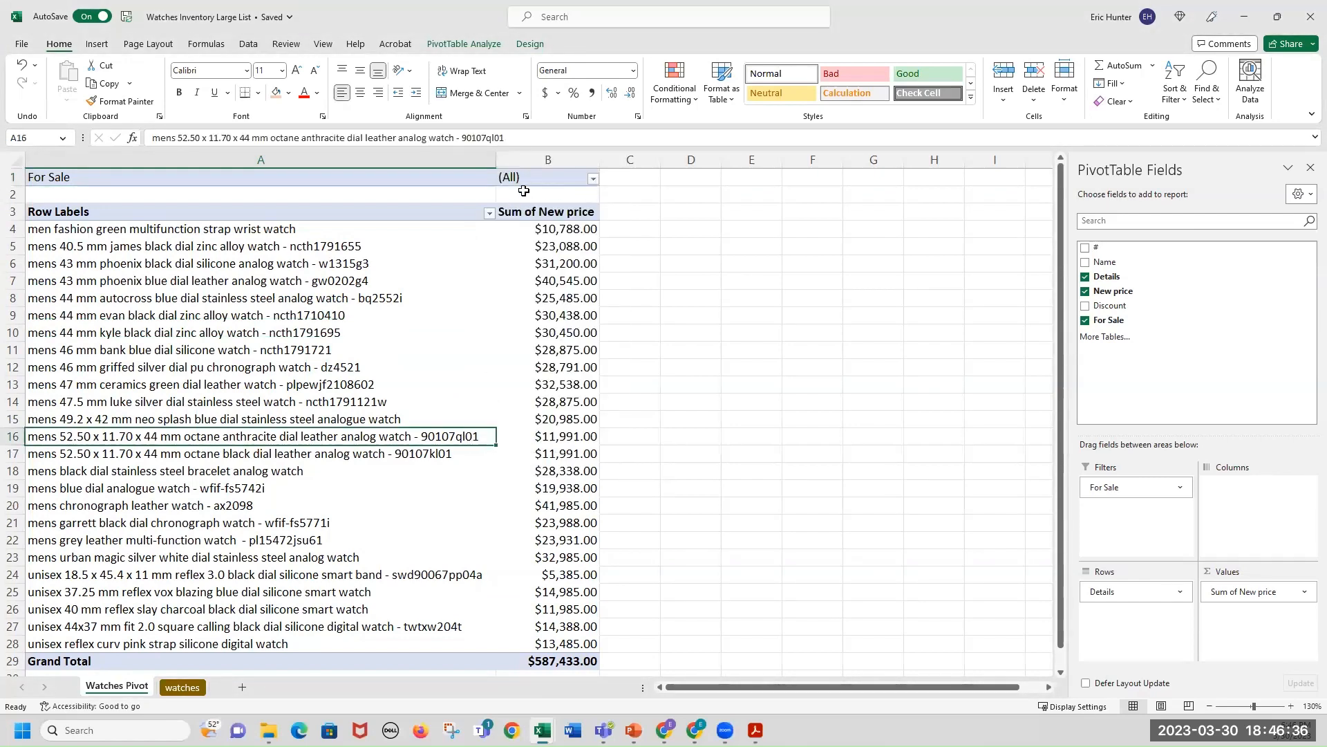
# Filter the PivotTable again so For Sale shows only the No items, clearing n and Yes.
pyautogui.click(594, 178)
pyautogui.click(456, 223)
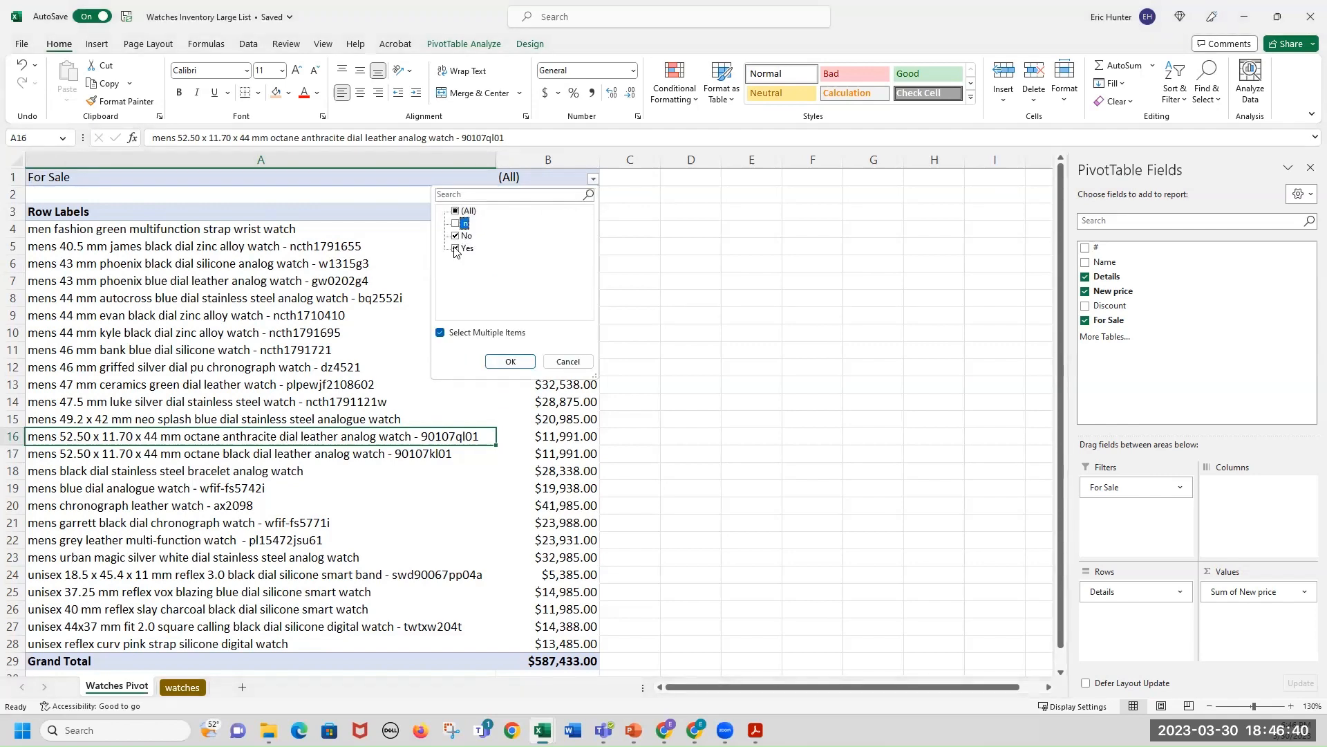
pyautogui.click(455, 248)
pyautogui.click(507, 360)
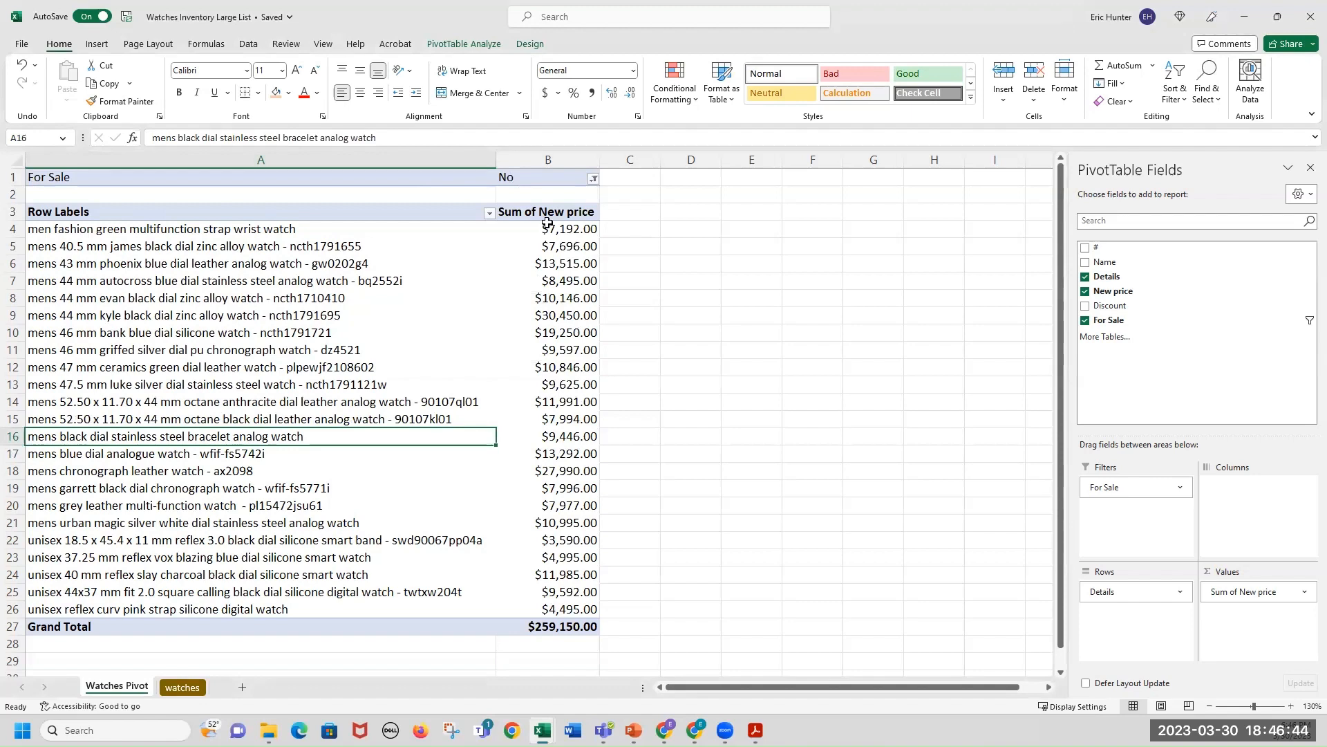
# Select the PivotTable's summed price values and then its watch row labels.
pyautogui.moveTo(552, 230); pyautogui.dragTo(564, 607)
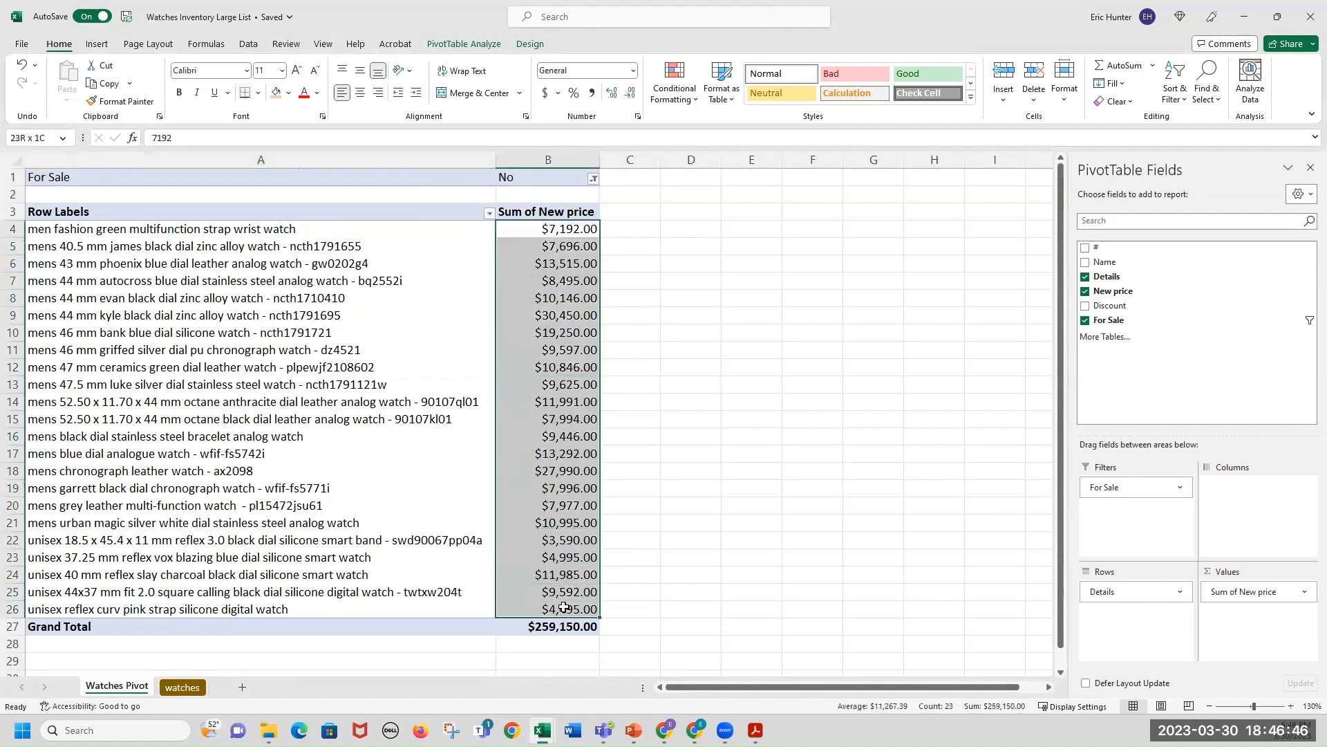
pyautogui.moveTo(230, 231); pyautogui.dragTo(239, 612)
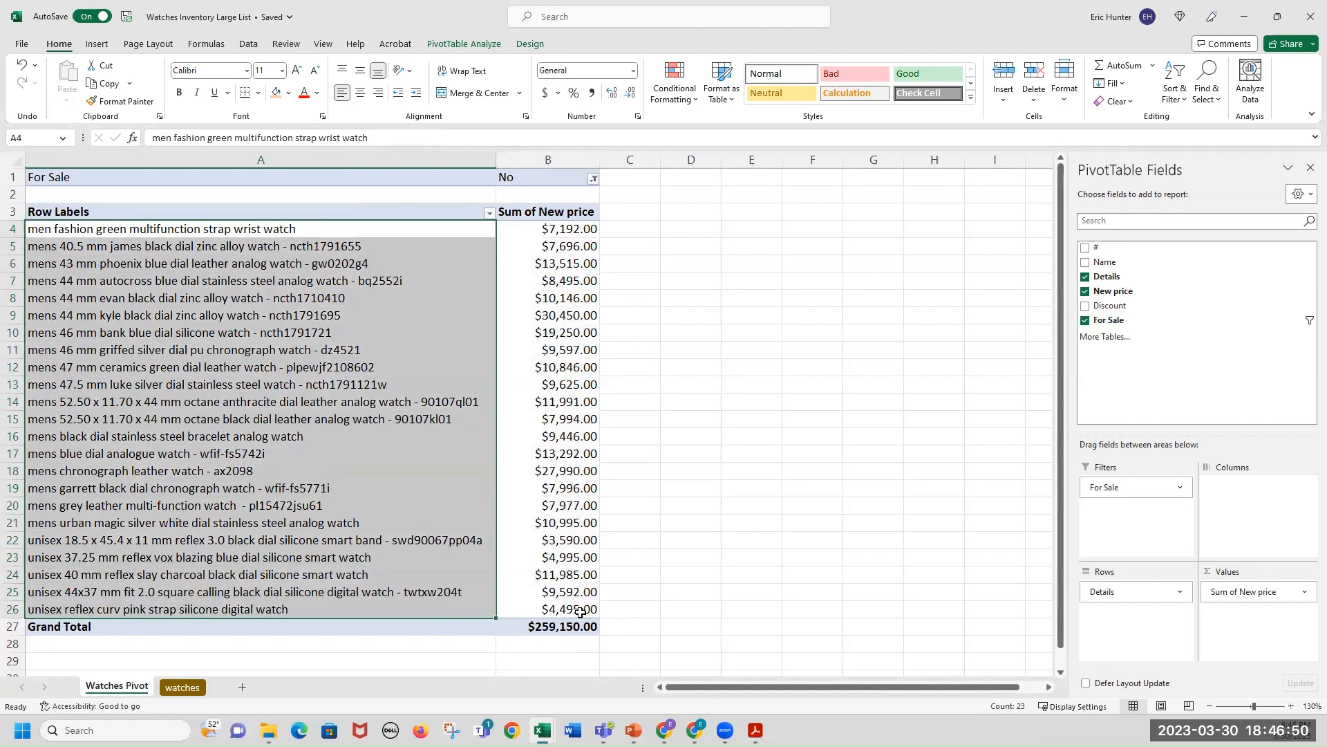
pyautogui.moveTo(564, 587)
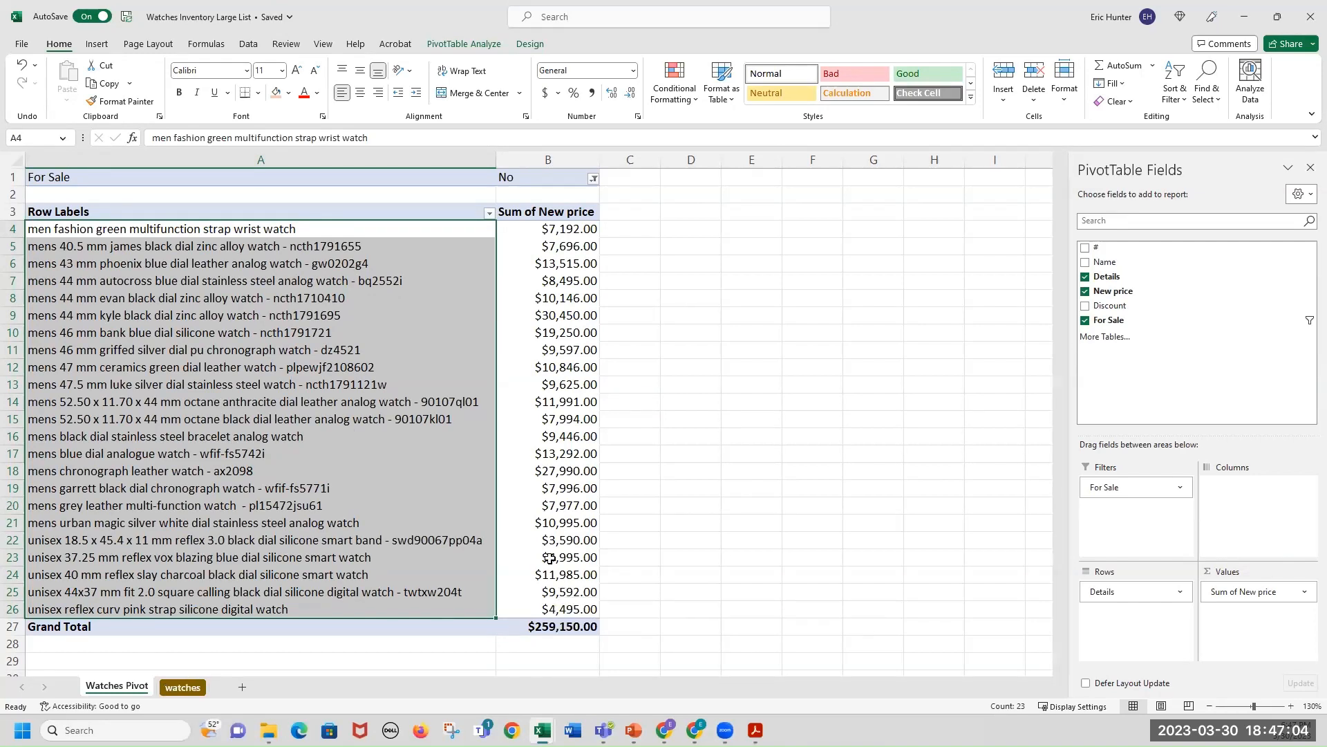
# Inspect the Discount and For Sale entries on the watches sheet, then return to the Watches Pivot sheet.
pyautogui.hotkey('ctrl', 'pagedown')
pyautogui.scroll(4, 1163, 395)
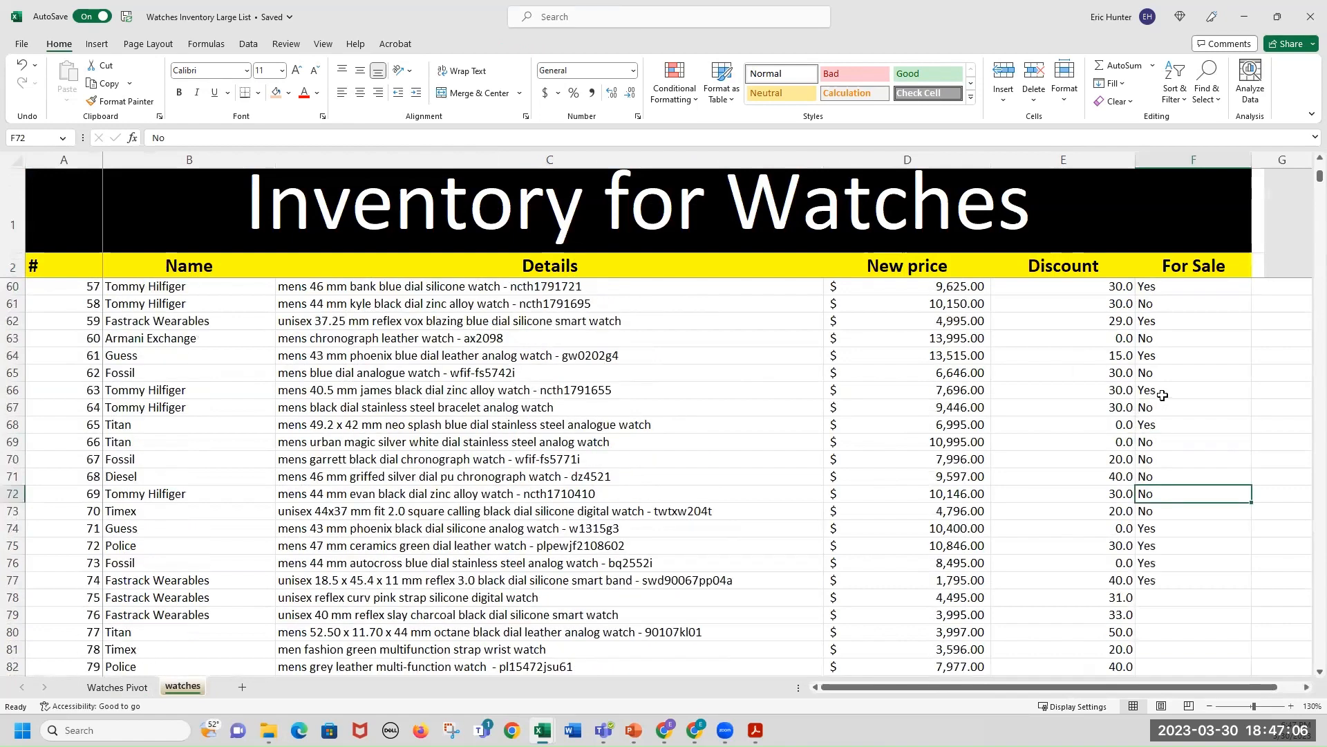
pyautogui.moveTo(1161, 407); pyautogui.dragTo(996, 407)
pyautogui.moveTo(1237, 371); pyautogui.dragTo(1106, 357)
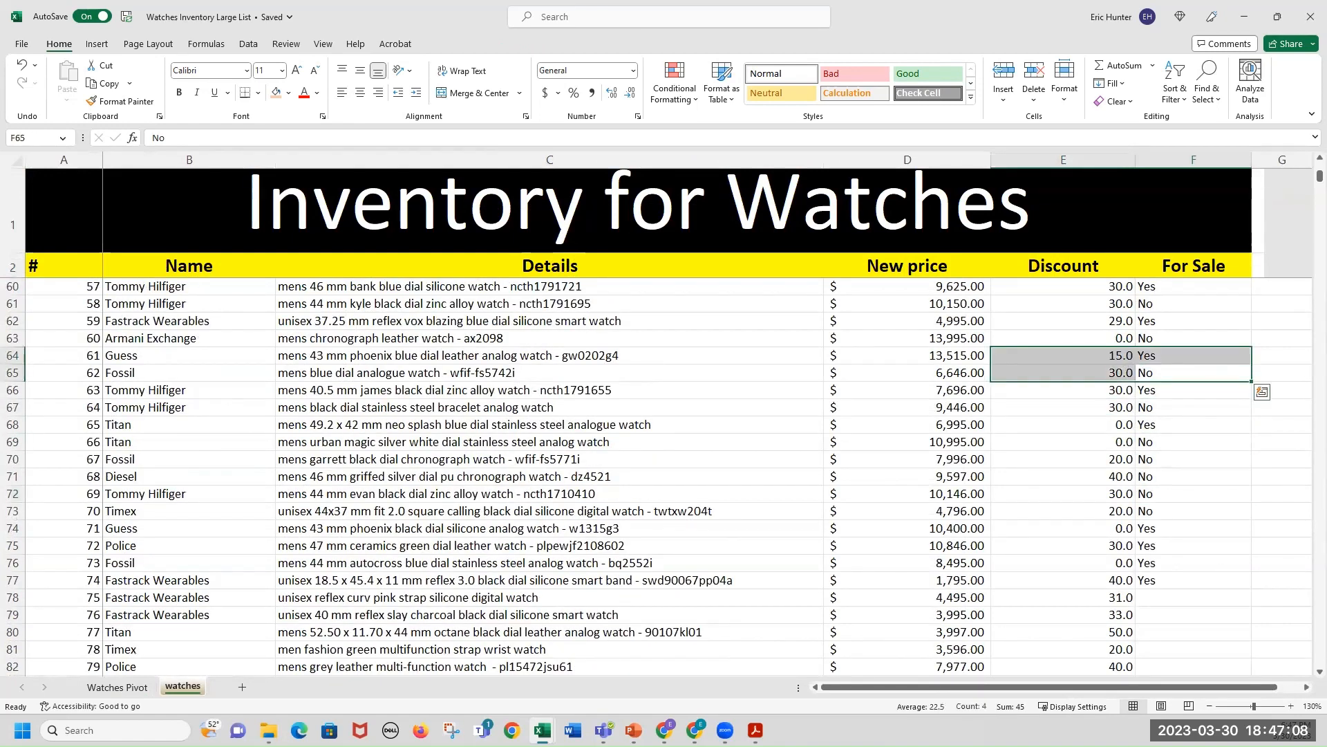
pyautogui.click(115, 687)
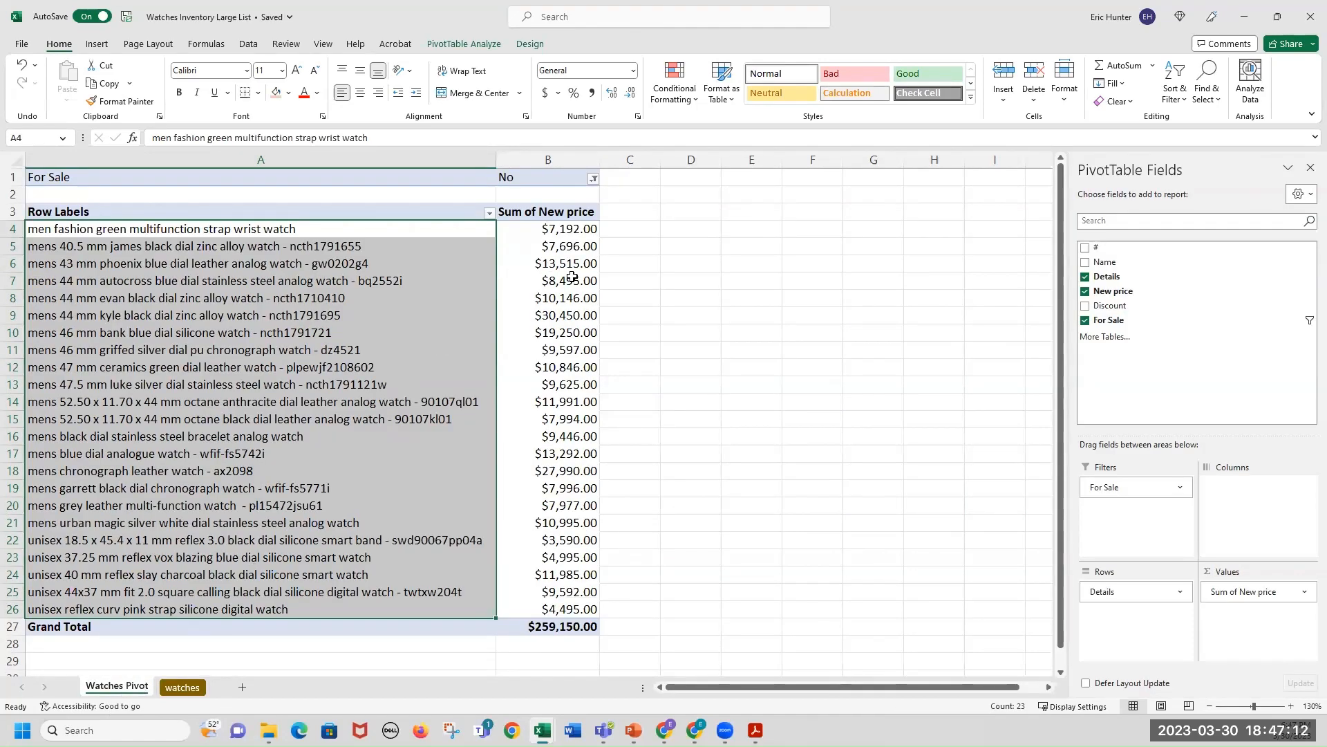